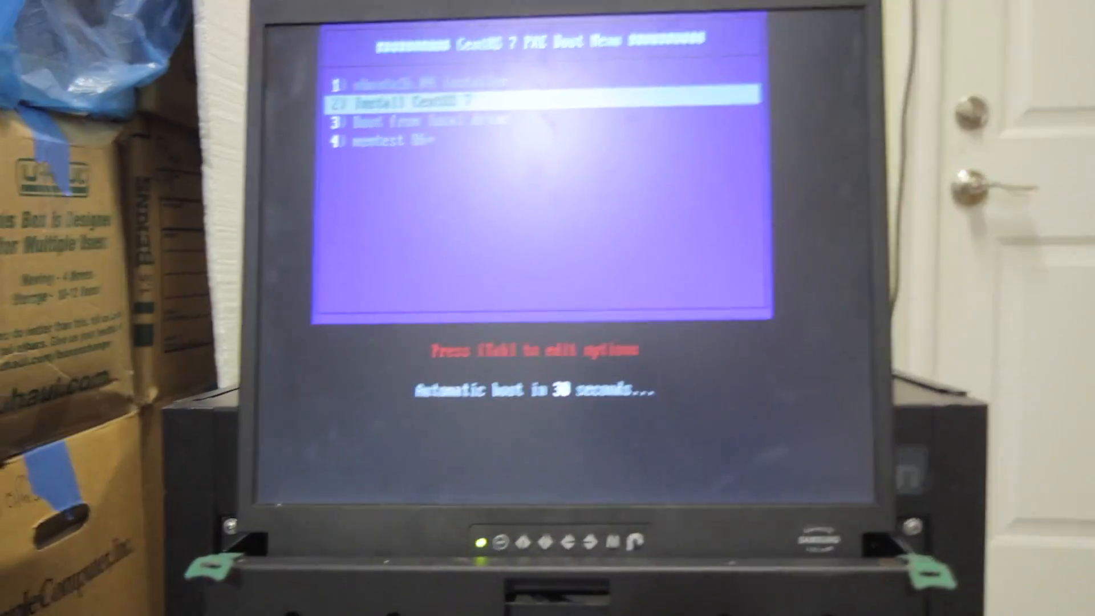
# Boot the Install CentOS 7 entry and accept English (United States) as the installation language
pyautogui.press('Return')
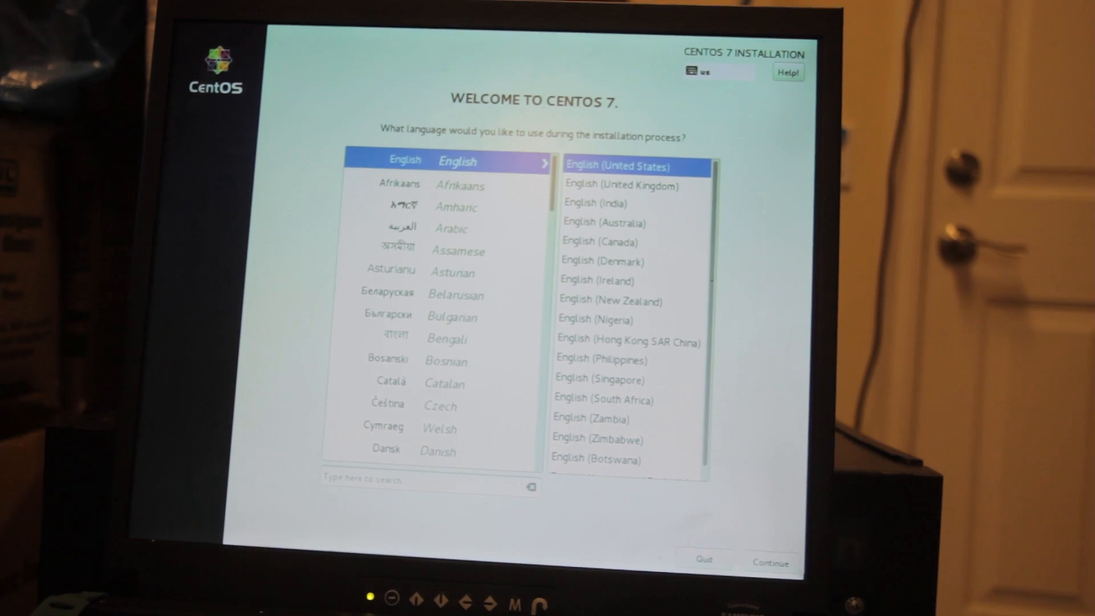
pyautogui.click(752, 571)
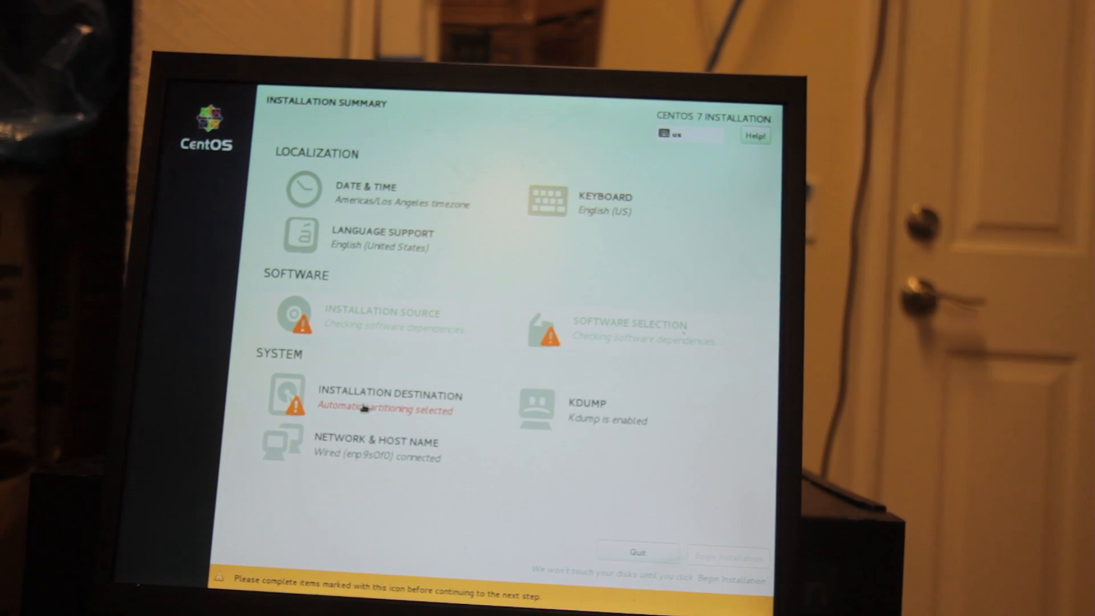
# Set the ATA ST3200822AS disk as the installation destination and reclaim its space by deleting all existing partitions
pyautogui.click(368, 403)
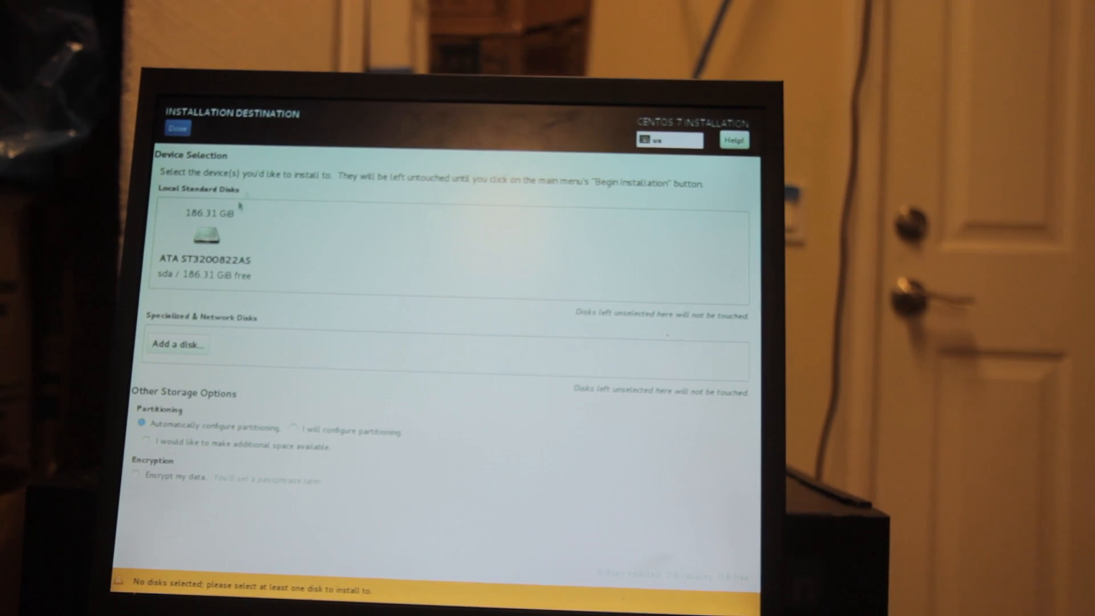
pyautogui.click(173, 125)
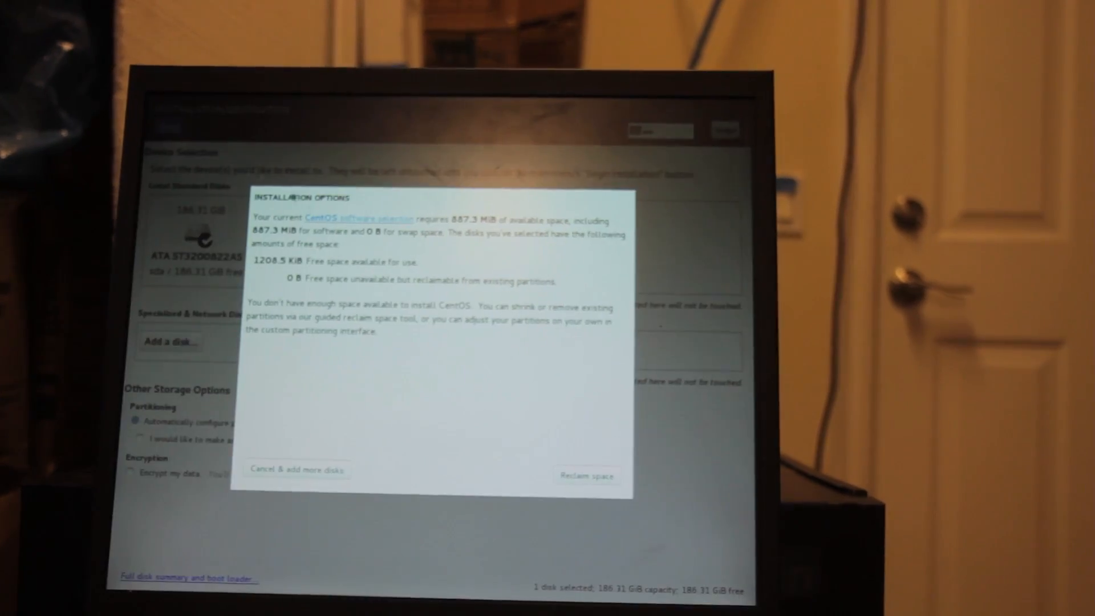
pyautogui.click(600, 474)
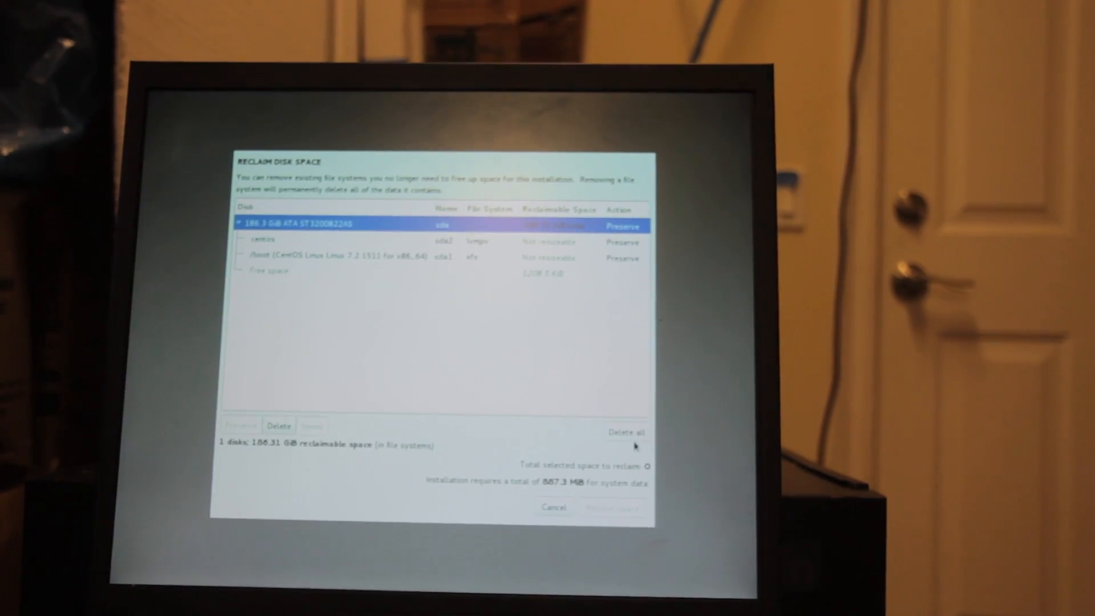
pyautogui.click(628, 434)
pyautogui.click(645, 502)
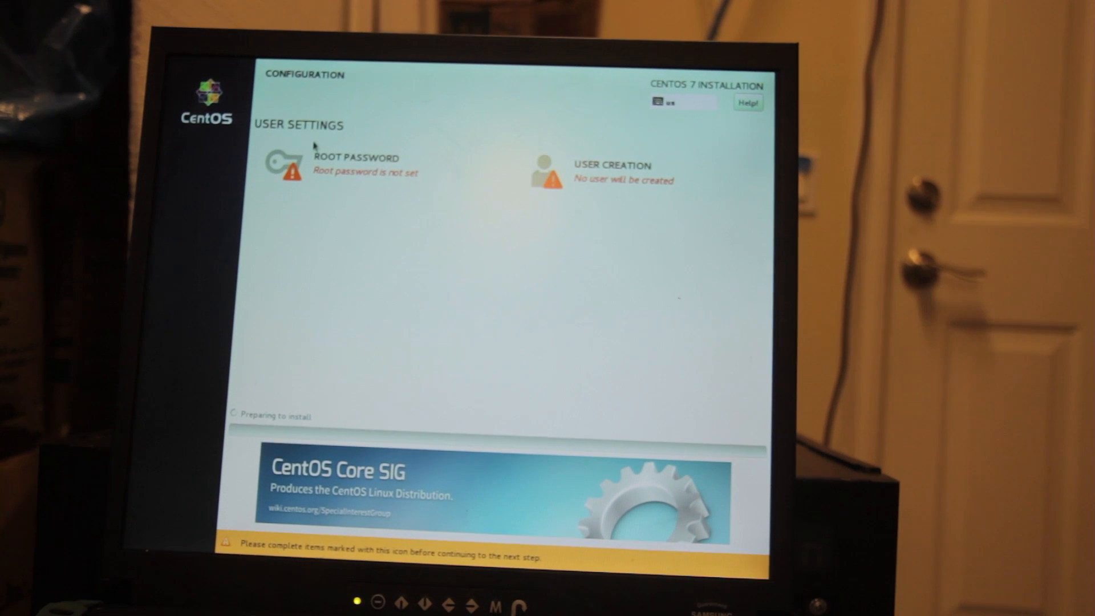
# Open the root password settings while the installation is being prepared
pyautogui.click(320, 158)
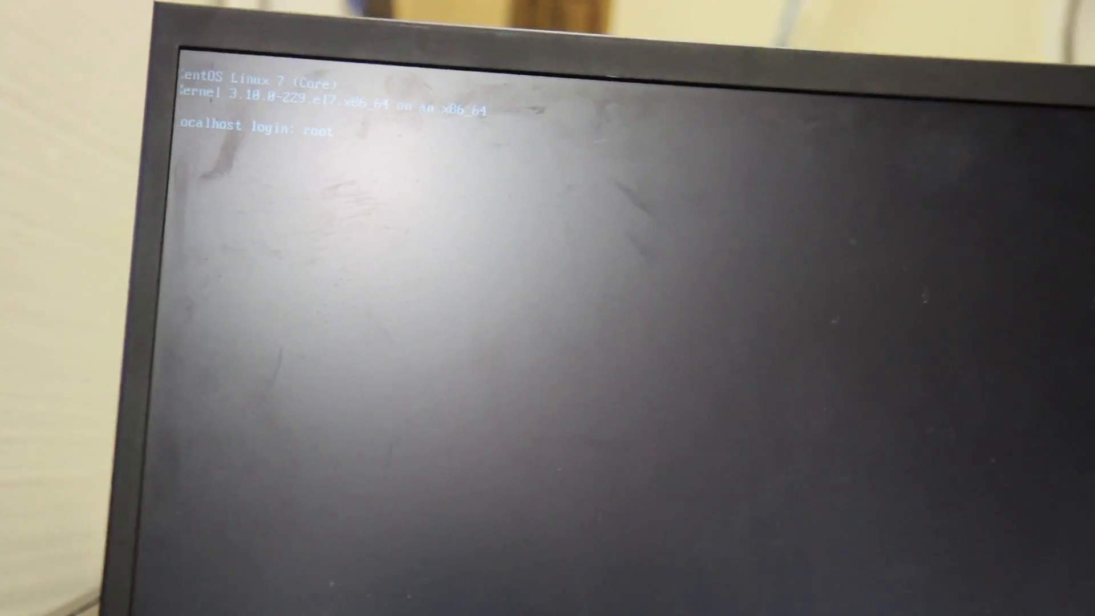
# Log in at the localhost console as root with the account password
pyautogui.press('Return')
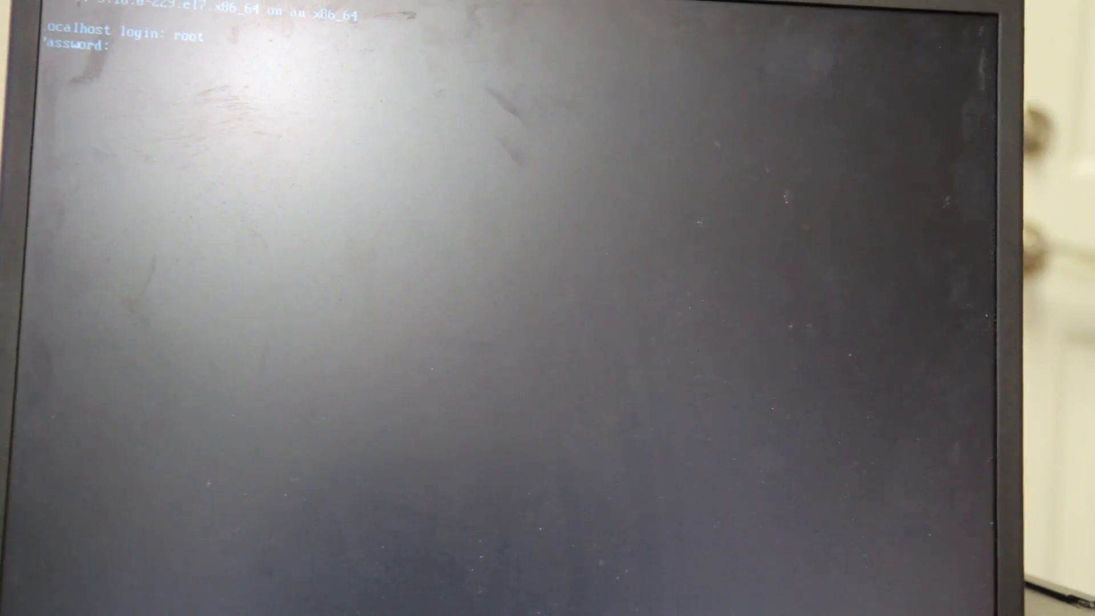
pyautogui.press('Return')
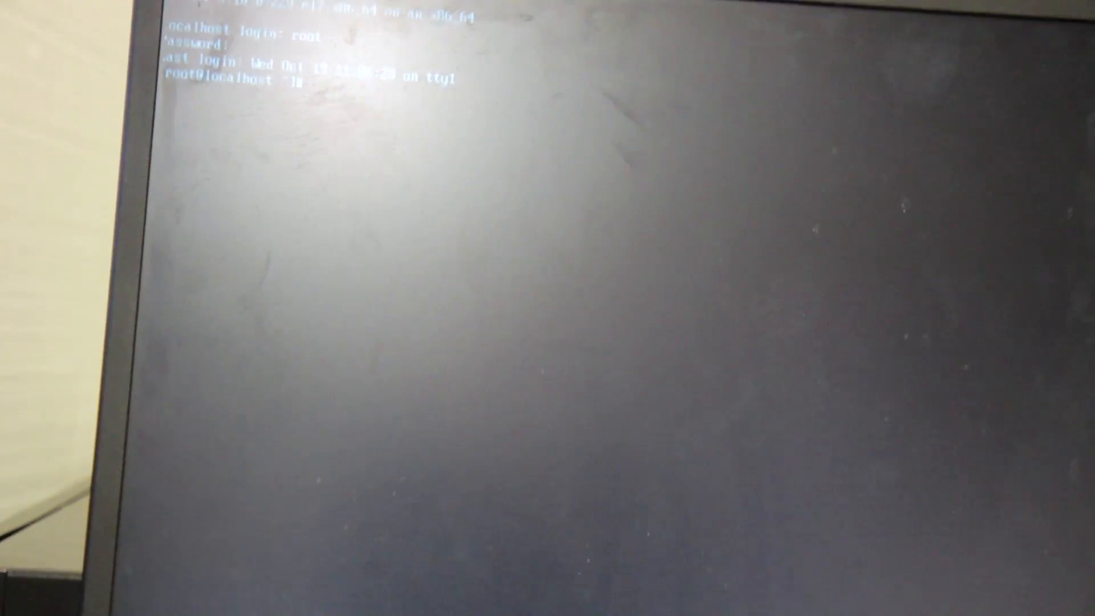
# Run nmtui and open the Ethernet connection enp9s0f0 for editing
pyautogui.write('nmtui')
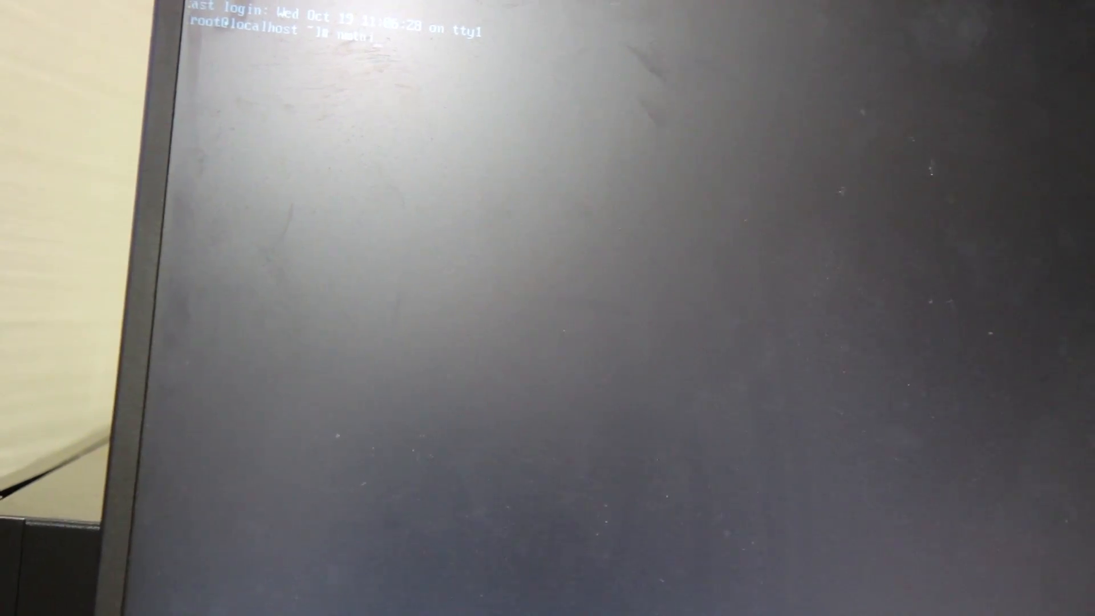
pyautogui.press('Return')
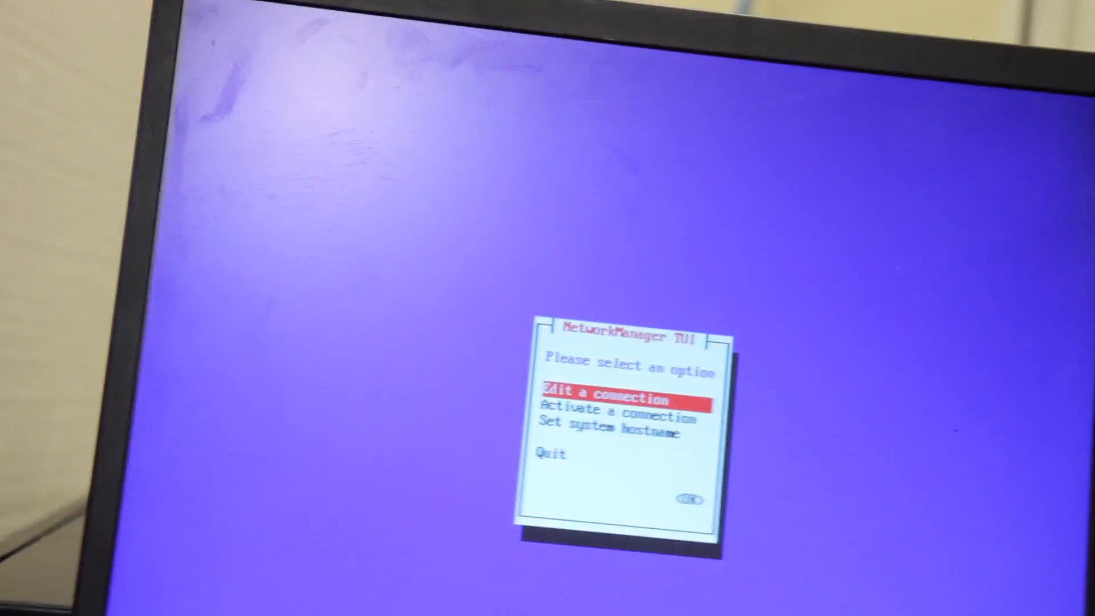
pyautogui.press('Return')
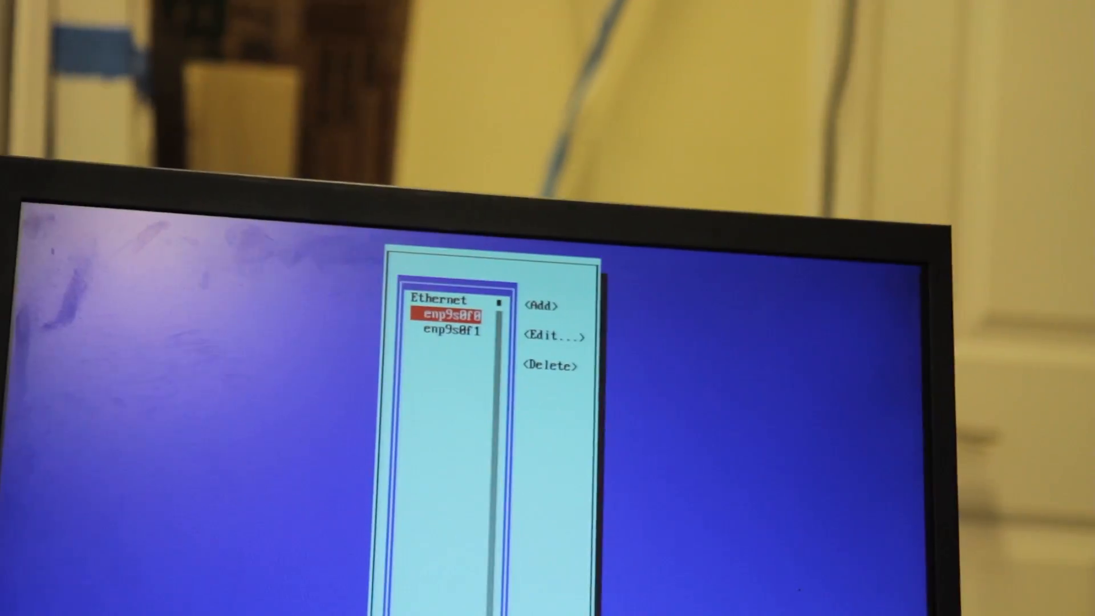
pyautogui.press('Return')
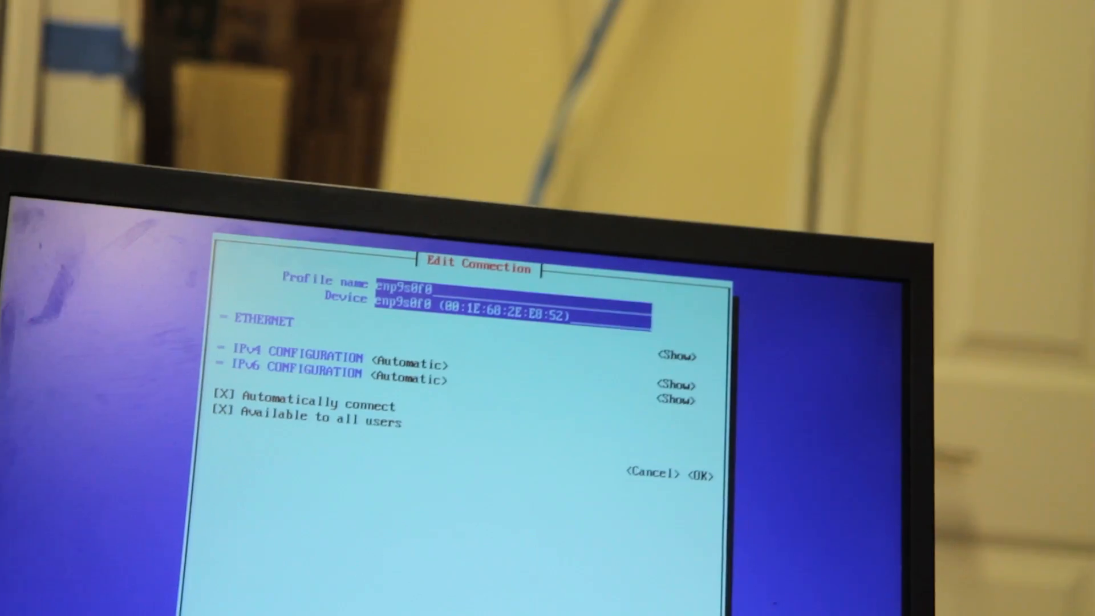
# Set the IPv4 configuration of enp9s0f0 to Manual
pyautogui.press('Tab')
pyautogui.press('Tab')
pyautogui.press('Tab')
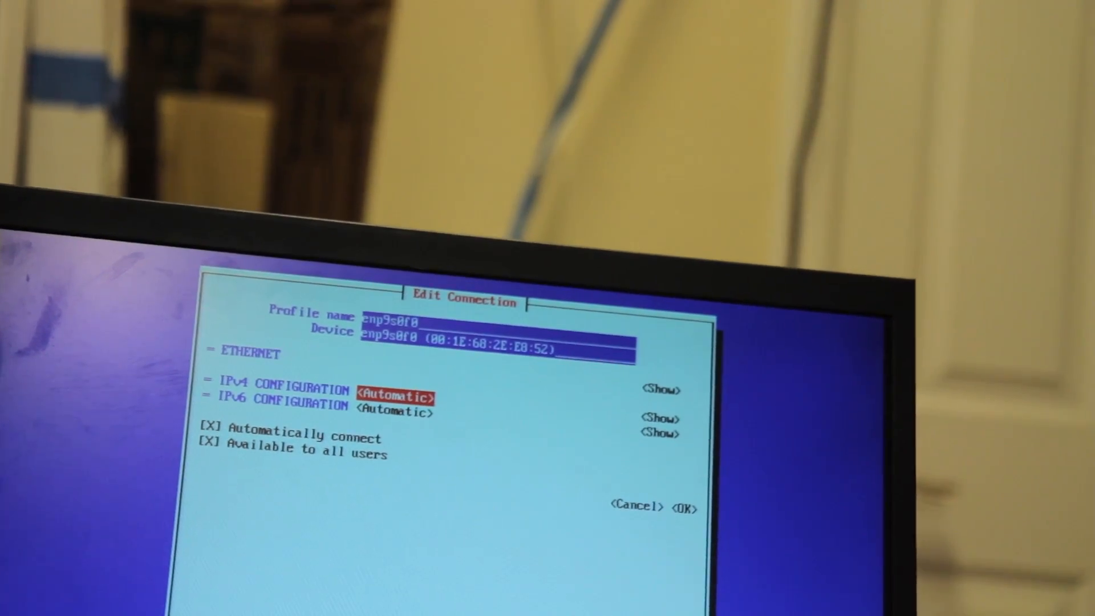
pyautogui.press('Return')
pyautogui.press('Down')
pyautogui.press('Down')
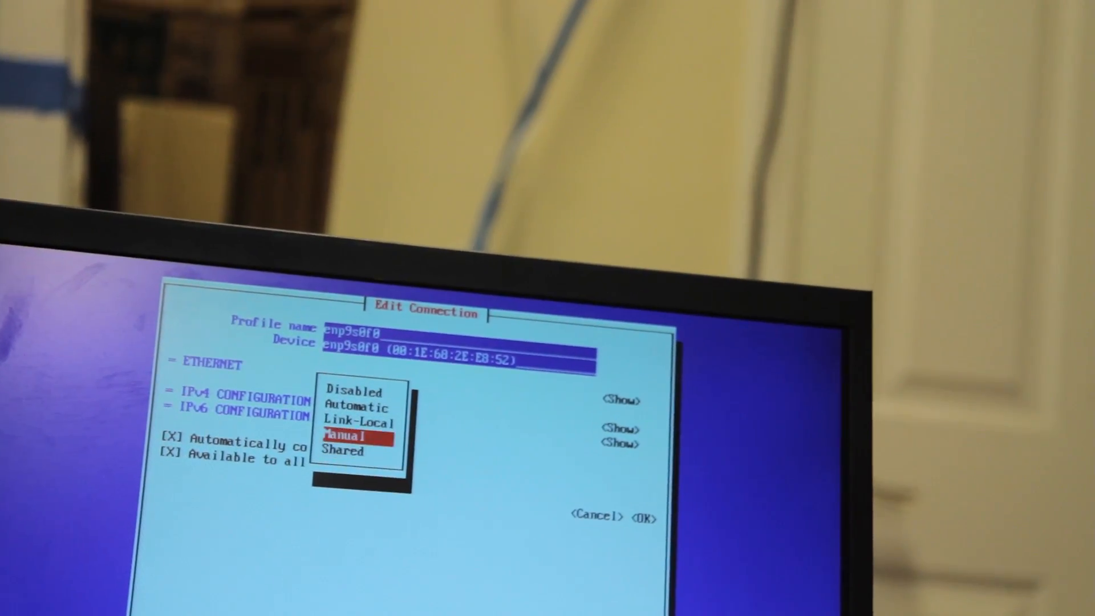
pyautogui.press('Return')
# Show the IPv4 details and add the static address 192.168.1.27
pyautogui.press('Tab')
pyautogui.press('Return')
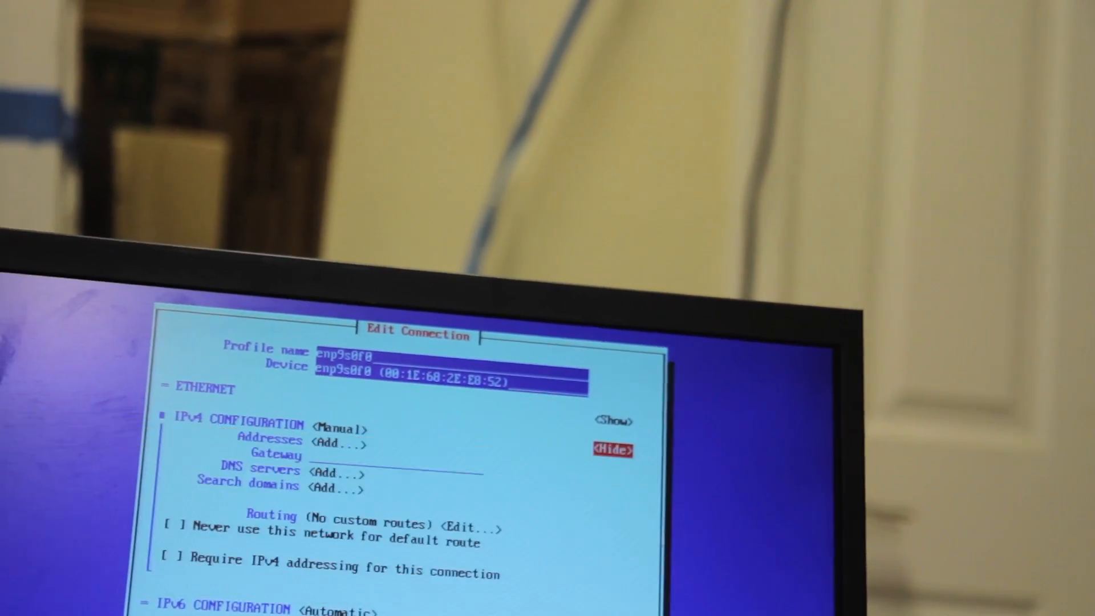
pyautogui.press('Tab')
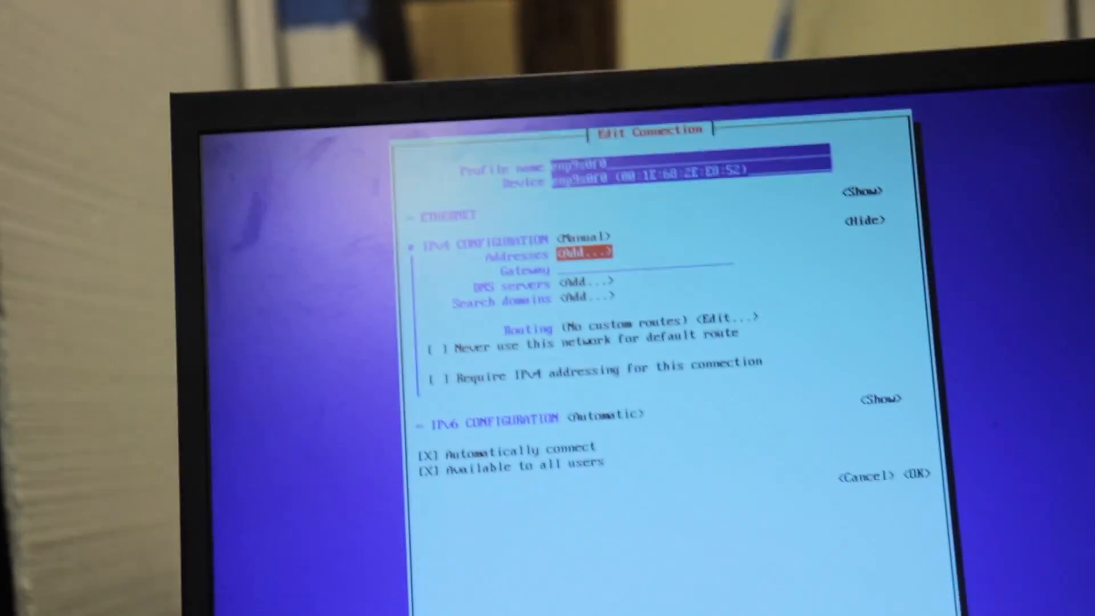
pyautogui.press('Return')
pyautogui.write('192')
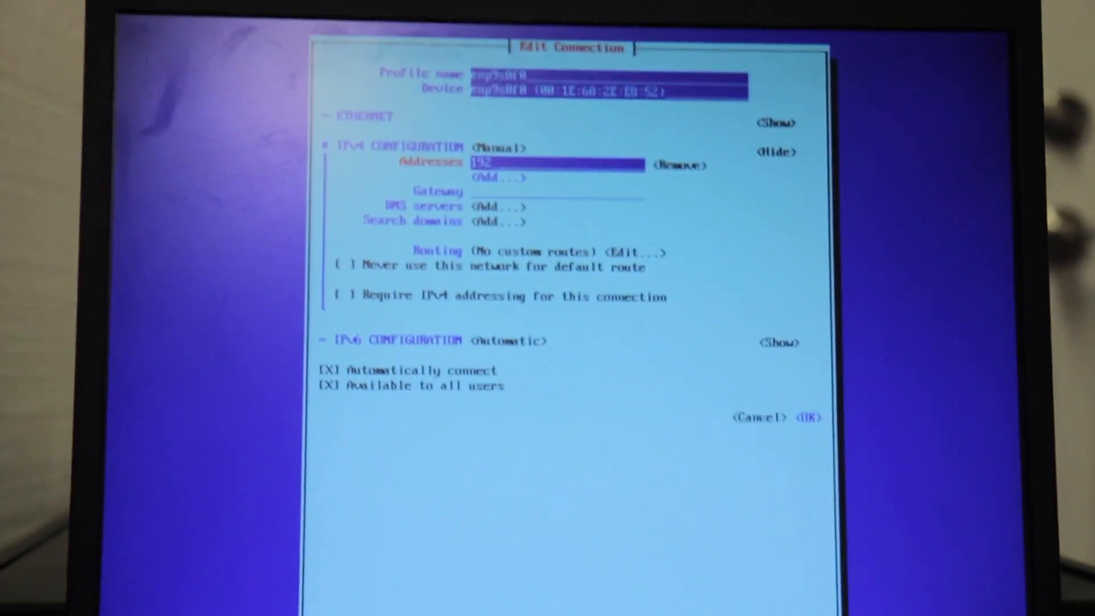
pyautogui.write('.168.1.0')
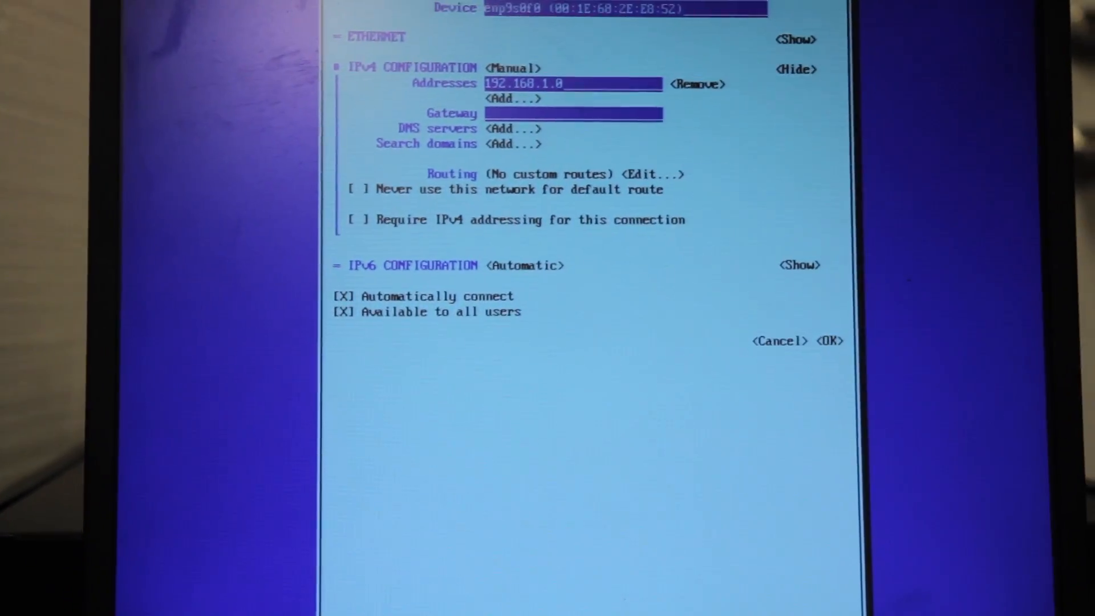
pyautogui.write('27')
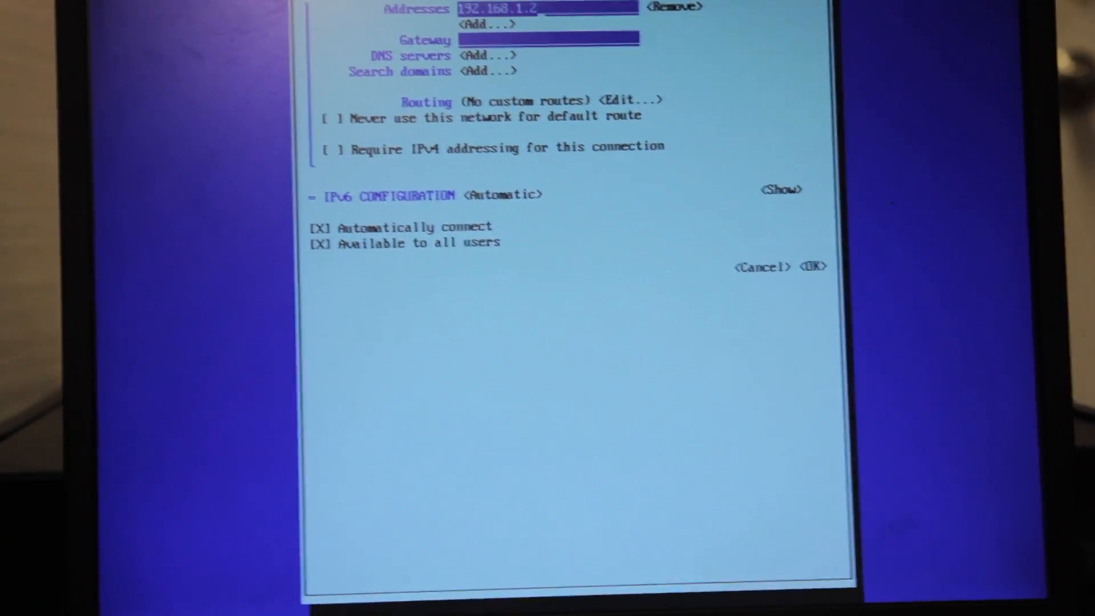
# Set the IPv4 gateway to 192.168.1.1
pyautogui.press('Tab')
pyautogui.press('Tab')
pyautogui.press('Tab')
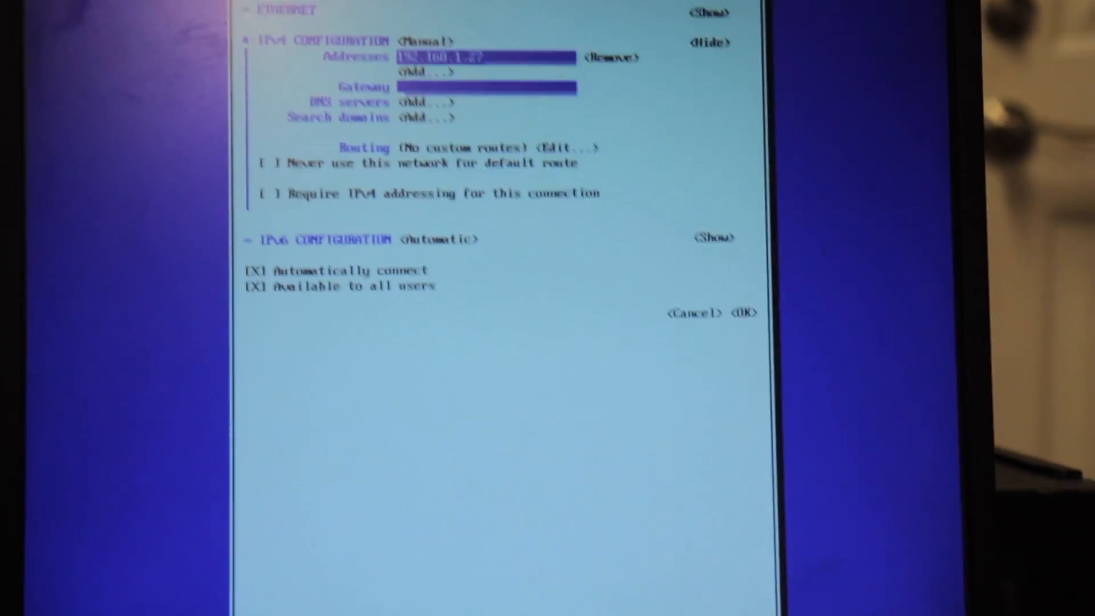
pyautogui.write('192.16')
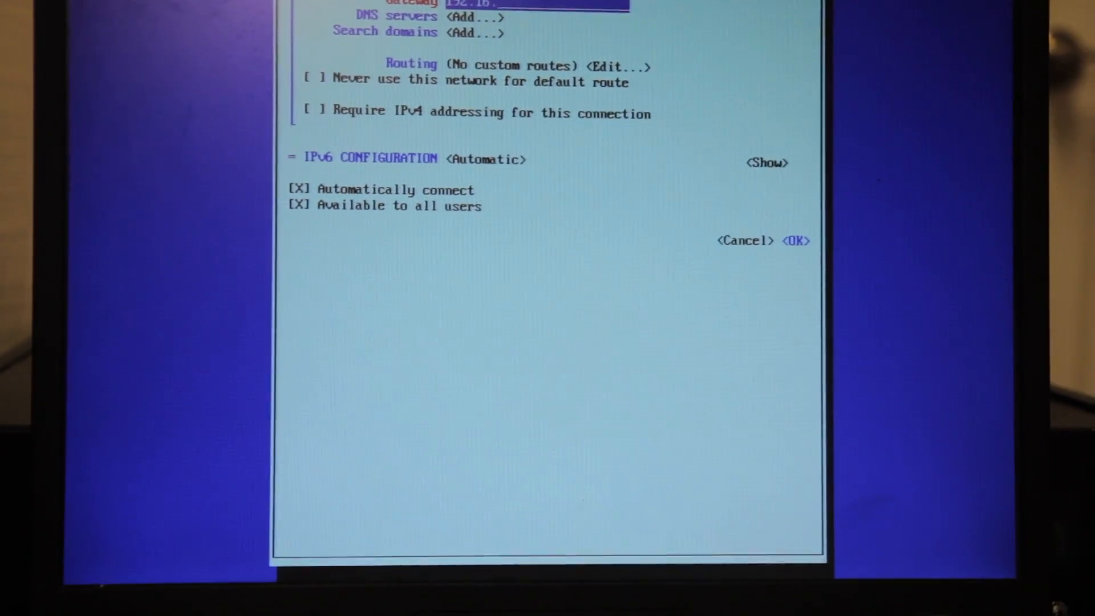
pyautogui.write('8')
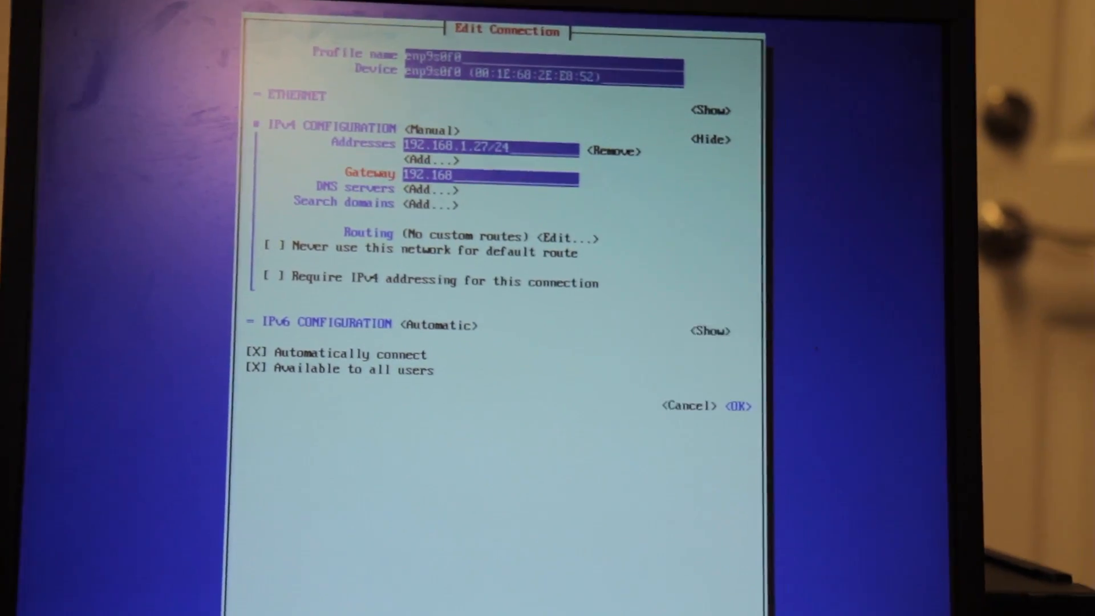
pyautogui.write('.1.1')
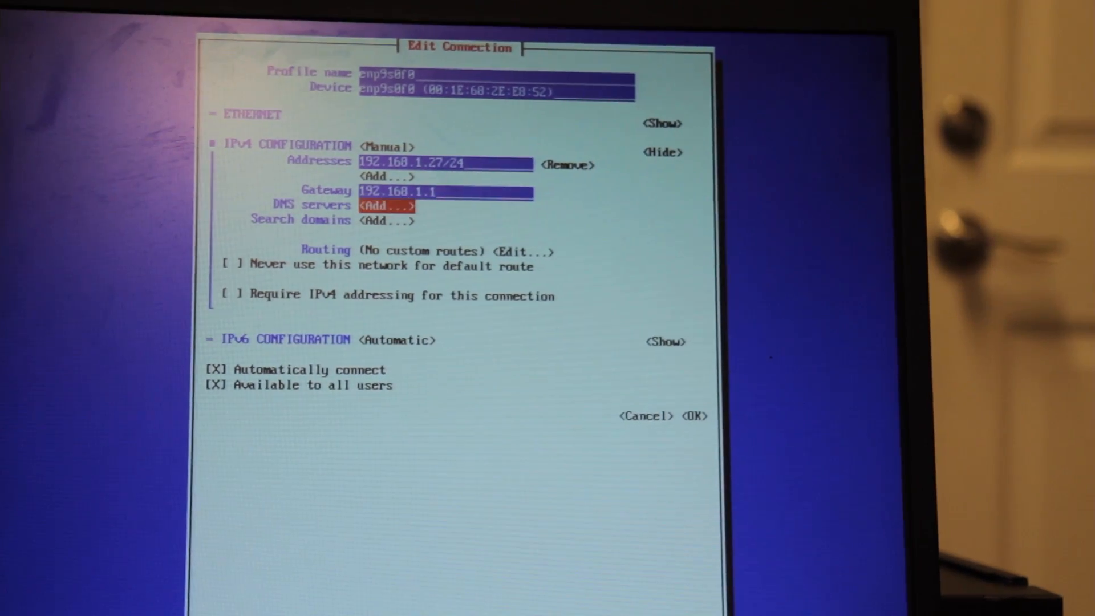
# Add 192.168.1.1 as the DNS server for the connection
pyautogui.press('Return')
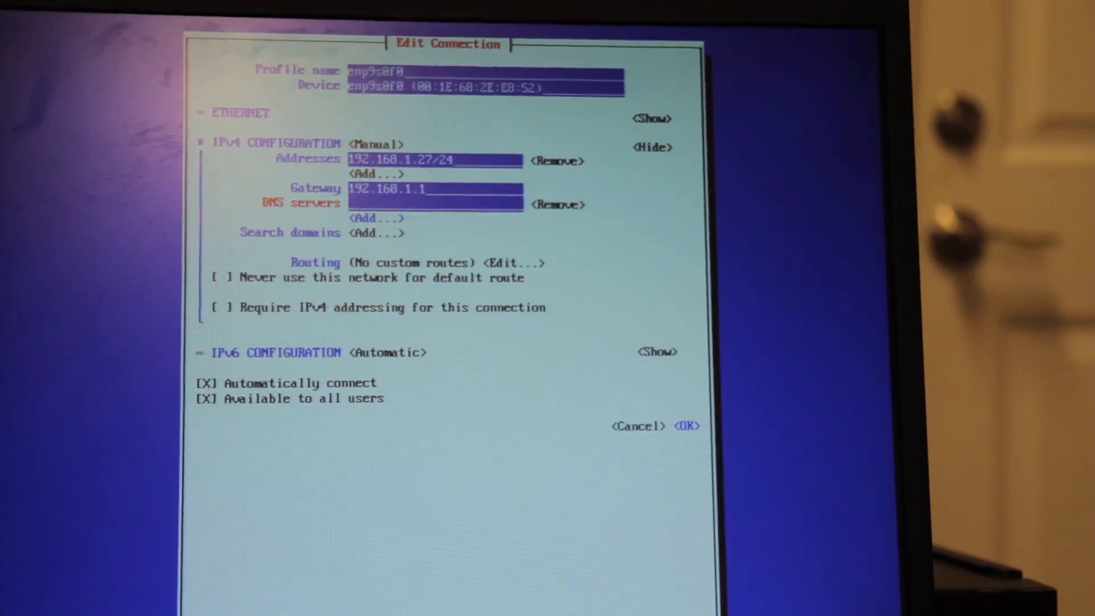
pyautogui.write('192.168.1.1.')
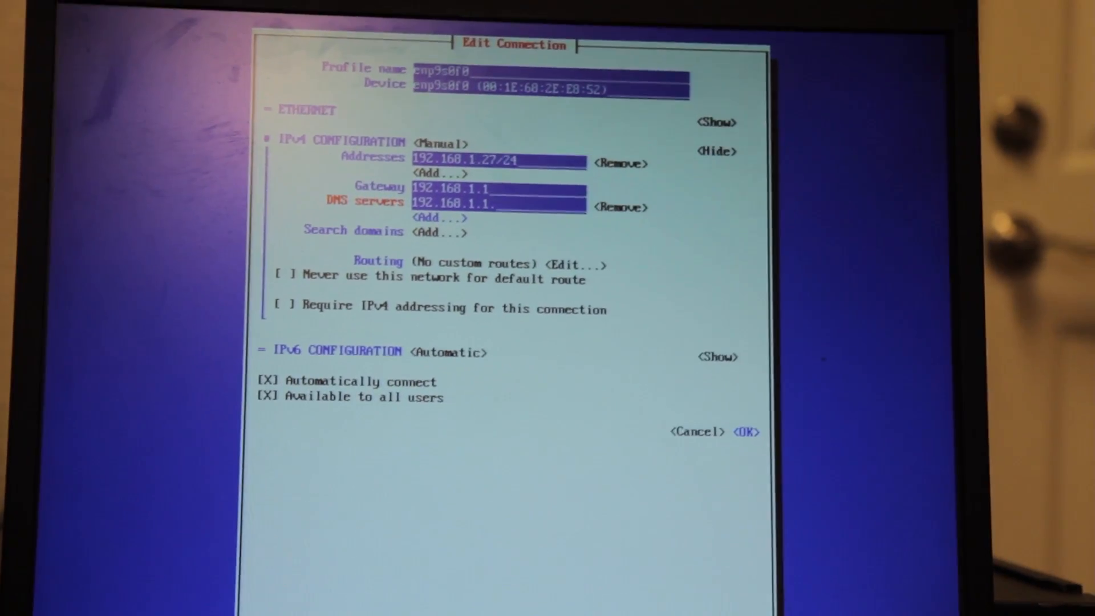
pyautogui.press('BackSpace')
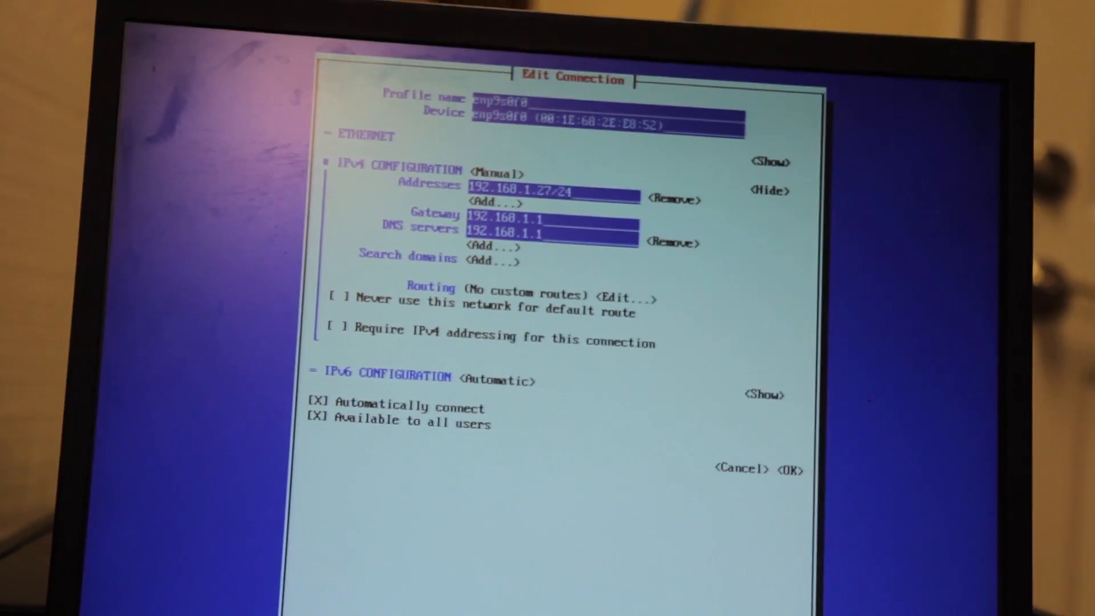
# Save the edited enp9s0f0 connection, keeping the routing, IPv6 and automatic connection options as they are
pyautogui.press('Tab')
pyautogui.press('Tab')
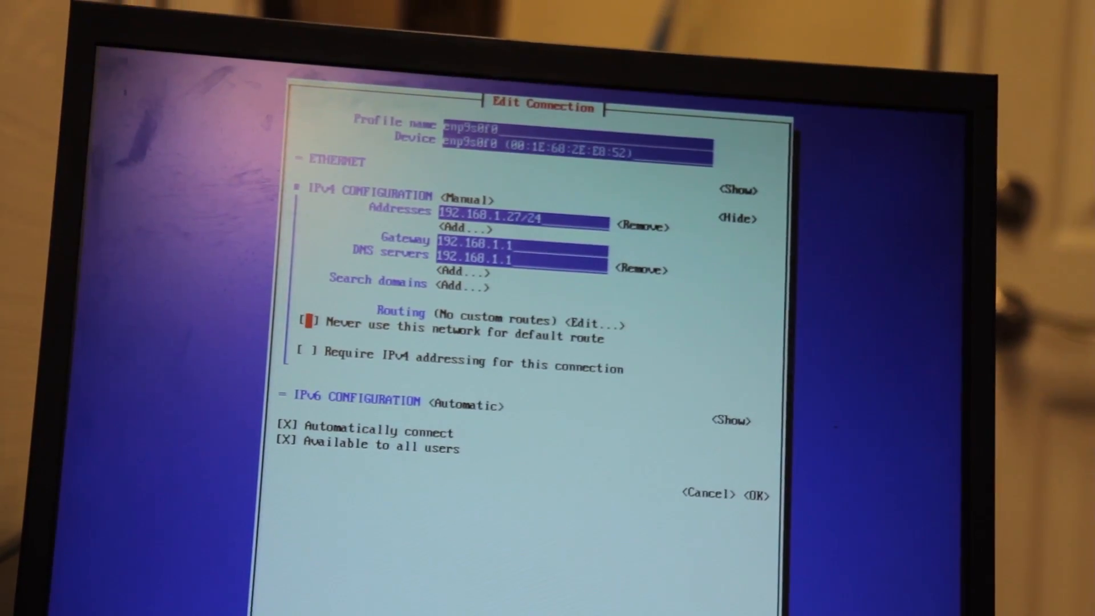
pyautogui.press('Tab')
pyautogui.press('Tab')
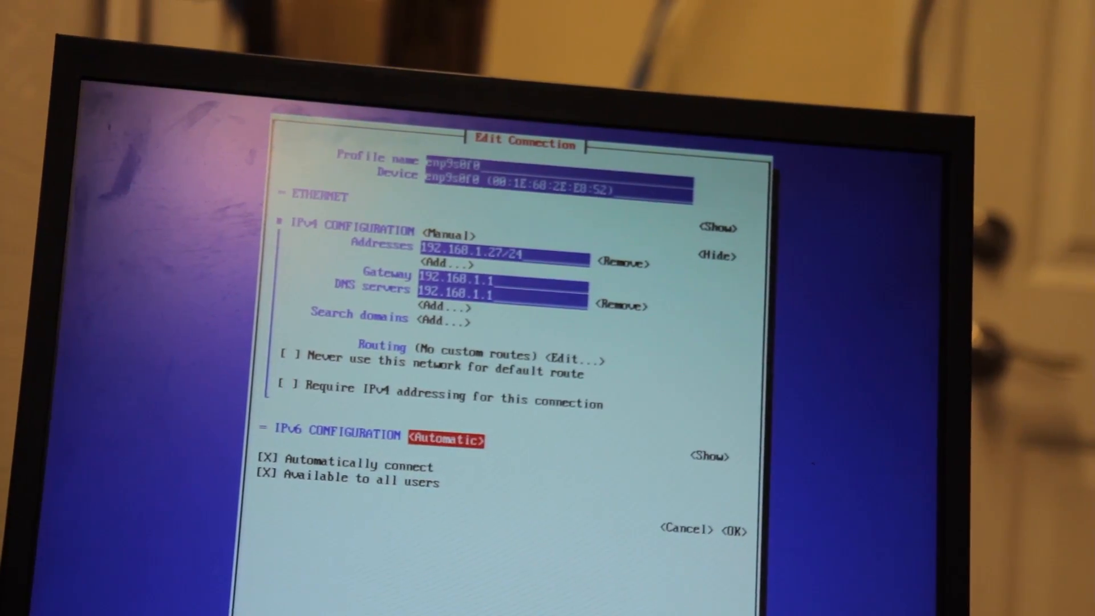
pyautogui.press('Tab')
pyautogui.press('Tab')
pyautogui.press('Tab')
pyautogui.press('Tab')
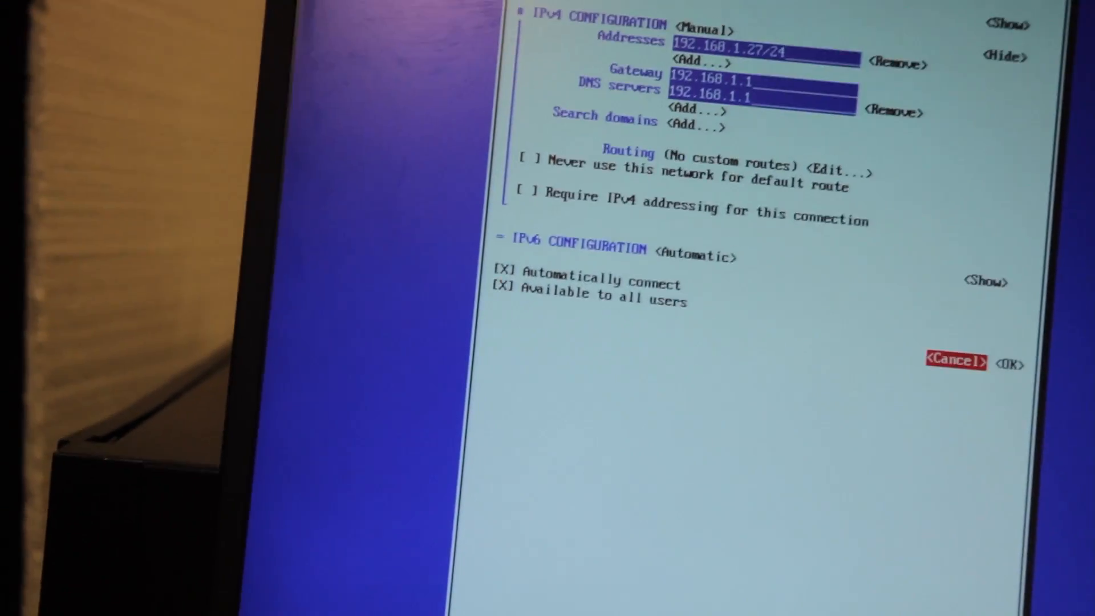
pyautogui.press('Tab')
pyautogui.press('Return')
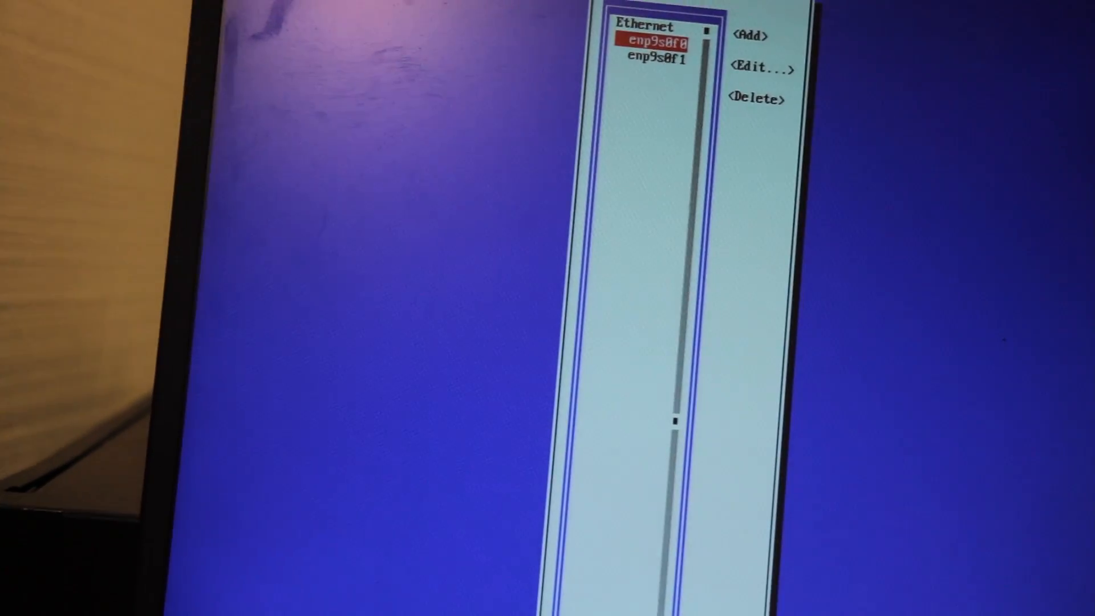
# Leave the Ethernet connection list and exit nmtui to the root shell prompt
pyautogui.press('Down')
pyautogui.press('Tab')
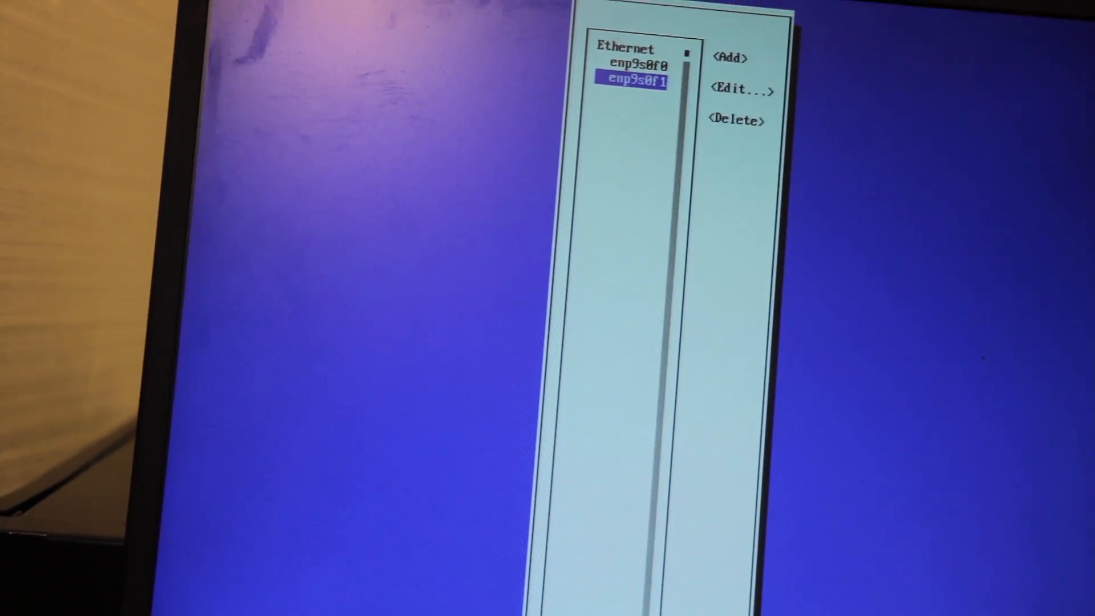
pyautogui.press('Return')
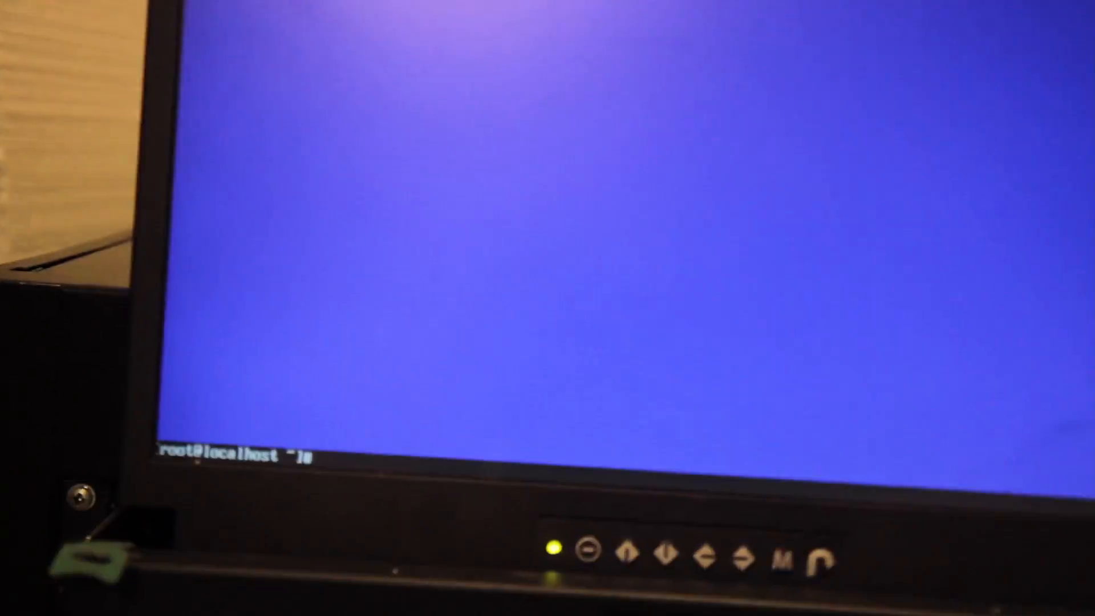
# Restart the network service with systemctl to apply the new connection settings
pyautogui.write('syste')
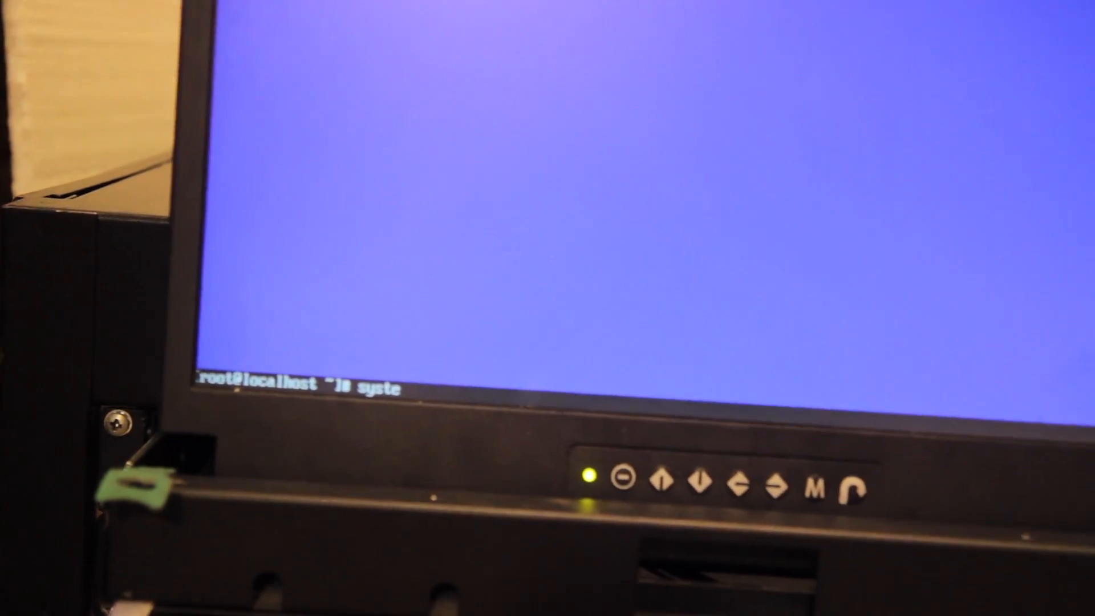
pyautogui.write('m res')
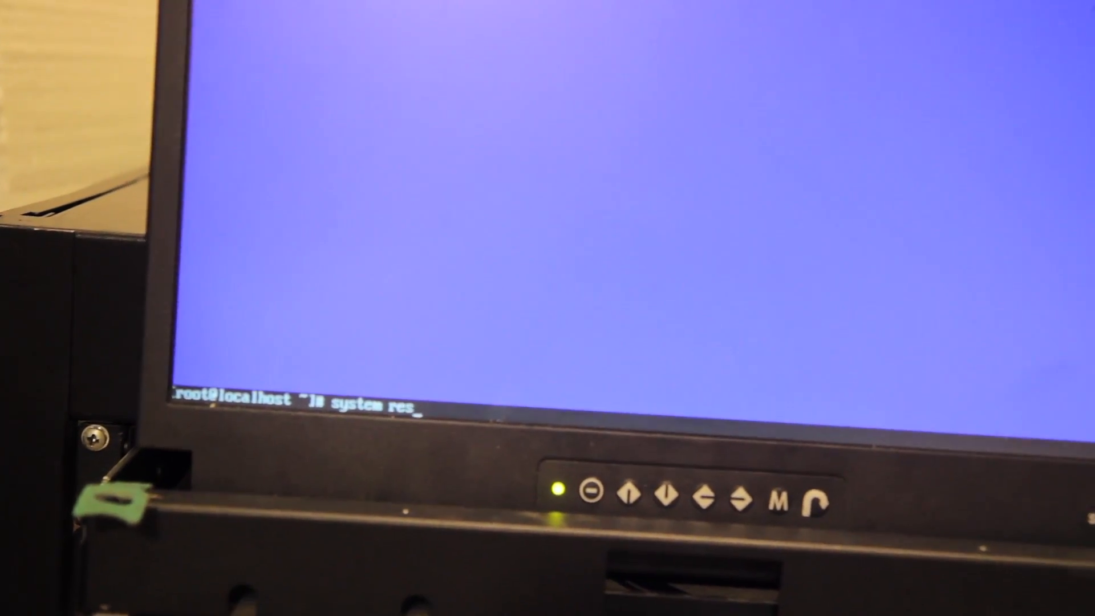
pyautogui.write('tart netwo')
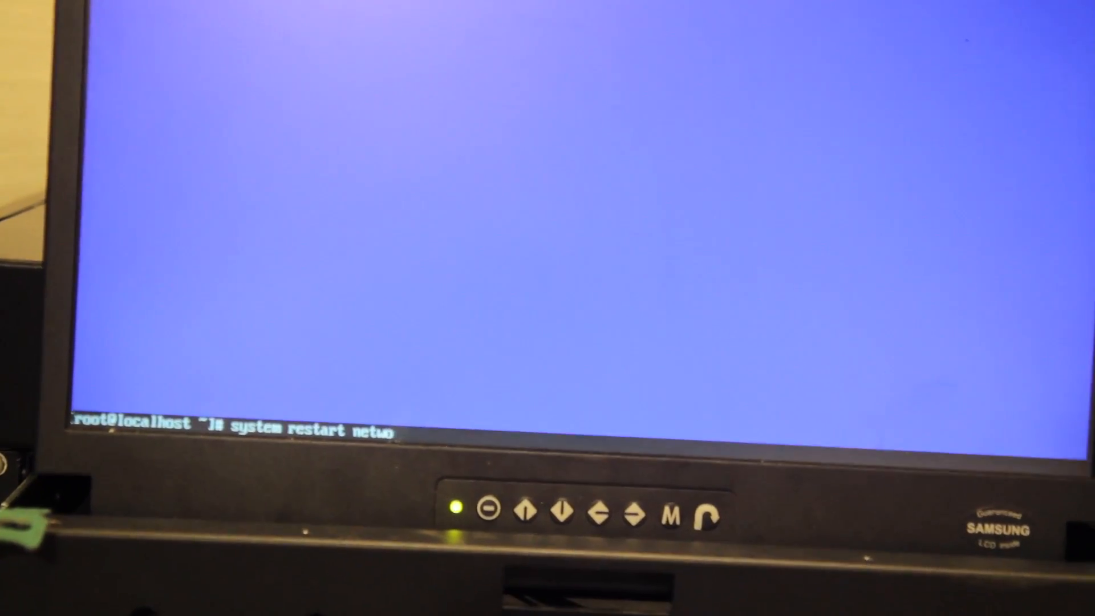
pyautogui.write('rk')
pyautogui.press('Return')
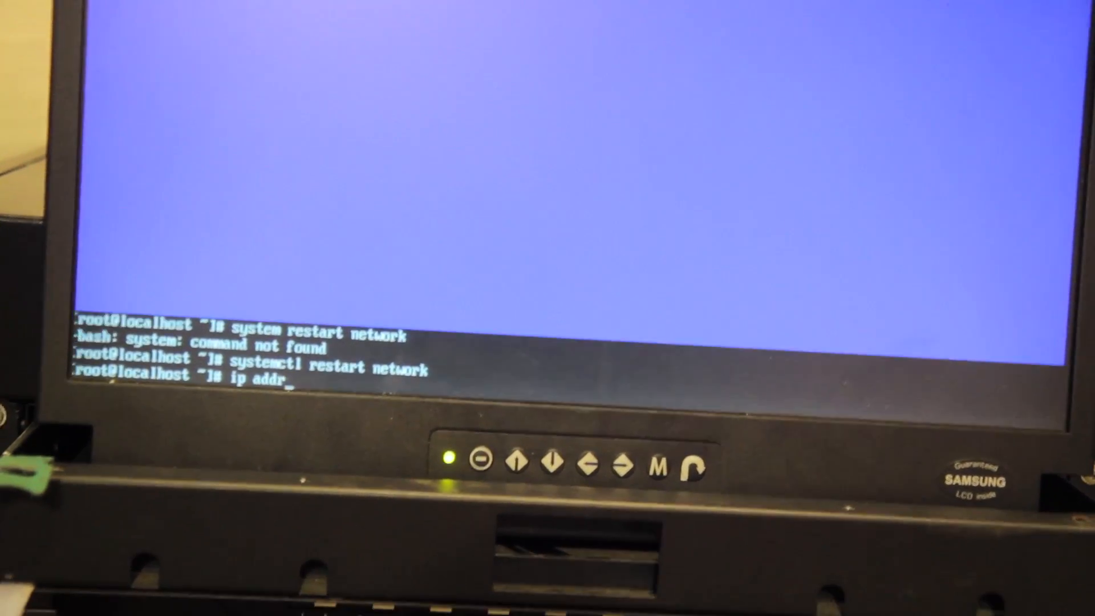
# List the network interface addresses with ip addr and ping google.com to check connectivity
pyautogui.press('Return')
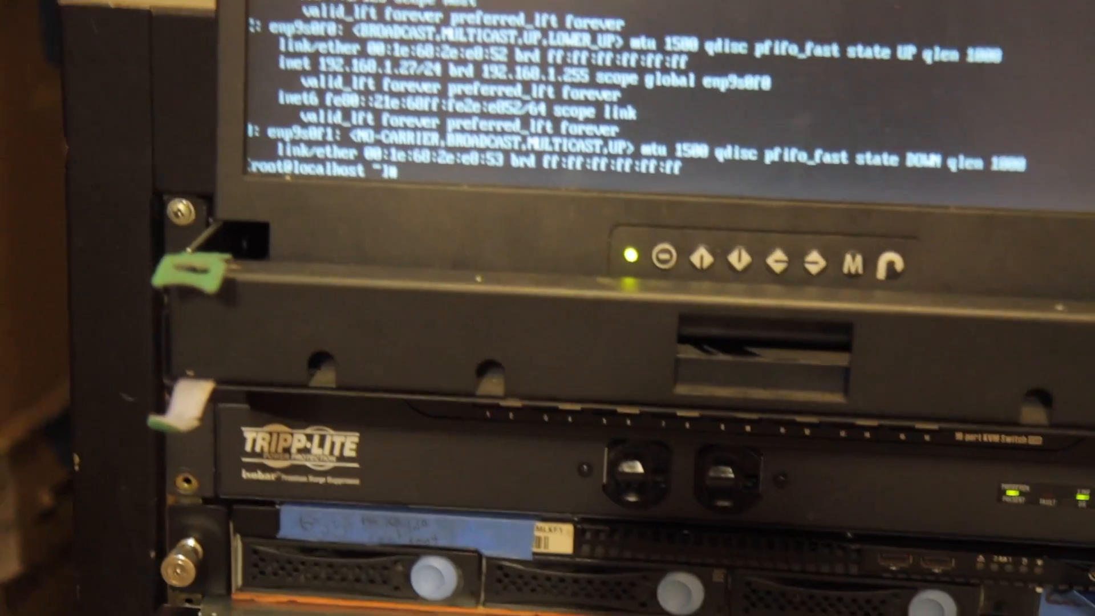
pyautogui.write('ping go')
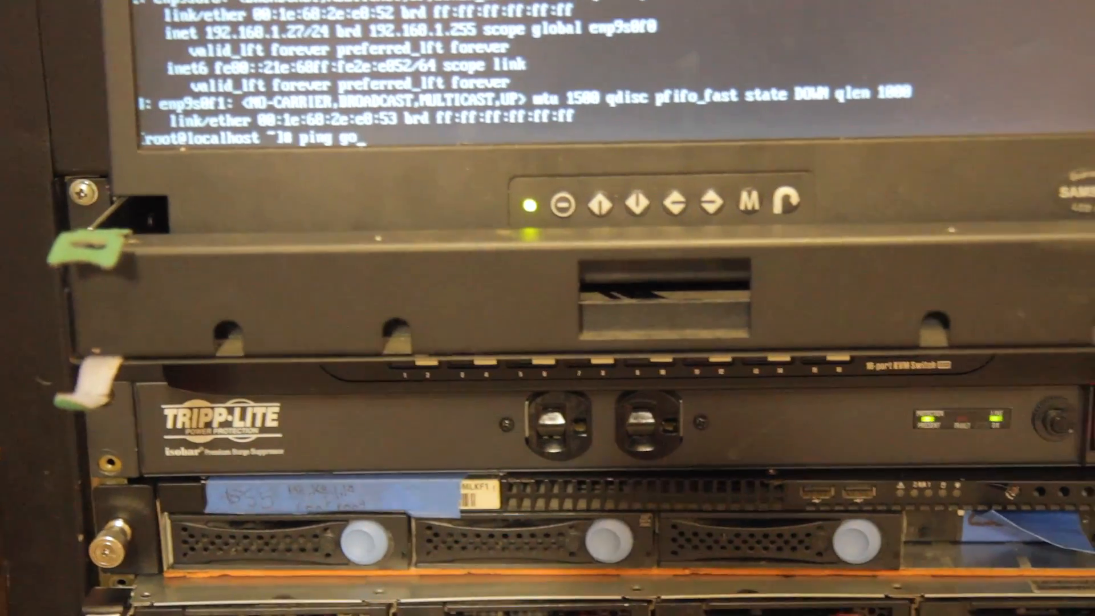
pyautogui.write('ogle')
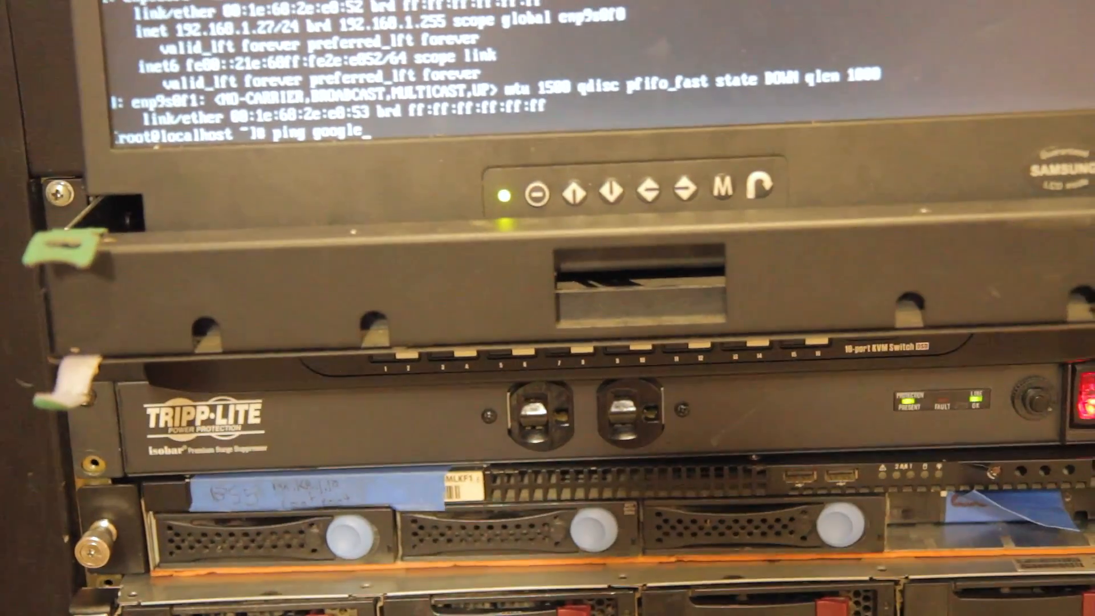
pyautogui.write('.co')
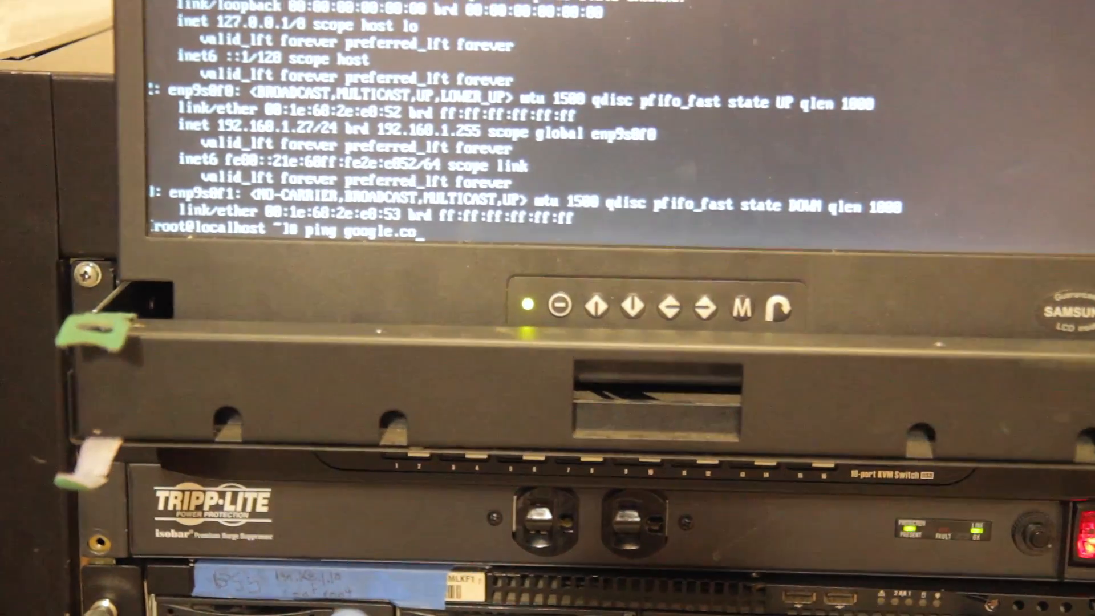
pyautogui.write('m')
pyautogui.press('Return')
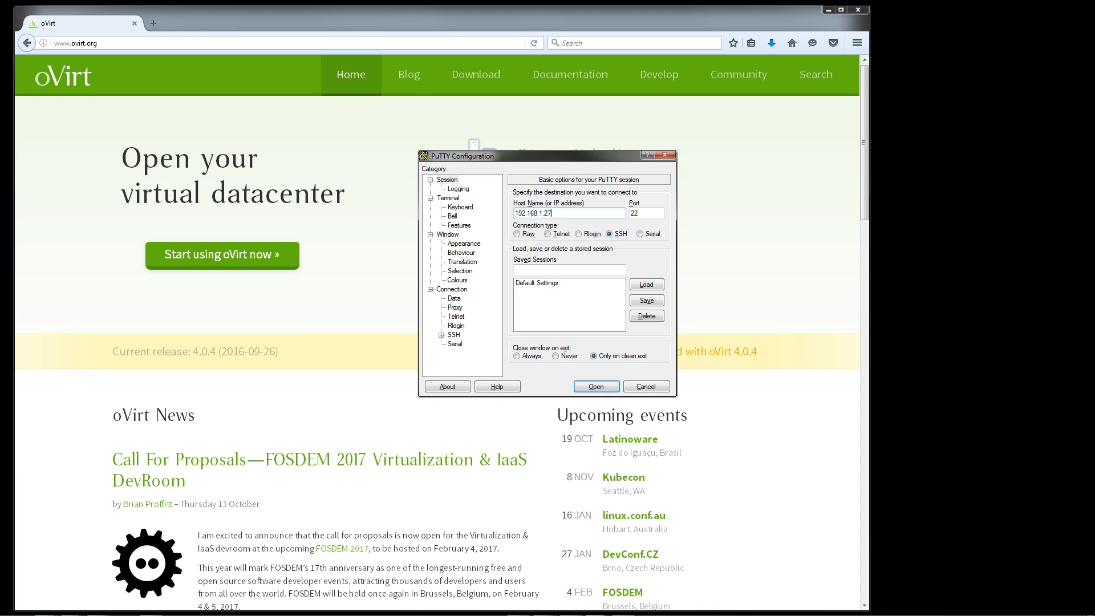
# Open a PuTTY SSH session to 192.168.1.27 on port 22 and accept the server's new host key
pyautogui.press('Return')
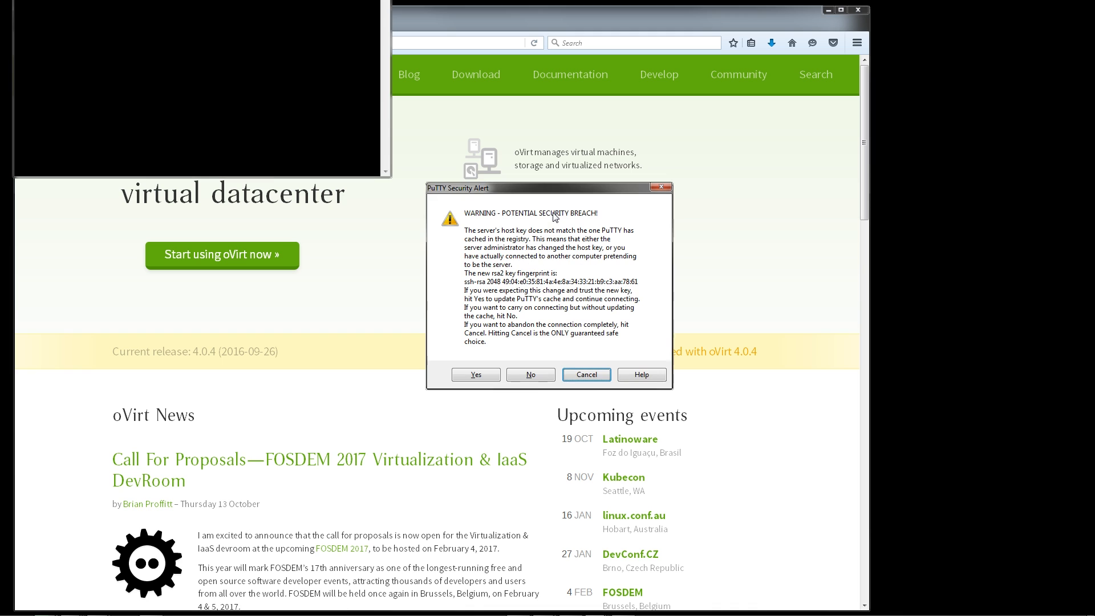
pyautogui.press('y')
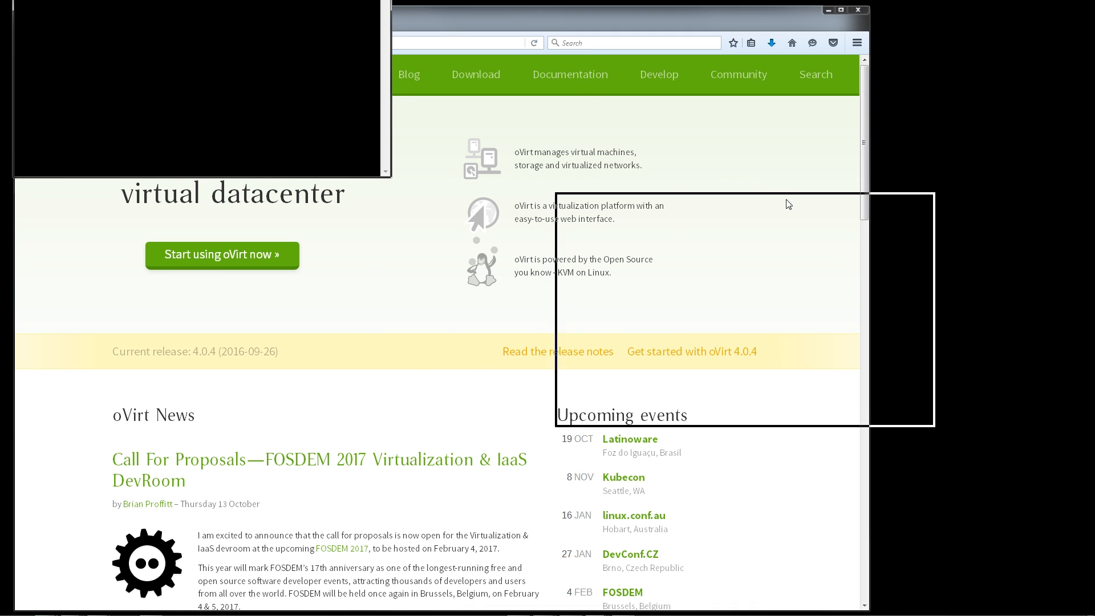
pyautogui.moveTo(788, 204); pyautogui.dragTo(774, 195)
# Log in to the SSH session as root with the account password
pyautogui.write('root')
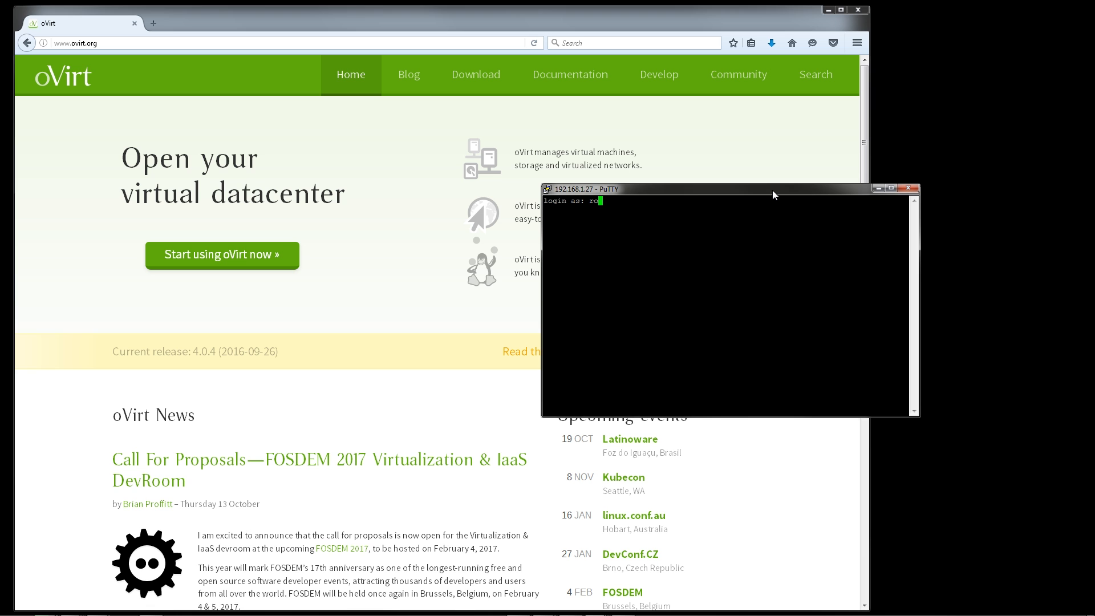
pyautogui.press('Return')
pyautogui.press('Return')
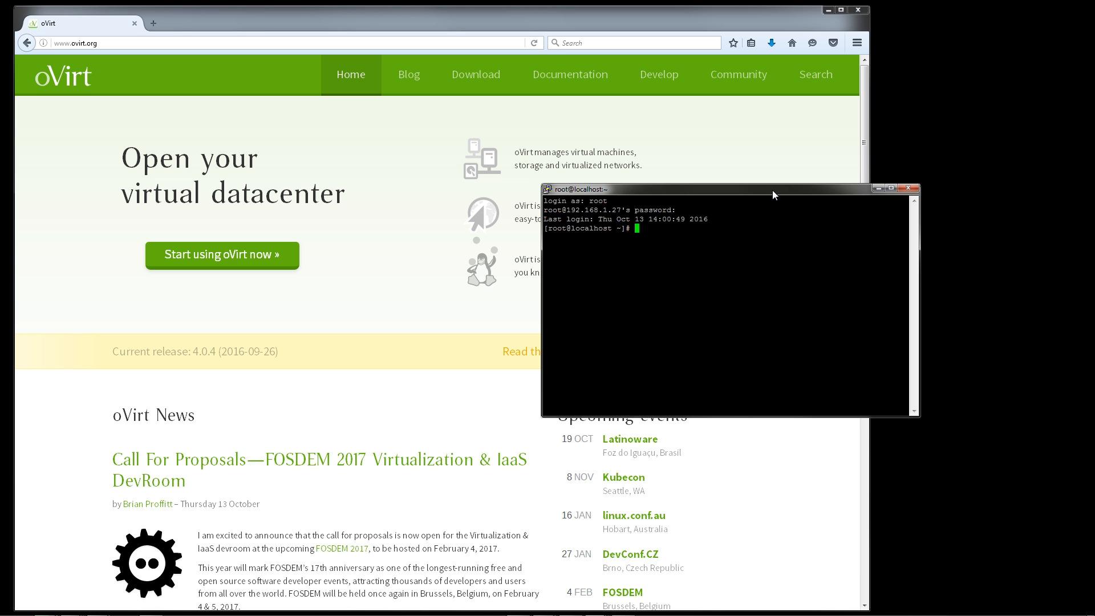
# Set the server's hostname to brandonserver6.example.com with hostnamectl
pyautogui.write('host')
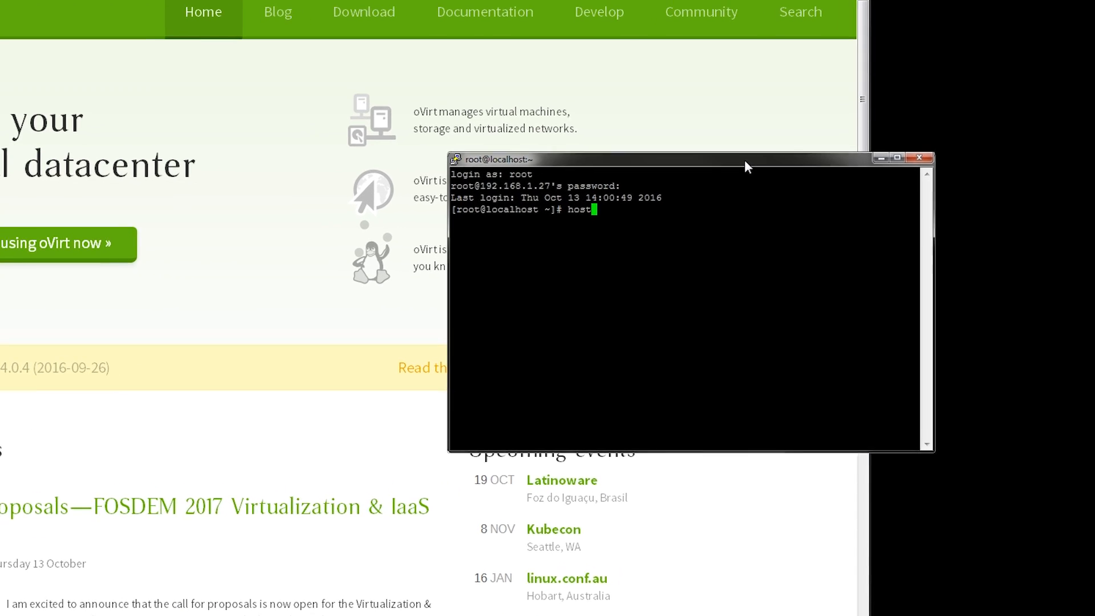
pyautogui.write('namectl ')
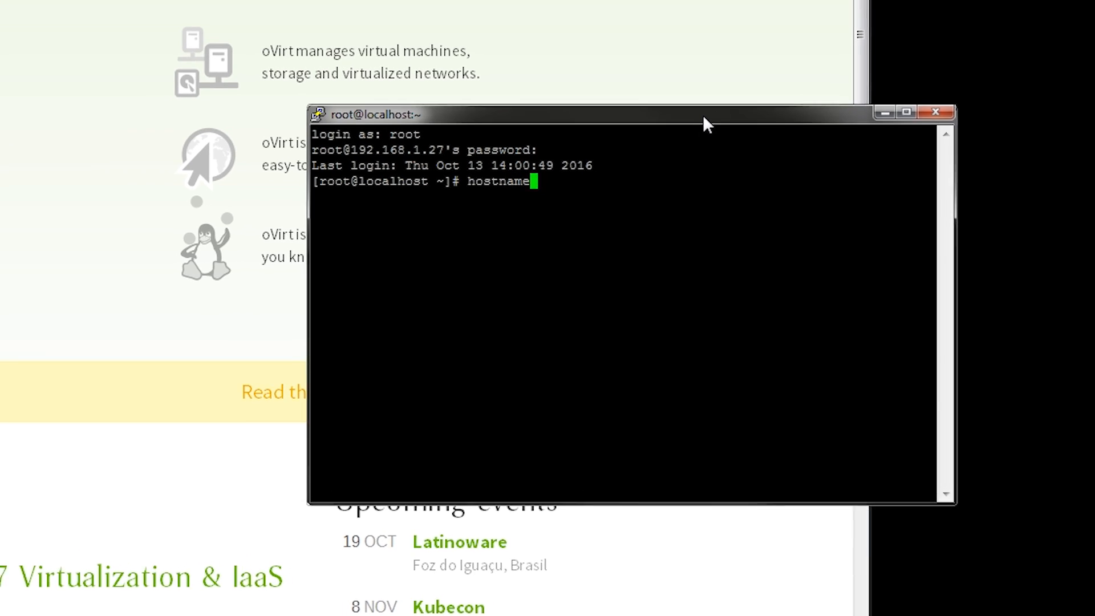
pyautogui.write('set-hostname')
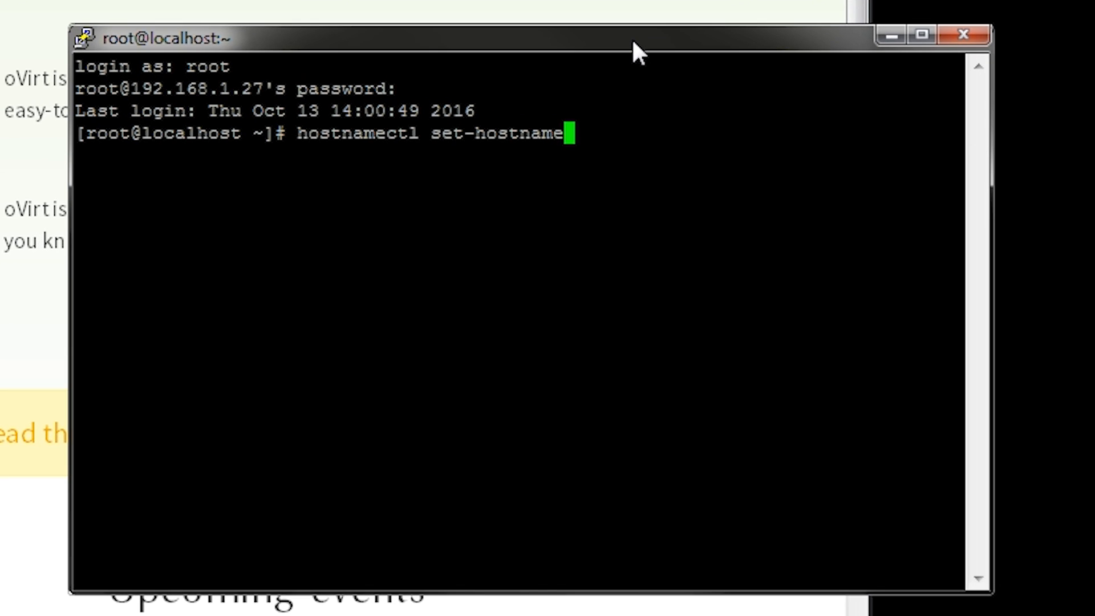
pyautogui.write(' br')
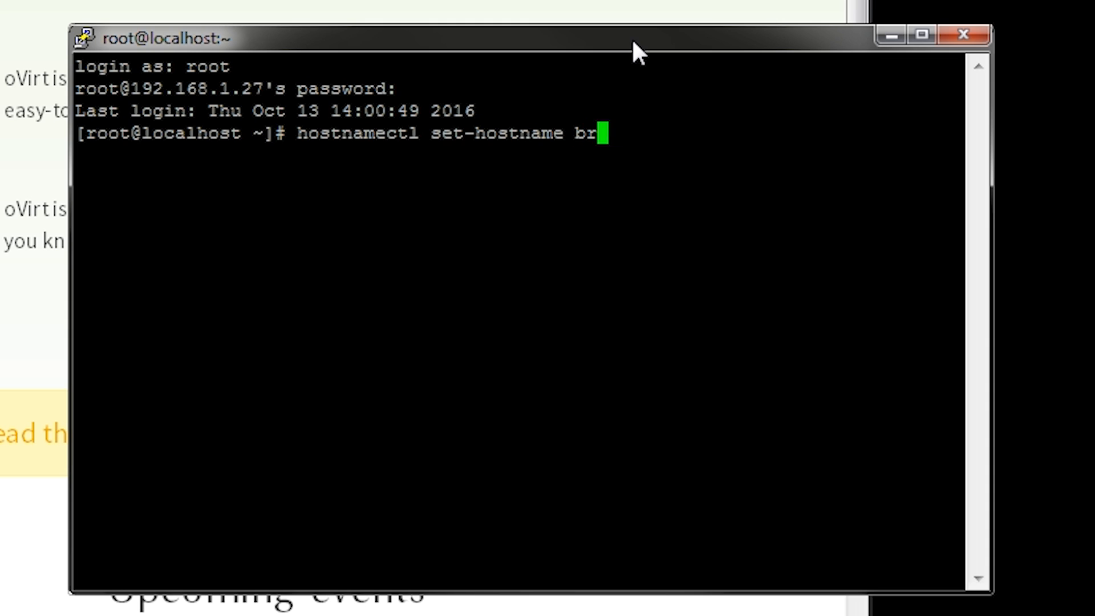
pyautogui.write('andonserver5')
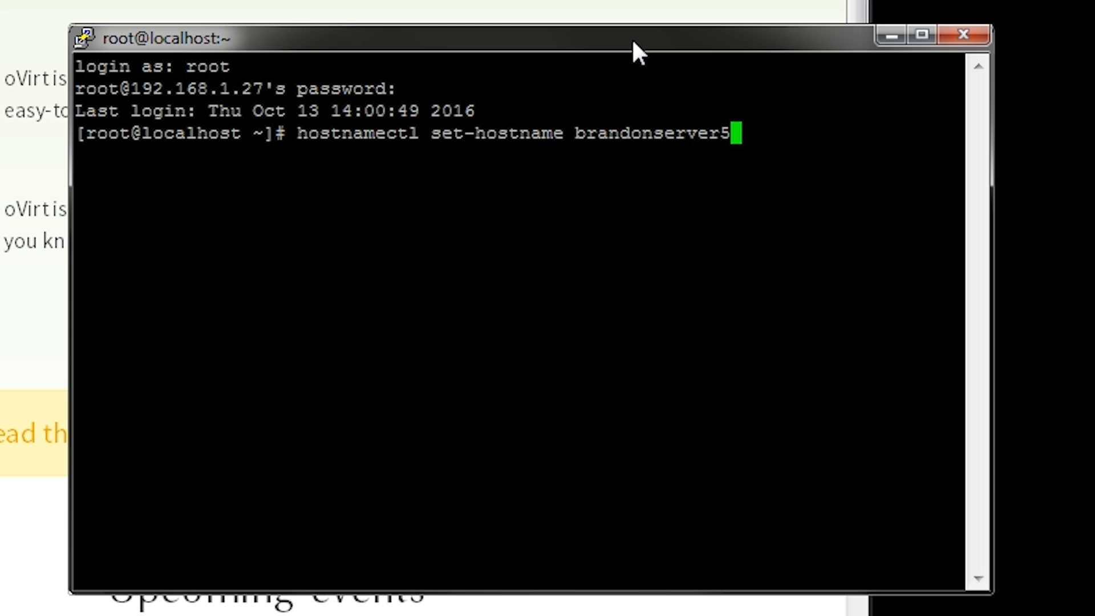
pyautogui.press('BackSpace')
pyautogui.write('6.ex')
pyautogui.write('ample.com')
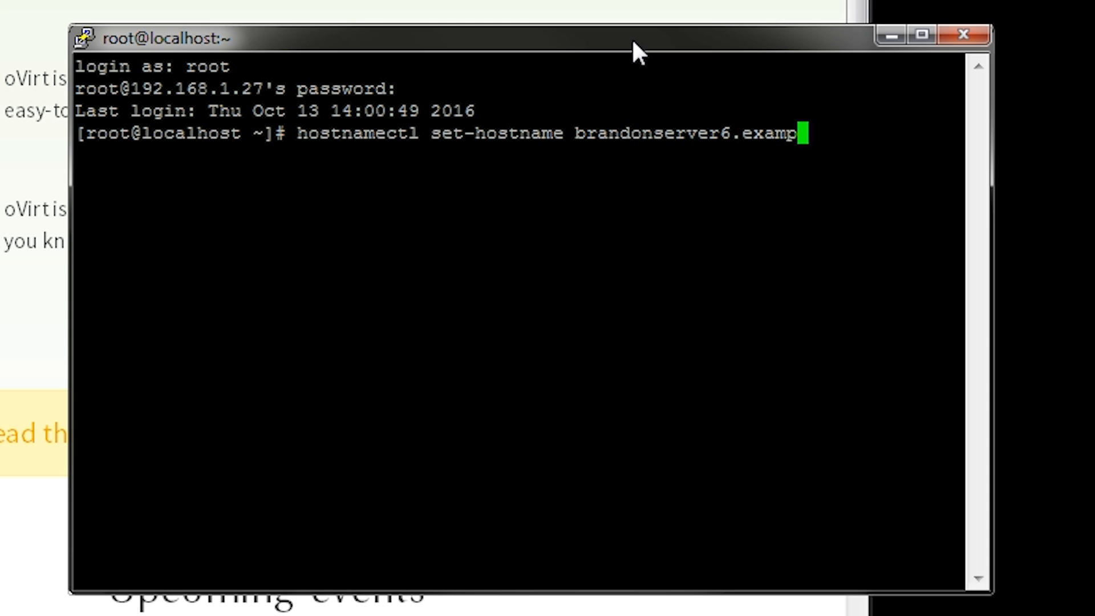
pyautogui.press('Return')
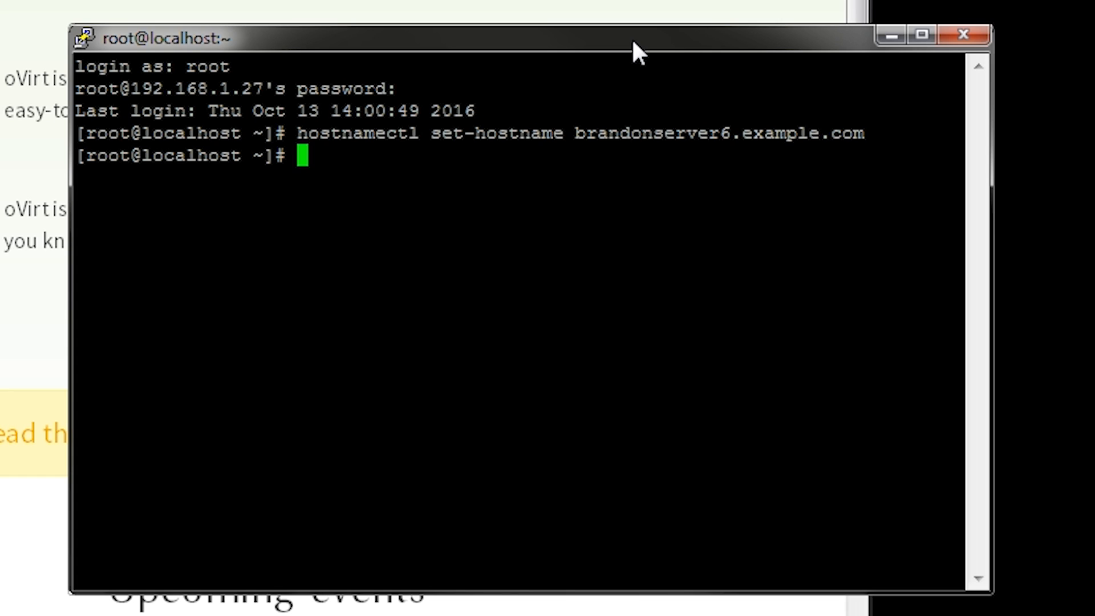
# Check the system date and update all installed packages with yum
pyautogui.write('date')
pyautogui.press('Return')
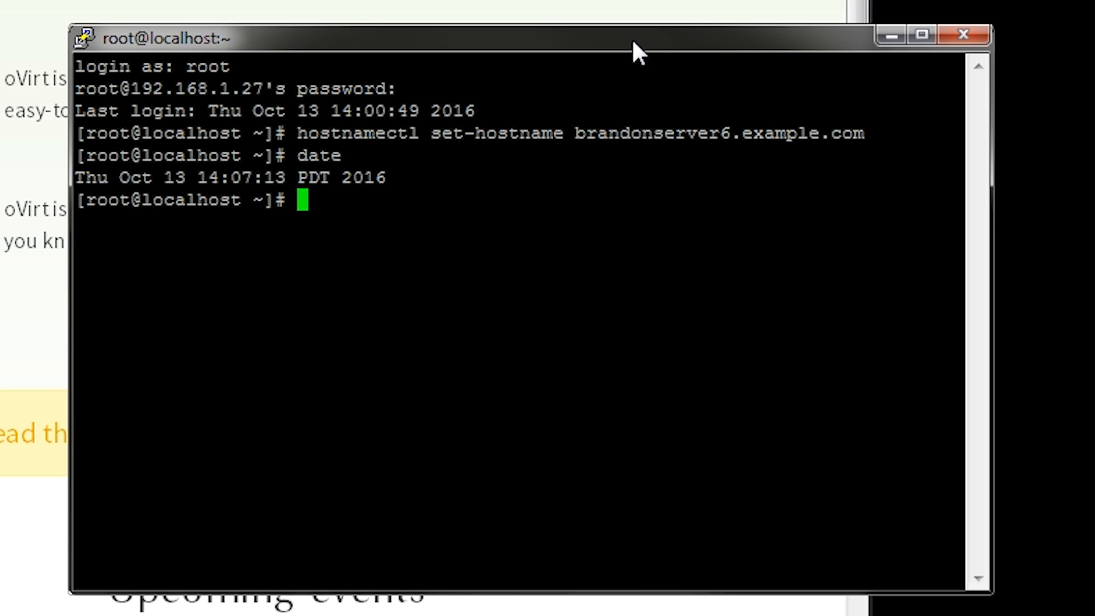
pyautogui.write('yum update')
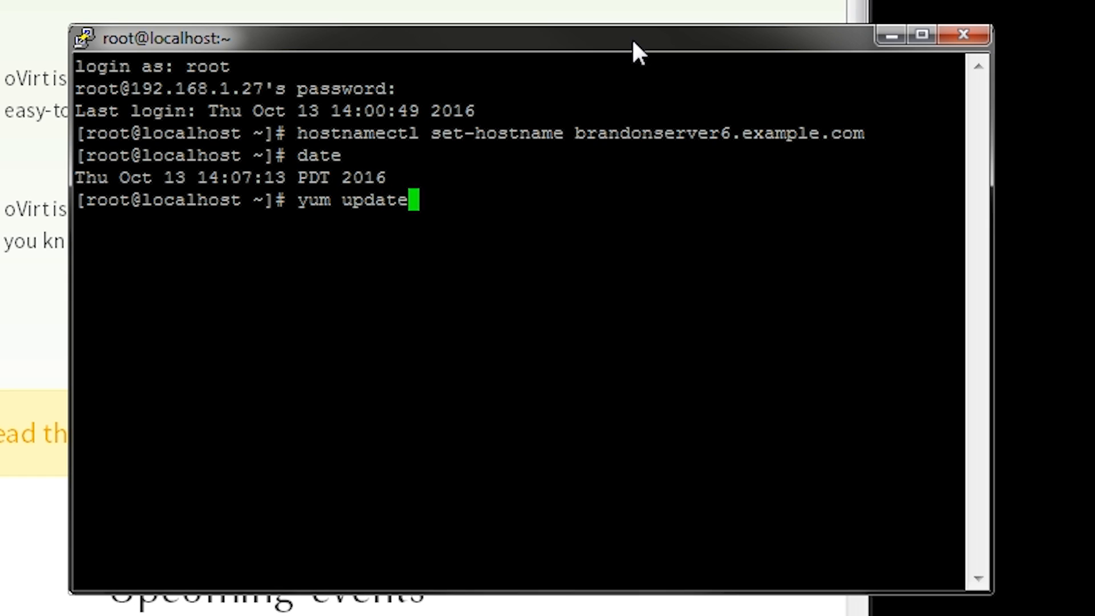
pyautogui.press('Return')
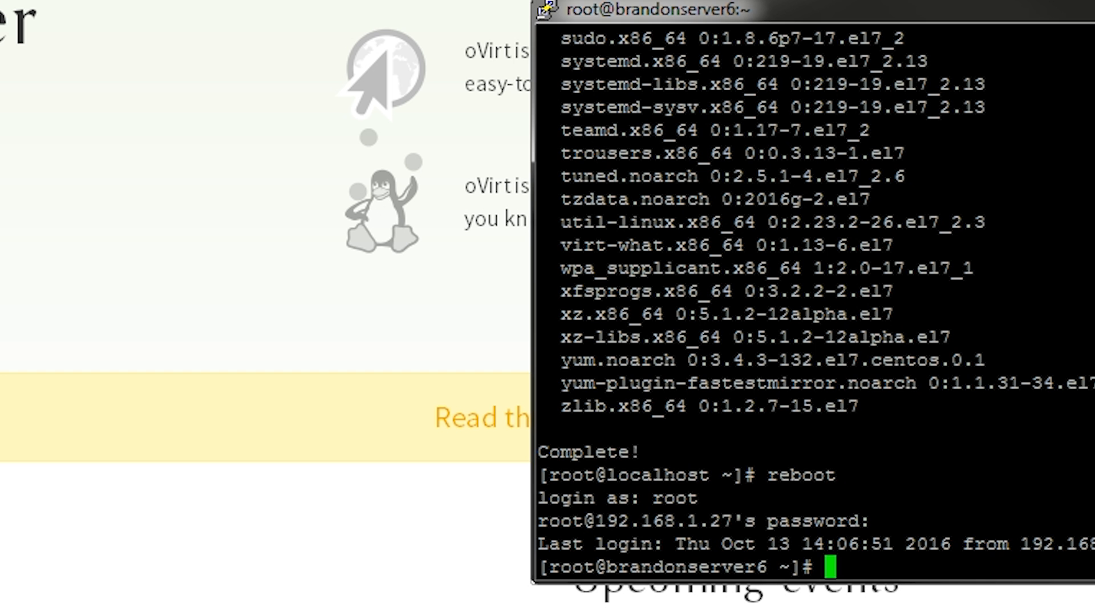
# Switch to the oVirt website, open its download page and select the yum install command for the oVirt release package
pyautogui.click(113, 372)
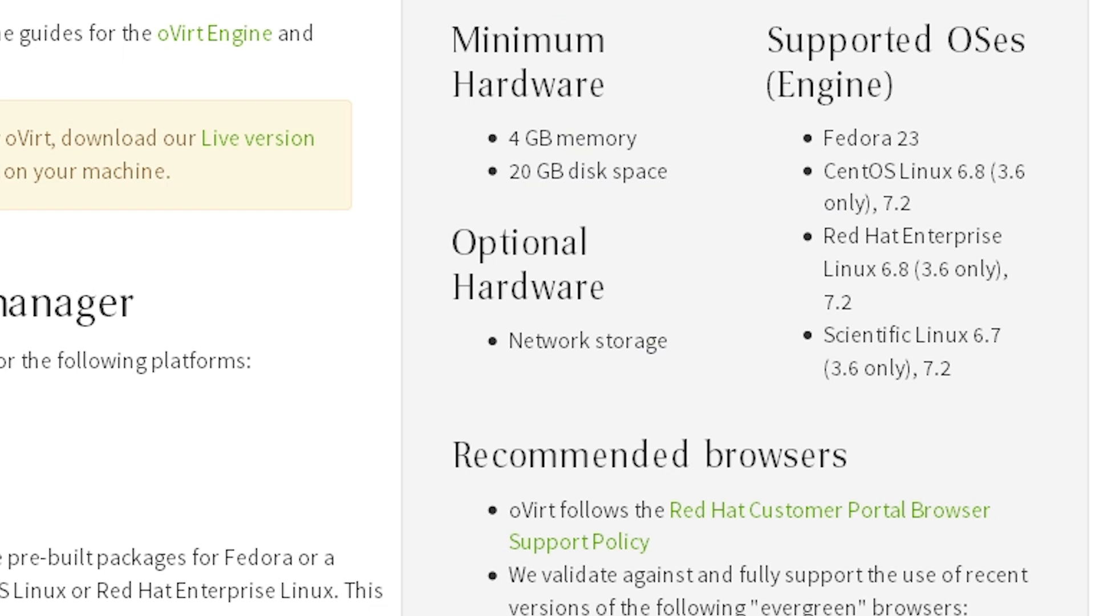
pyautogui.scroll(-5, 147, 161)
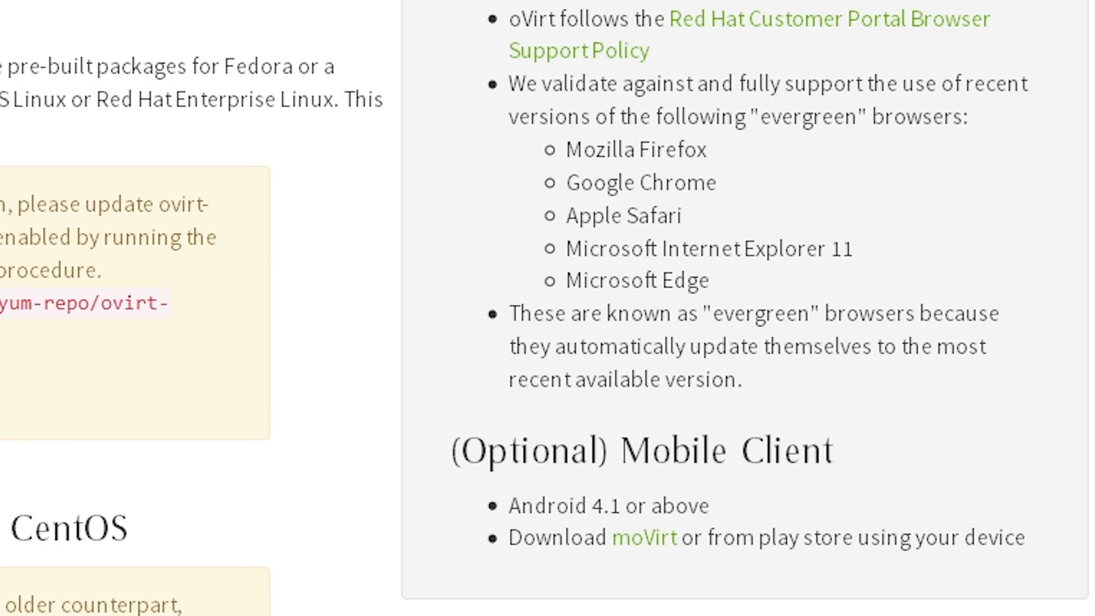
pyautogui.moveTo(0, 303); pyautogui.dragTo(0, 336)
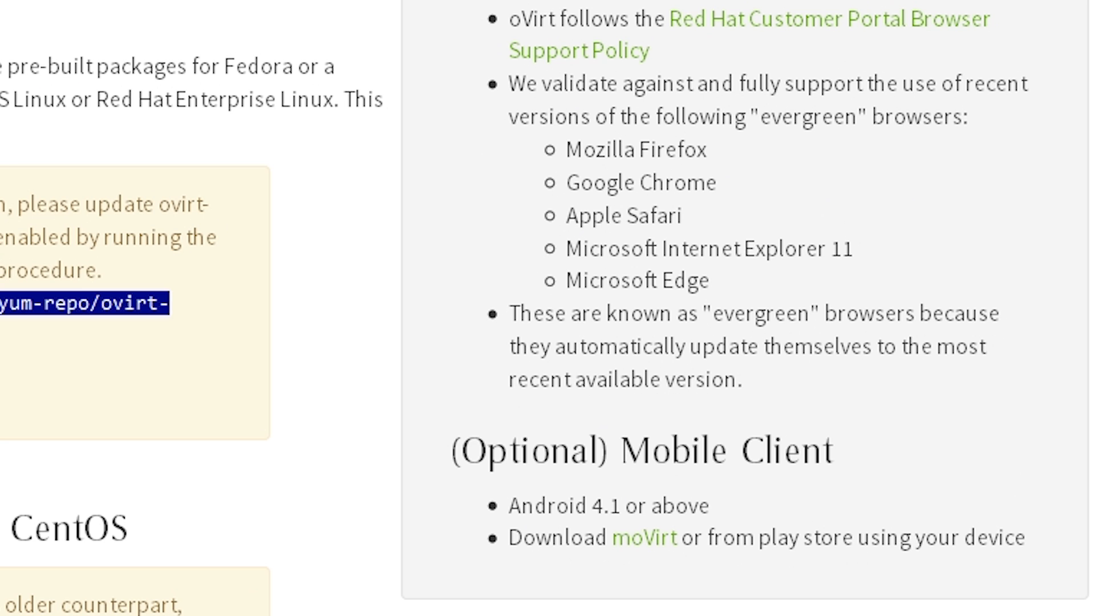
# Run the copied yum command in the PuTTY session to install ovirt-release40.rpm and approve the transaction
pyautogui.hotkey('alt', 'Tab')
pyautogui.write('yum install http://resources.ovirt.org/pub/yum-repo/ovirt-release40.rpm')
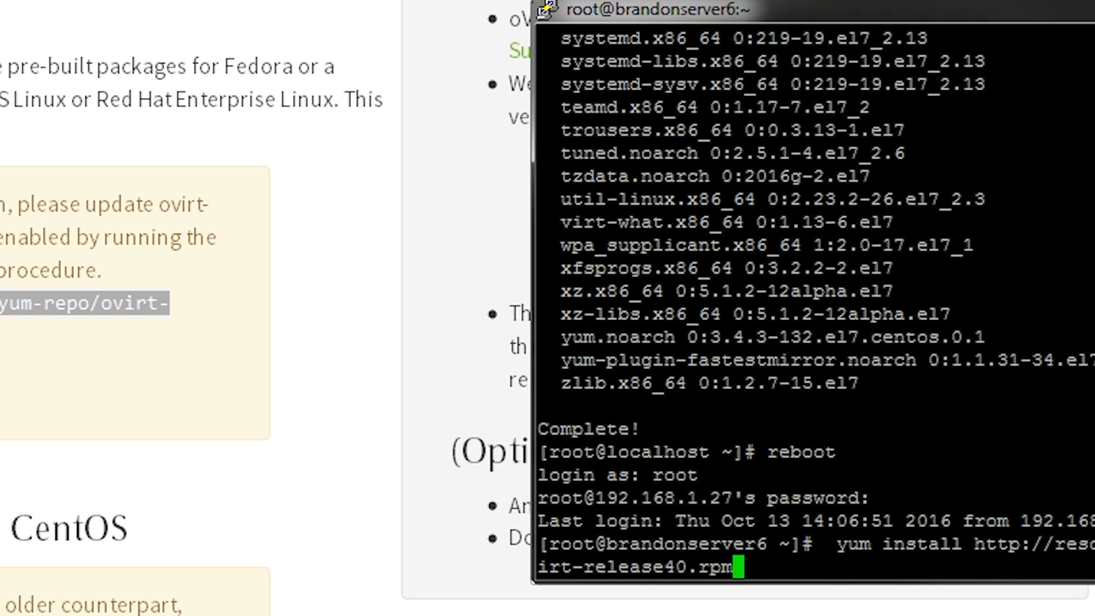
pyautogui.press('Return')
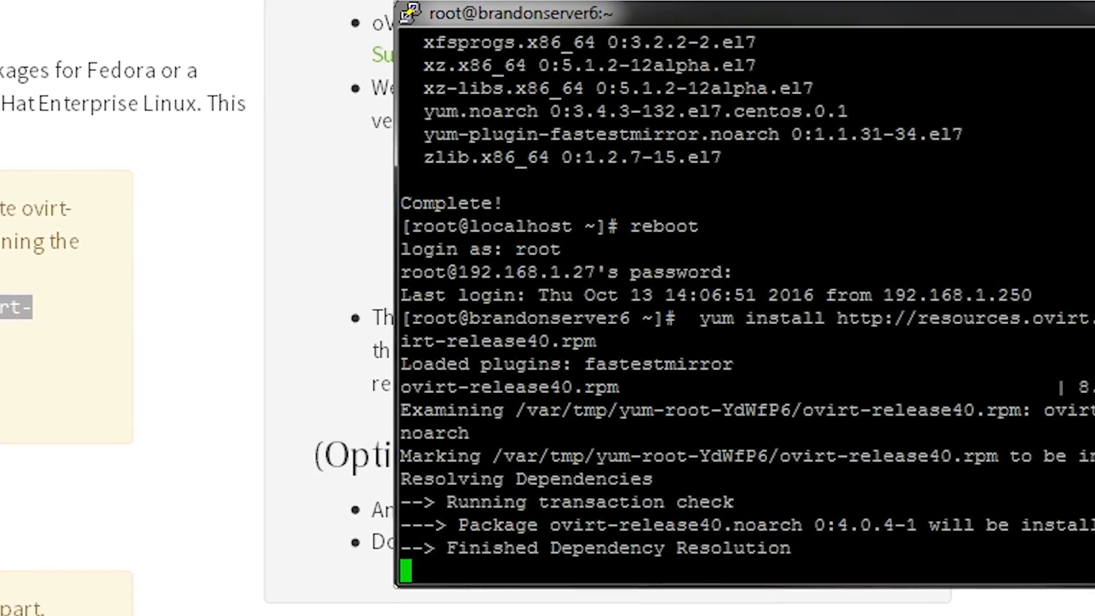
pyautogui.write('y')
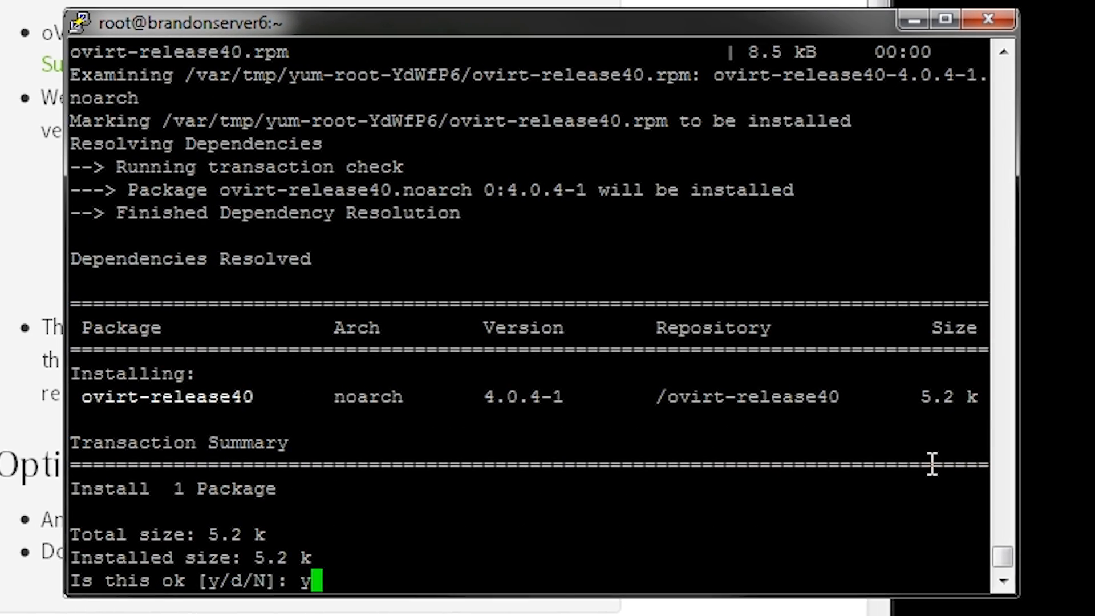
pyautogui.press('Return')
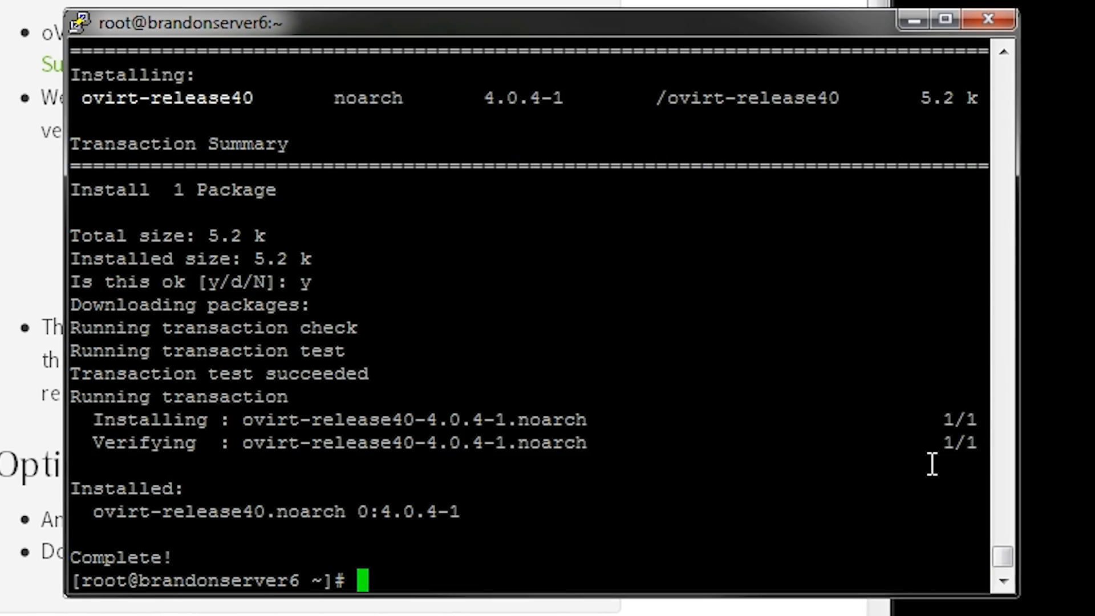
# Install the ovirt-engine package with yum and approve its dependent packages
pyautogui.write('ovirt')
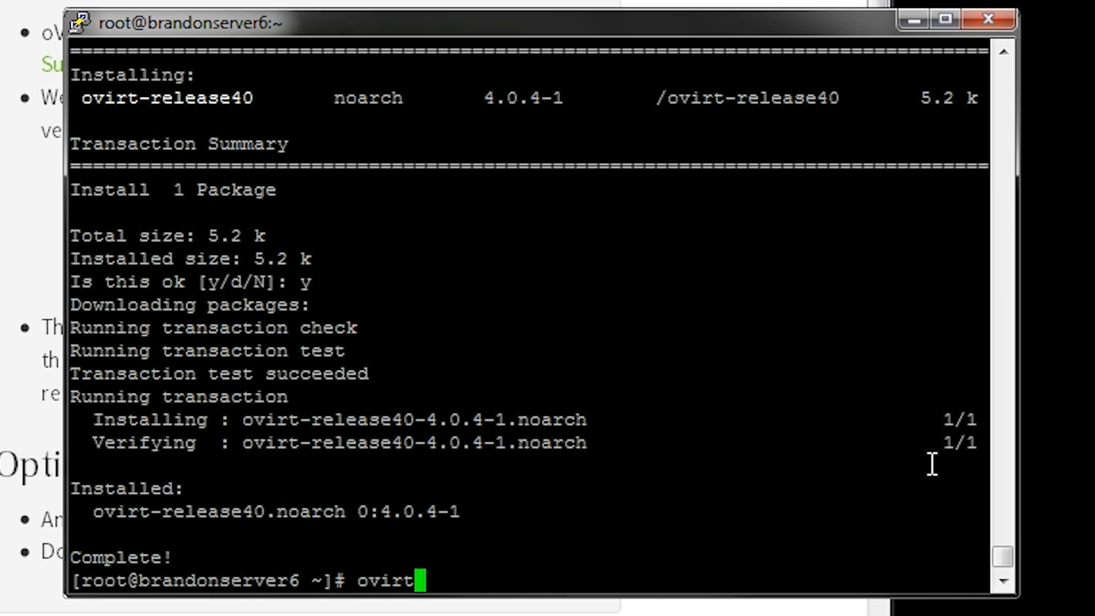
pyautogui.press('BackSpace')
pyautogui.press('BackSpace')
pyautogui.press('BackSpace')
pyautogui.press('BackSpace')
pyautogui.press('BackSpace')
pyautogui.write('yum in')
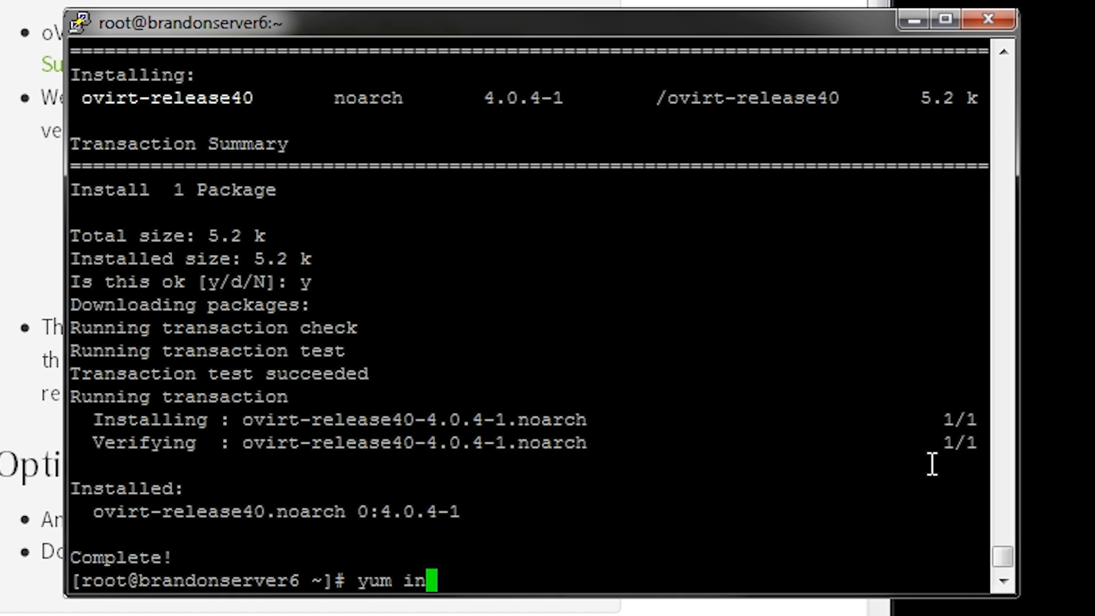
pyautogui.write('stall ovirt-engine')
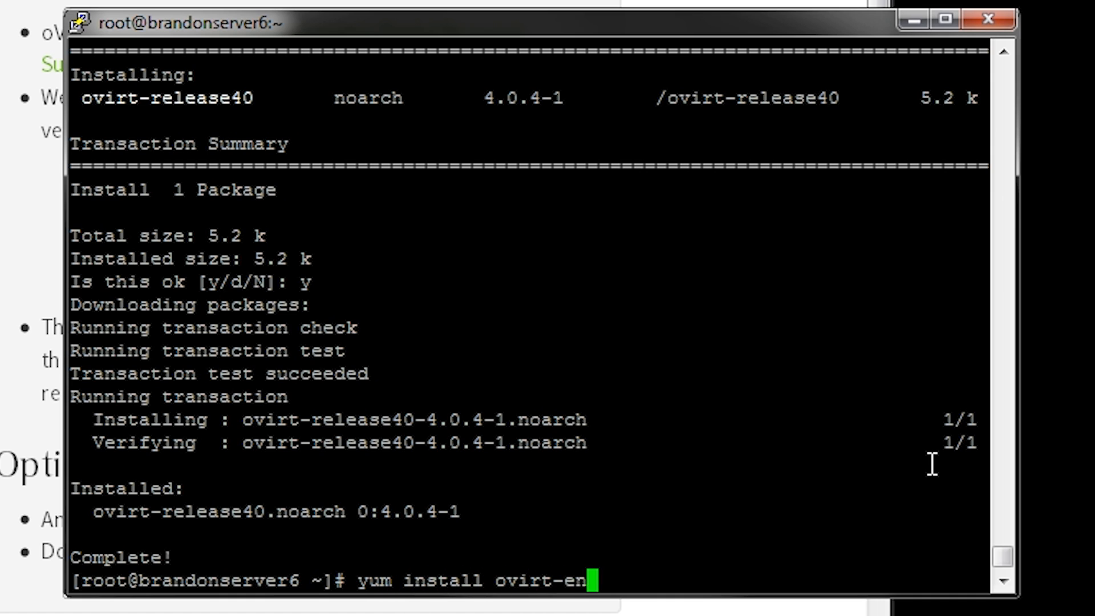
pyautogui.press('Return')
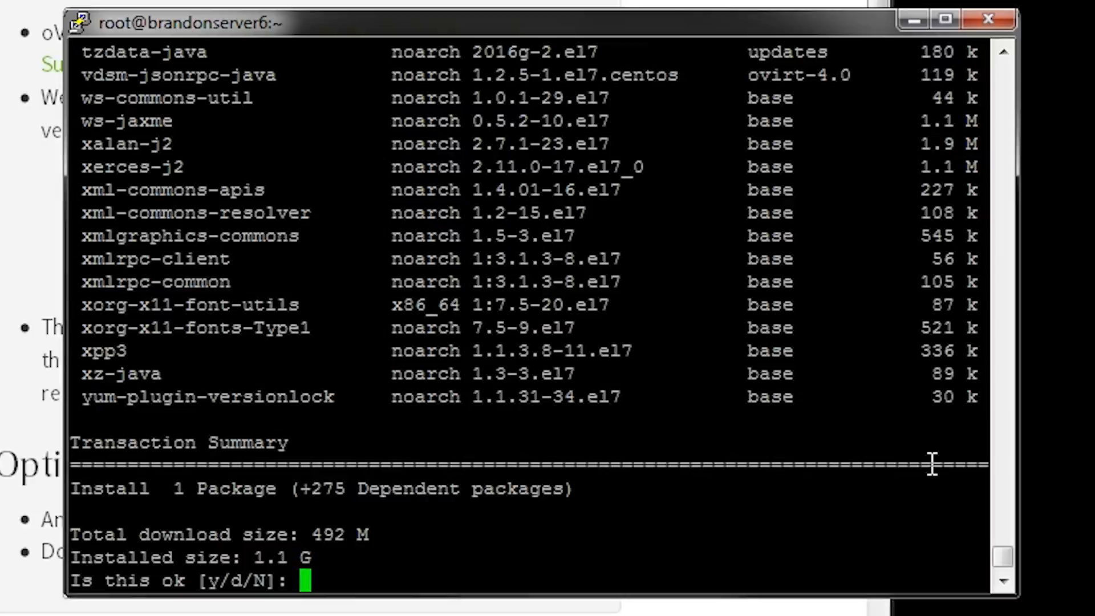
pyautogui.write('y')
pyautogui.press('Return')
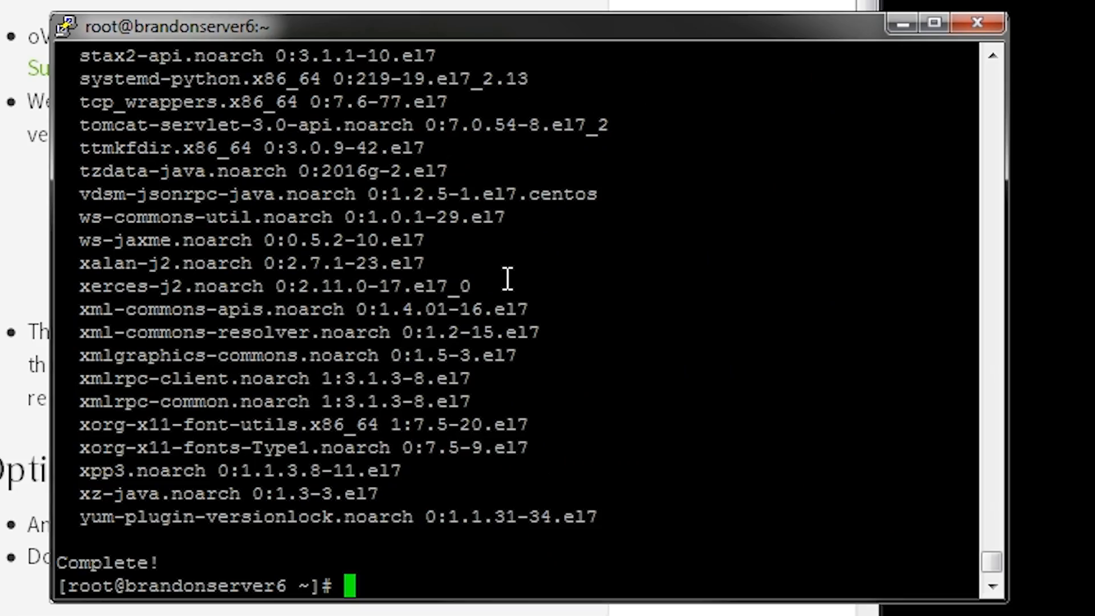
# Run the engine-setup command to start configuring oVirt Engine
pyautogui.write('ene')
pyautogui.press('BackSpace')
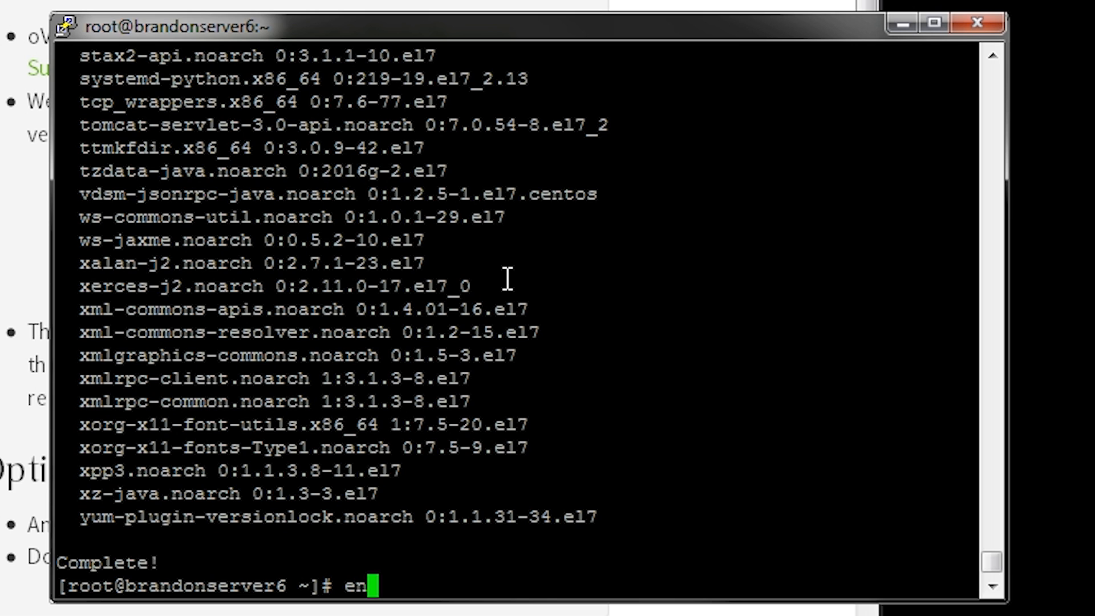
pyautogui.write('gine-setup')
pyautogui.press('Return')
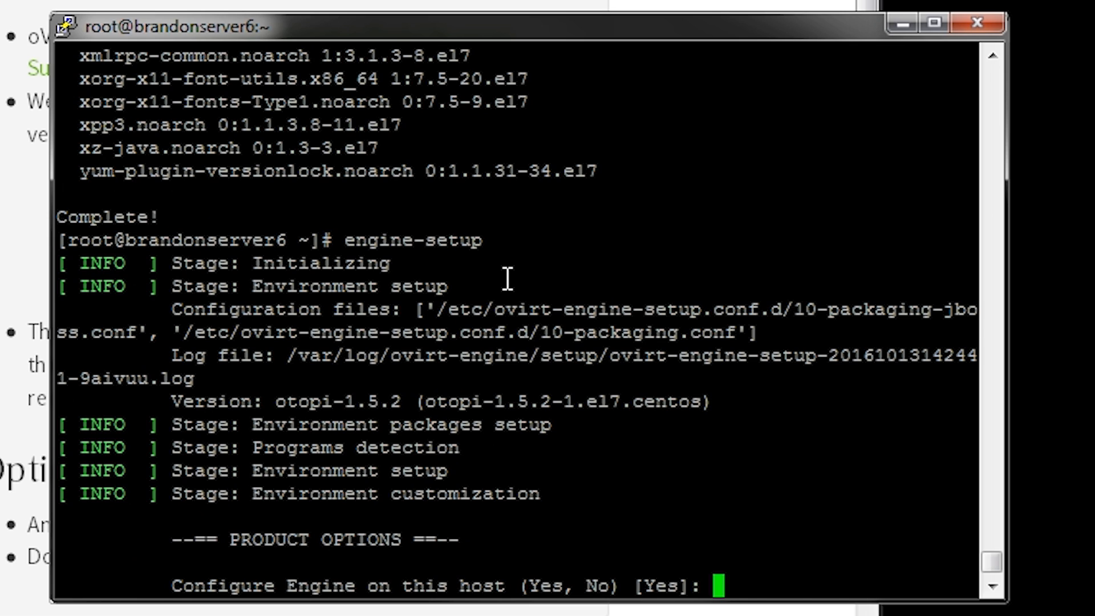
# Accept configuring the Engine, Image I/O Proxy, WebSocket Proxy, Data Warehouse and VM Console Proxy on this host
pyautogui.press('Return')
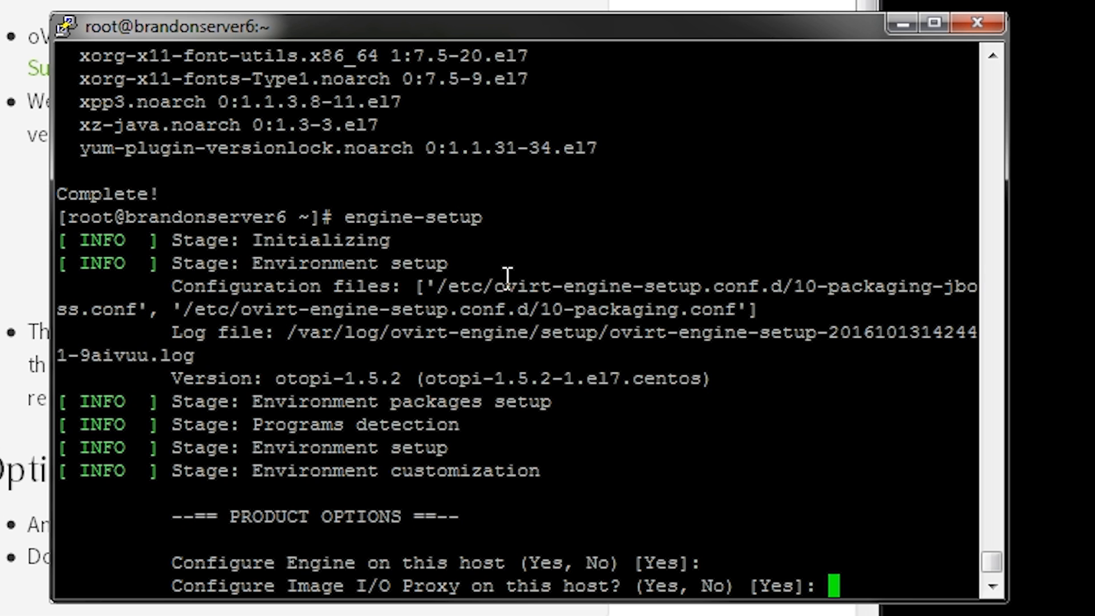
pyautogui.press('Return')
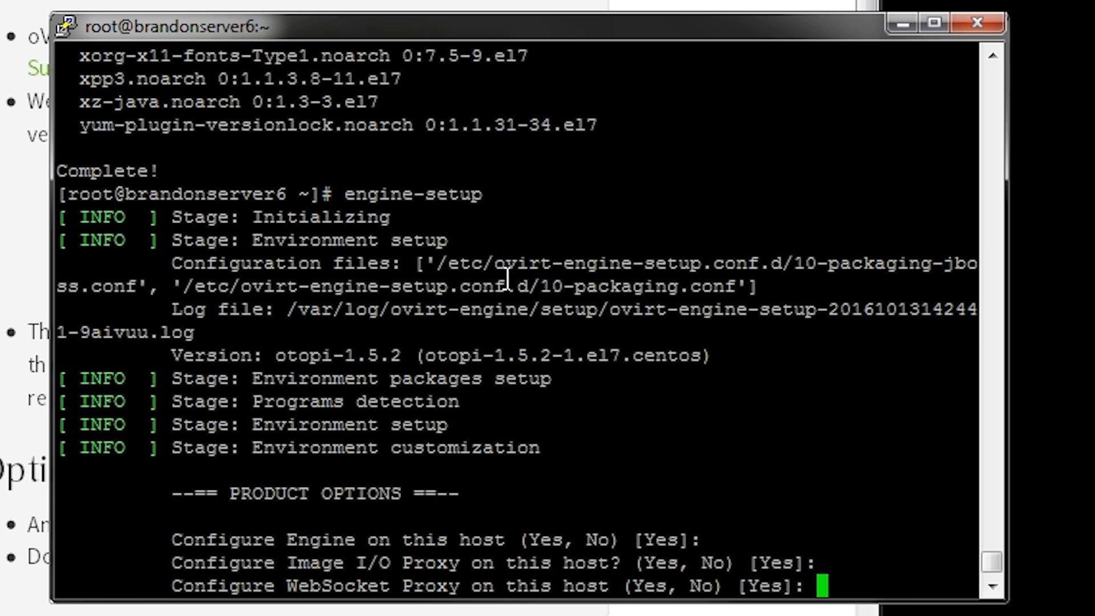
pyautogui.press('Return')
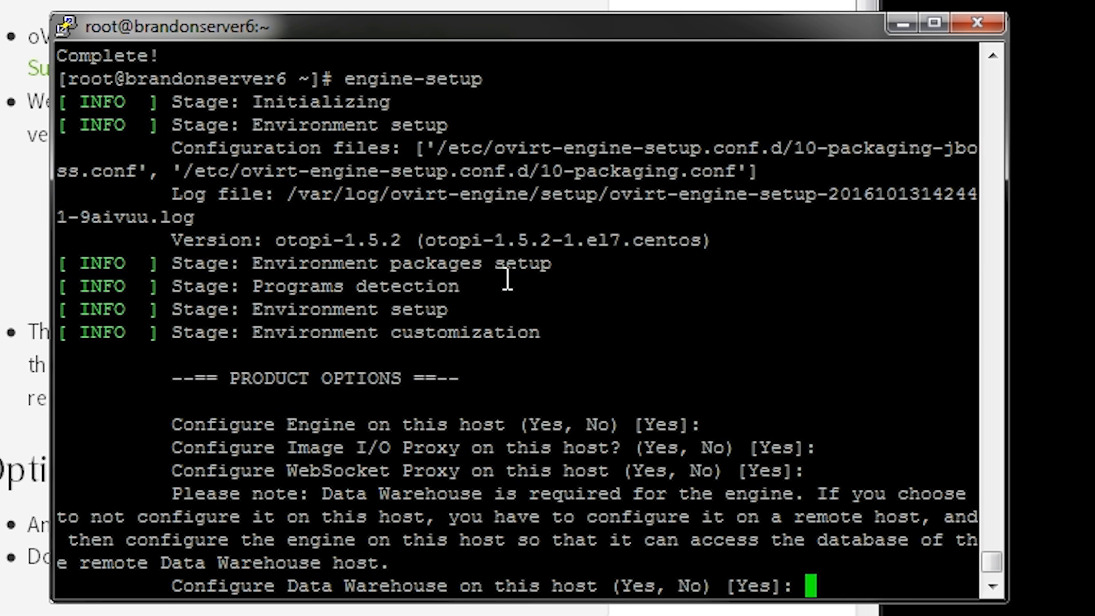
pyautogui.press('Return')
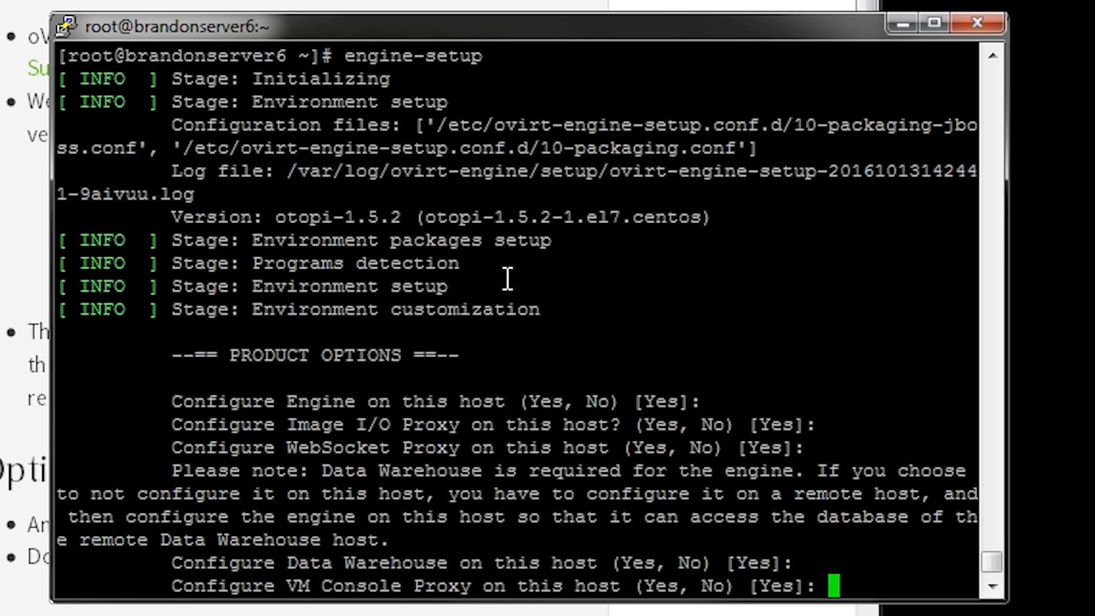
pyautogui.press('Return')
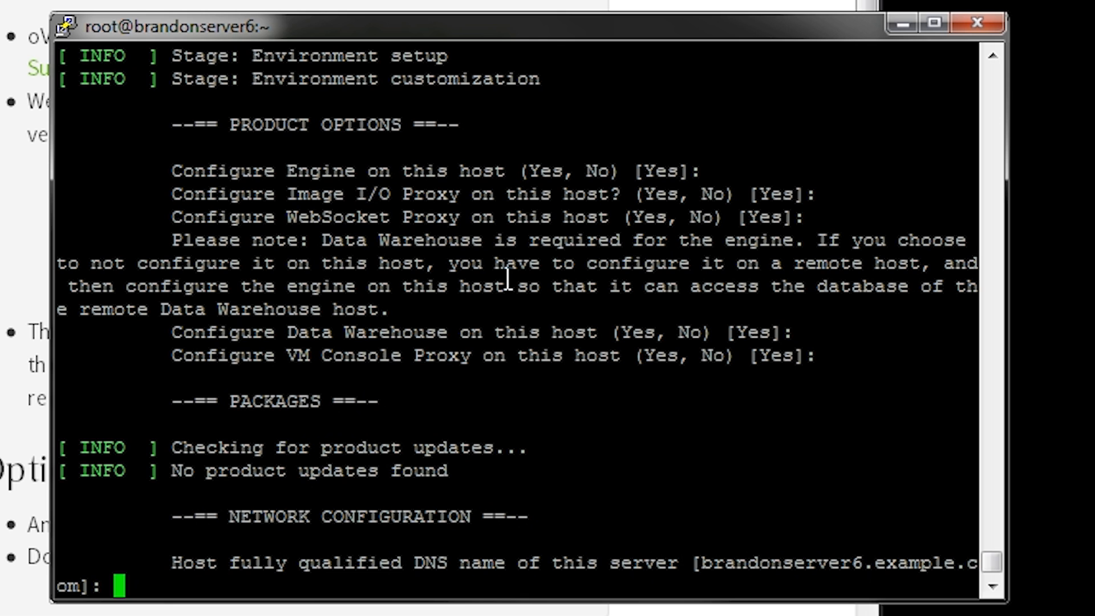
# Accept the default host DNS name and firewall configuration, and choose local, automatically configured PostgreSQL databases for DWH and Engine
pyautogui.press('Return')
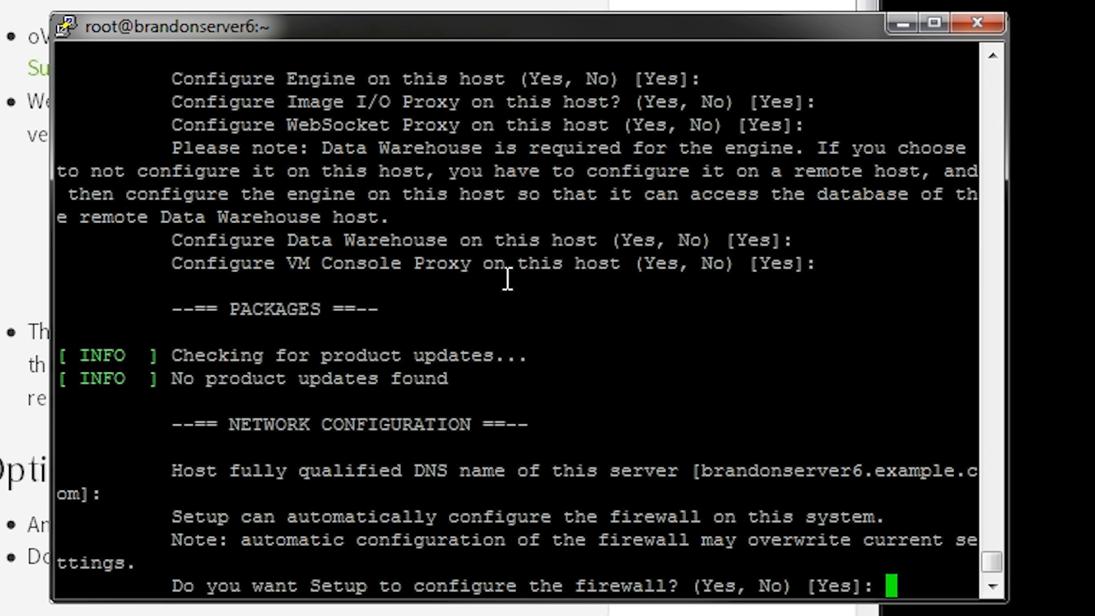
pyautogui.press('Return')
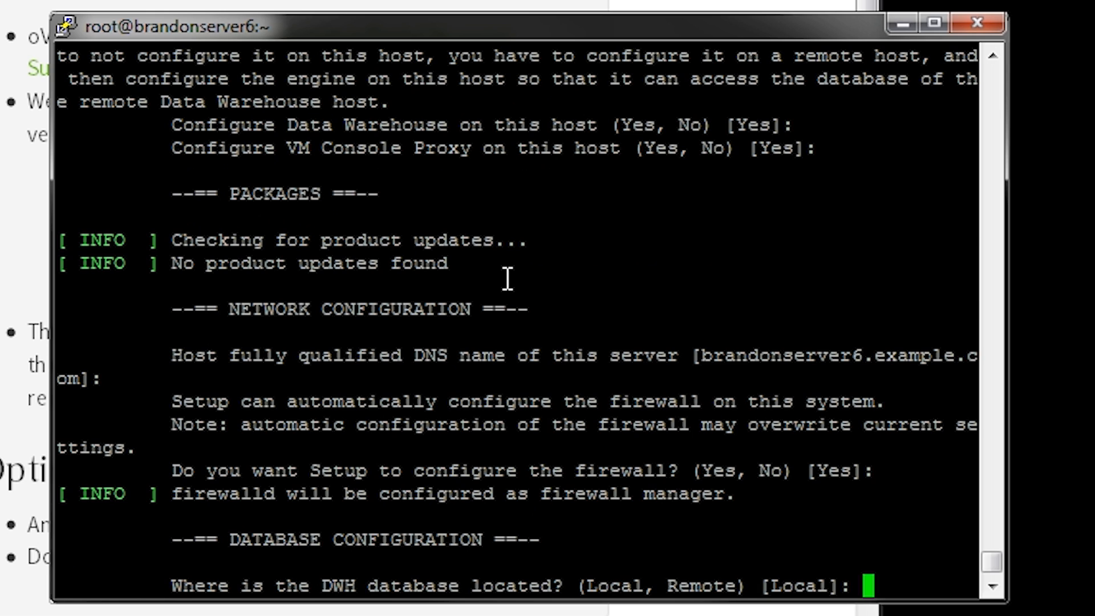
pyautogui.press('Return')
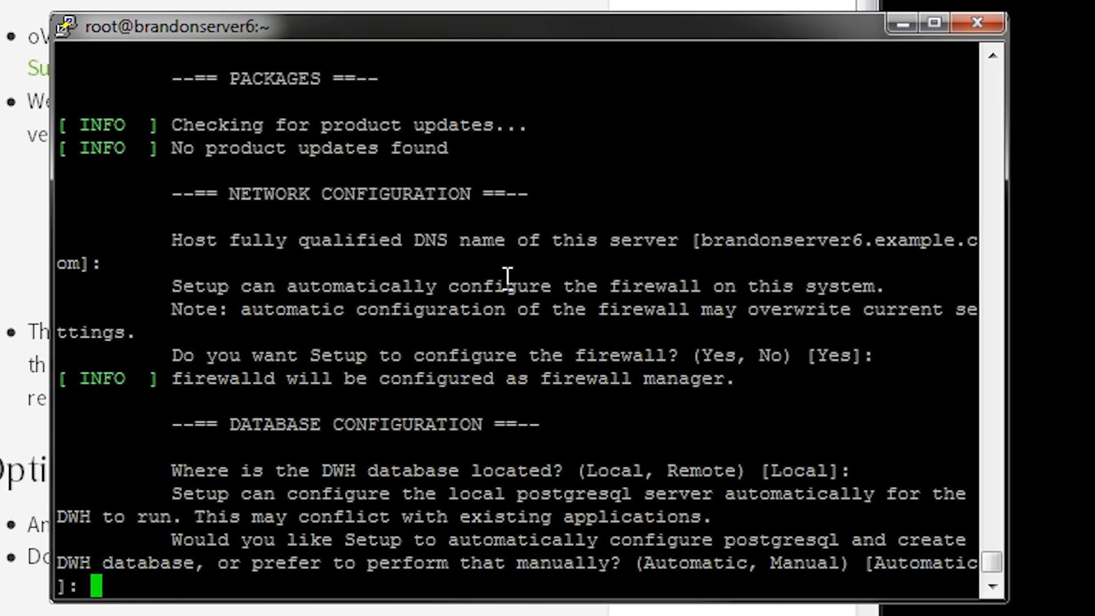
pyautogui.press('Return')
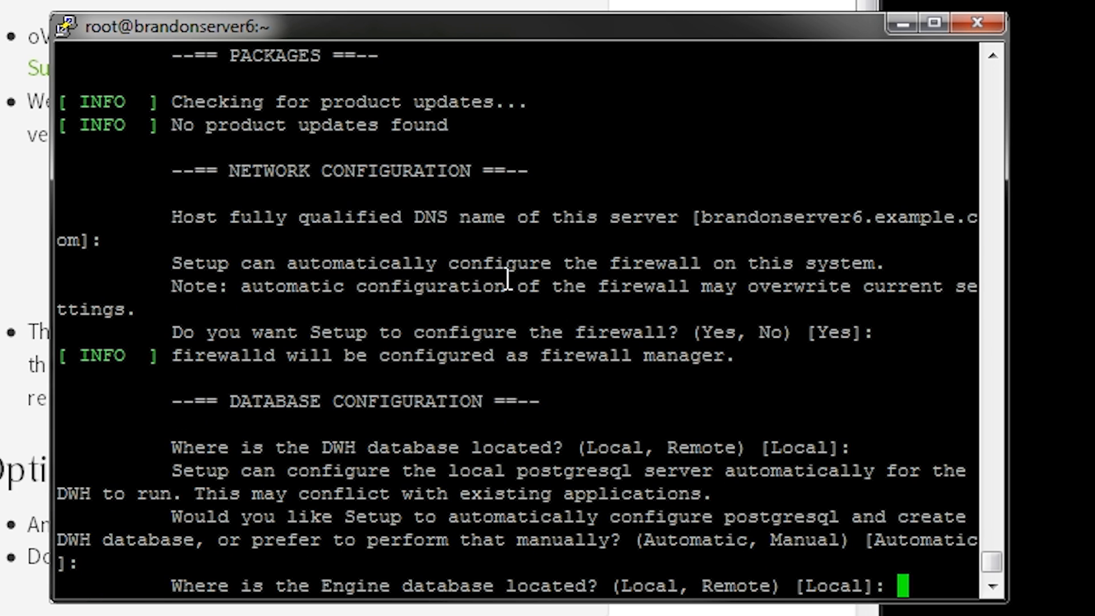
pyautogui.press('Return')
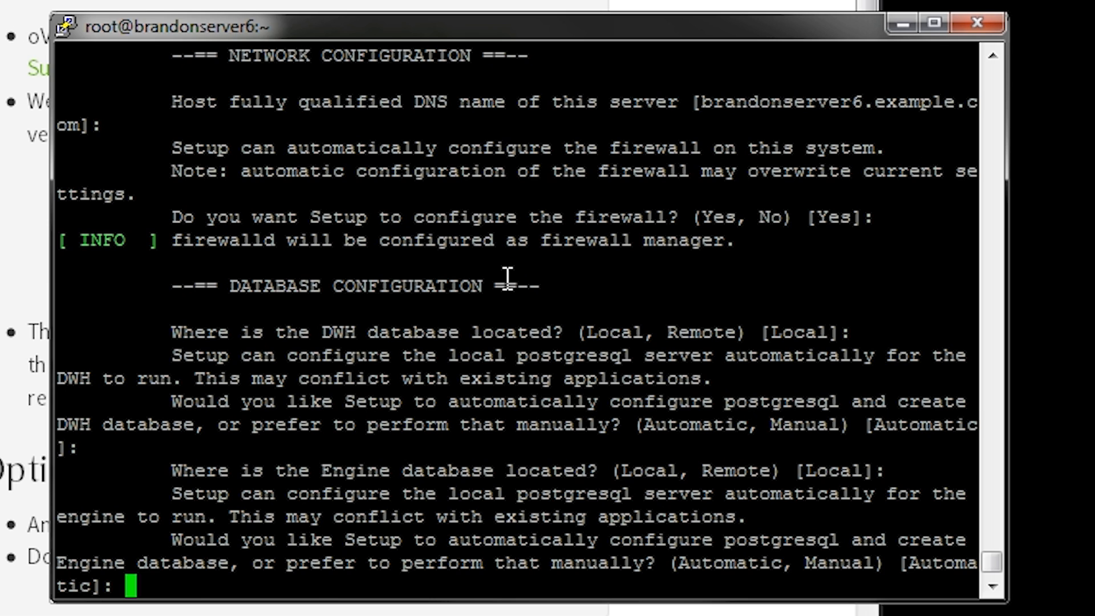
pyautogui.press('Return')
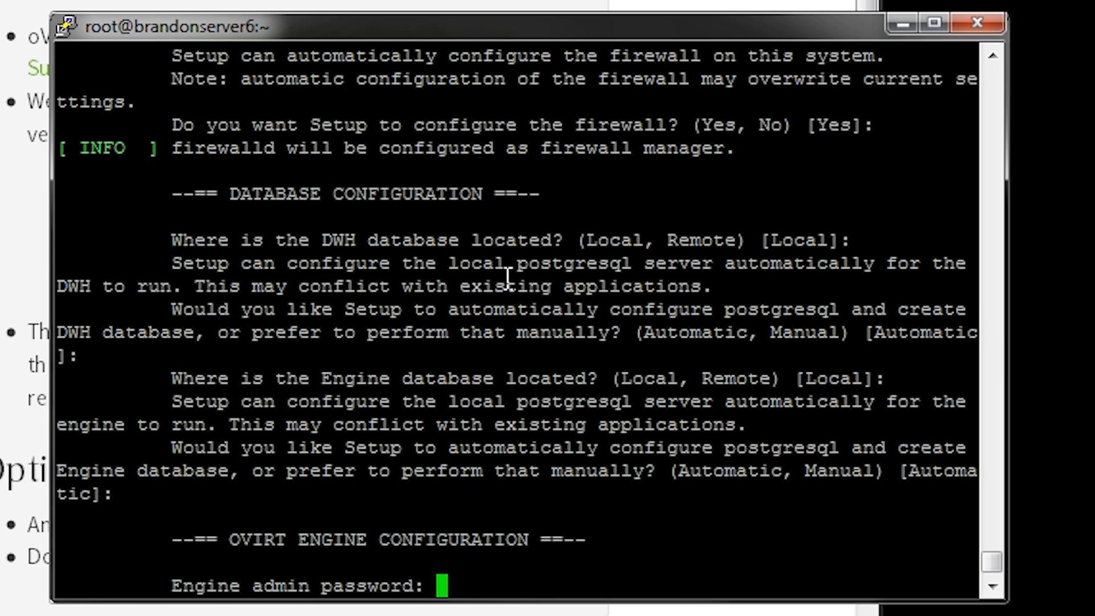
# Enter and confirm the engine admin password, answering yes to using a weak password
pyautogui.press('Return')
pyautogui.press('Return')
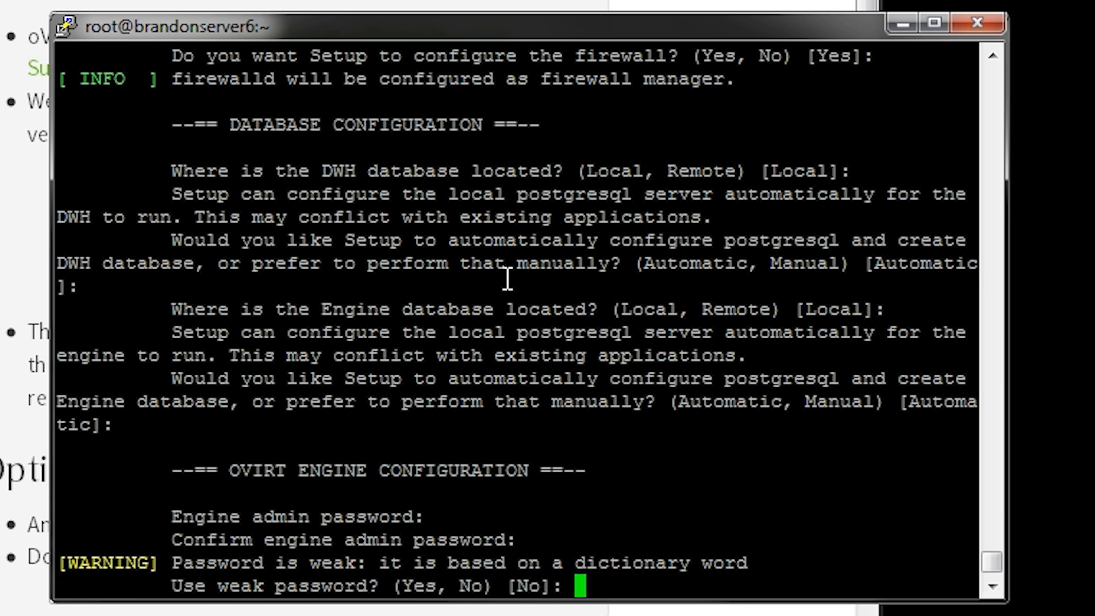
pyautogui.write('yes')
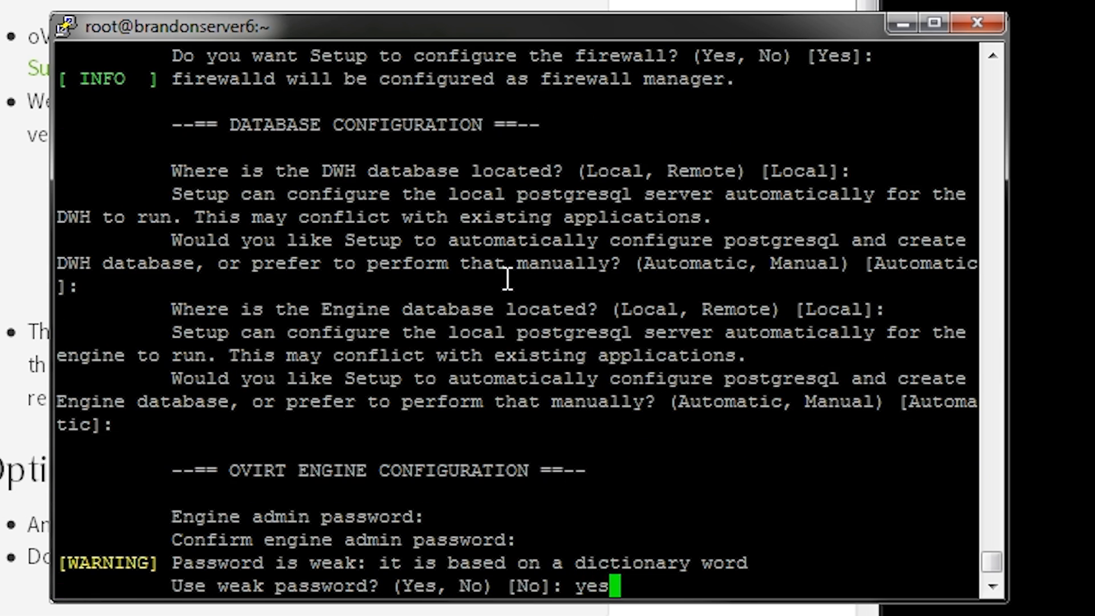
pyautogui.press('Return')
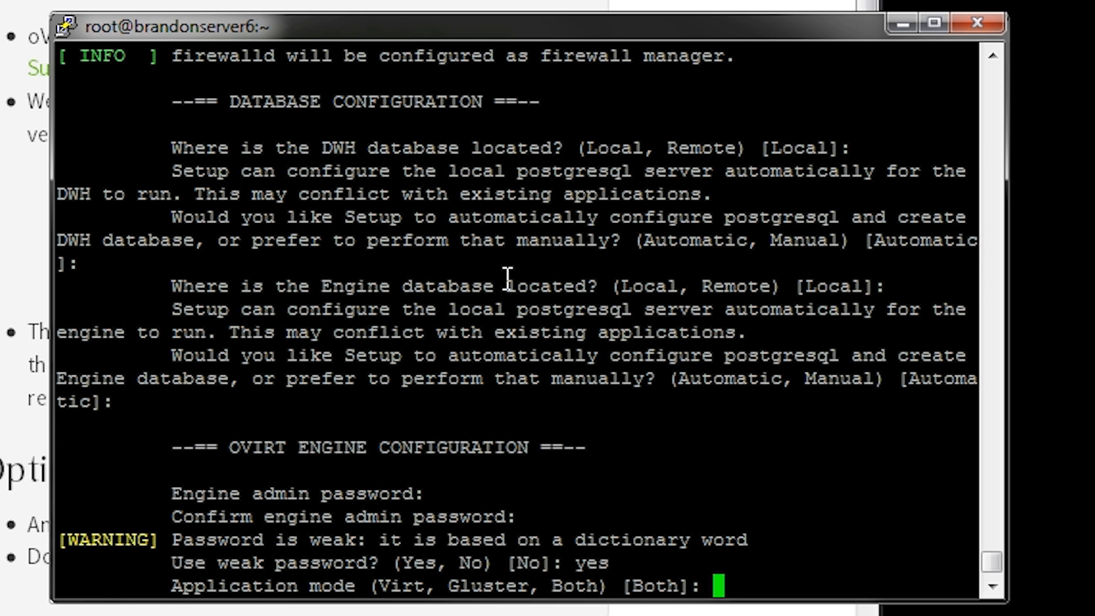
# Keep the application mode Both, SAN wipe after delete No, and example.com as the certificate's organization name
pyautogui.press('Return')
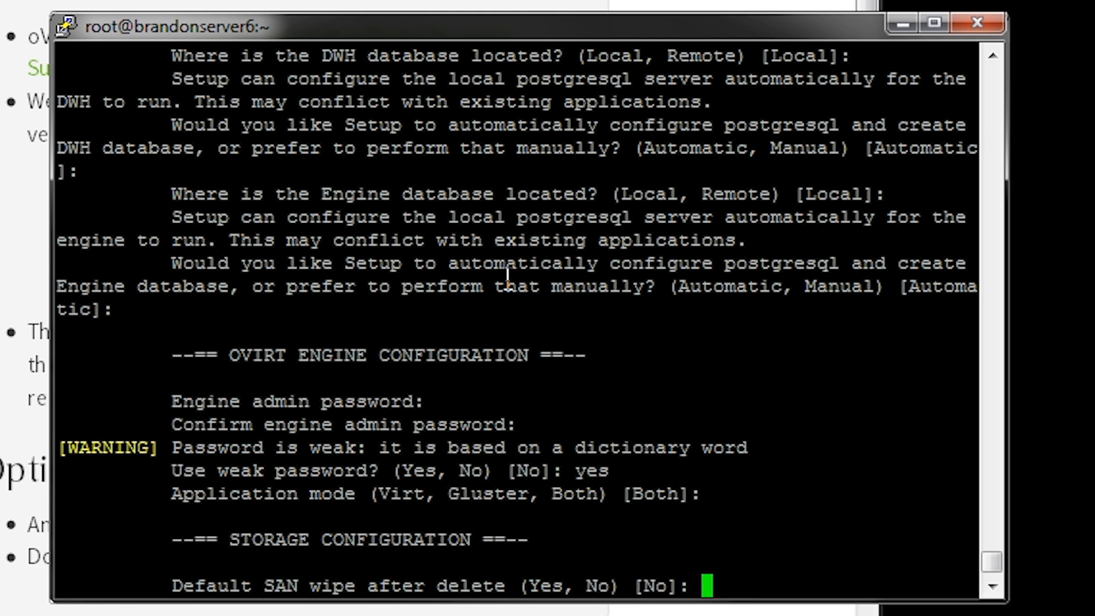
pyautogui.press('Return')
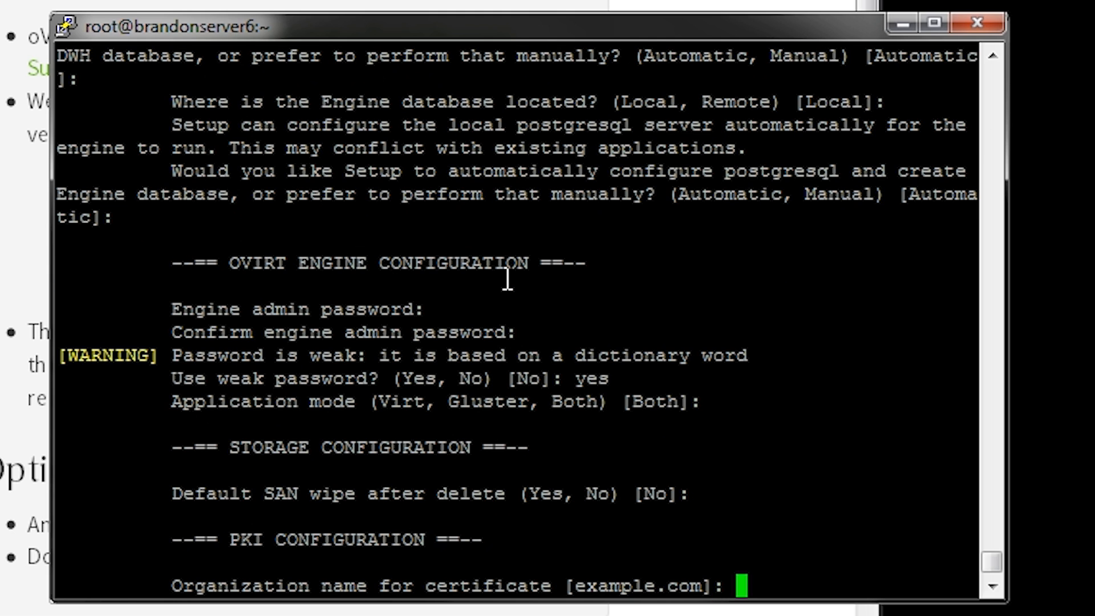
pyautogui.press('Return')
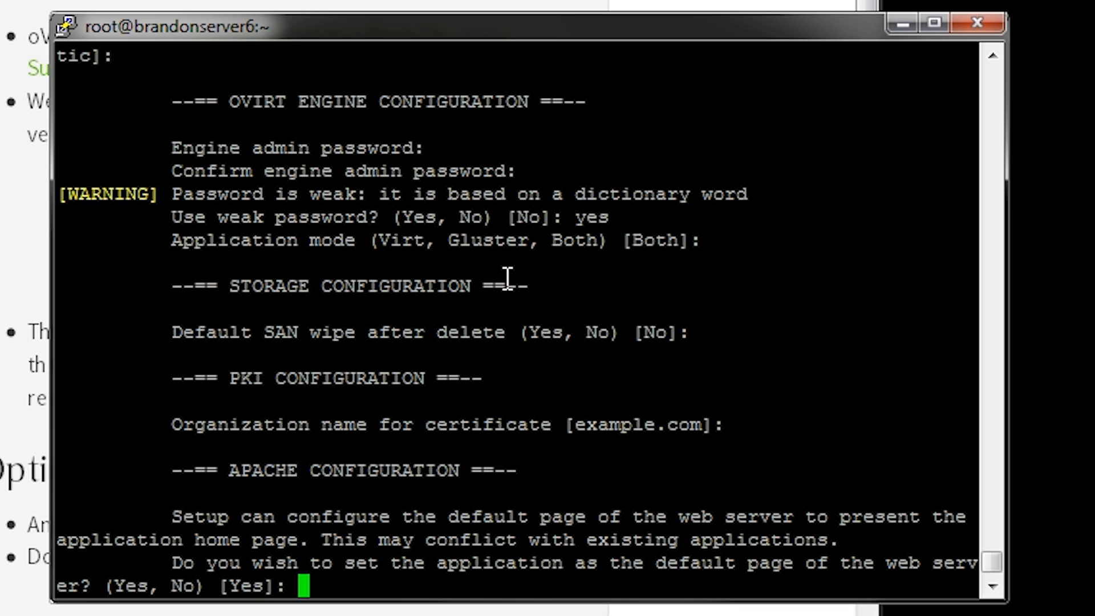
# Accept oVirt as the default web page, automatic SSL, no NFS ISO share and Basic Data Warehouse sampling, and proceed with the setup
pyautogui.press('Return')
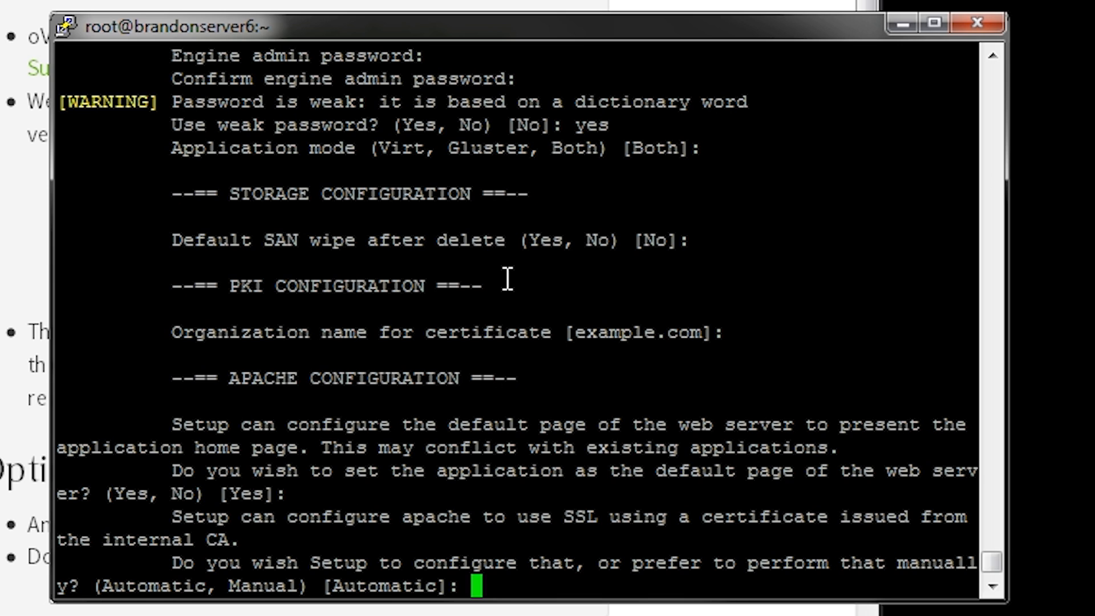
pyautogui.press('Return')
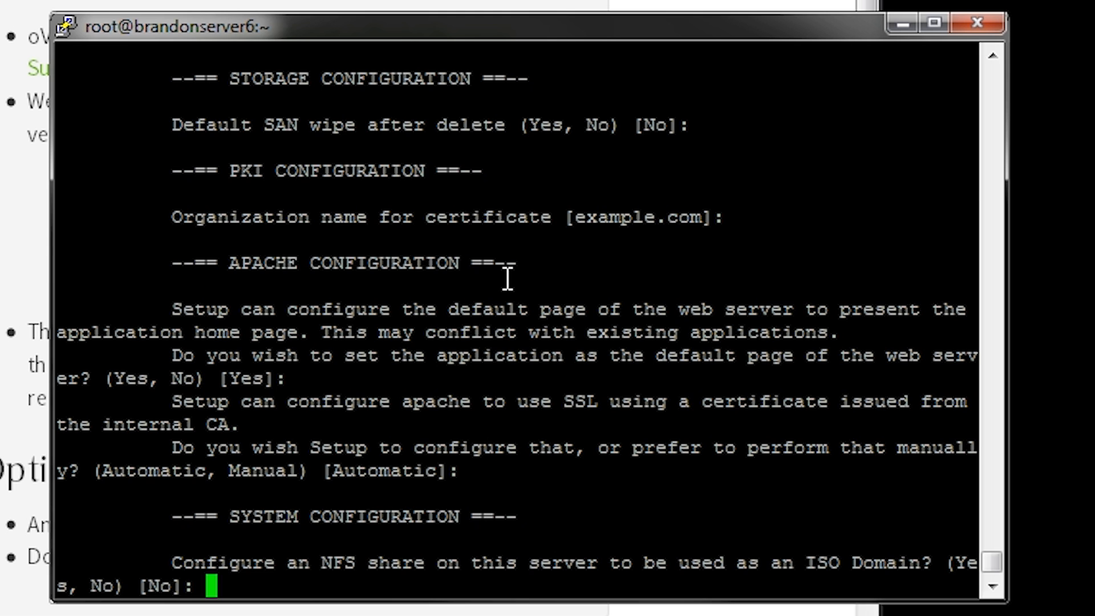
pyautogui.press('Return')
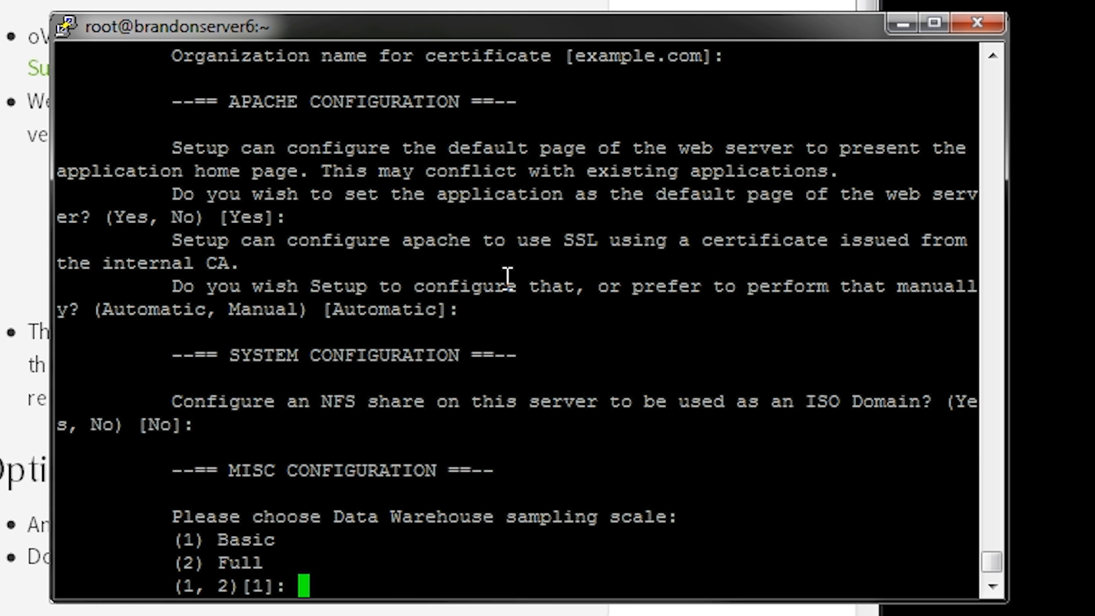
pyautogui.press('Return')
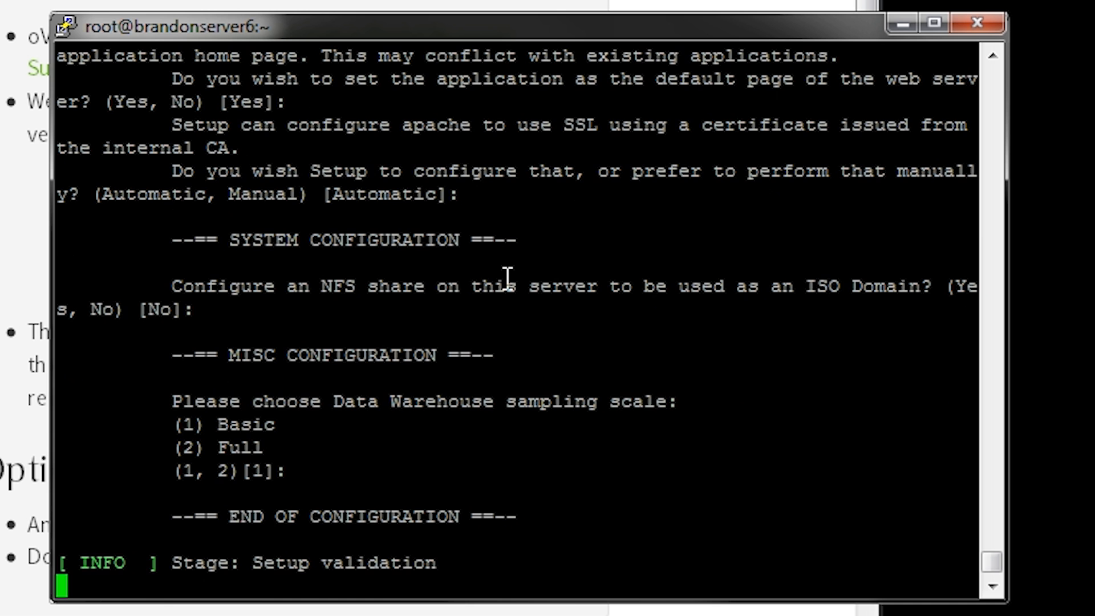
pyautogui.press('Return')
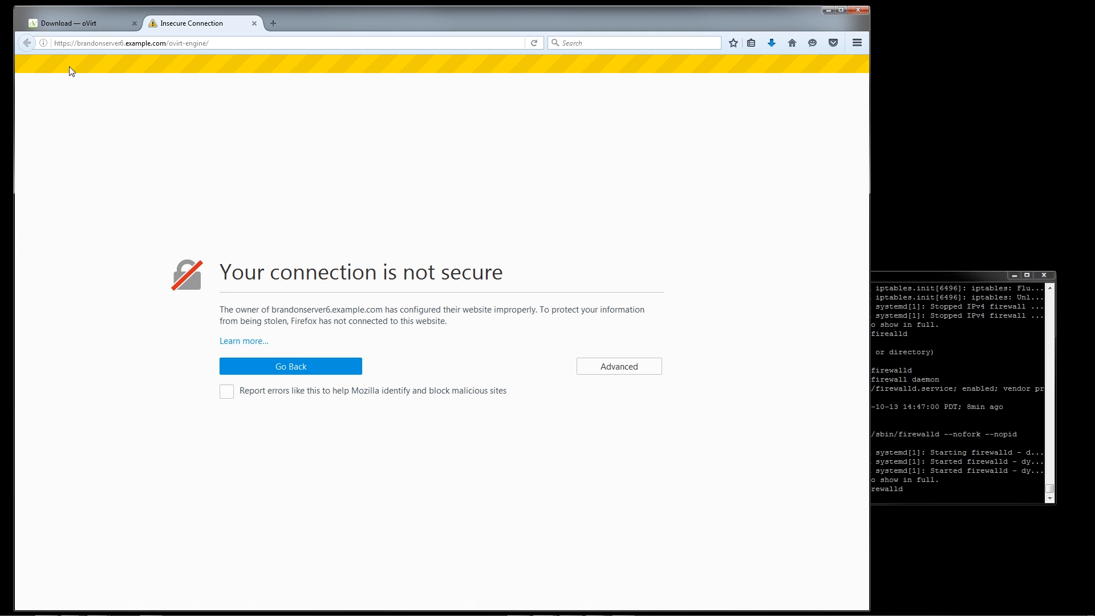
# Switch to Firefox and permanently add a security exception for the untrusted certificate of the ovirt-engine site
pyautogui.moveTo(80, 44); pyautogui.dragTo(187, 42)
pyautogui.click(606, 376)
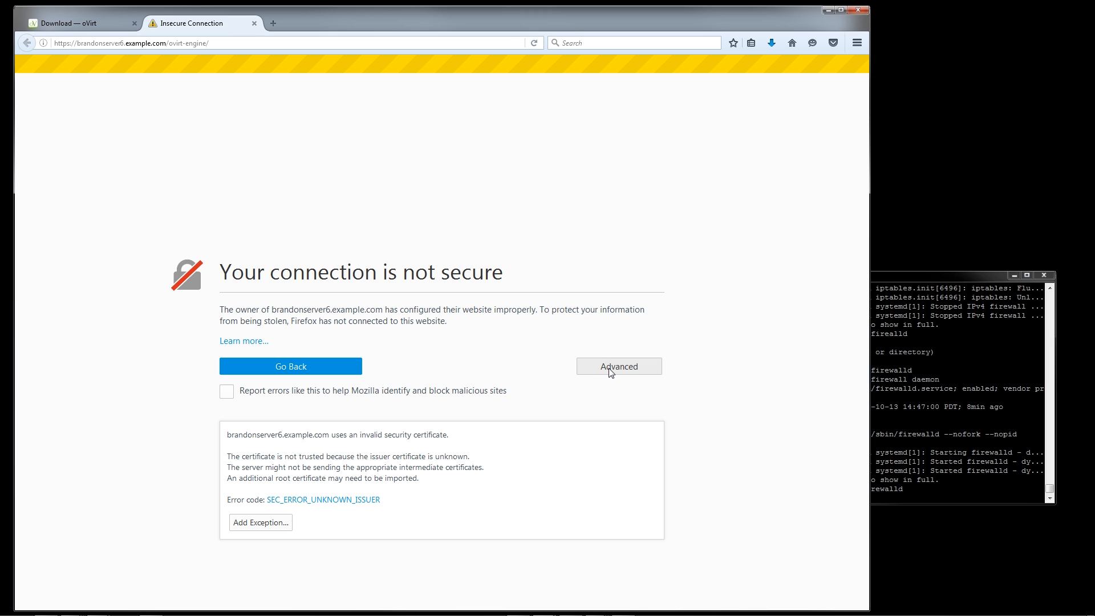
pyautogui.click(239, 526)
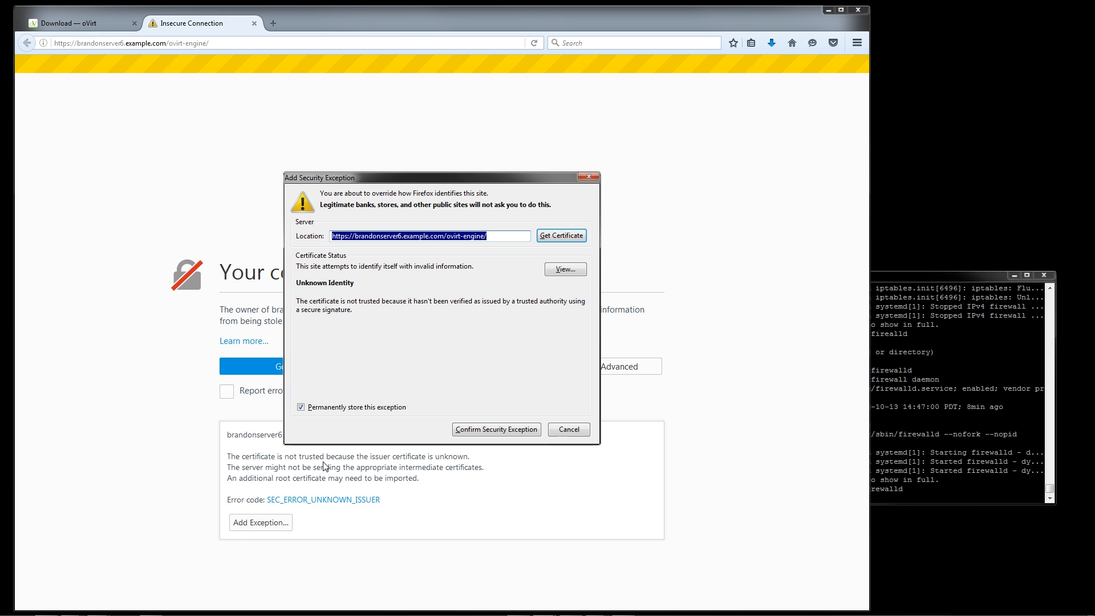
pyautogui.click(495, 431)
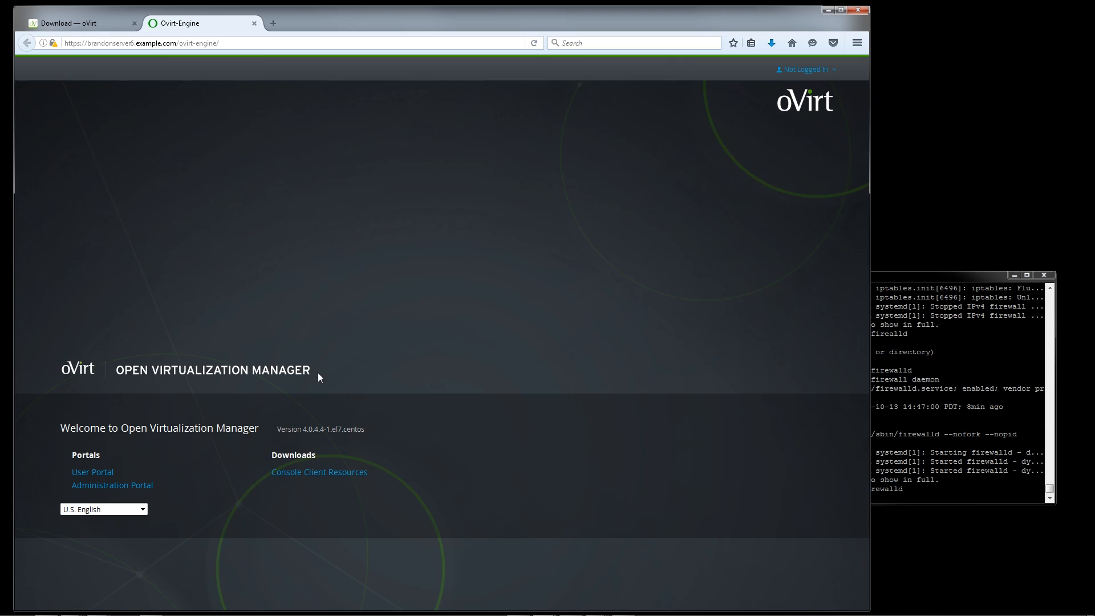
# Open the Administration Portal and log in as admin with the account password and the internal profile
pyautogui.click(124, 482)
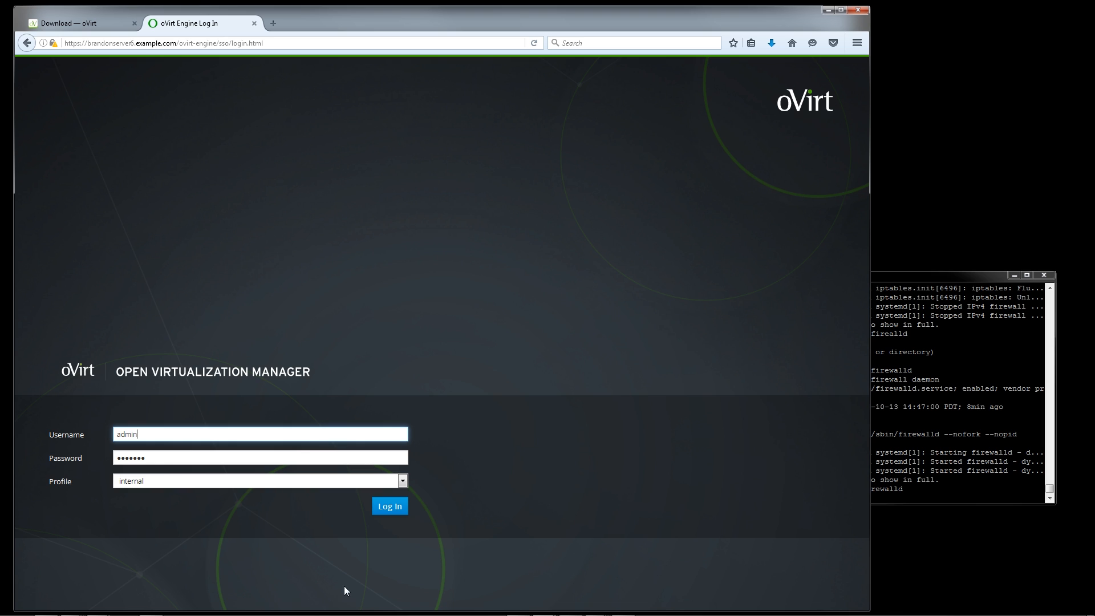
pyautogui.click(385, 507)
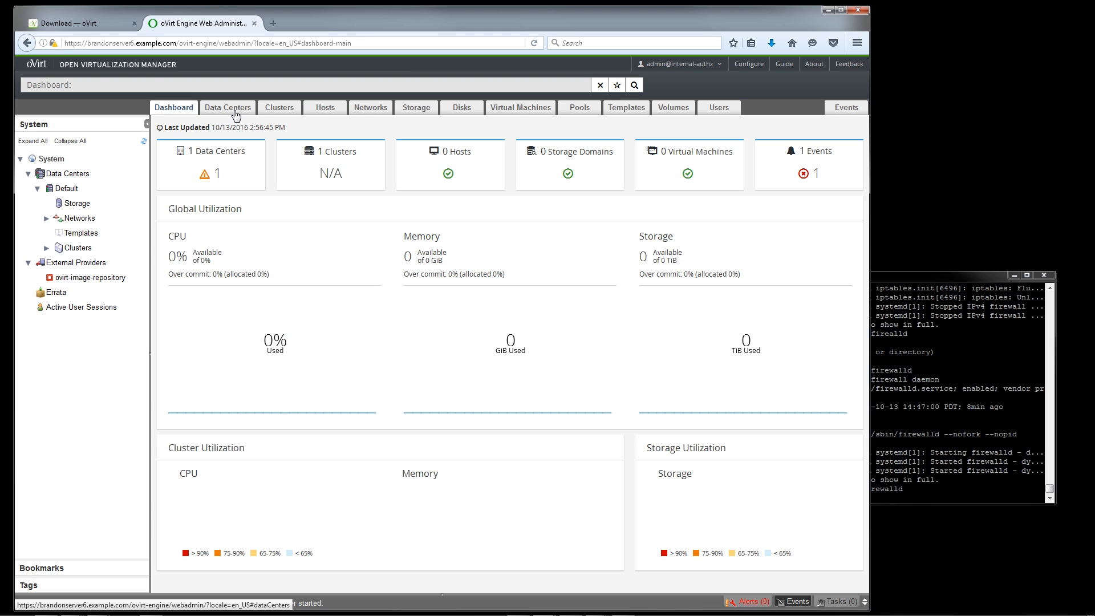
# Remove the Default data center and confirm its removal
pyautogui.click(237, 114)
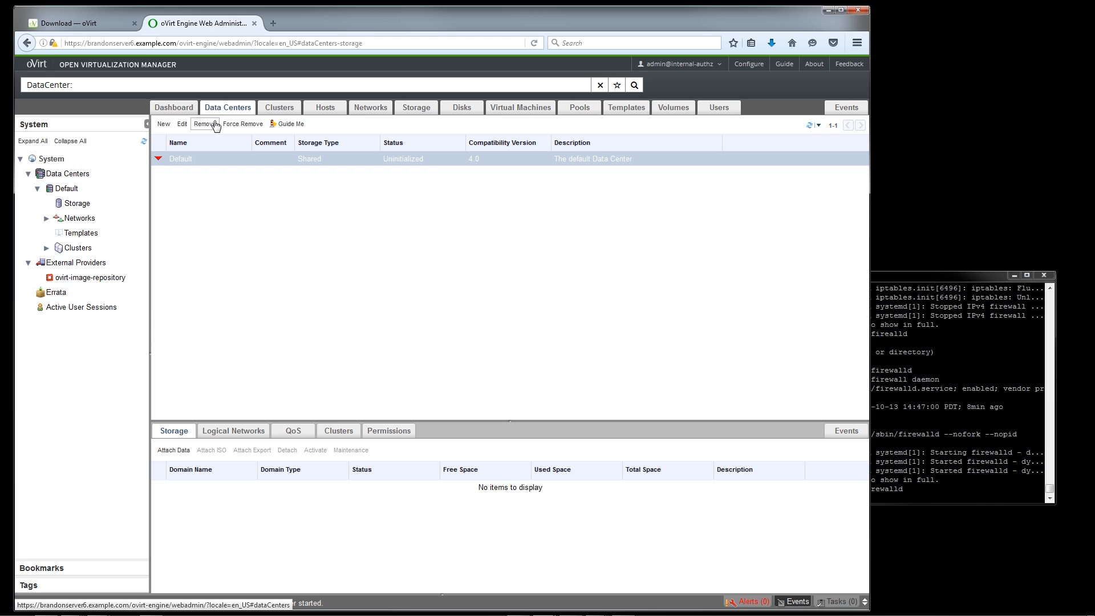
pyautogui.click(214, 124)
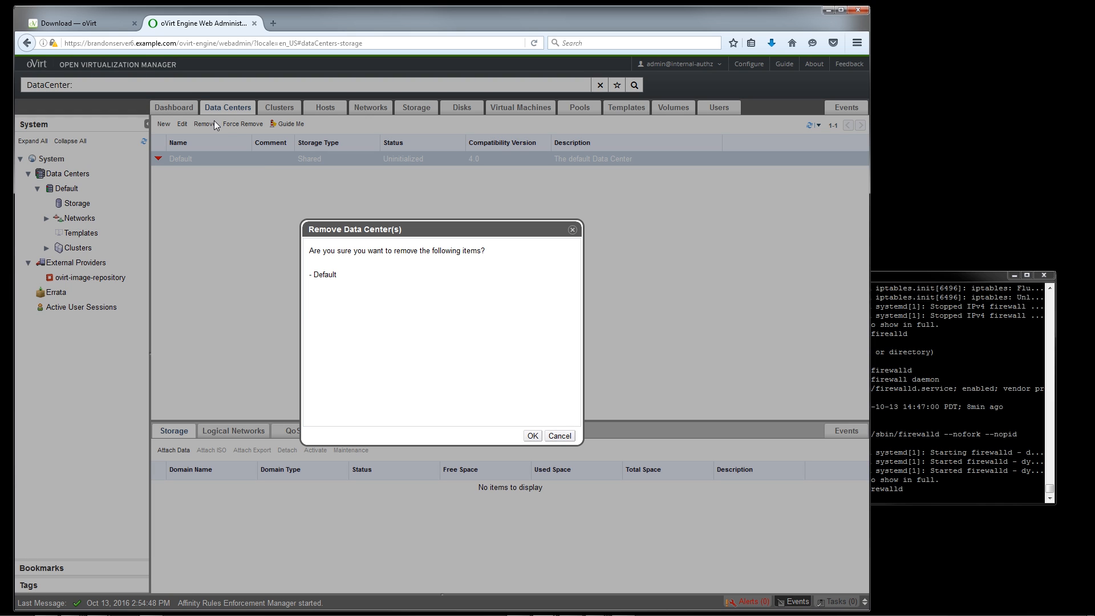
pyautogui.click(530, 437)
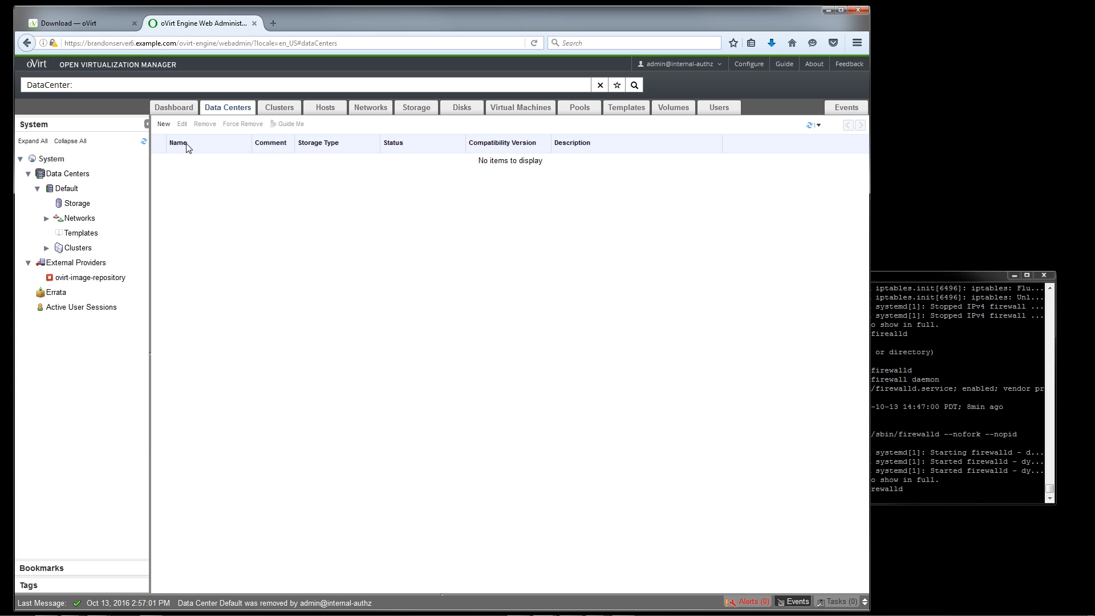
# Create a new data center named ovirttest with the Local storage type
pyautogui.click(165, 125)
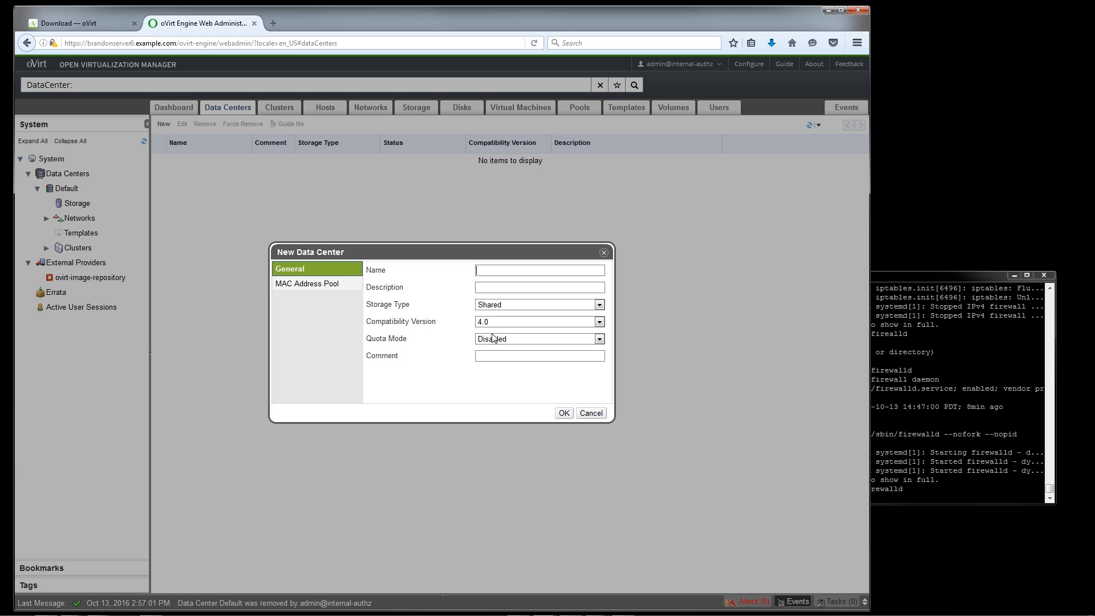
pyautogui.write('ovirttest')
pyautogui.click(538, 304)
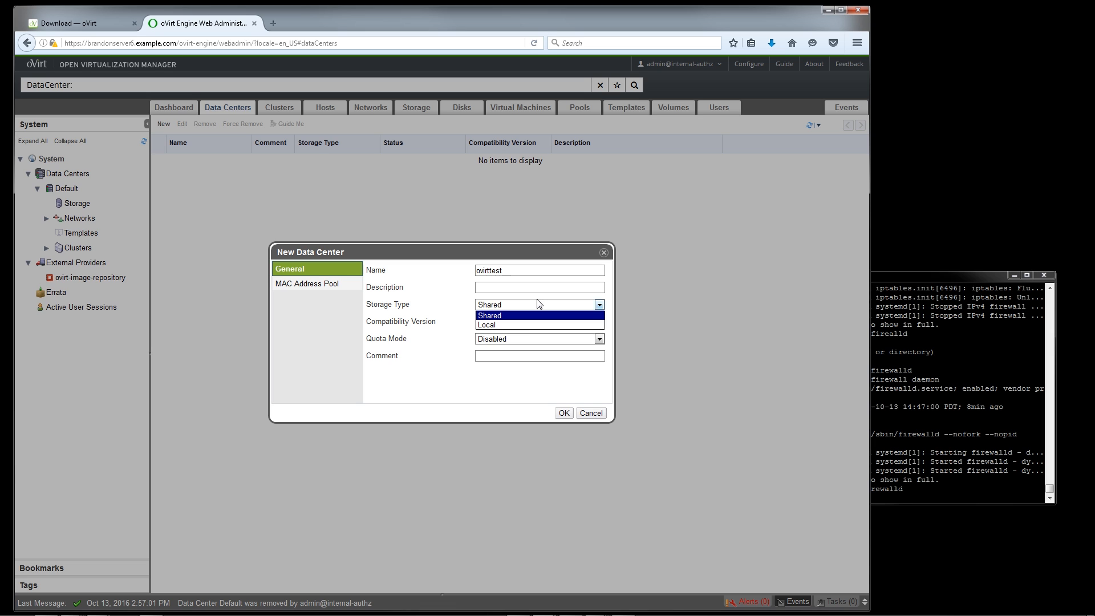
pyautogui.click(526, 324)
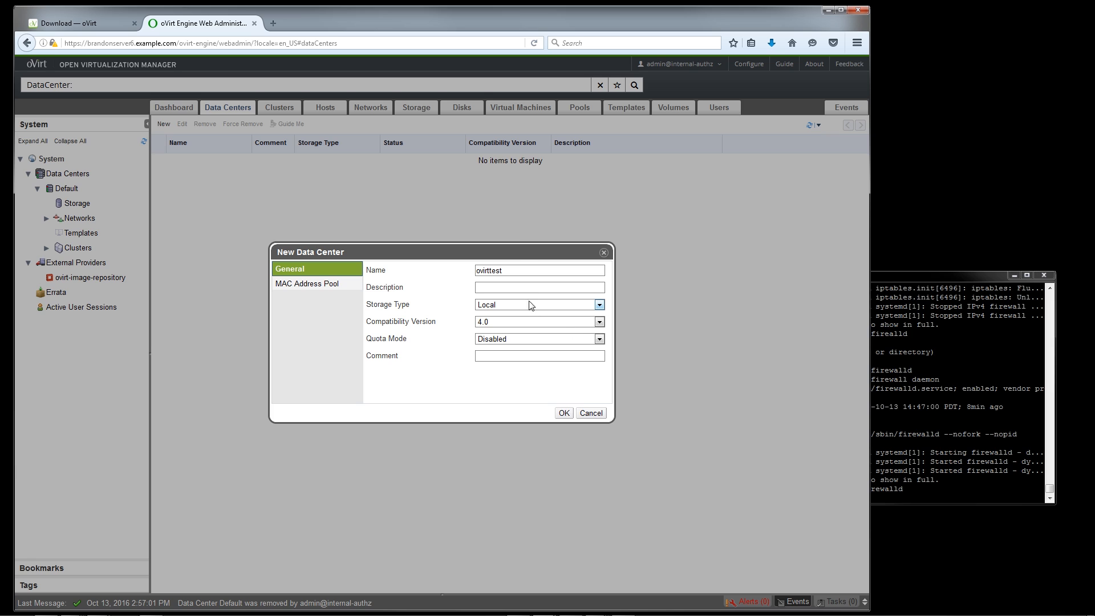
pyautogui.click(563, 414)
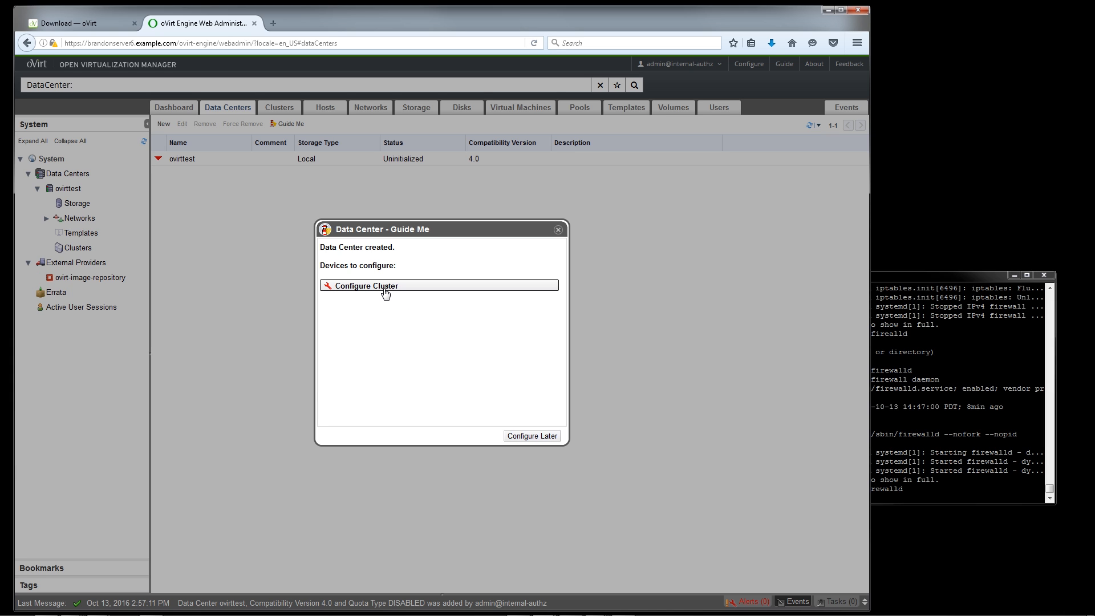
# Start configuring a cluster for the data center, named ovirttest, with CPU architecture x86_64 and CPU type Intel Conroe Family
pyautogui.click(386, 292)
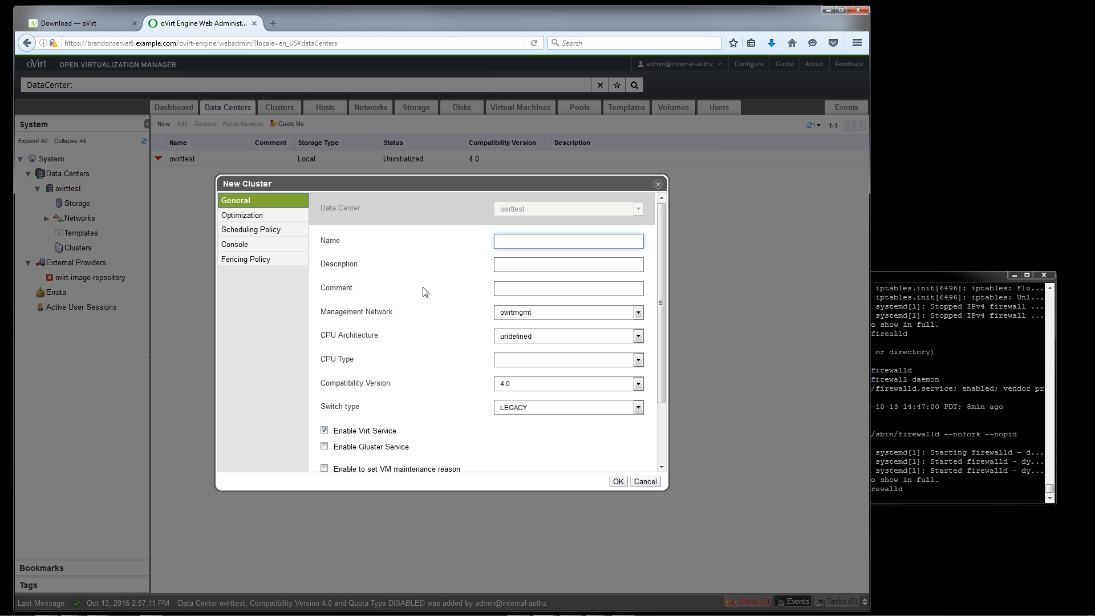
pyautogui.write('ovirttest')
pyautogui.click(538, 338)
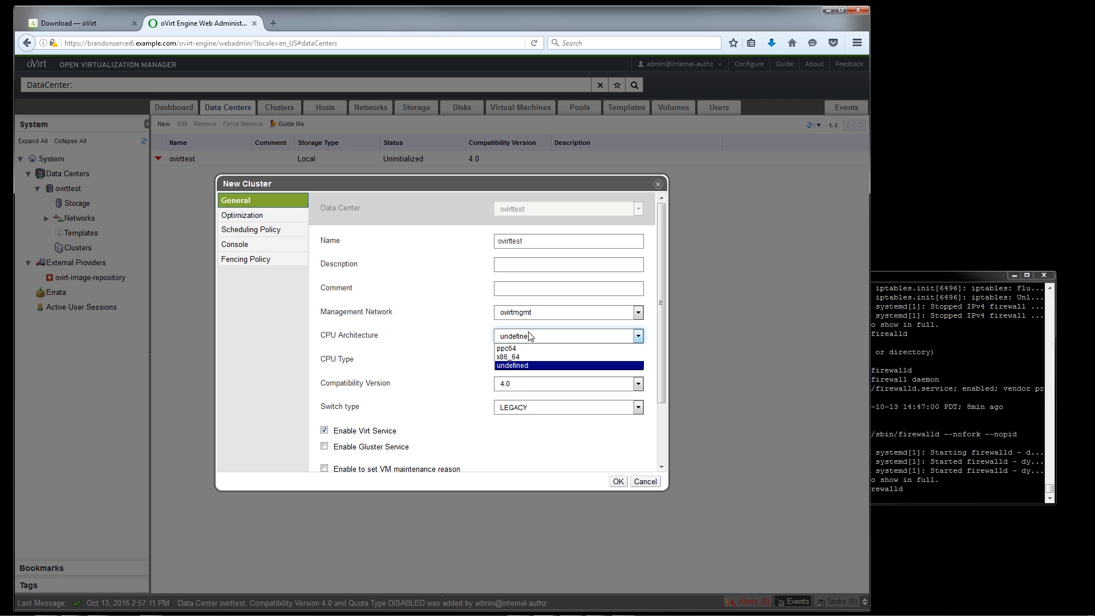
pyautogui.click(544, 358)
pyautogui.click(545, 361)
pyautogui.click(544, 360)
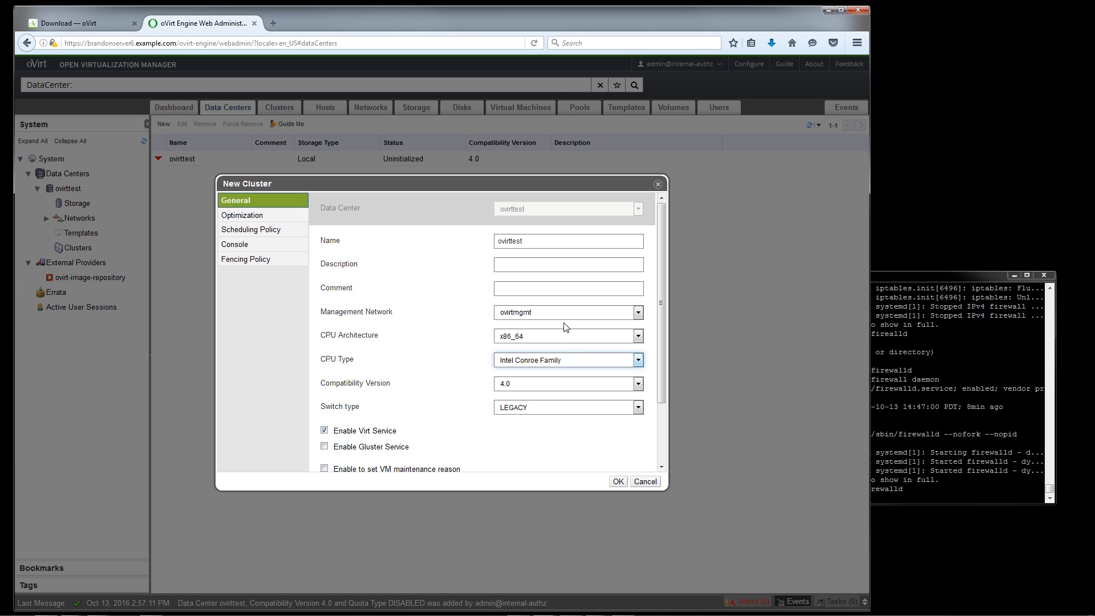
# Review the new cluster's switch type, available CPU types, remaining general options and scheduling policy
pyautogui.click(556, 409)
pyautogui.click(555, 409)
pyautogui.scroll(-3, 486, 417)
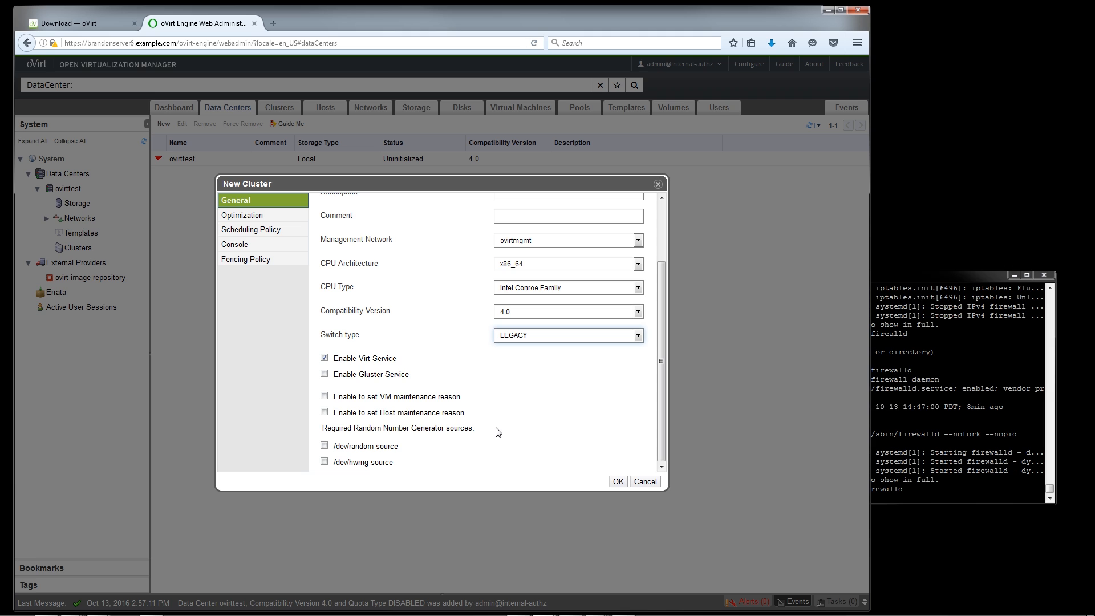
pyautogui.scroll(2, 496, 430)
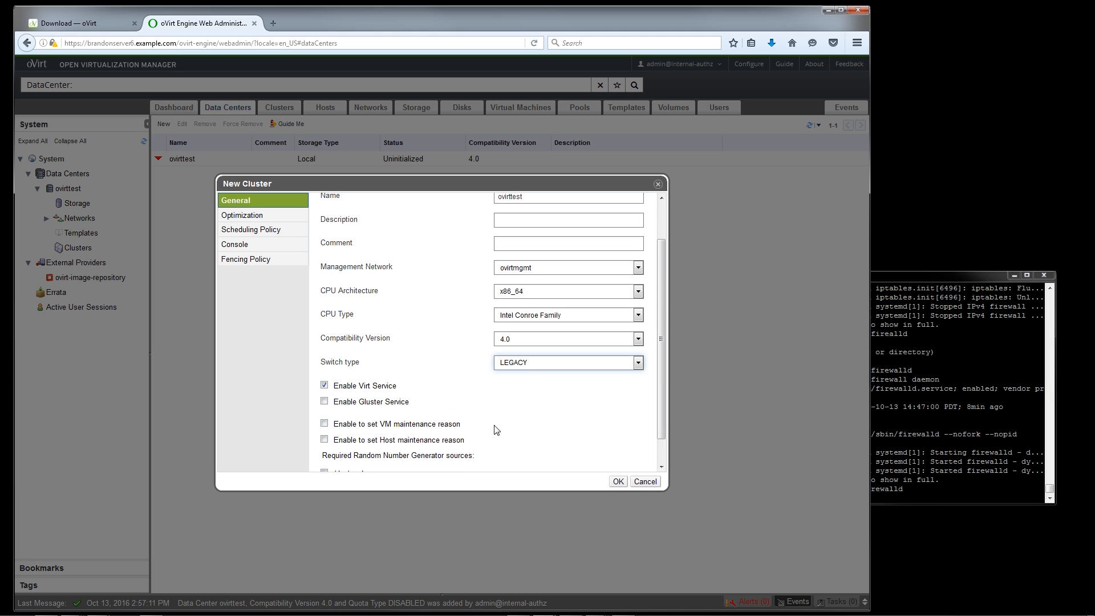
pyautogui.click(542, 342)
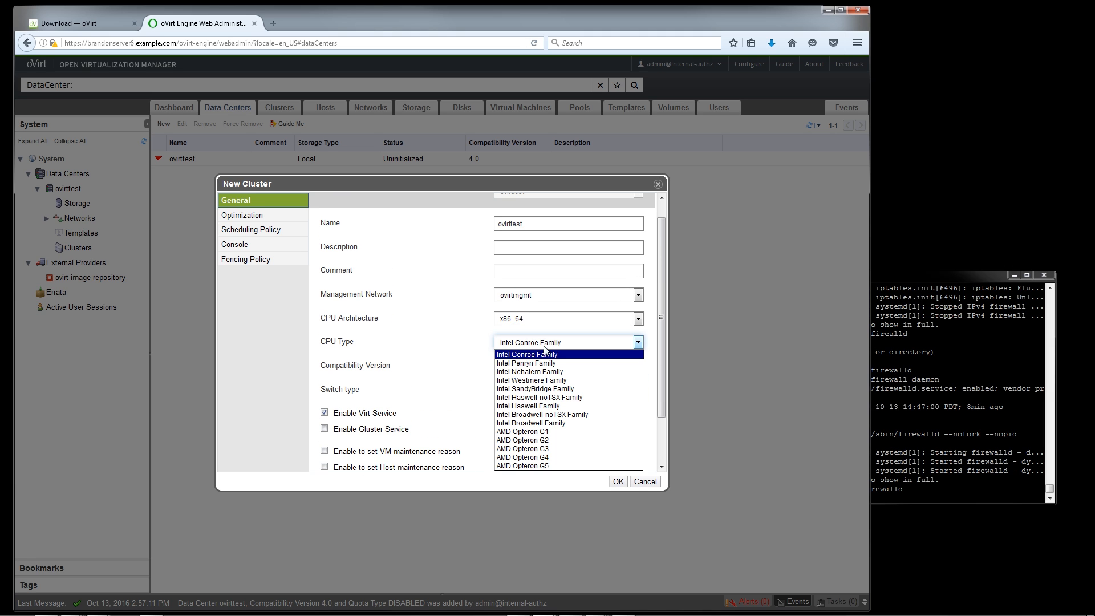
pyautogui.click(472, 346)
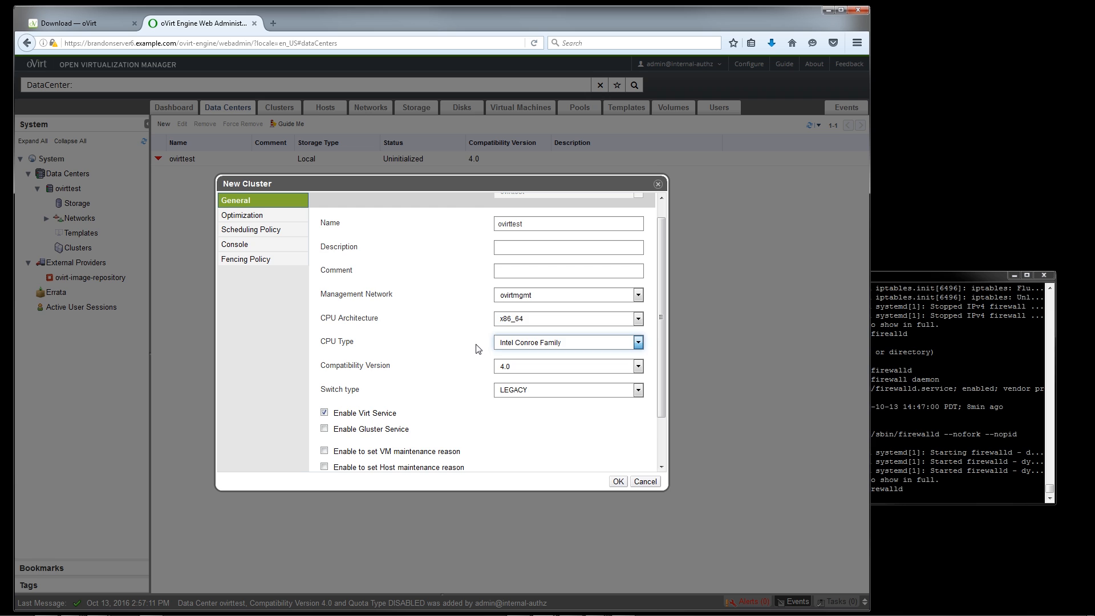
pyautogui.scroll(-2, 482, 357)
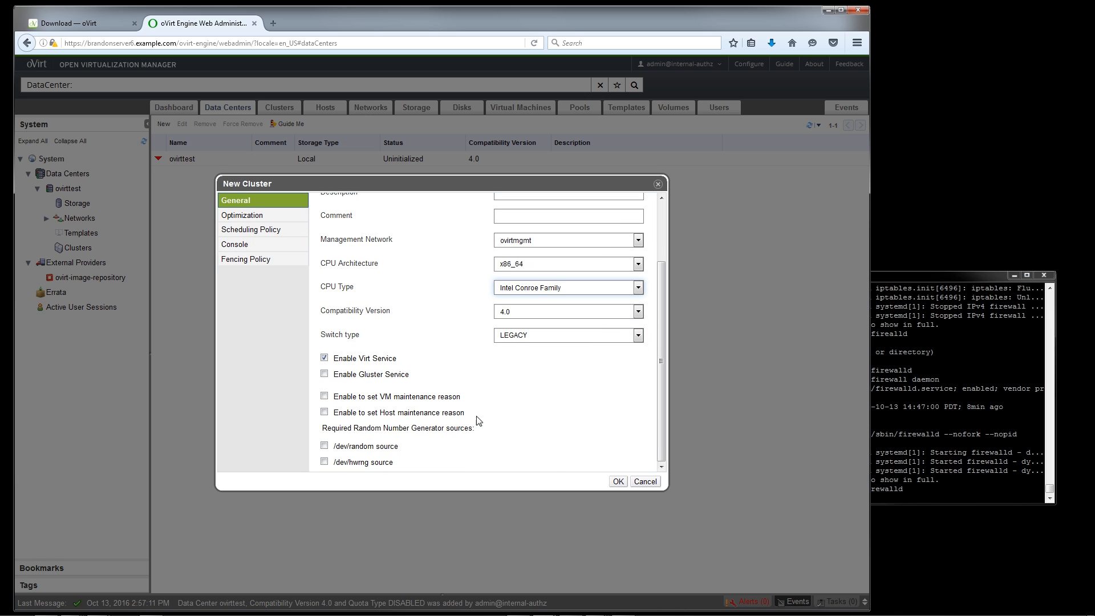
pyautogui.click(286, 230)
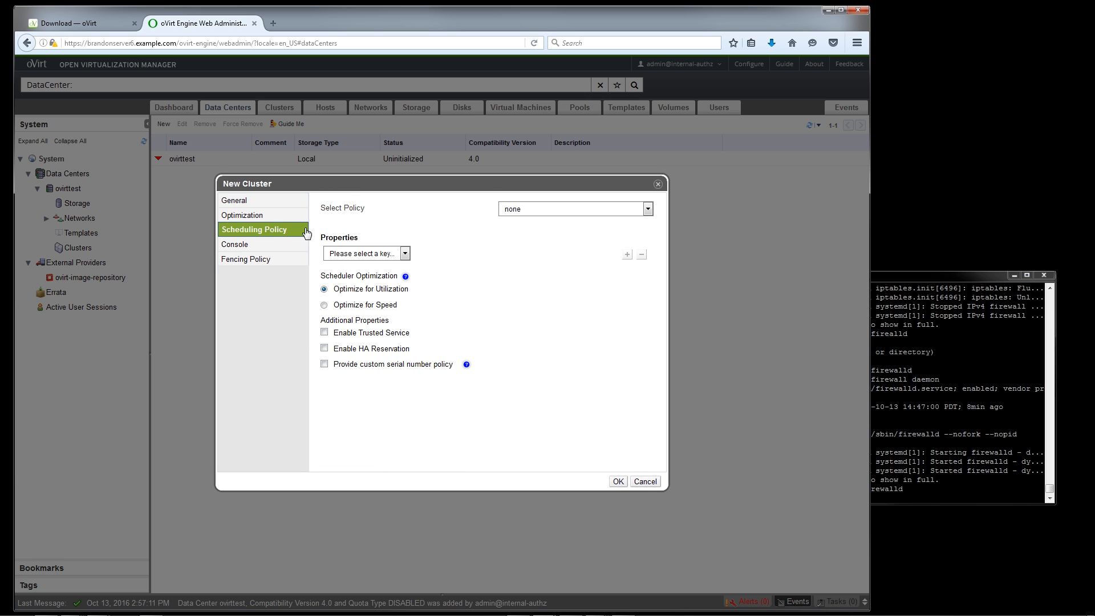
# Set the cluster's memory optimization to For Desktop Load, allowing 200% of physical memory, and create the cluster
pyautogui.click(299, 220)
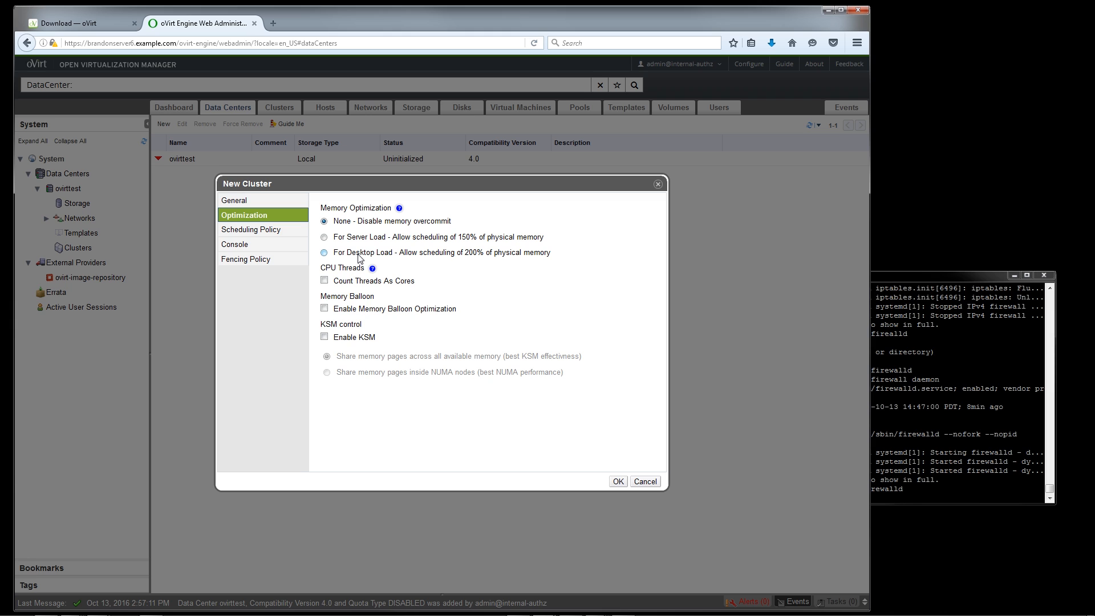
pyautogui.click(361, 255)
pyautogui.click(618, 482)
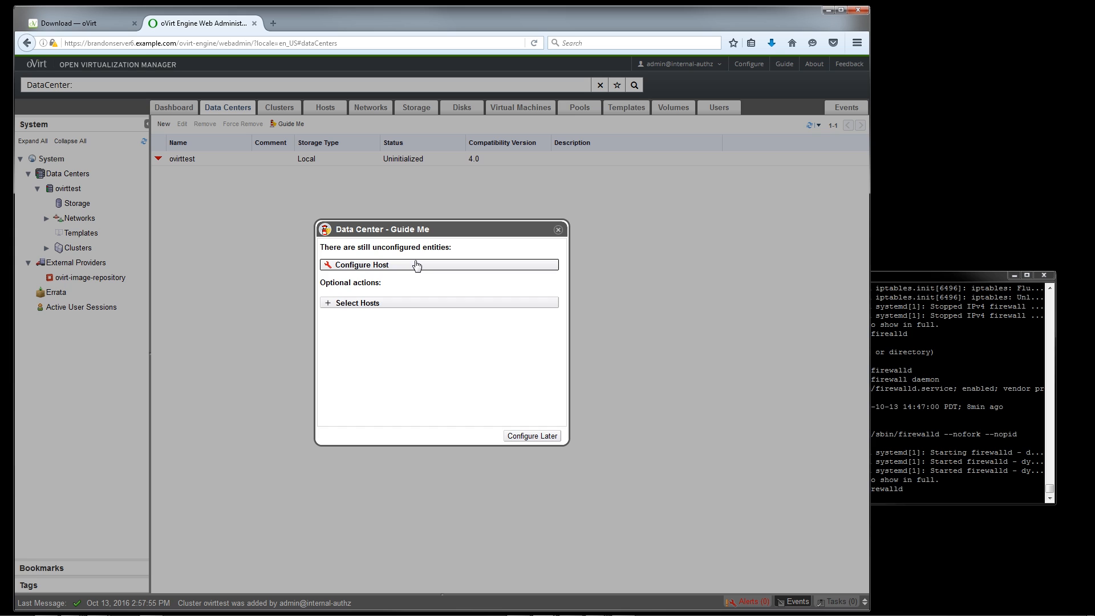
# Start configuring a new host with both its name and address set to brandonserver6.example.com
pyautogui.click(417, 267)
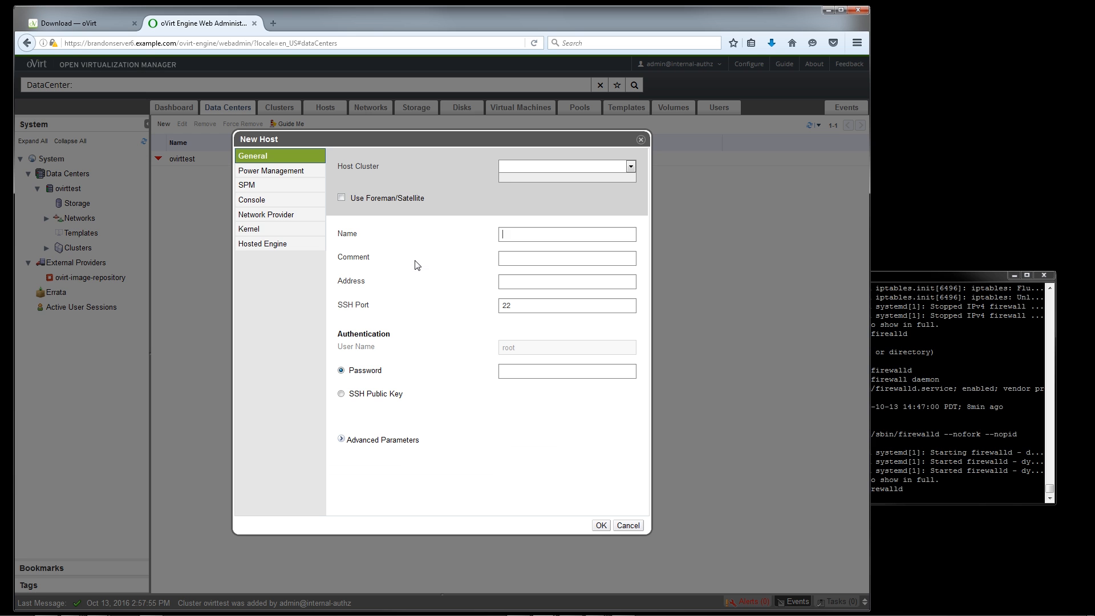
pyautogui.write('brandonserver')
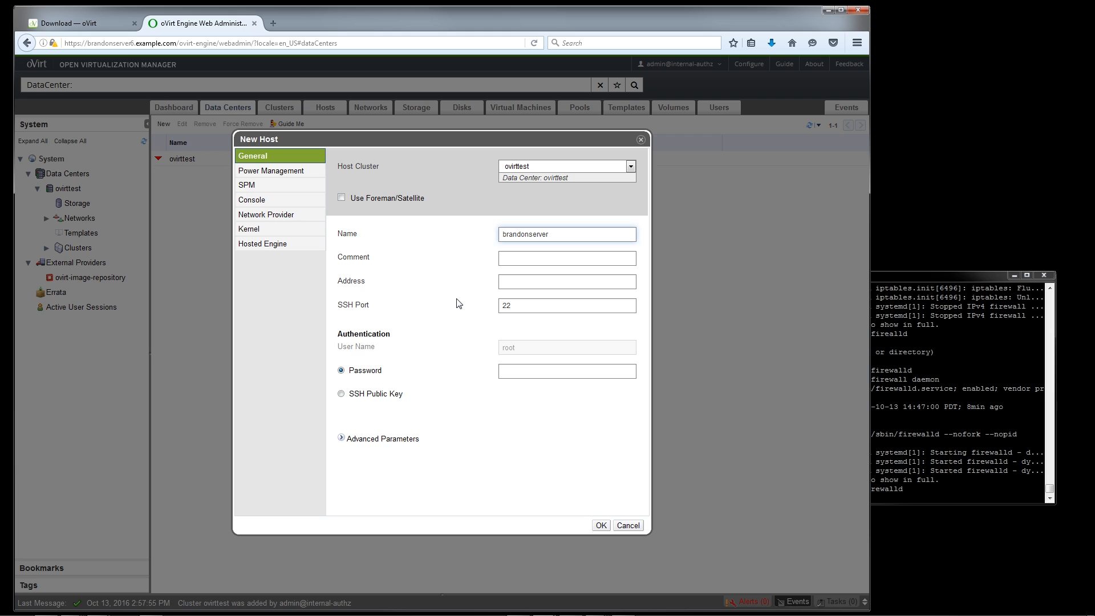
pyautogui.write('6.example.com')
pyautogui.press('Tab')
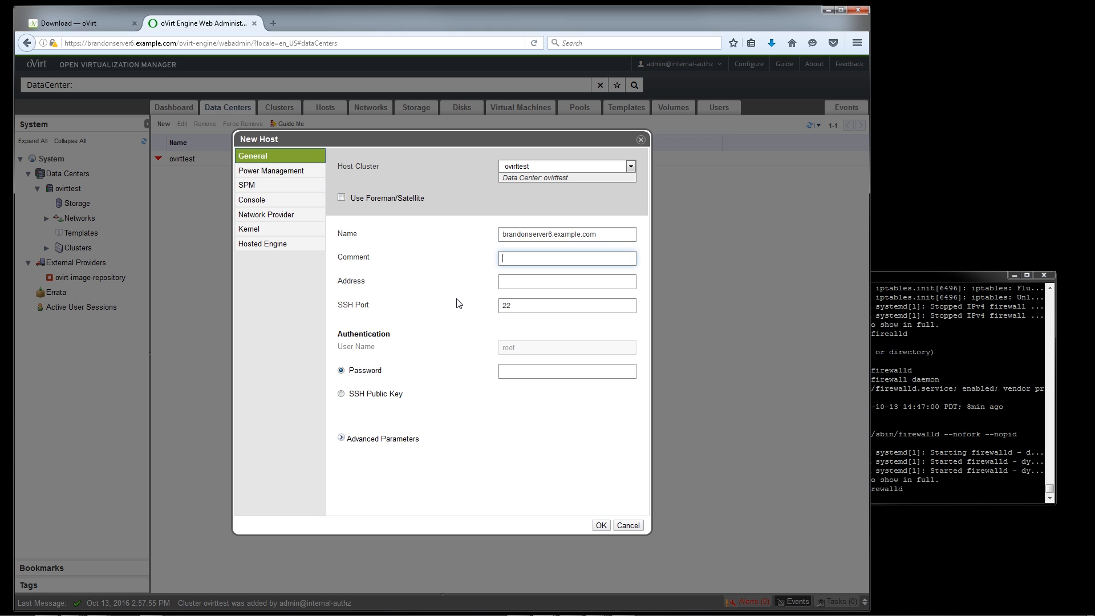
pyautogui.press('Tab')
pyautogui.write('brandon')
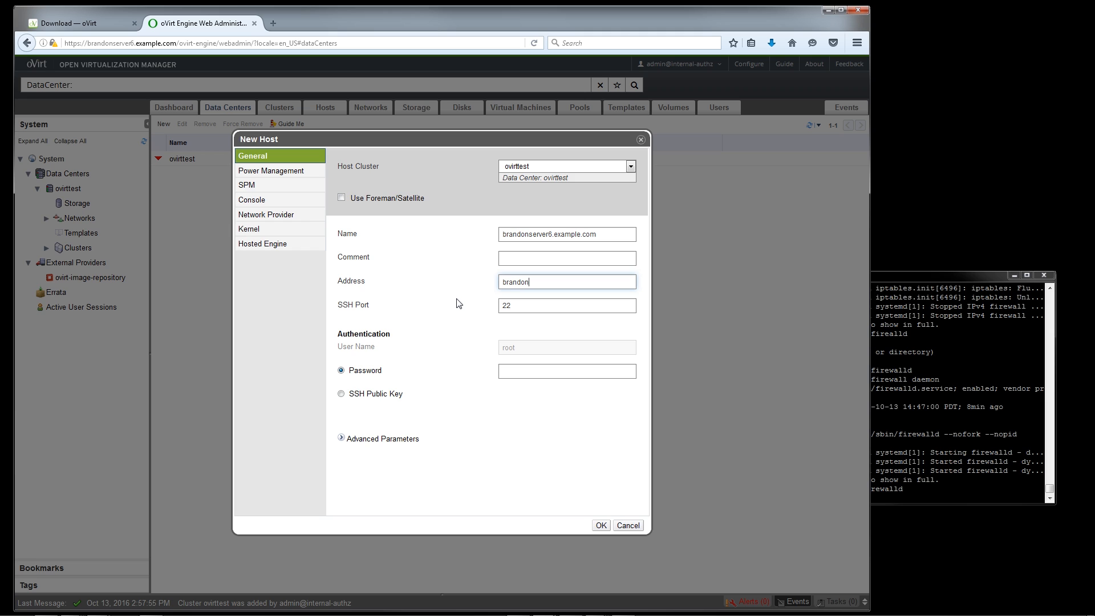
pyautogui.write('server6.example.com')
# Shorten the new host's name to brandonserver6
pyautogui.moveTo(575, 234); pyautogui.dragTo(597, 235)
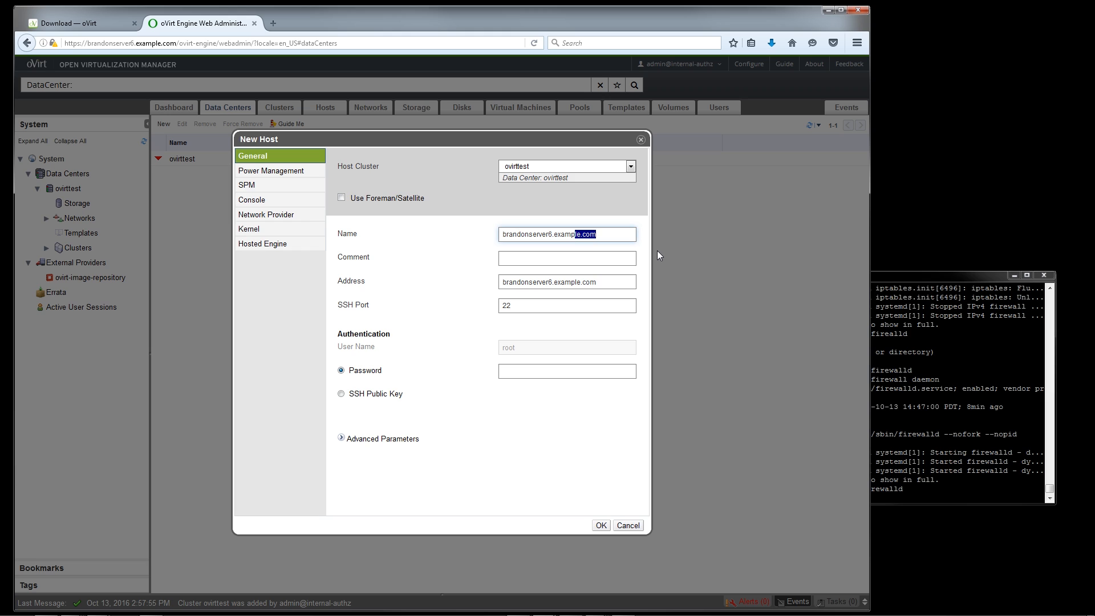
pyautogui.press('BackSpace')
pyautogui.press('BackSpace')
pyautogui.press('BackSpace')
pyautogui.press('BackSpace')
pyautogui.press('BackSpace')
pyautogui.press('BackSpace')
pyautogui.press('BackSpace')
pyautogui.press('BackSpace')
pyautogui.write('6')
# Enter the root account password for the new host's authentication
pyautogui.press('Tab')
pyautogui.press('Tab')
pyautogui.press('Tab')
pyautogui.press('Tab')
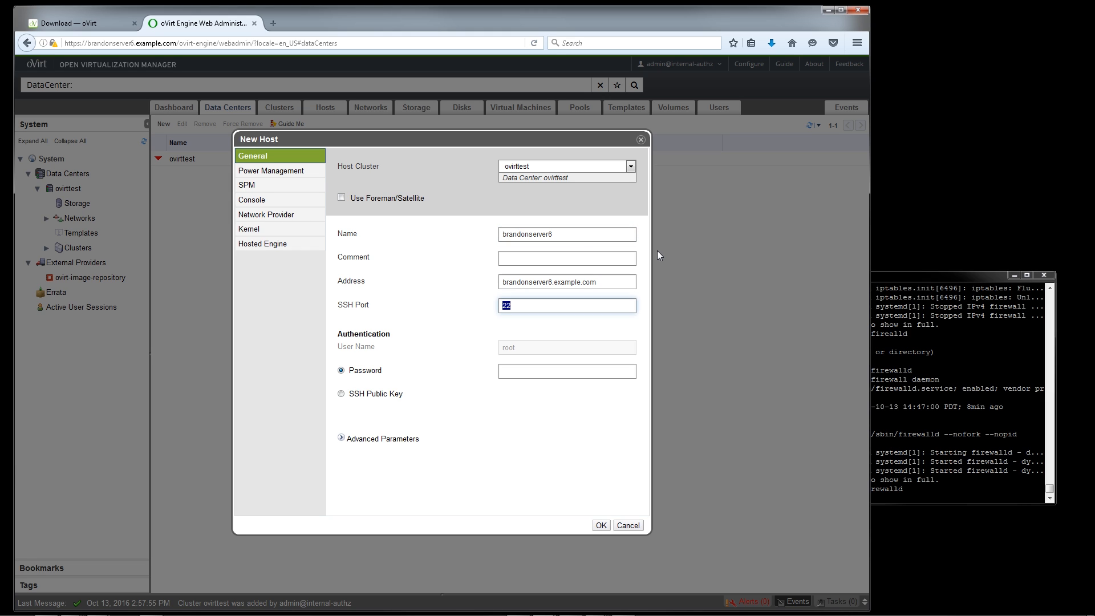
pyautogui.press('Tab')
pyautogui.write('p')
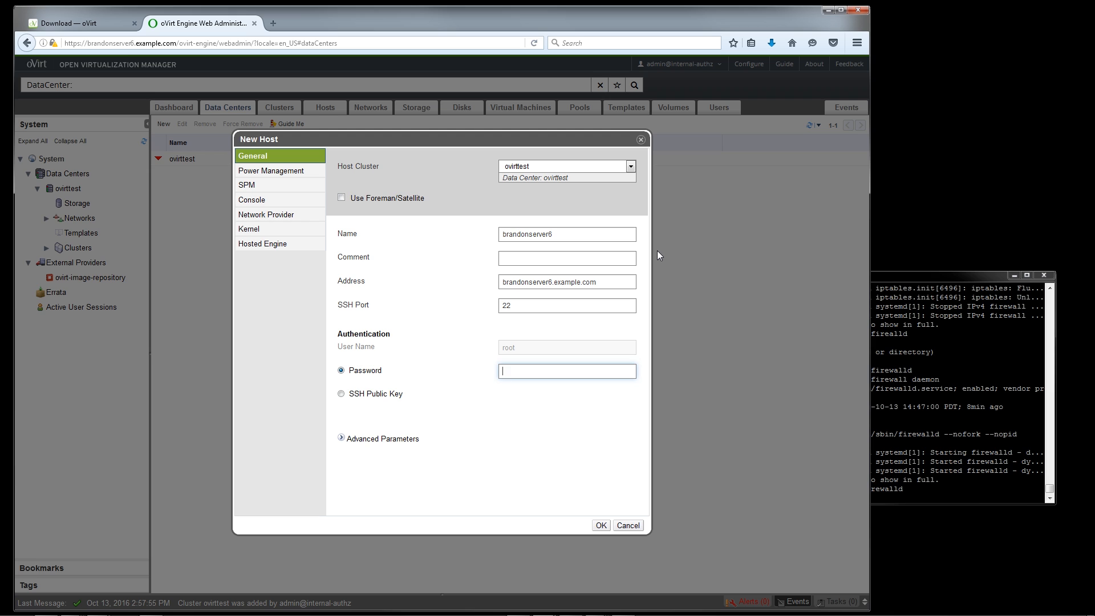
pyautogui.write('•••••••')
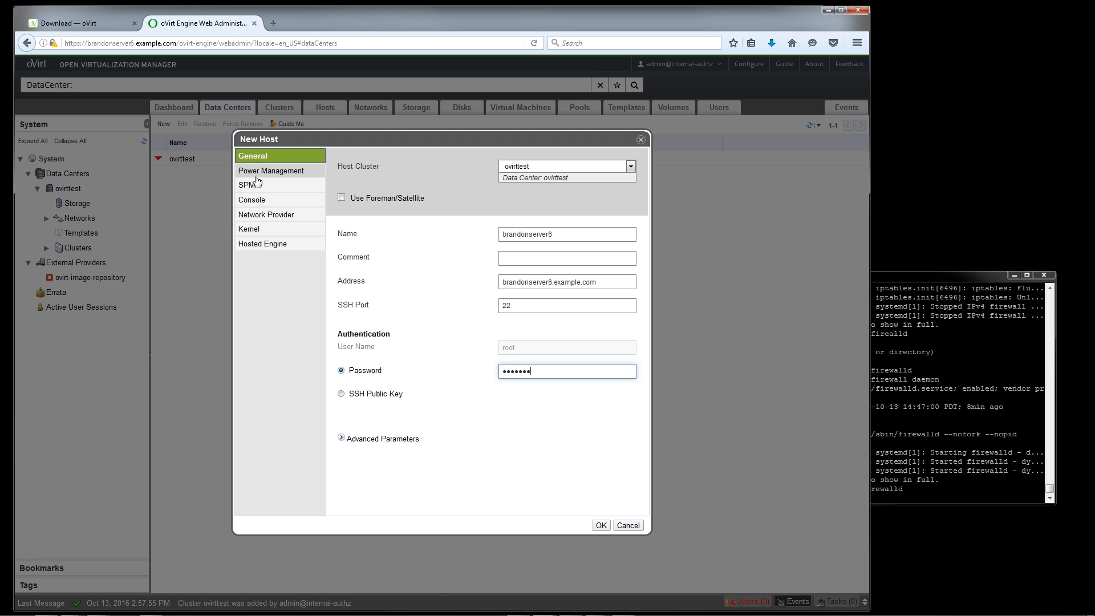
# Check the new host's power management and kernel settings, and disable automatic host firewall configuration in its advanced parameters
pyautogui.click(257, 178)
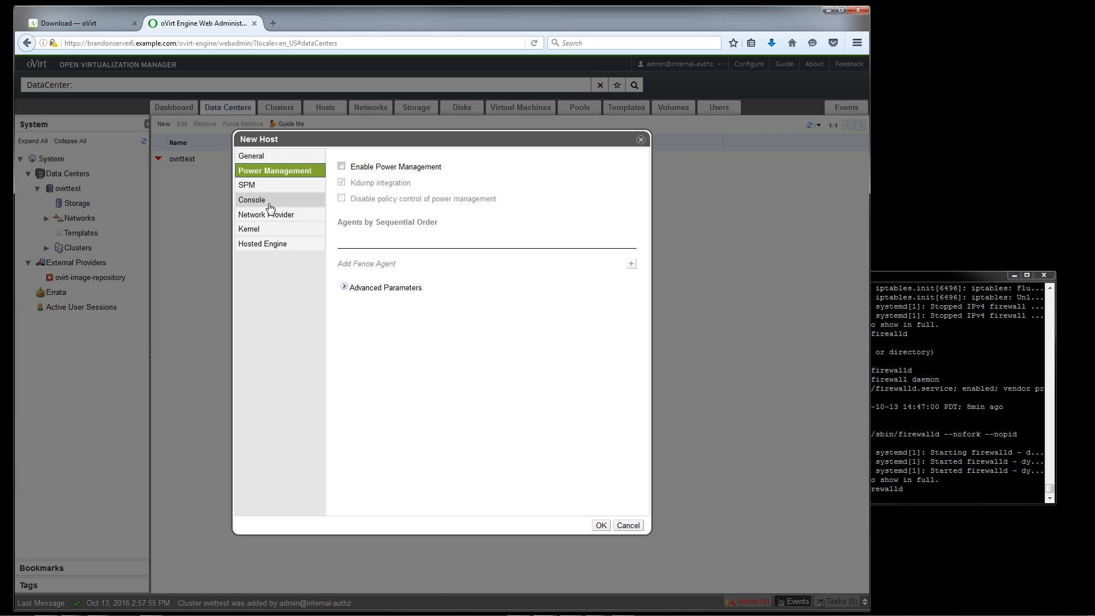
pyautogui.click(289, 231)
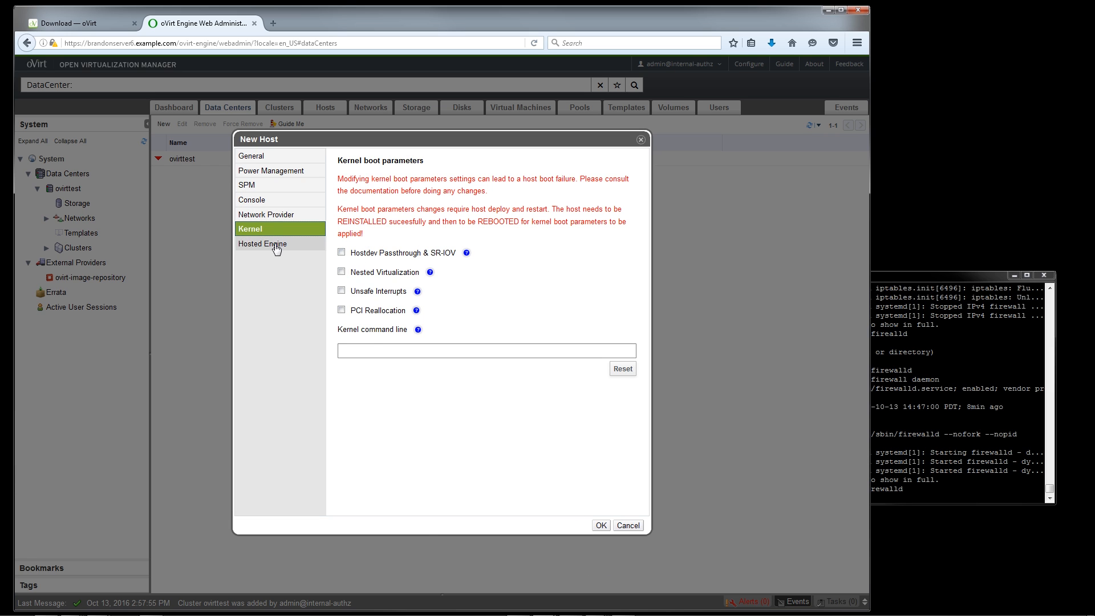
pyautogui.click(265, 156)
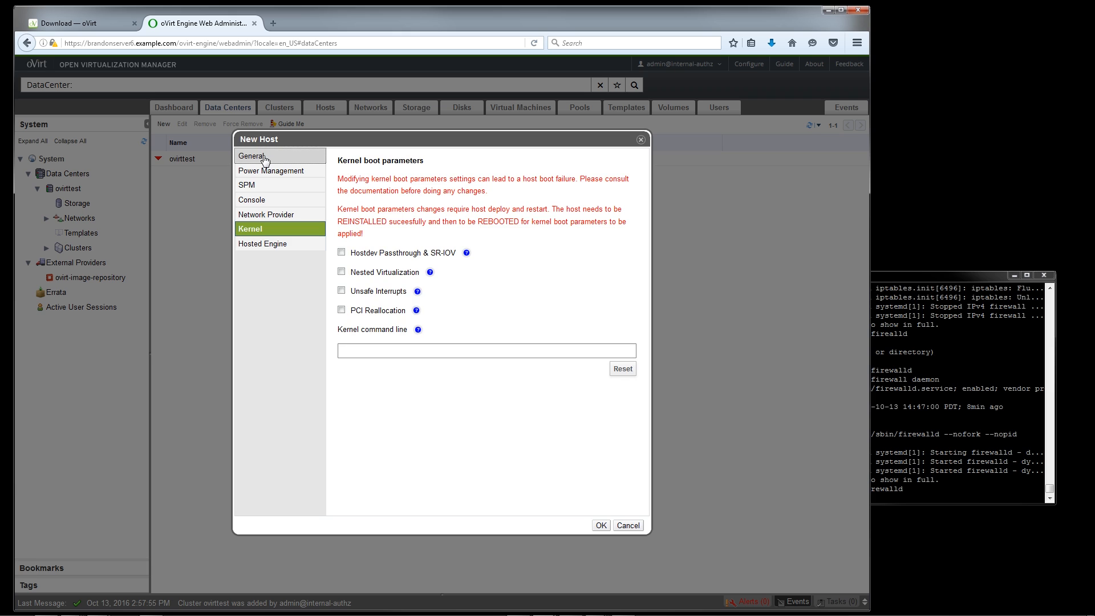
pyautogui.click(366, 439)
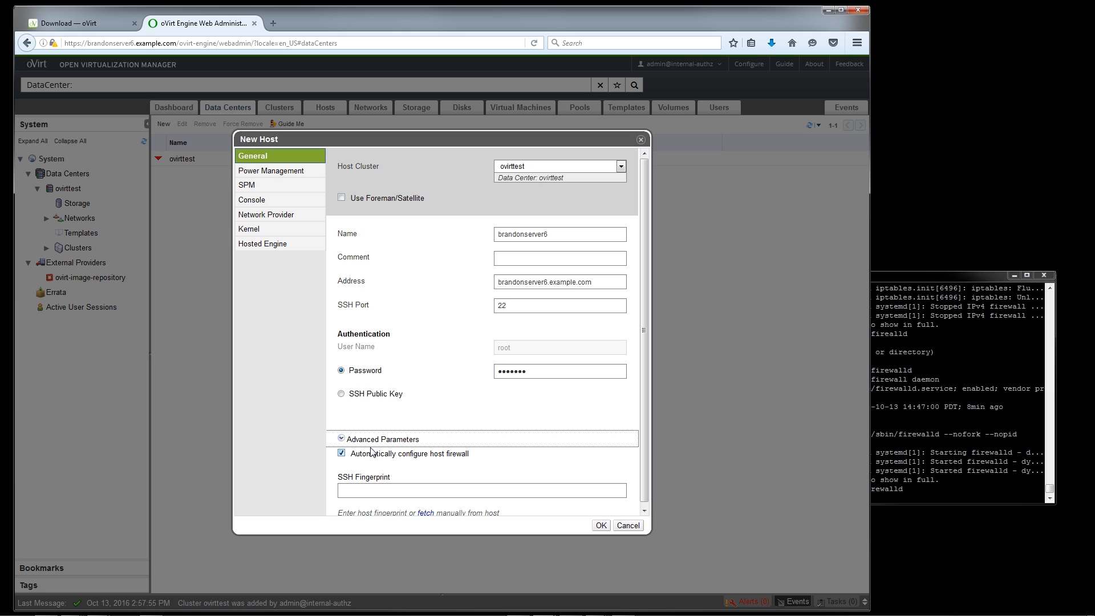
pyautogui.click(358, 455)
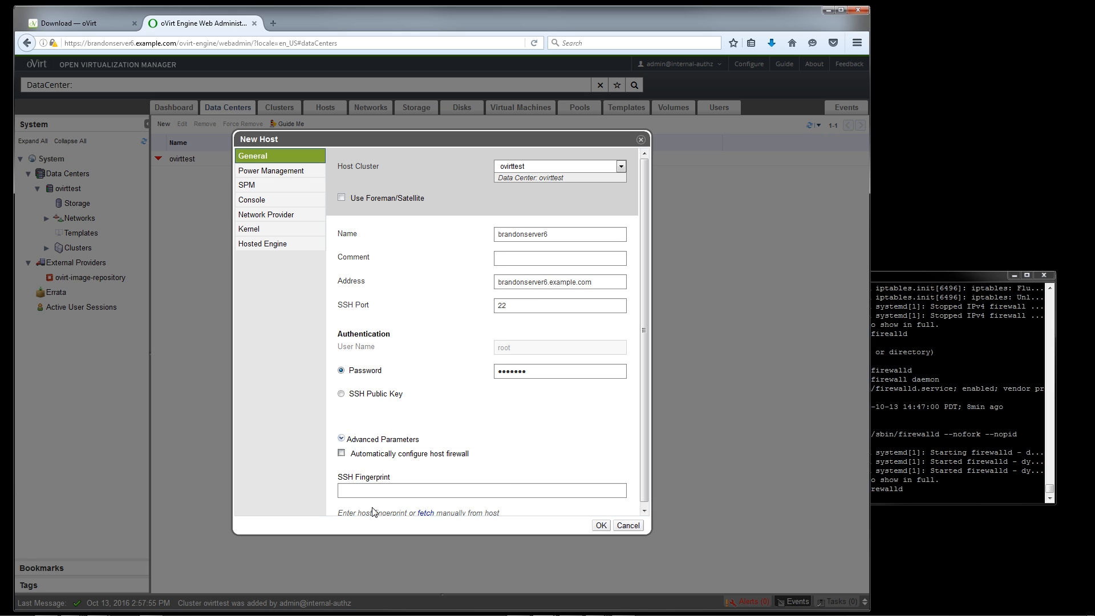
pyautogui.scroll(-1, 505, 476)
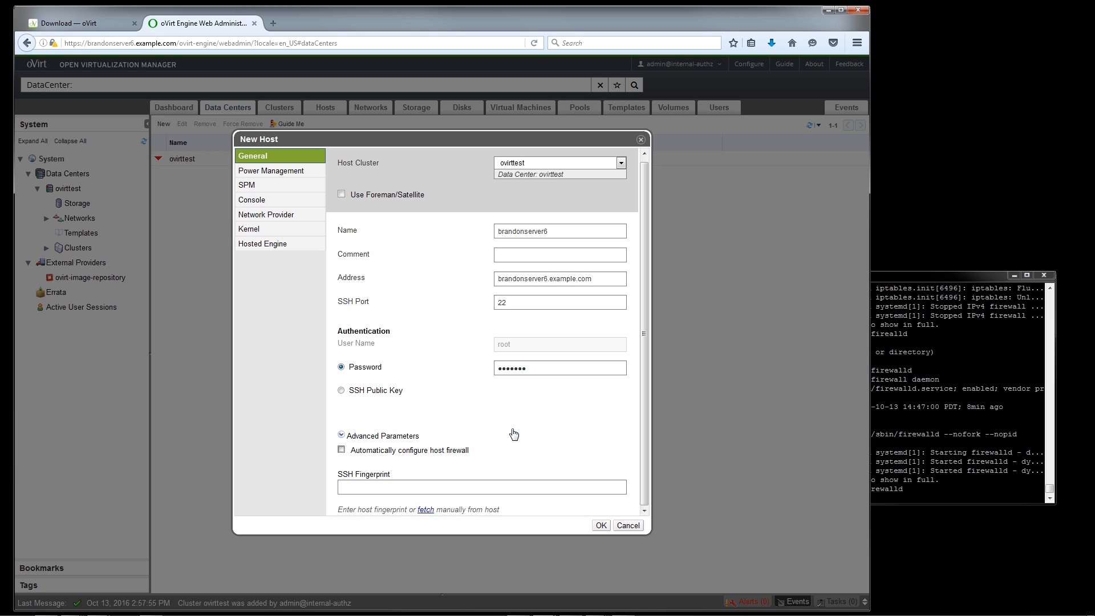
# Add the host without configuring power management and close the data center guide
pyautogui.click(601, 525)
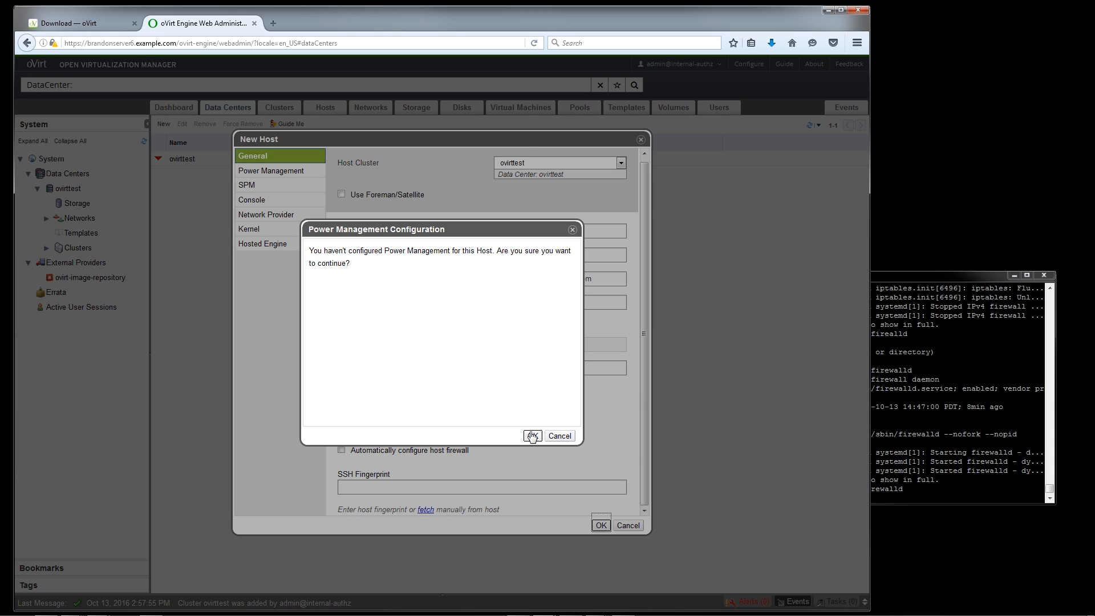
pyautogui.click(532, 437)
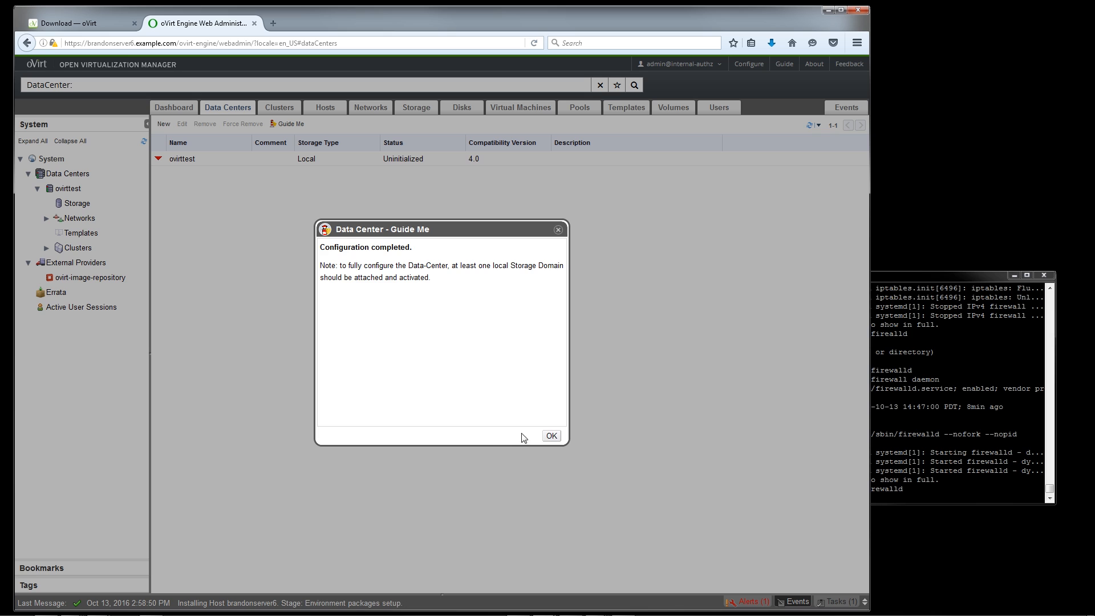
pyautogui.click(551, 436)
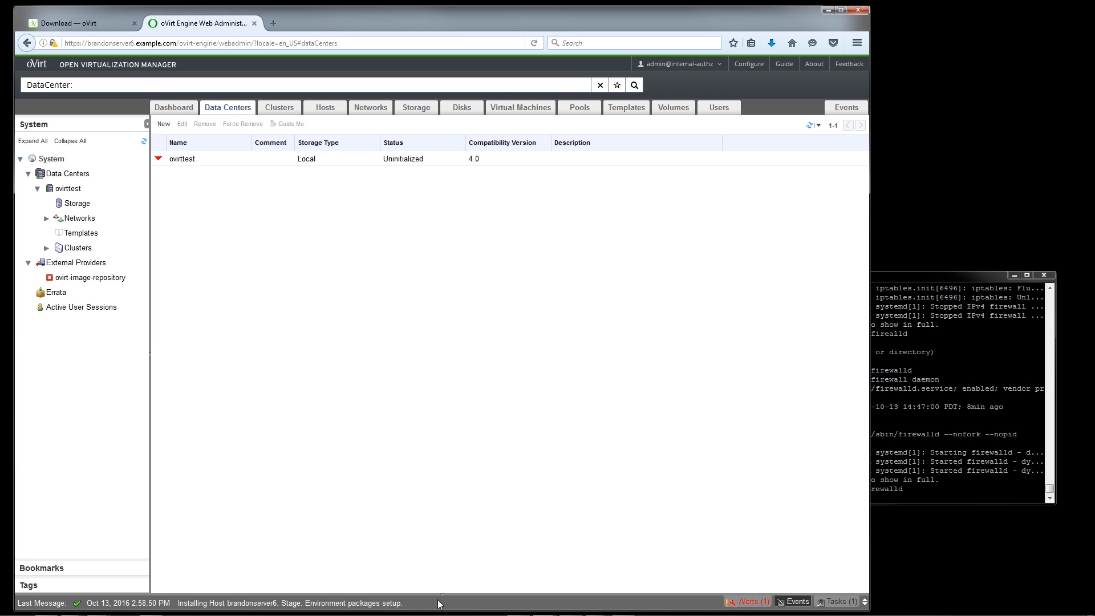
# Enlarge the event log, and check the new host's status in the hosts list before returning to the storage domains
pyautogui.moveTo(439, 598); pyautogui.dragTo(451, 406)
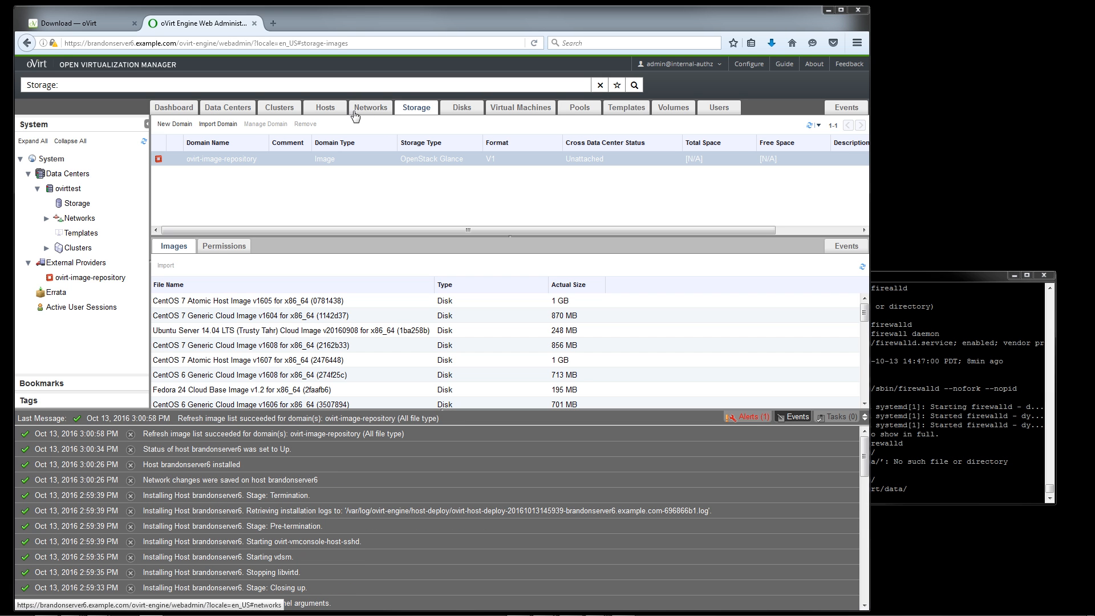
pyautogui.click(328, 108)
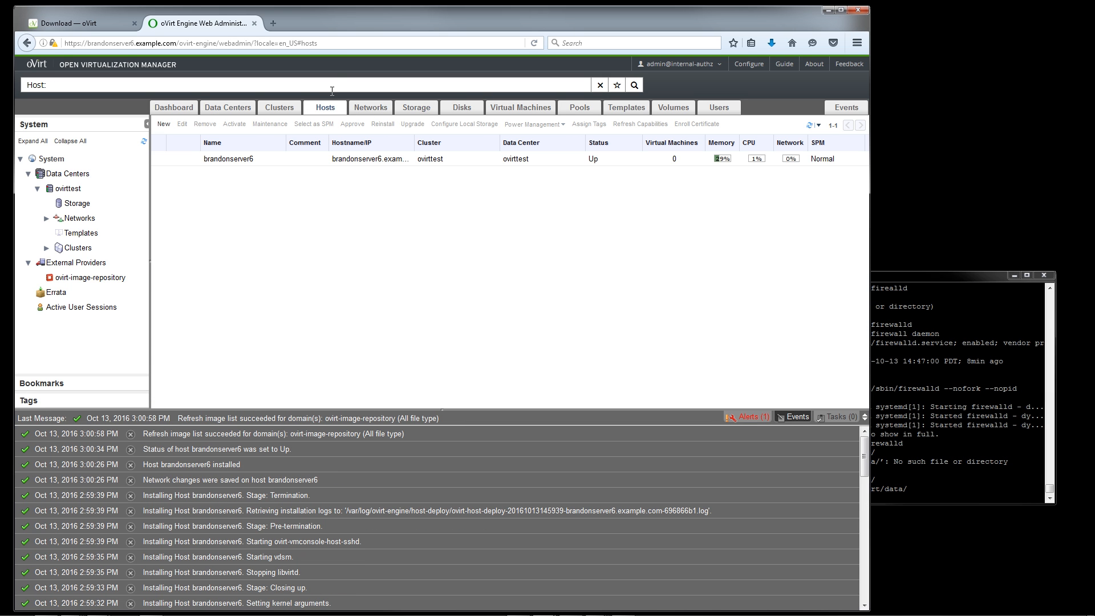
pyautogui.click(427, 110)
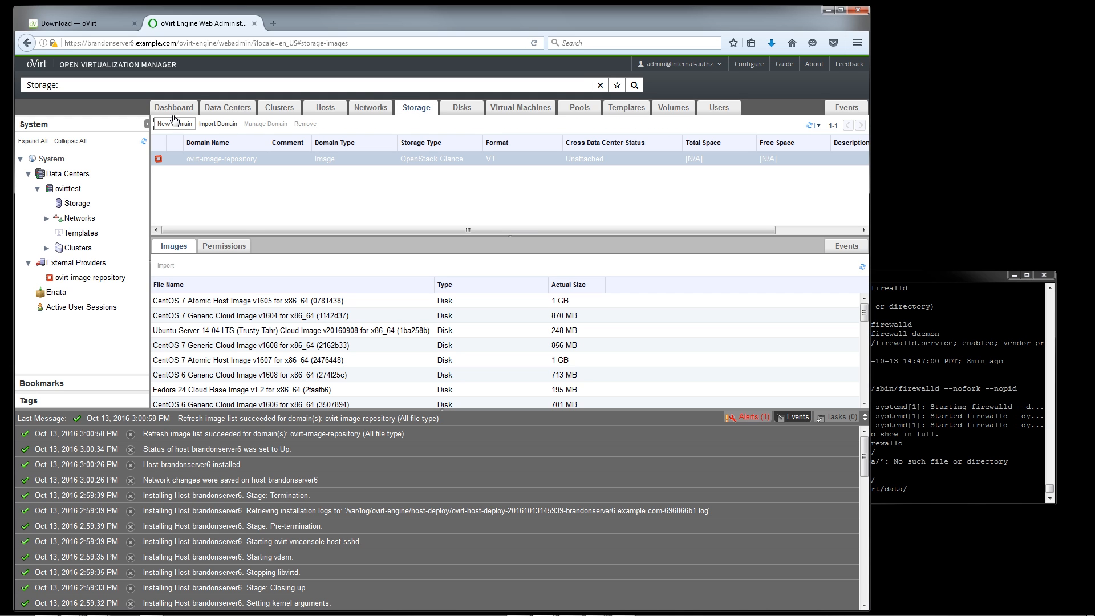
# Start a new Local on Host data domain in the ovirttest data center with the path /ovirt/data
pyautogui.click(188, 126)
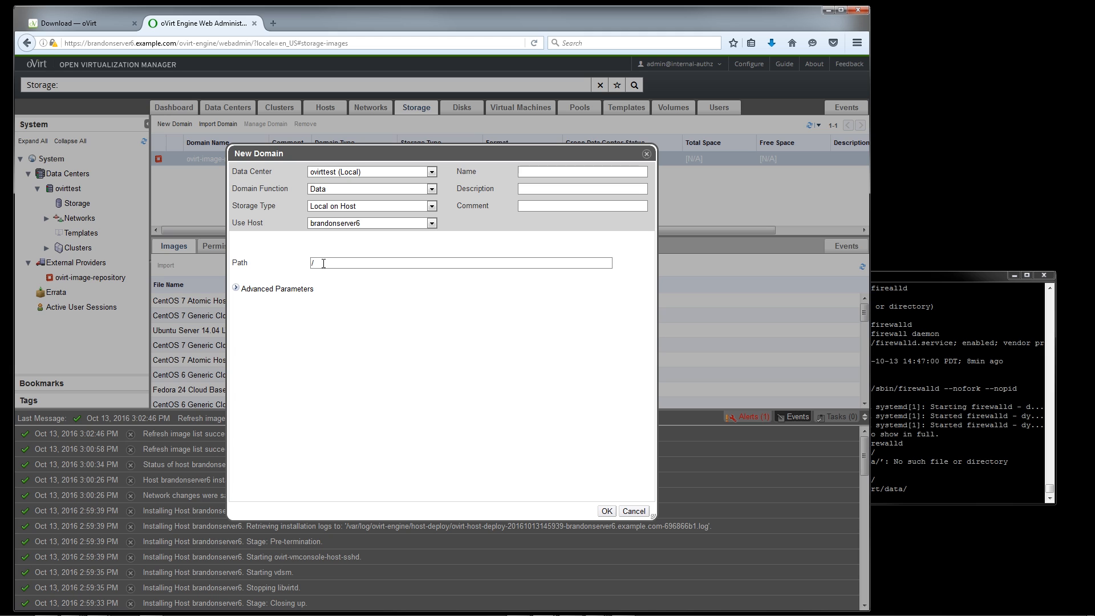
pyautogui.write('/ovirt/di')
pyautogui.write('ata')
pyautogui.click(950, 446)
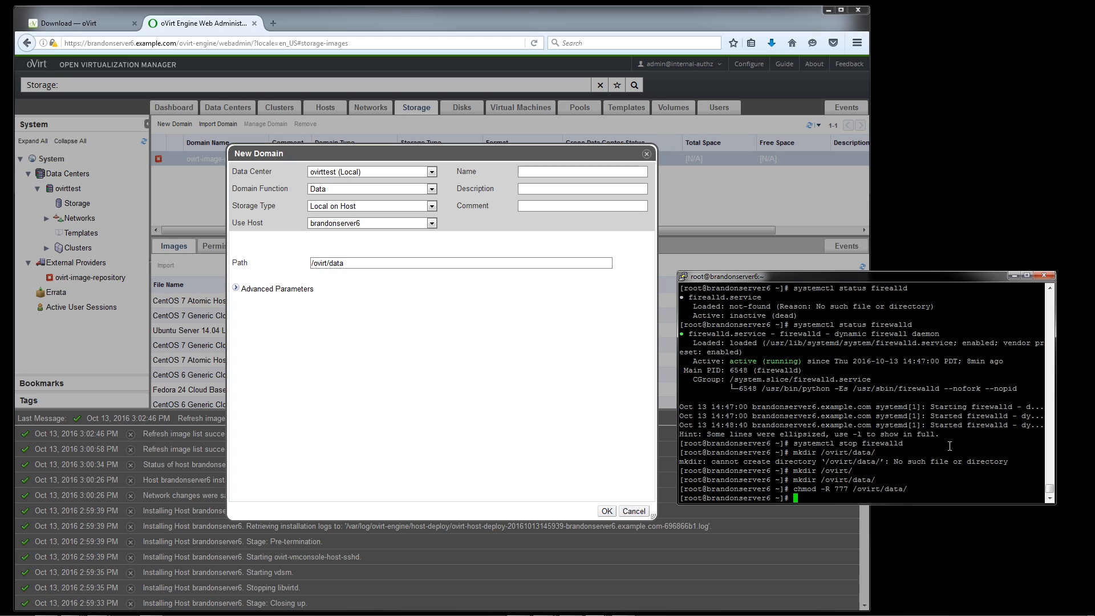
pyautogui.write('mkdir')
pyautogui.press('BackSpace')
pyautogui.press('BackSpace')
pyautogui.press('BackSpace')
pyautogui.press('BackSpace')
pyautogui.press('BackSpace')
# Name the new storage domain data and create it
pyautogui.click(567, 172)
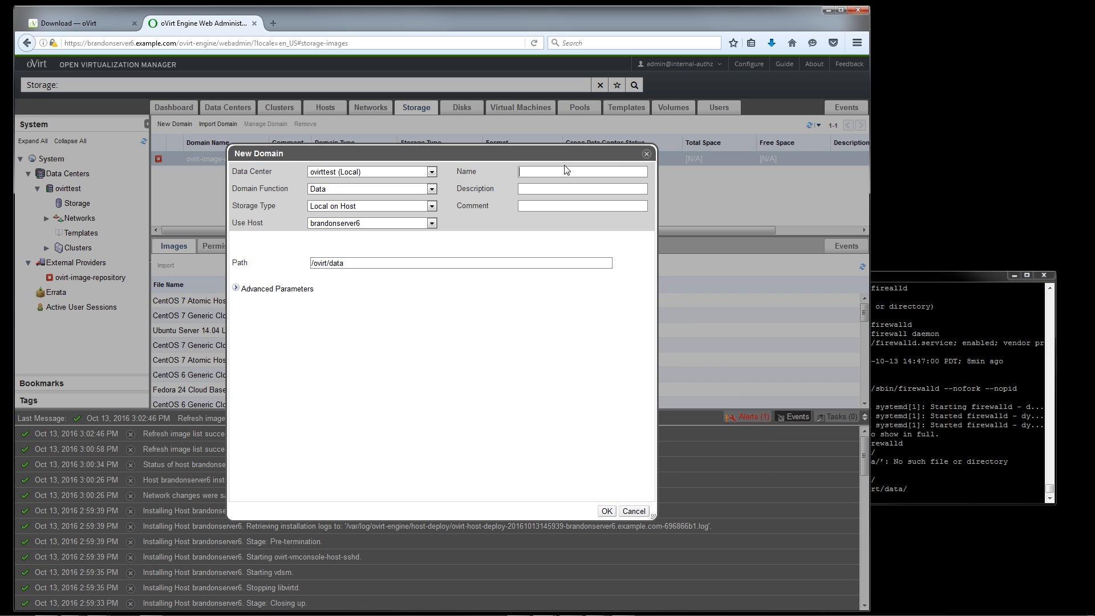
pyautogui.write('data')
pyautogui.click(607, 510)
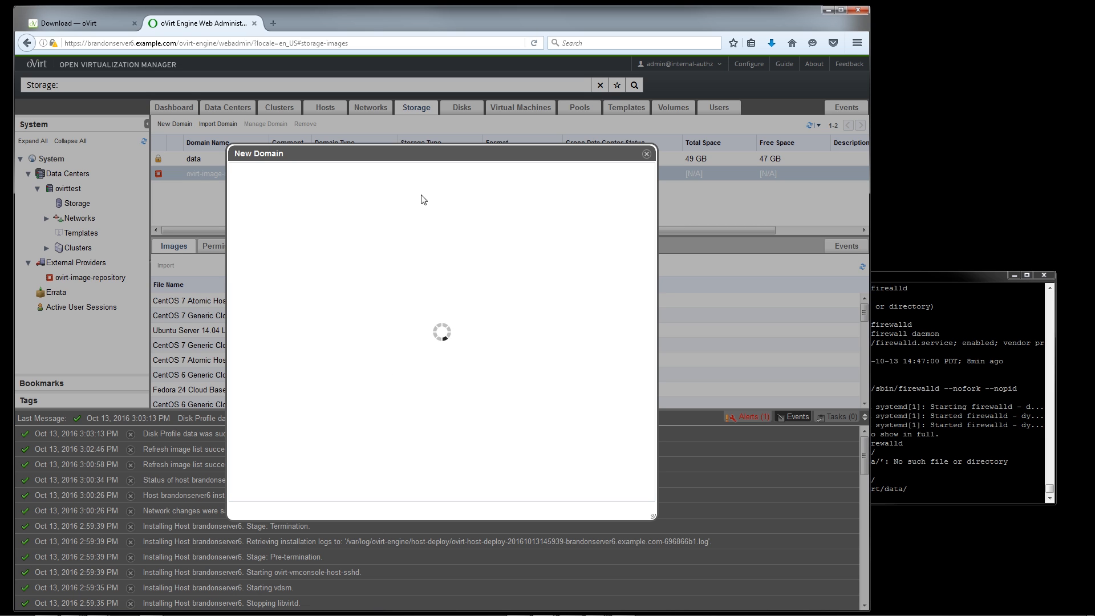
pyautogui.moveTo(451, 214)
pyautogui.mouseDown()
pyautogui.moveTo(481, 253)
pyautogui.moveTo(519, 246)
pyautogui.moveTo(463, 218)
pyautogui.moveTo(447, 229)
pyautogui.mouseUp()
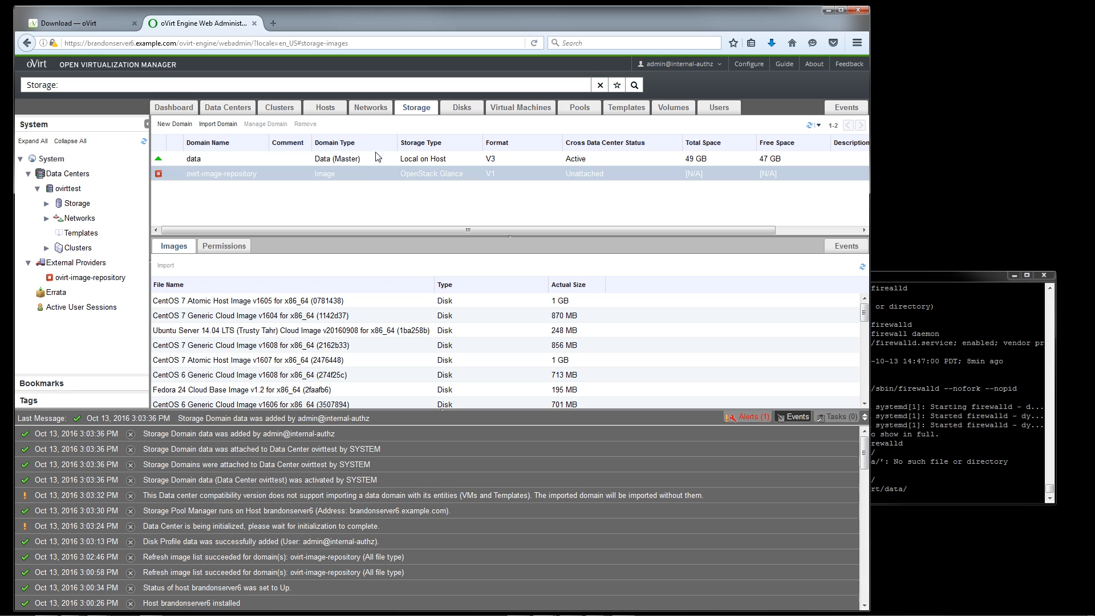
pyautogui.rightClick(370, 172)
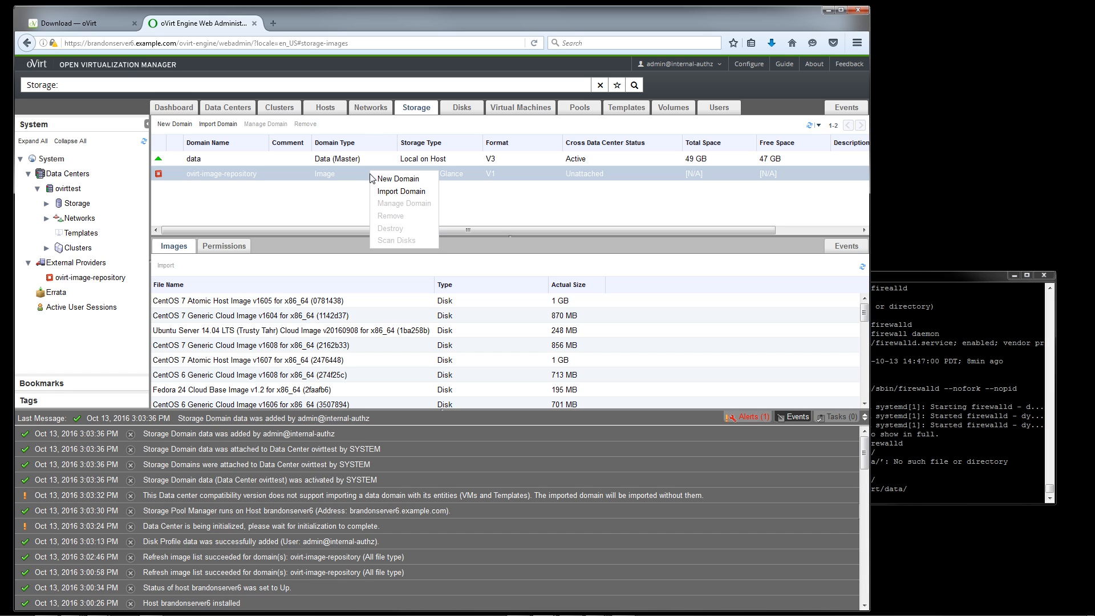
pyautogui.click(354, 180)
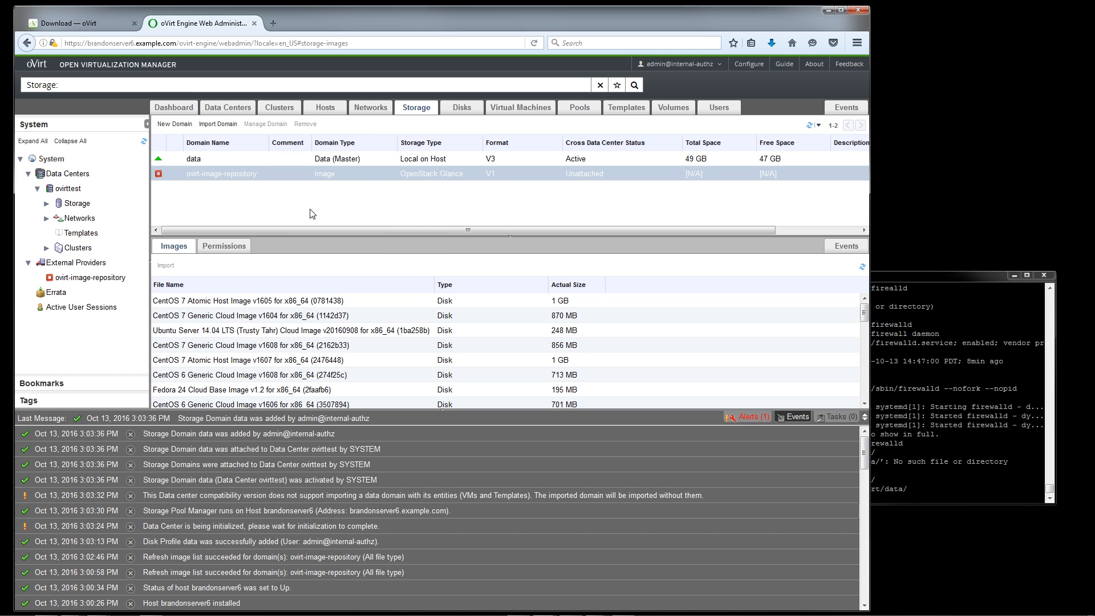
pyautogui.click(227, 300)
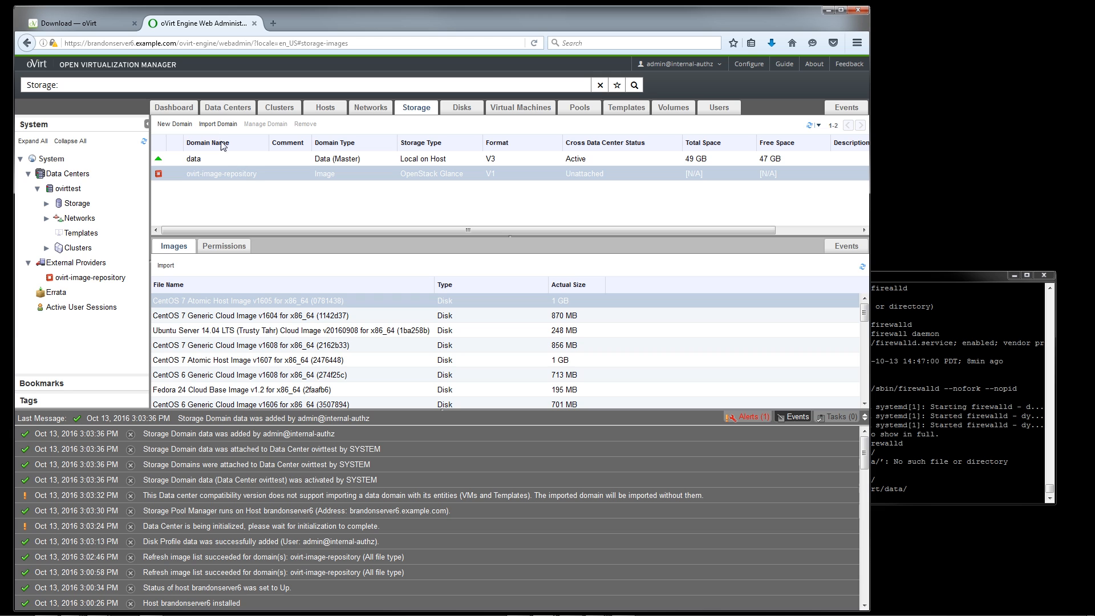
# Open the form for another new storage domain, and create the directory /ovirt/iso in the server's terminal
pyautogui.click(176, 123)
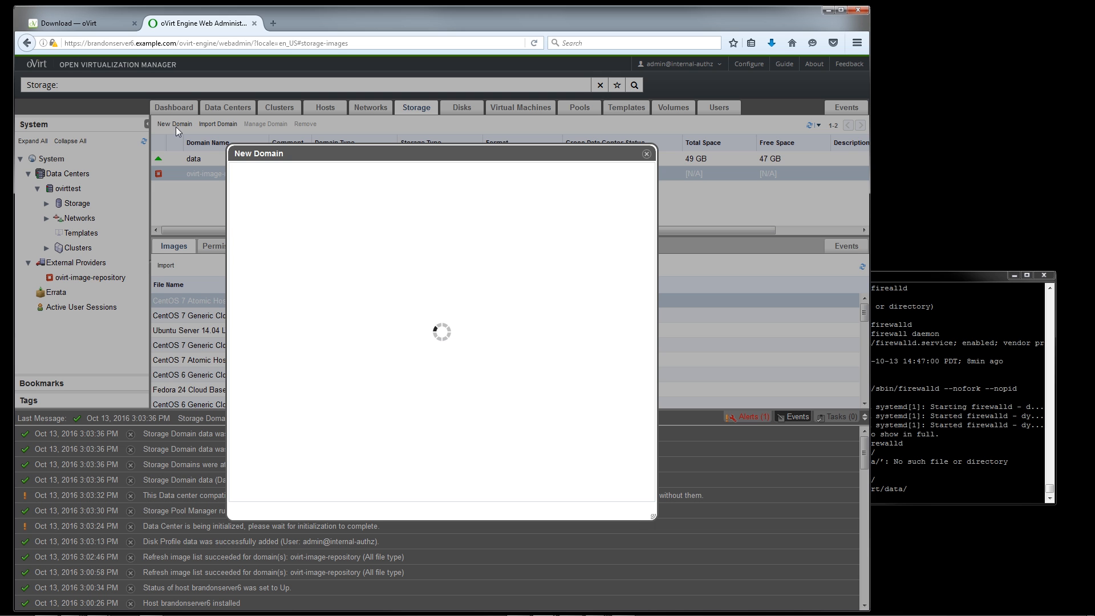
pyautogui.click(963, 476)
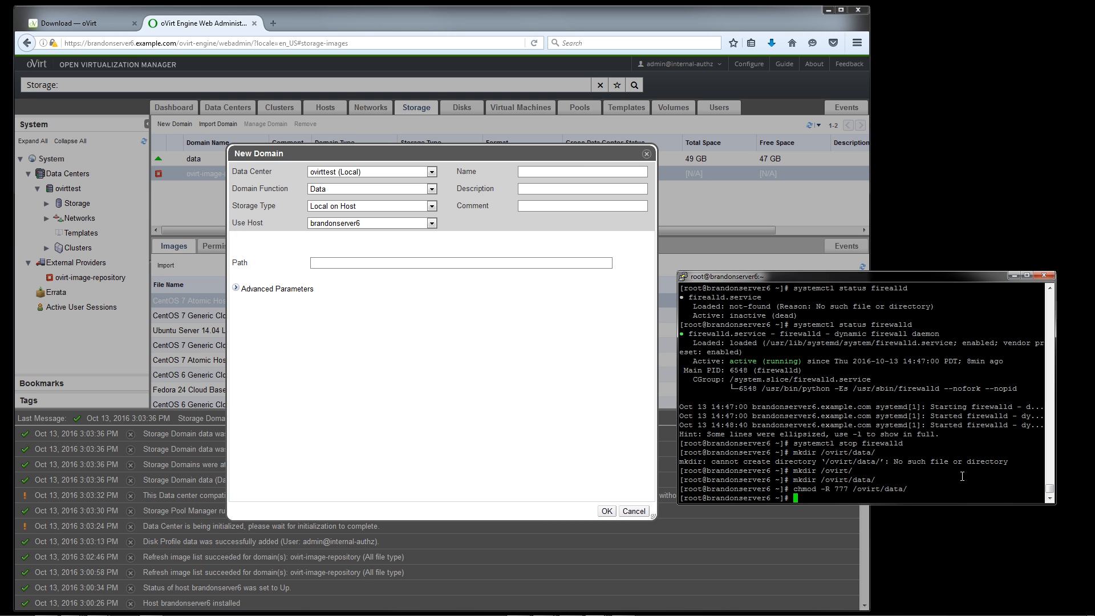
pyautogui.write('mkdir /ovirt/iso')
pyautogui.press('Return')
# Apply 777 permissions recursively to /ovirt/iso/ with chmod
pyautogui.press('Up')
pyautogui.press('Up')
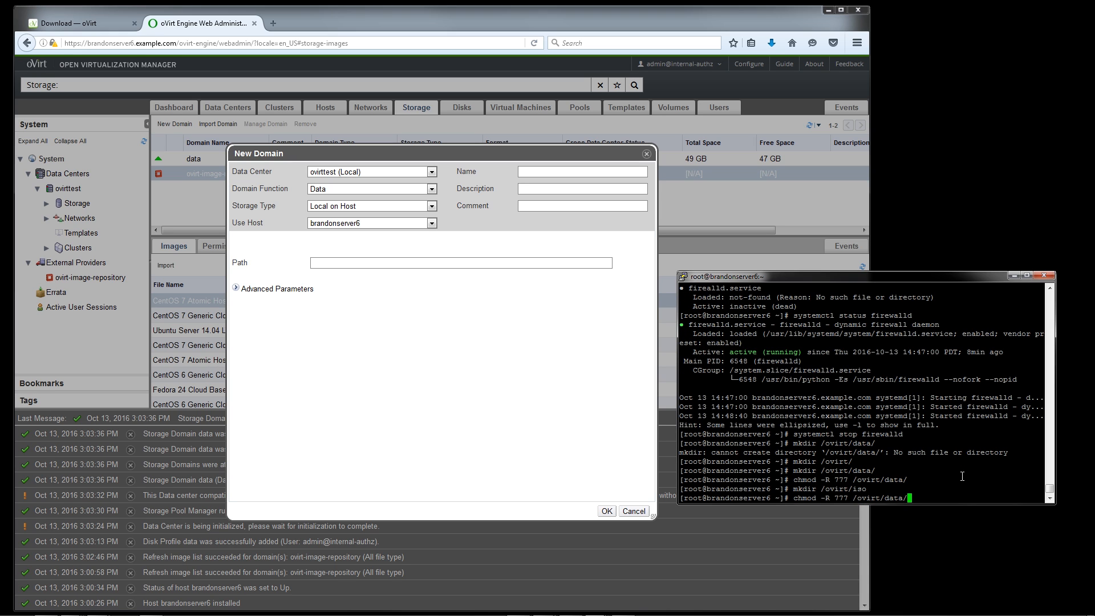
pyautogui.press('BackSpace')
pyautogui.press('BackSpace')
pyautogui.press('BackSpace')
pyautogui.press('BackSpace')
pyautogui.press('BackSpace')
pyautogui.write('iso/')
pyautogui.press('Return')
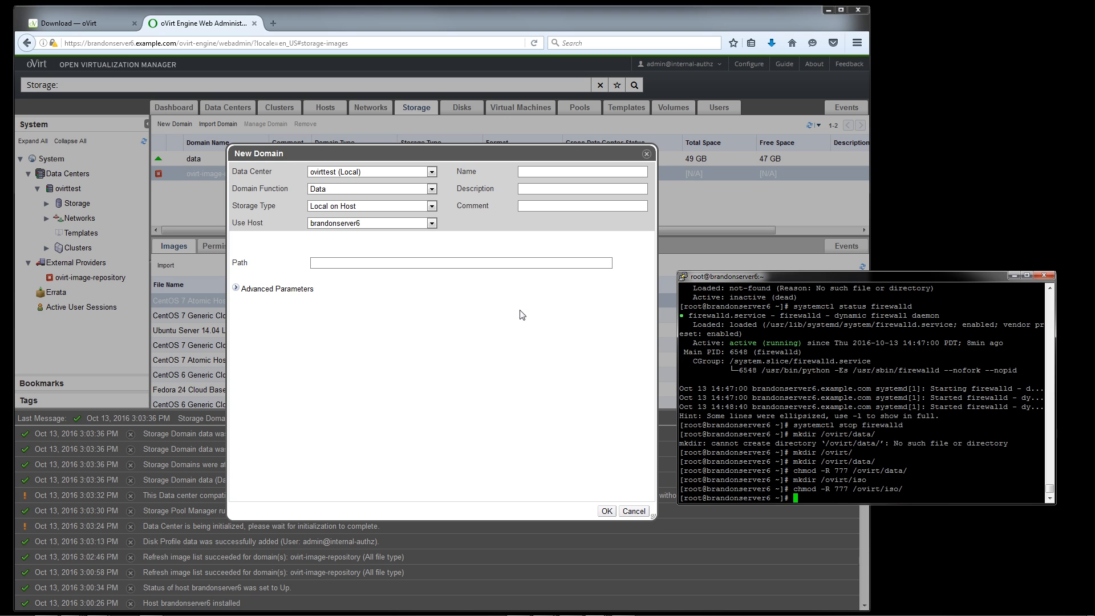
# Set the new storage domain's function to ISO and name it iso
pyautogui.click(473, 263)
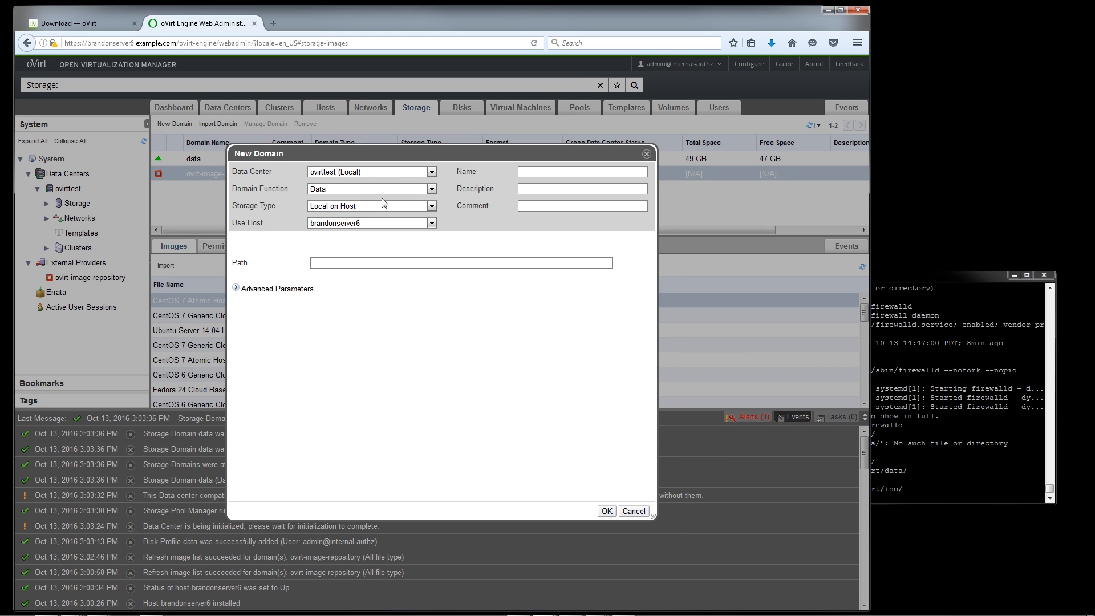
pyautogui.click(402, 190)
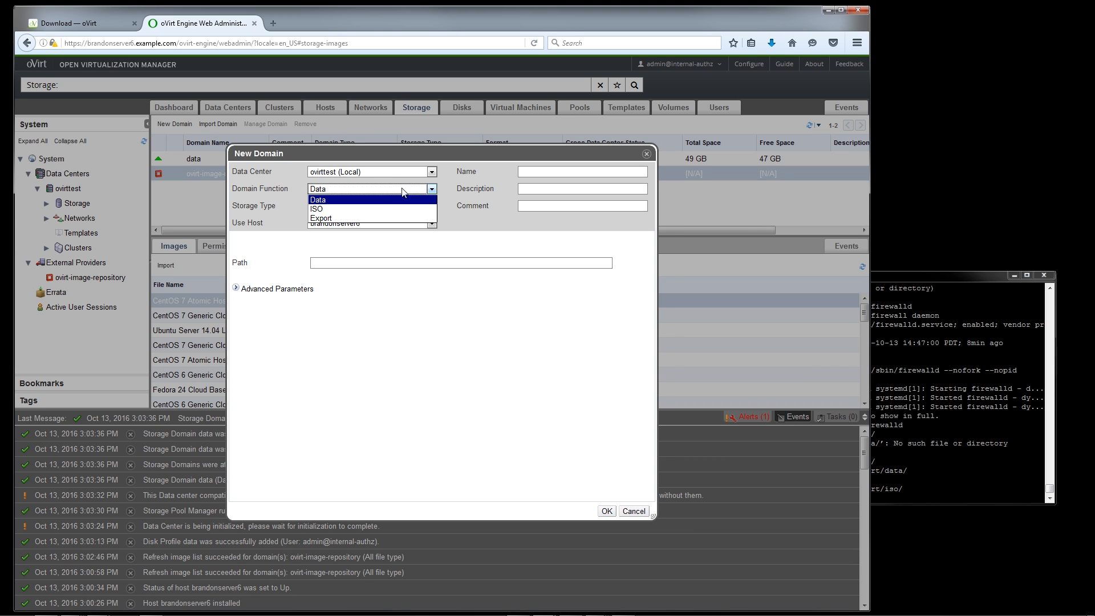
pyautogui.click(376, 211)
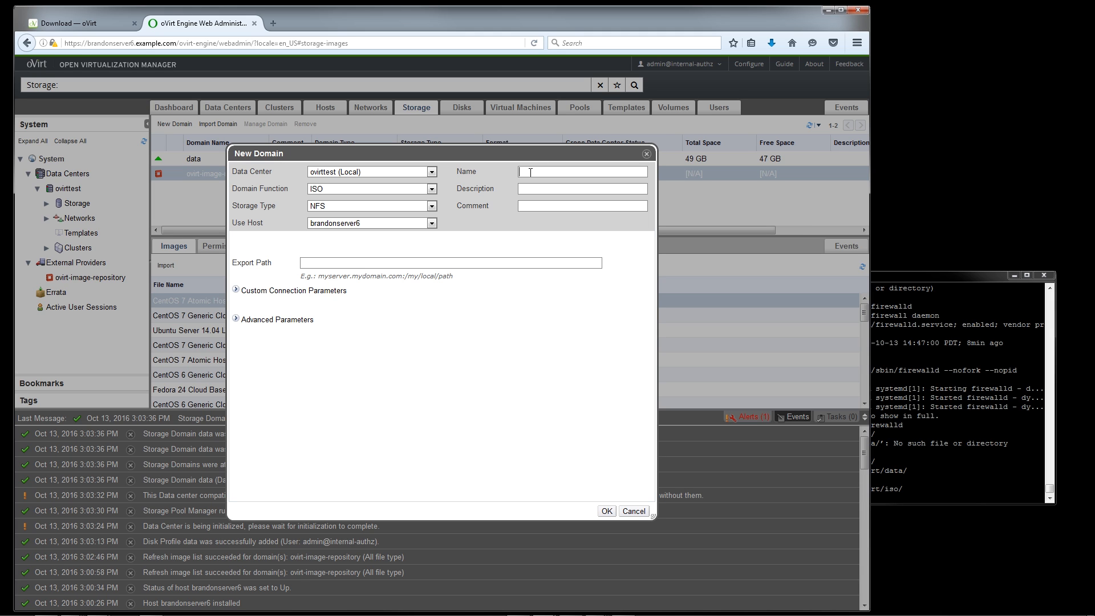
pyautogui.click(530, 172)
pyautogui.write('iso')
# Set the ISO domain's storage type to Local on Host with the path /ovirt/iso, and create the domain
pyautogui.click(355, 265)
pyautogui.click(337, 206)
pyautogui.click(330, 245)
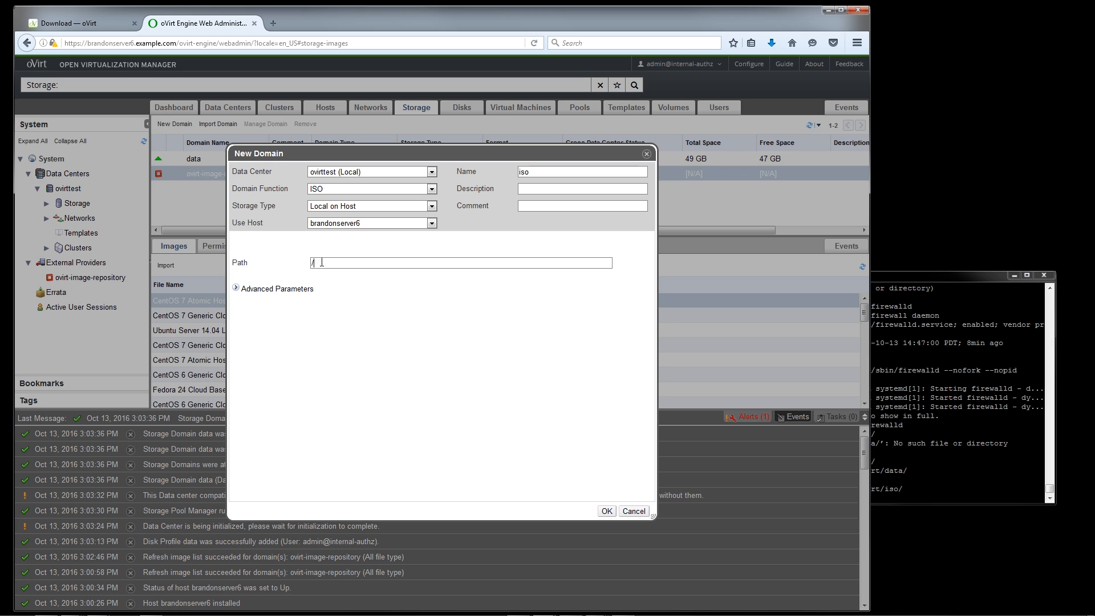
pyautogui.click(321, 263)
pyautogui.write('/ovirt/iso')
pyautogui.click(603, 513)
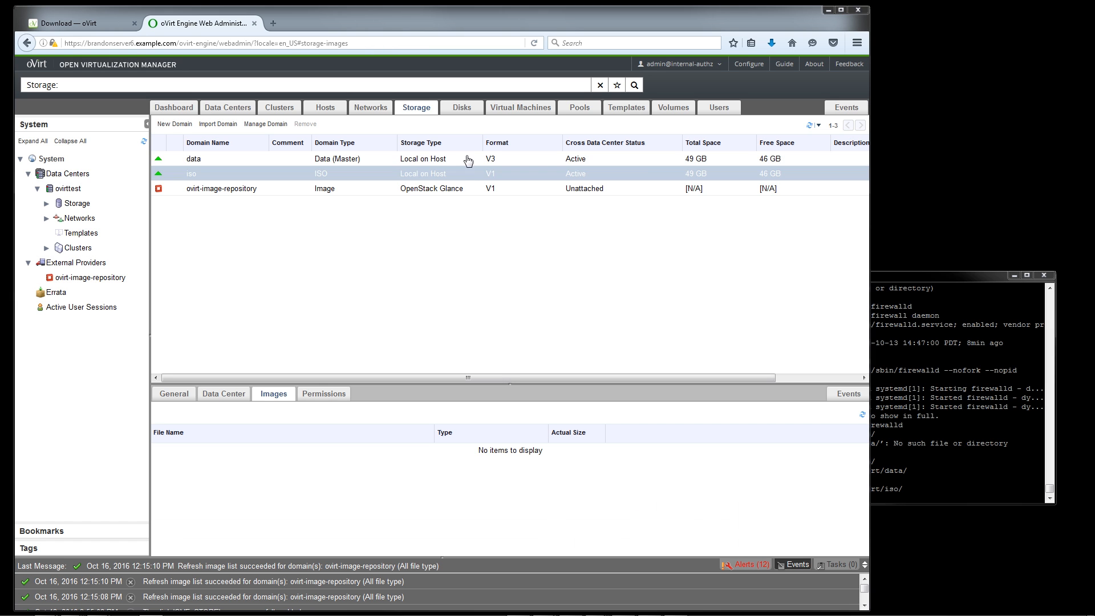
# Check the iso and data storage domains' details, and browse the images offered by ovirt-image-repository
pyautogui.click(468, 171)
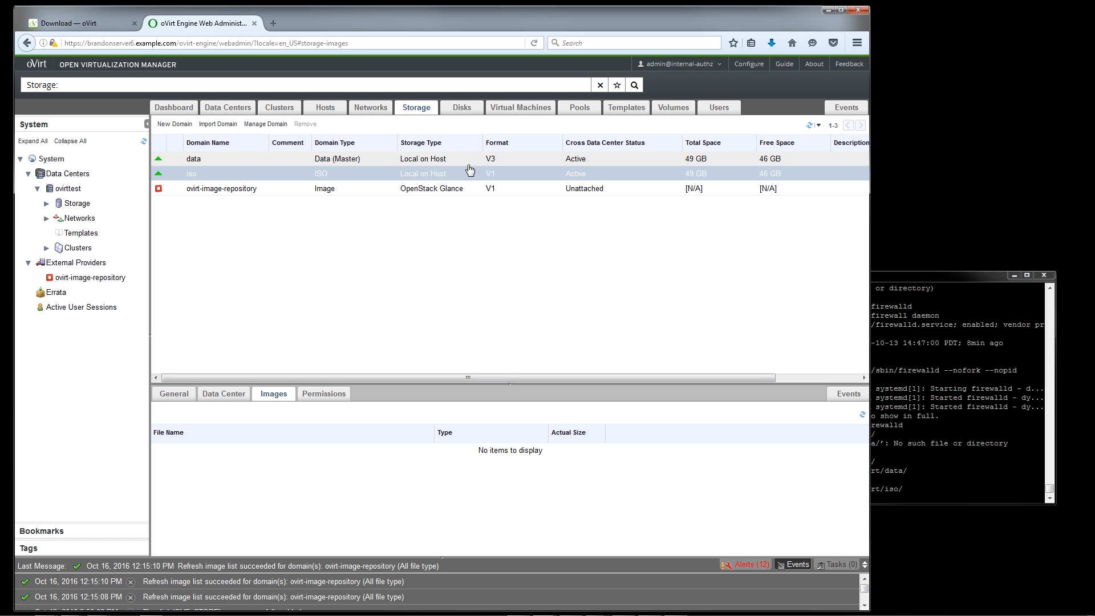
pyautogui.click(459, 162)
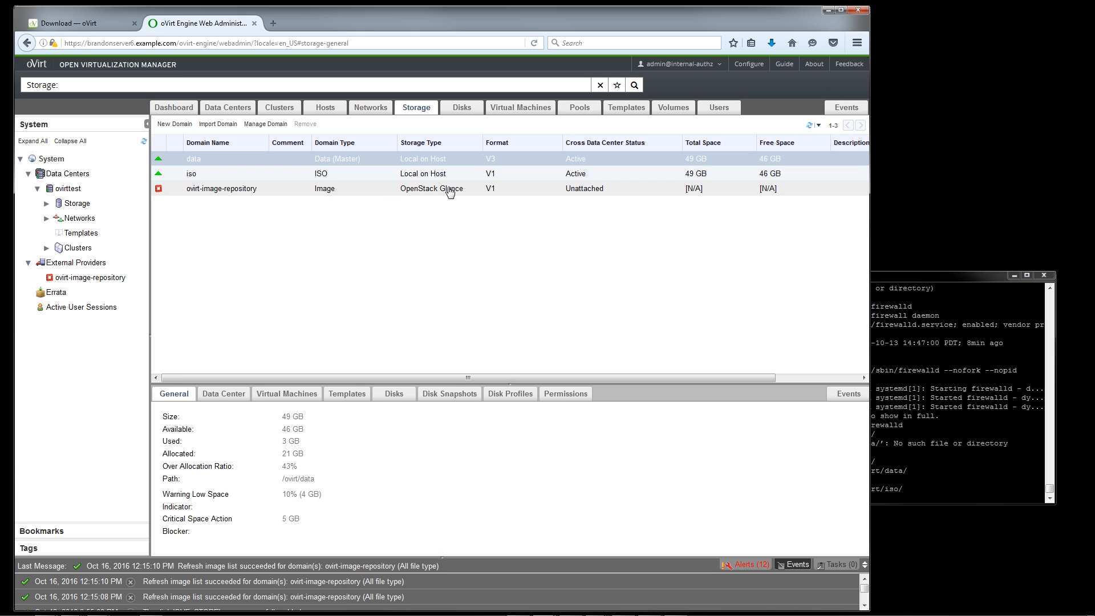
pyautogui.click(450, 191)
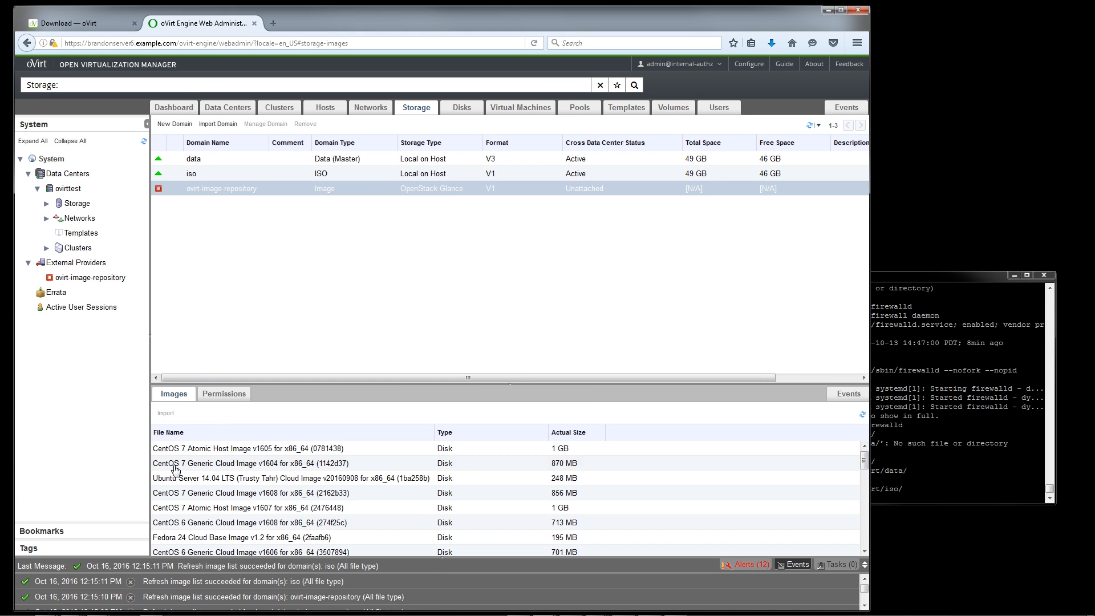
pyautogui.click(373, 508)
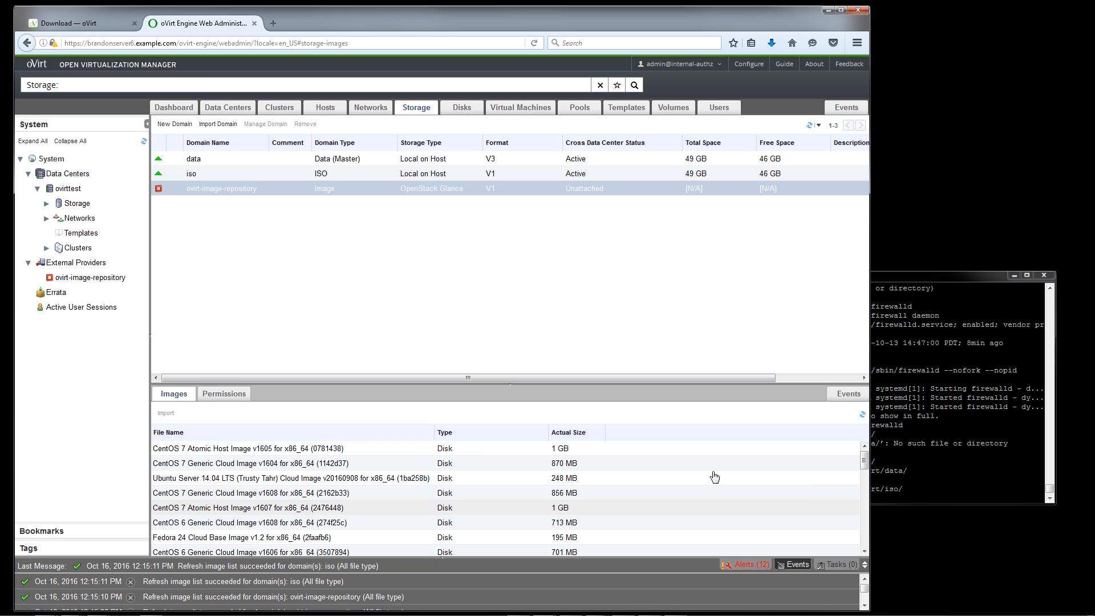
pyautogui.moveTo(864, 463)
pyautogui.mouseDown()
pyautogui.moveTo(865, 558)
pyautogui.moveTo(865, 444)
pyautogui.mouseUp()
# Install Samba in the server's terminal with yum install -y samba
pyautogui.click(932, 442)
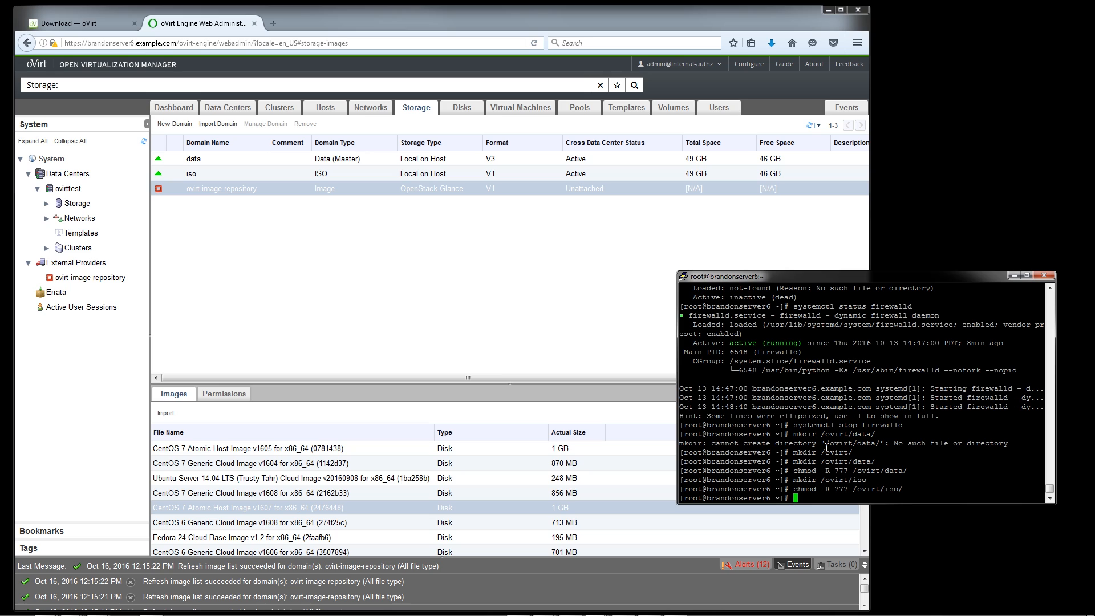
pyautogui.write('yum install -y samba')
pyautogui.press('Return')
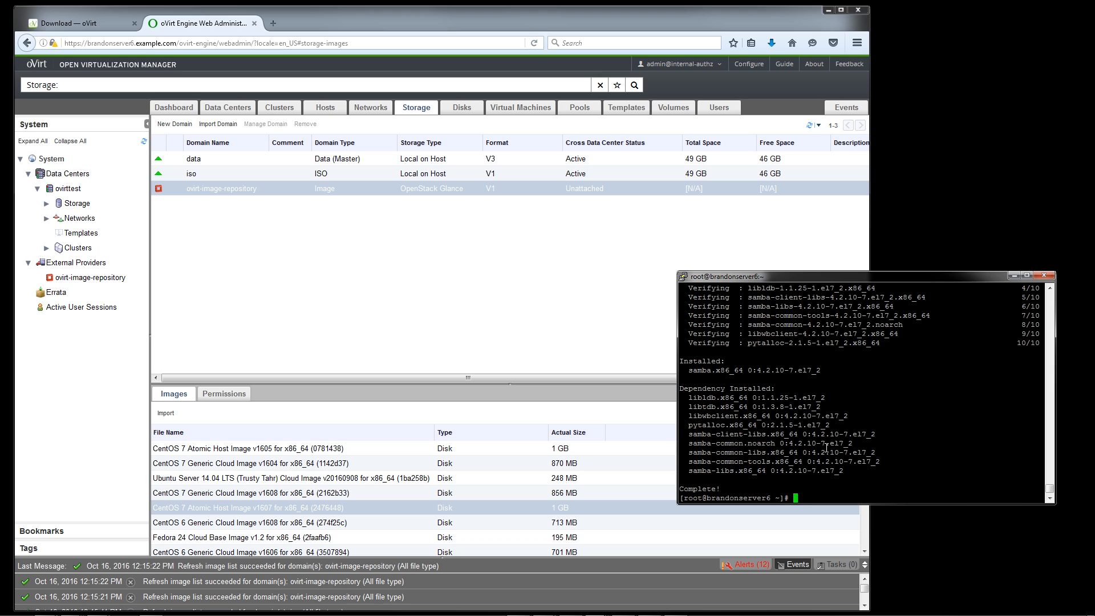
# Stop the iptables service with systemctl
pyautogui.write('systemctl stop iptables')
pyautogui.press('Return')
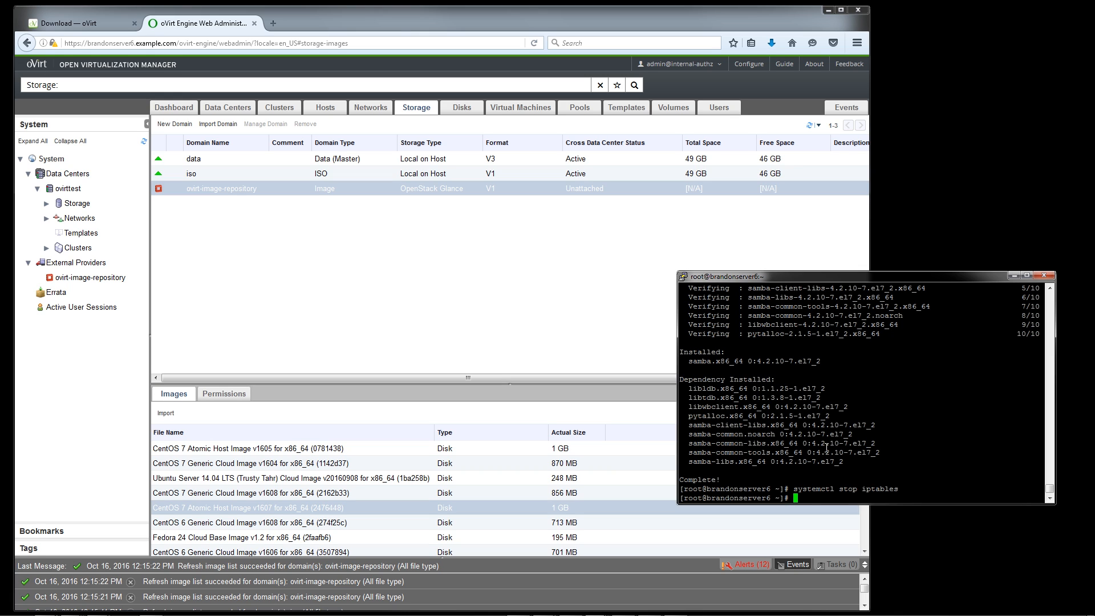
# Open the Samba configuration file /etc/samba/smb.conf in vi
pyautogui.write('vi /etc/smb')
pyautogui.press('BackSpace')
pyautogui.press('BackSpace')
pyautogui.write('amba/smb.conf')
pyautogui.press('Return')
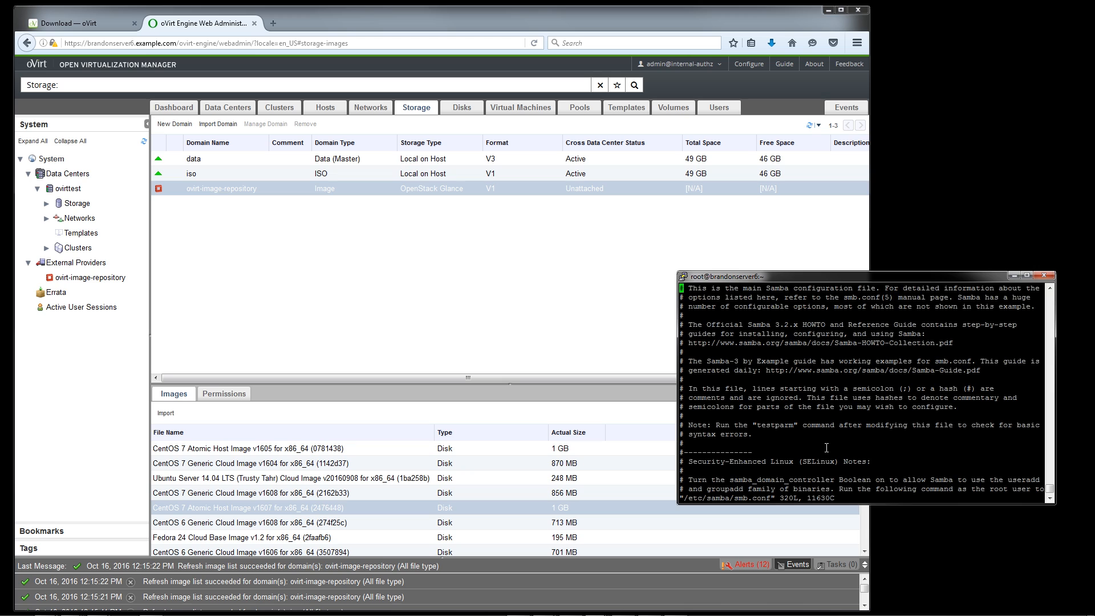
# Add an [iso] share section header at the end of smb.conf, below the commented public share
pyautogui.hotkey('shift', 'g')
pyautogui.press('w')
pyautogui.press('w')
pyautogui.press('w')
pyautogui.press('w')
pyautogui.press('w')
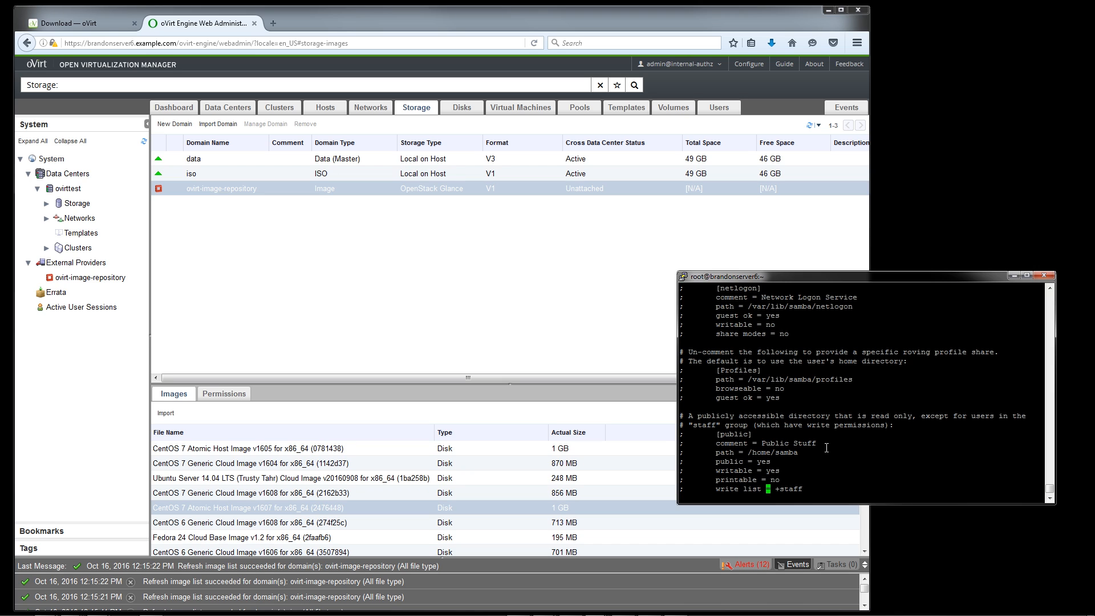
pyautogui.press('e')
pyautogui.press('a')
pyautogui.press('Return')
pyautogui.press('Return')
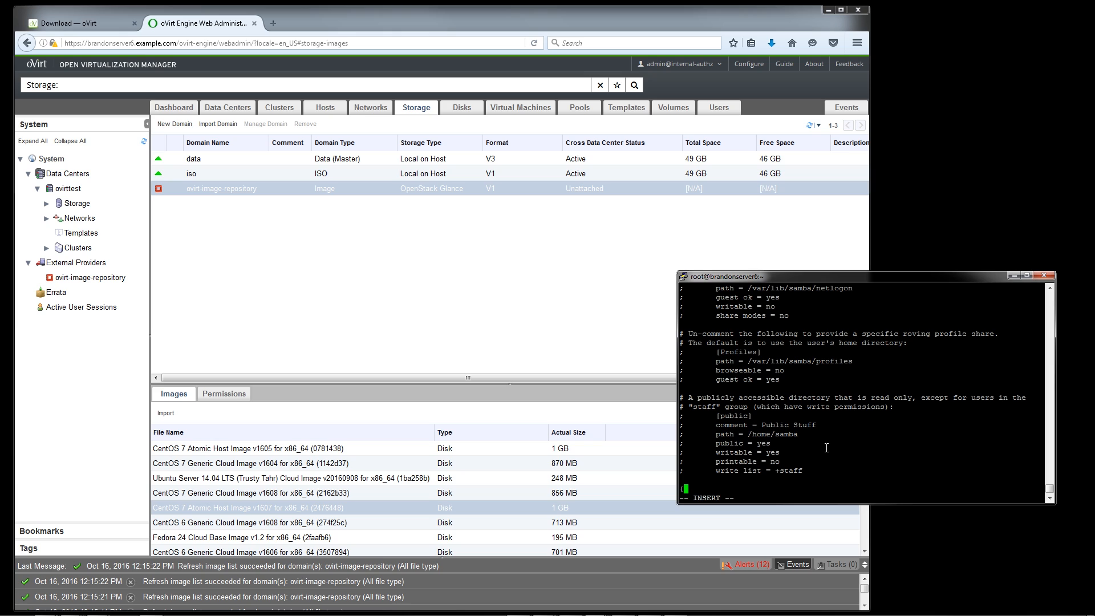
pyautogui.write('[iso]')
pyautogui.press('Return')
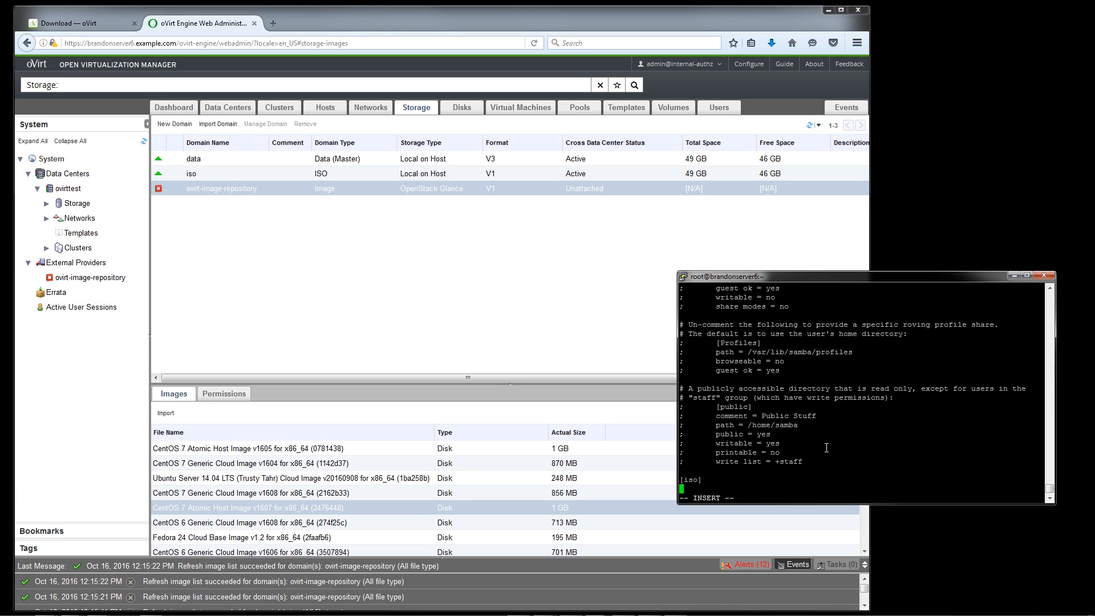
# Give the iso share the path /ovirt/iso and set writeable to yes
pyautogui.write('path = /ovirt/iso')
pyautogui.press('Return')
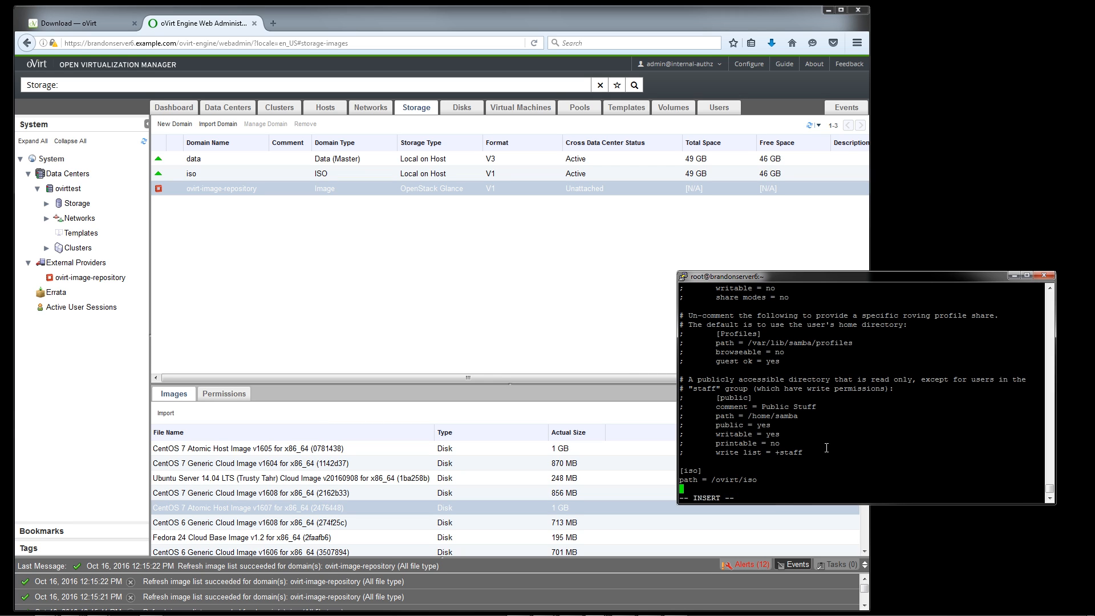
pyautogui.write('writeabl')
pyautogui.write('e =-')
pyautogui.write('yes')
pyautogui.press('Return')
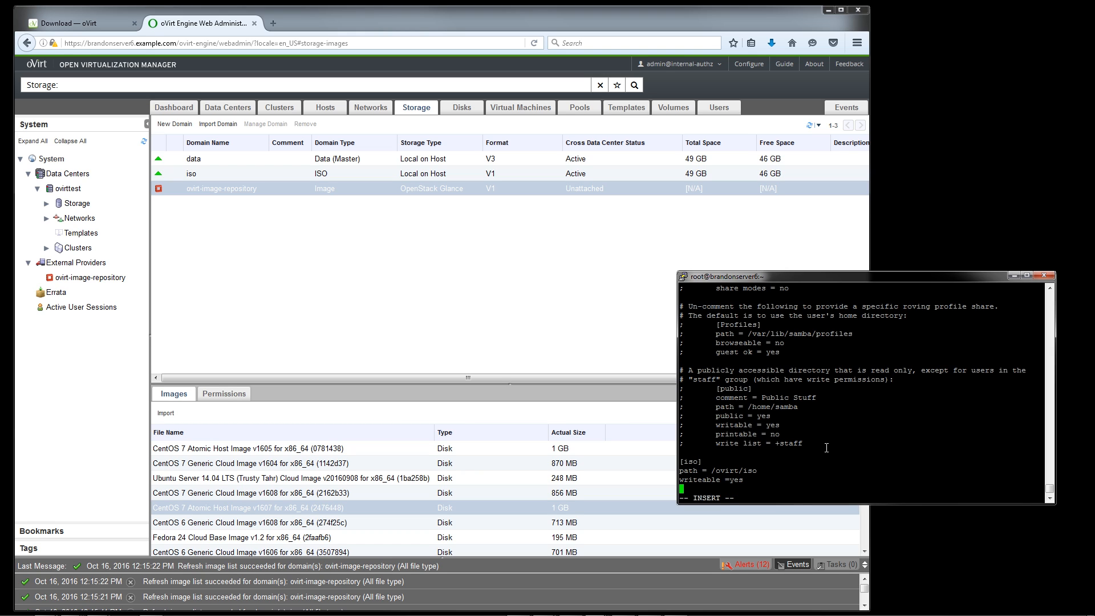
# Save the Samba configuration file and quit vi
pyautogui.press('Escape')
pyautogui.write(':wq')
pyautogui.press('Return')
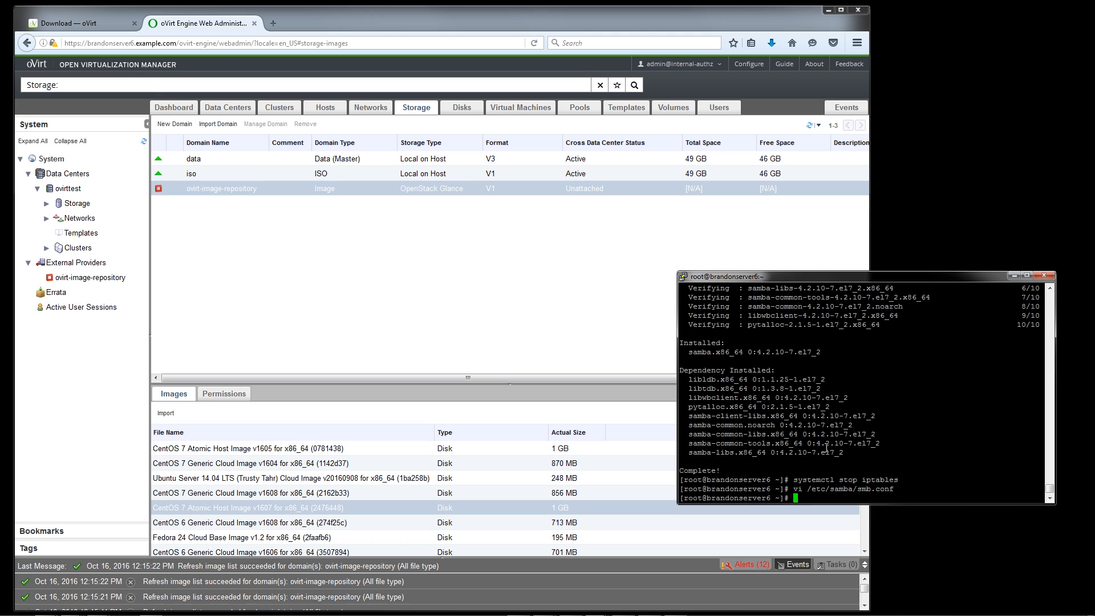
pyautogui.write('useradd br')
pyautogui.write('andon')
pyautogui.press('BackSpace')
pyautogui.press('BackSpace')
pyautogui.press('BackSpace')
pyautogui.press('BackSpace')
pyautogui.press('BackSpace')
pyautogui.press('BackSpace')
pyautogui.press('BackSpace')
pyautogui.press('BackSpace')
pyautogui.press('BackSpace')
pyautogui.press('BackSpace')
pyautogui.press('BackSpace')
pyautogui.press('BackSpace')
pyautogui.press('BackSpace')
pyautogui.press('BackSpace')
pyautogui.press('BackSpace')
# Add the server's user account to Samba with smbpasswd -a, and enter and confirm its SMB password
pyautogui.write('smbpasswd =a')
pyautogui.press('BackSpace')
pyautogui.press('BackSpace')
pyautogui.write('a brandon')
pyautogui.press('Return')
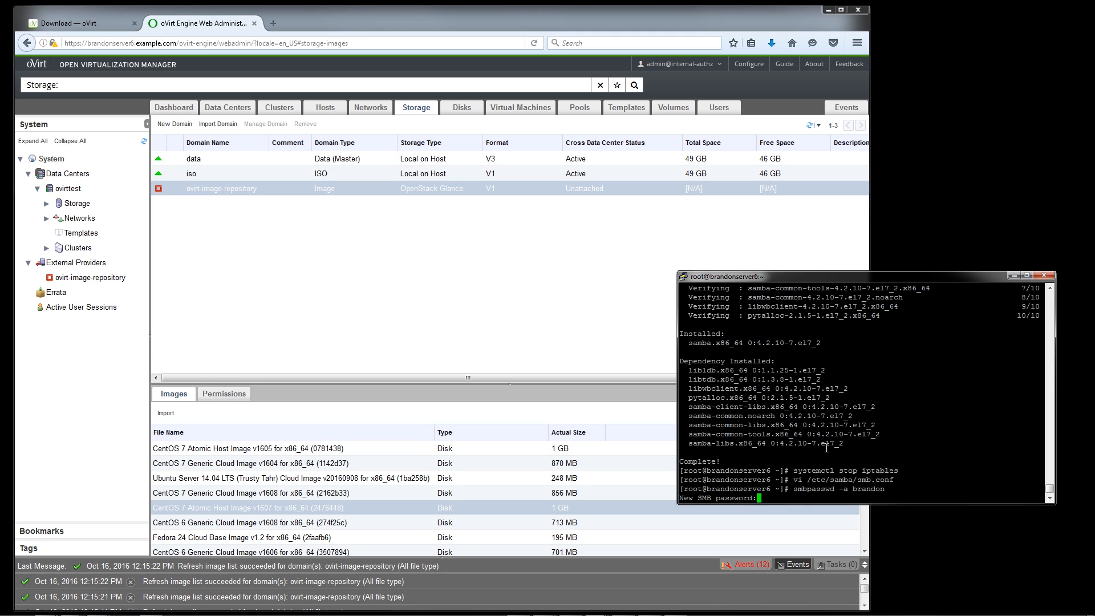
pyautogui.press('Return')
pyautogui.press('Return')
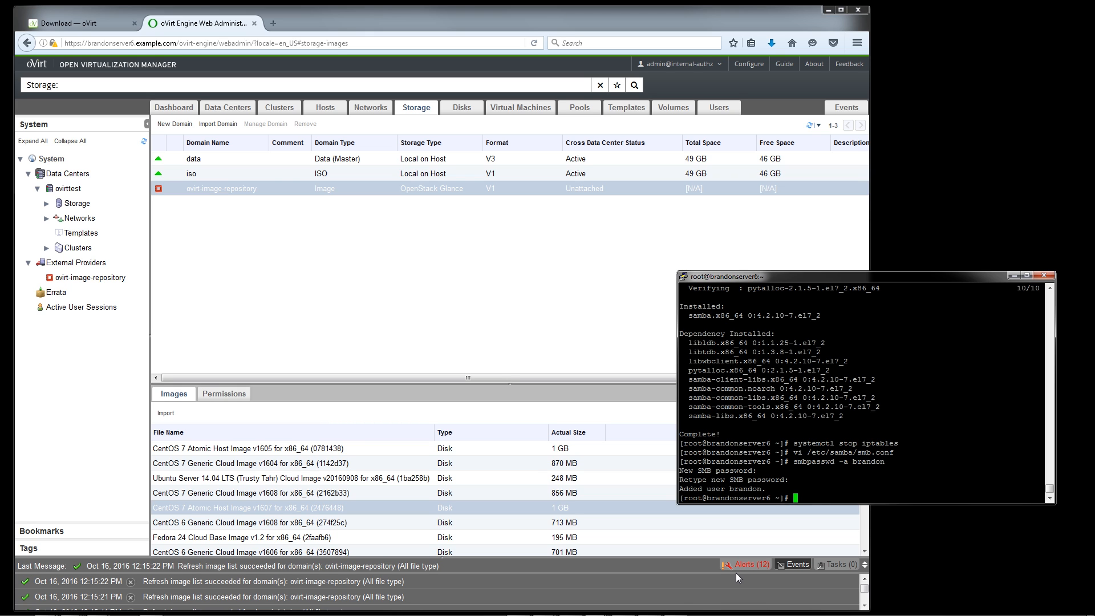
# Enable and start the smb and nmb services and list the server's network addresses with ip addr
pyautogui.write('se')
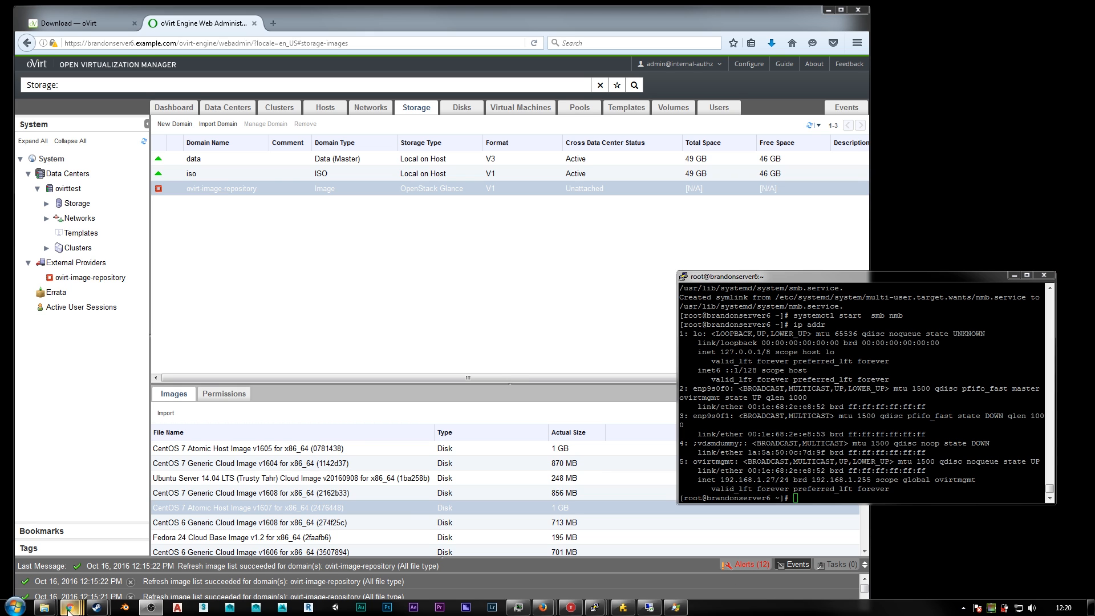
# Map the network folder \\192.168.1.27\iso\ to drive V: in Windows, connecting with different credentials
pyautogui.click(72, 607)
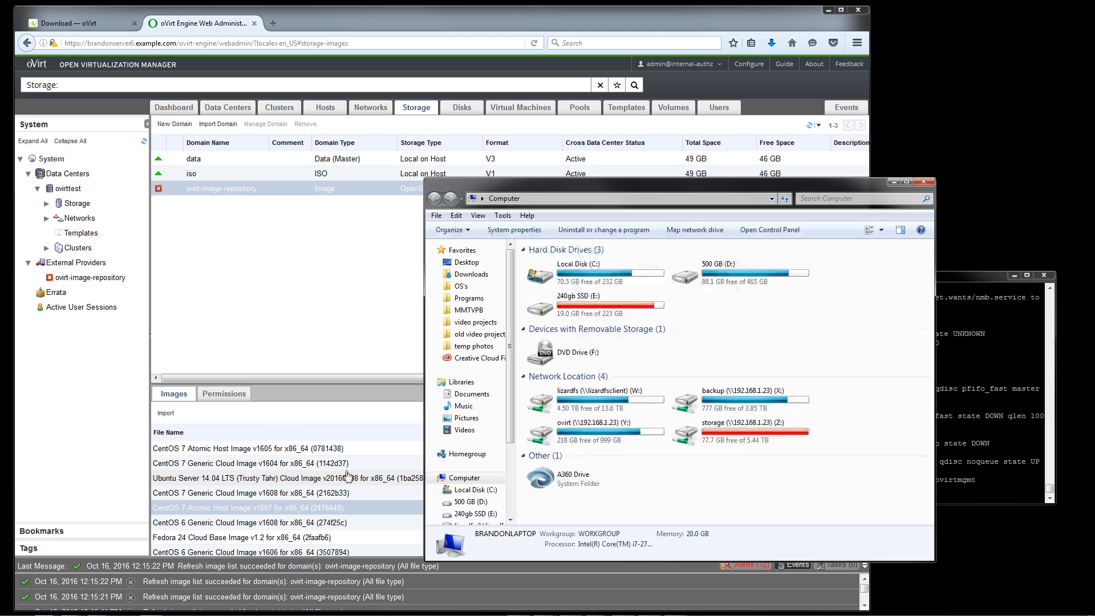
pyautogui.click(691, 230)
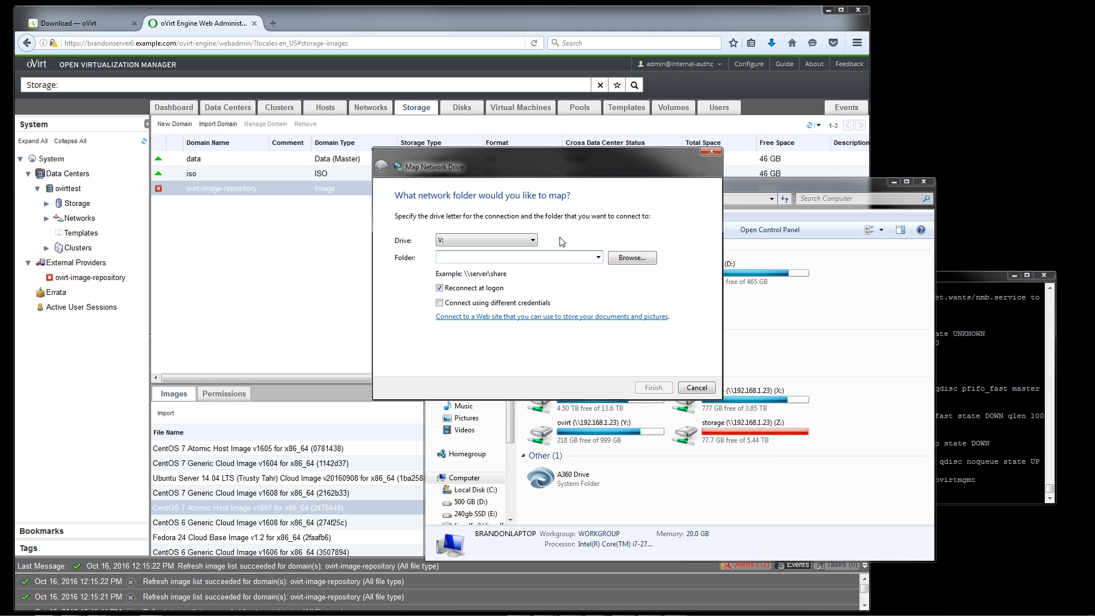
pyautogui.write('\\\\192.168.1.27\\iso\\')
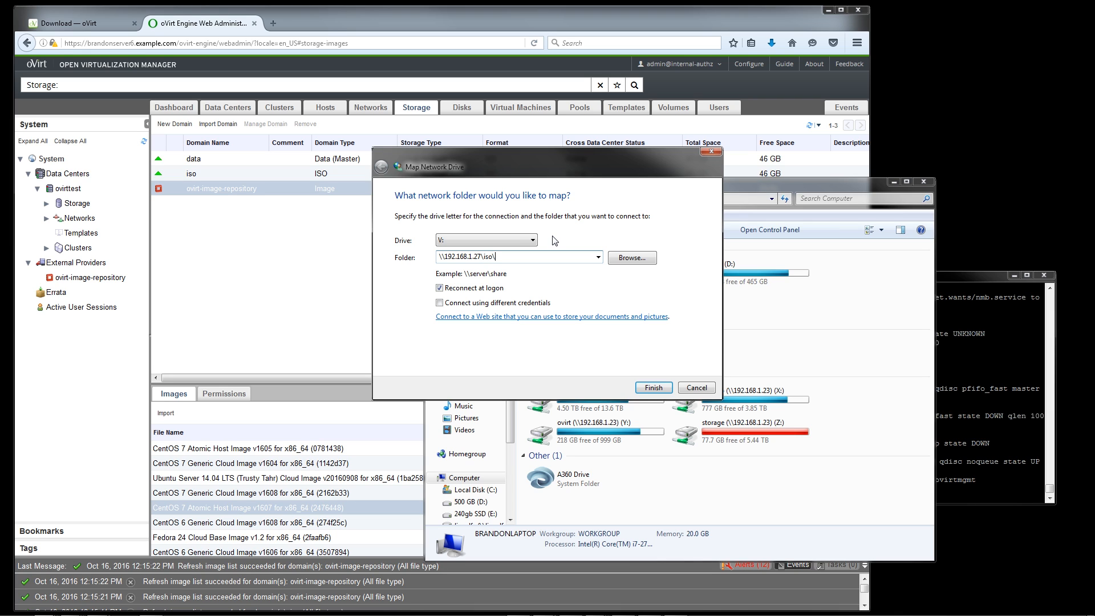
pyautogui.press('Tab')
pyautogui.press('Tab')
pyautogui.press('Return')
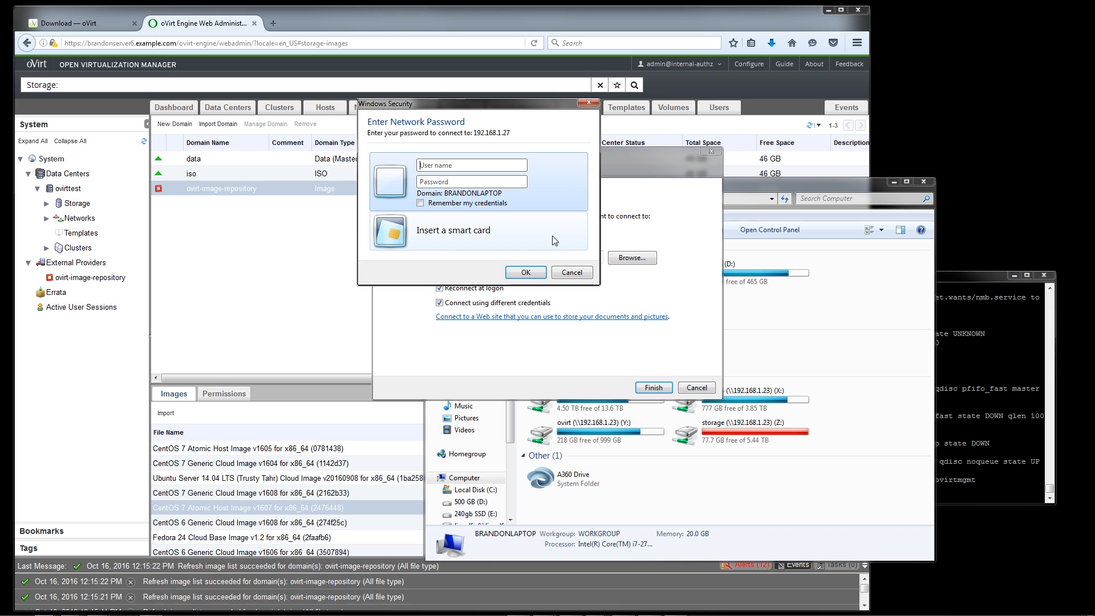
# Enter the Samba user name and password to connect to the iso share
pyautogui.write('brandon')
pyautogui.press('Tab')
pyautogui.write('●●●●●●●●')
pyautogui.press('Return')
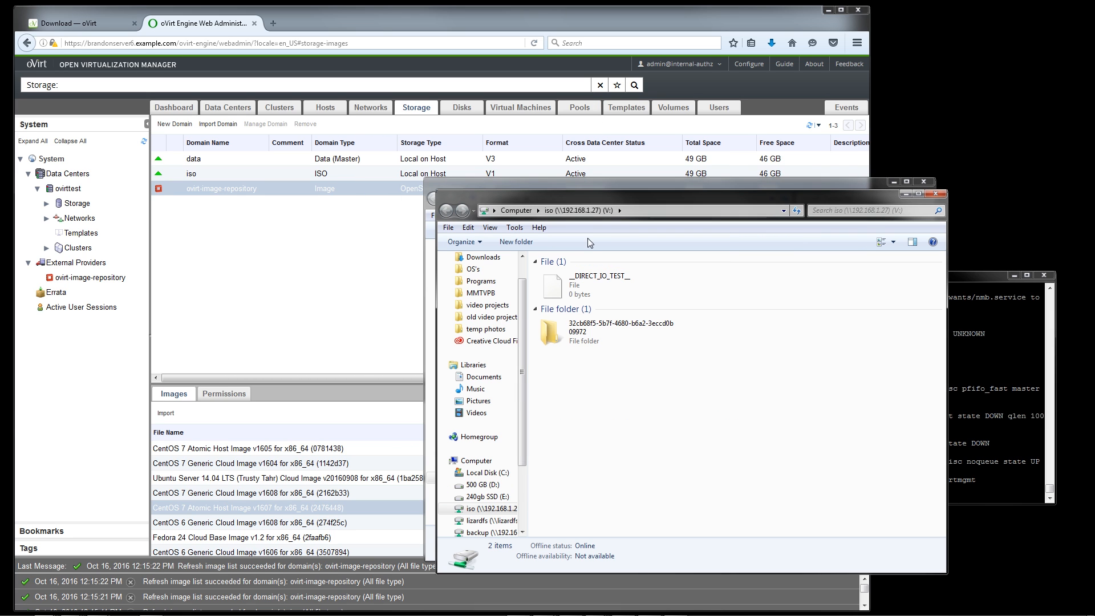
pyautogui.doubleClick(646, 337)
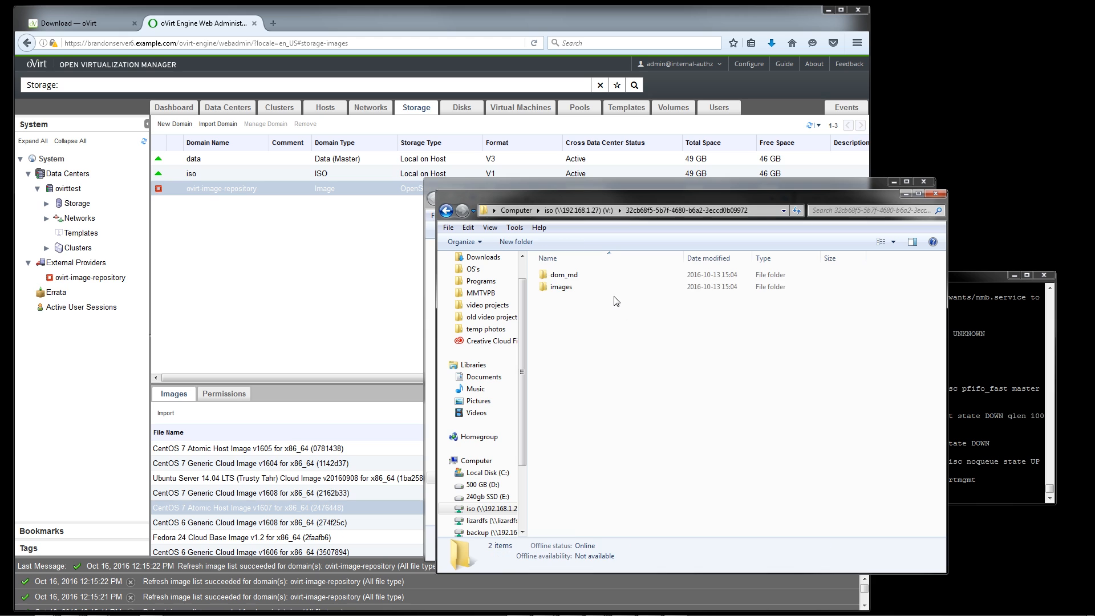
pyautogui.doubleClick(601, 285)
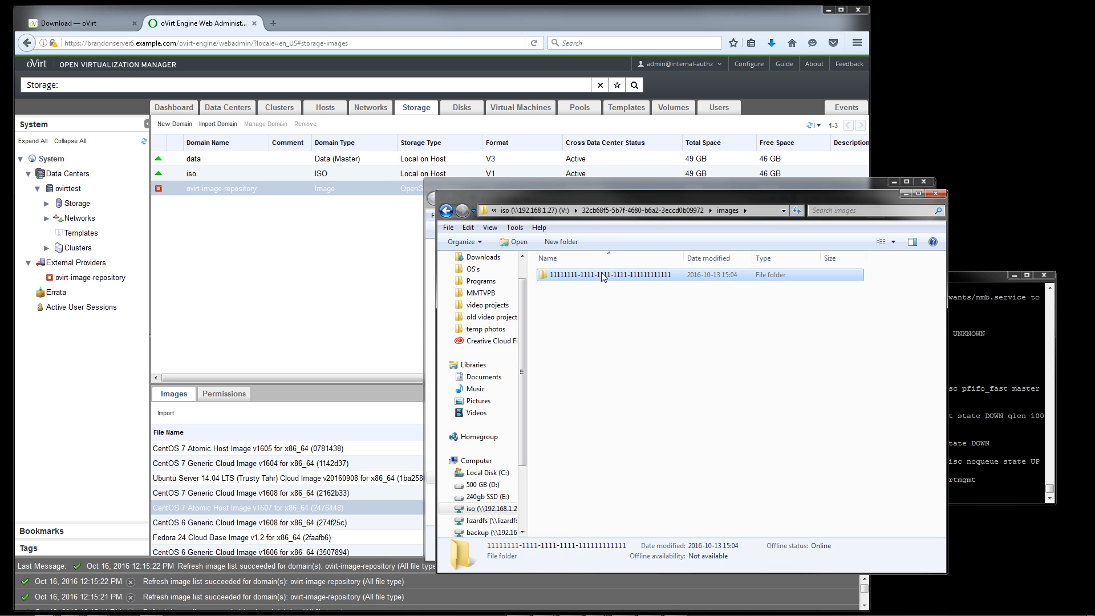
pyautogui.doubleClick(605, 275)
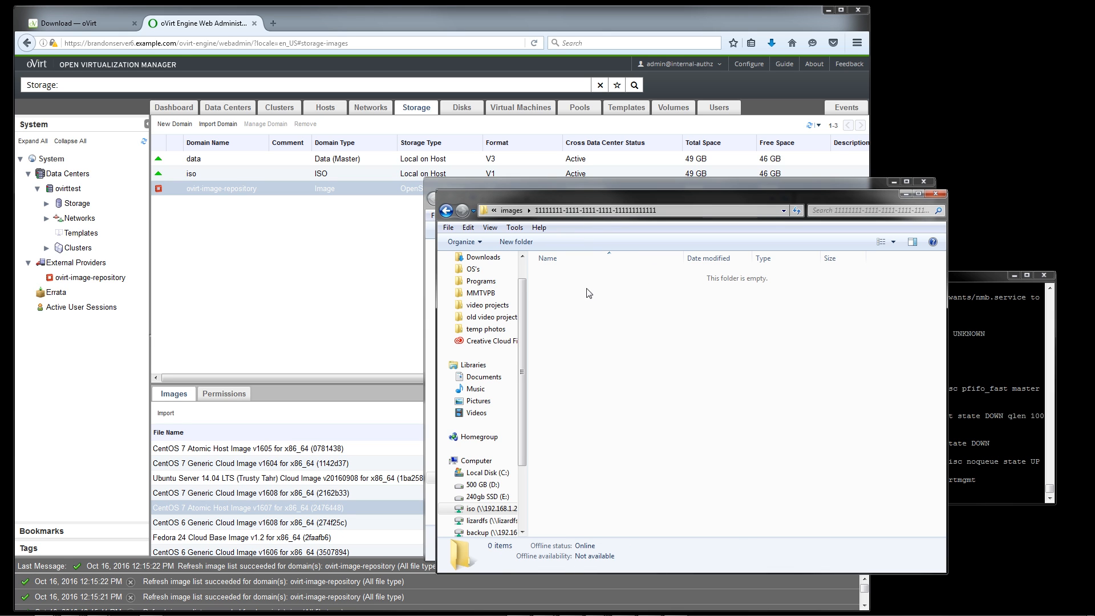
# In a second file window, browse to OS's/LINUX/linuxmint and try to copy linuxmint-18-cinnamon-64bit.iso into the share's images subfolder
pyautogui.hotkey('ctrl', 'n')
pyautogui.click(636, 220)
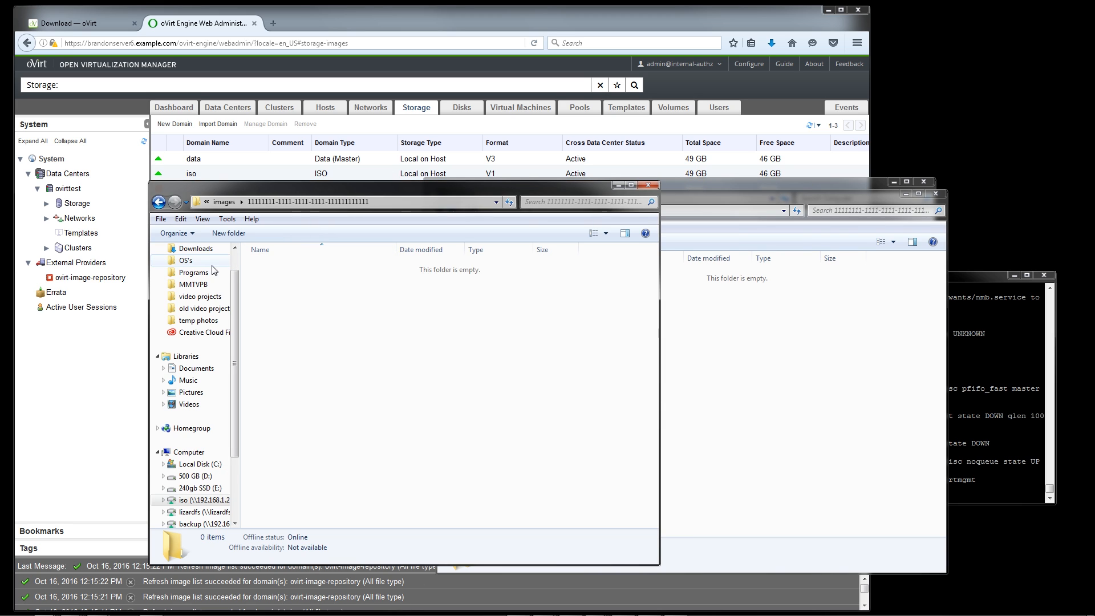
pyautogui.click(185, 260)
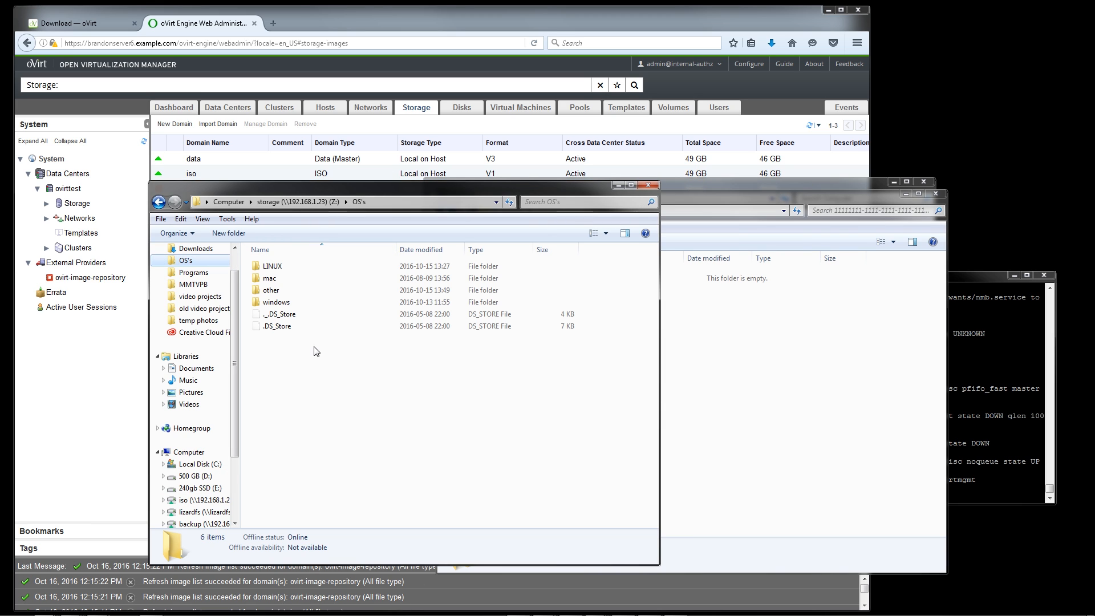
pyautogui.doubleClick(303, 268)
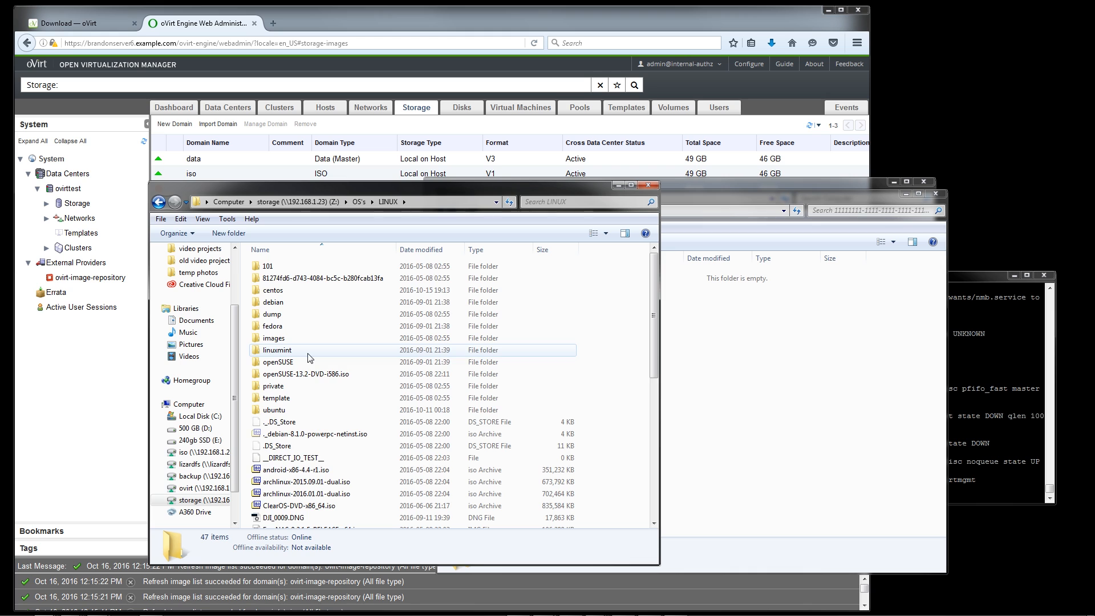
pyautogui.doubleClick(309, 350)
pyautogui.click(308, 279)
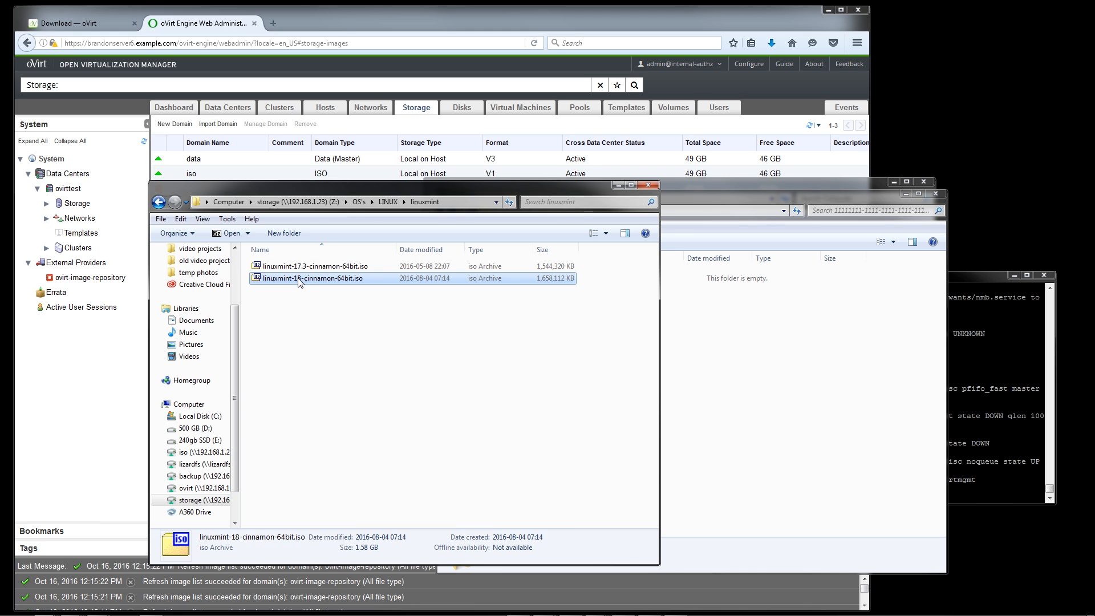
pyautogui.moveTo(308, 278); pyautogui.dragTo(819, 393)
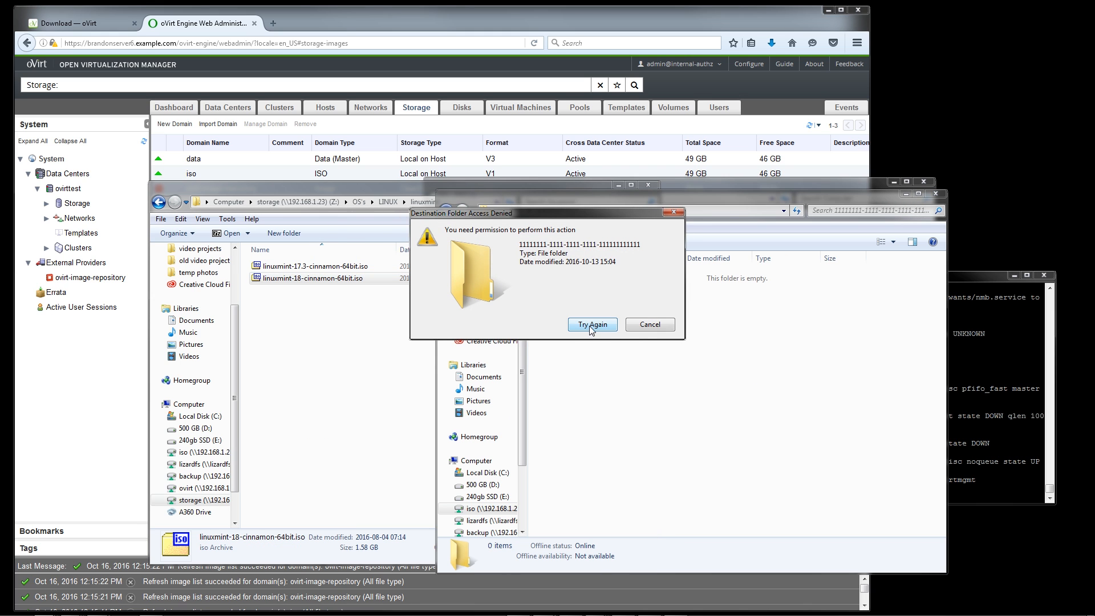
# Switch to the server terminal and recursively grant full permissions with chmod -R 777 /ovirt/iso/
pyautogui.click(992, 444)
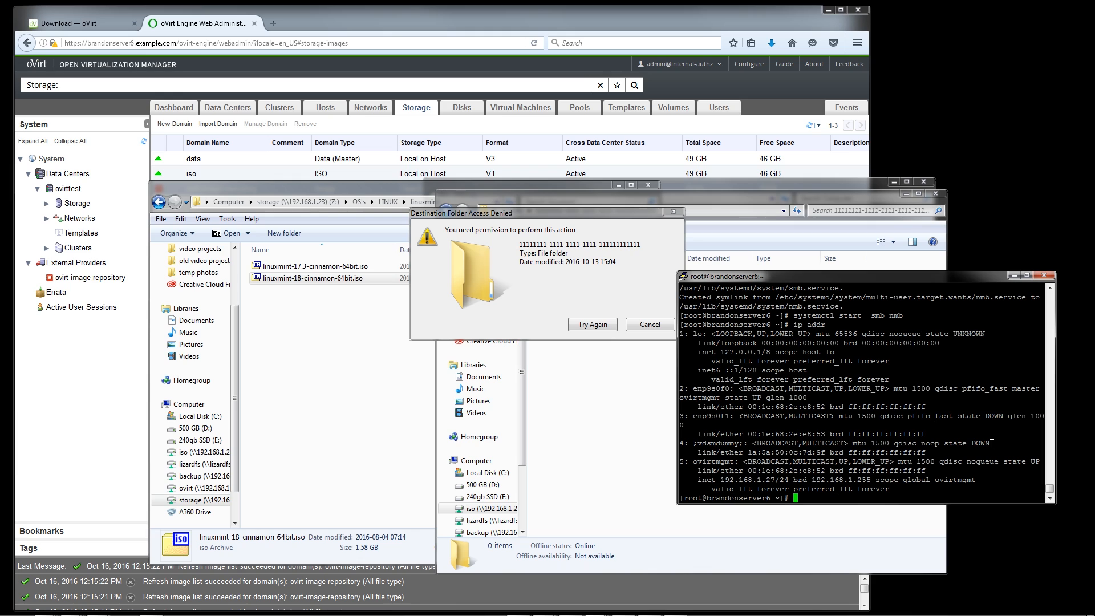
pyautogui.write('c')
pyautogui.write('hmod -')
pyautogui.write('r 777')
pyautogui.write(' /mnt/i')
pyautogui.write('vr')
pyautogui.press('Left')
pyautogui.press('Left')
pyautogui.press('Left')
pyautogui.press('Left')
pyautogui.press('Left')
pyautogui.press('Left')
pyautogui.press('Left')
pyautogui.press('Left')
pyautogui.press('Left')
pyautogui.press('Left')
pyautogui.press('Left')
pyautogui.press('Left')
pyautogui.press('BackSpace')
pyautogui.write('R')
pyautogui.press('Right')
pyautogui.press('Right')
pyautogui.press('Right')
pyautogui.press('Right')
pyautogui.press('Right')
pyautogui.press('Right')
pyautogui.press('Right')
pyautogui.press('Right')
pyautogui.press('Right')
pyautogui.press('Right')
pyautogui.press('Right')
pyautogui.press('Right')
pyautogui.press('Right')
pyautogui.press('BackSpace')
pyautogui.press('BackSpace')
pyautogui.press('BackSpace')
pyautogui.press('BackSpace')
pyautogui.press('BackSpace')
pyautogui.press('BackSpace')
pyautogui.press('BackSpace')
pyautogui.write('ovirt/iso/')
pyautogui.press('Return')
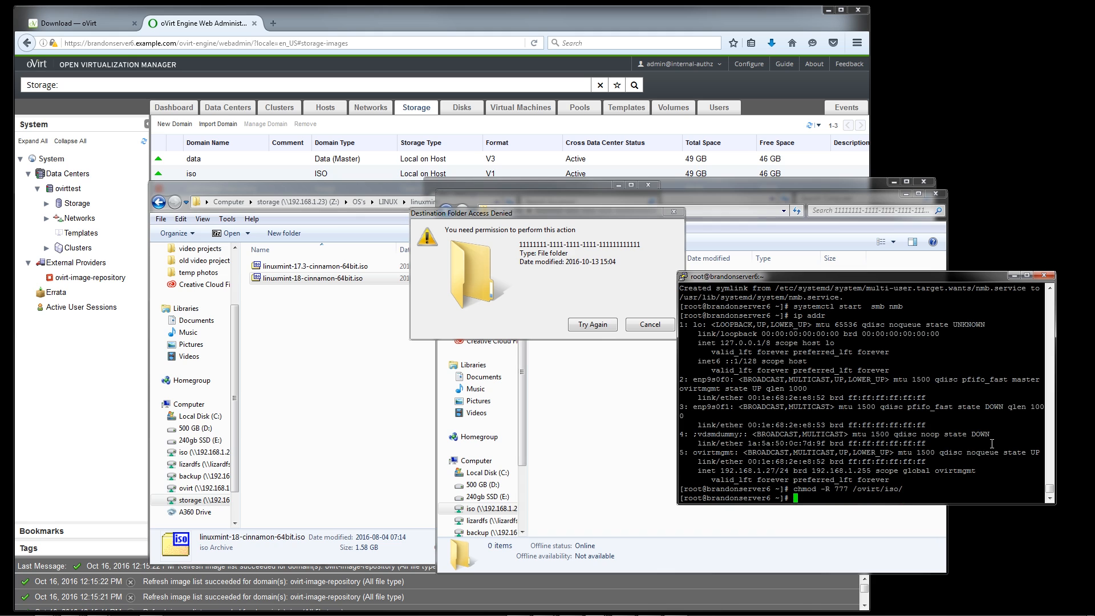
# Retry the Linux Mint ISO copy, show its transfer details, and move the progress dialog clear of the file windows
pyautogui.click(592, 328)
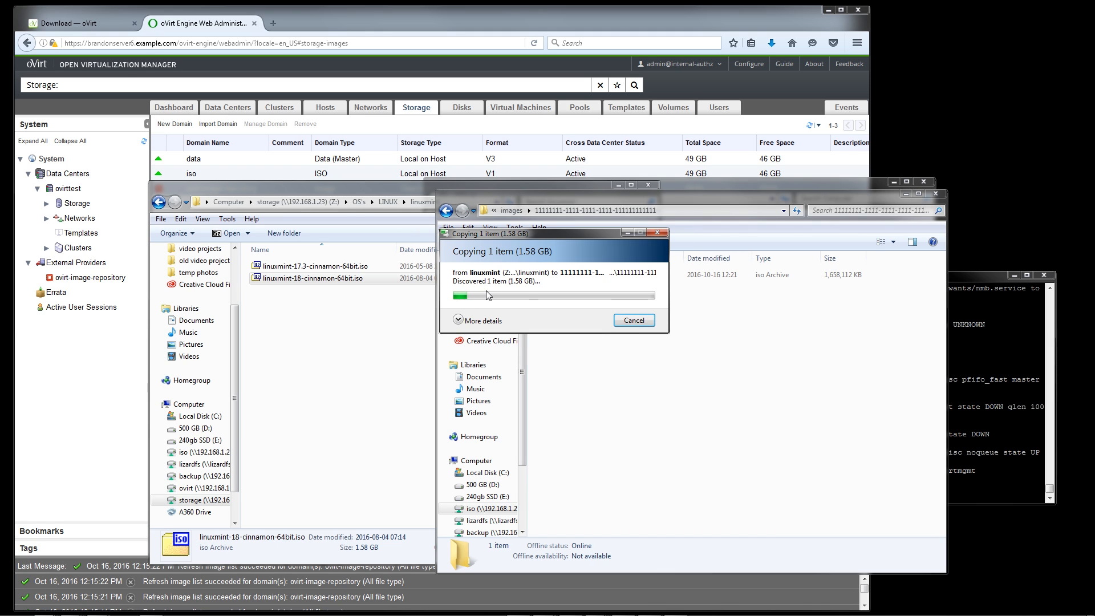
pyautogui.click(458, 320)
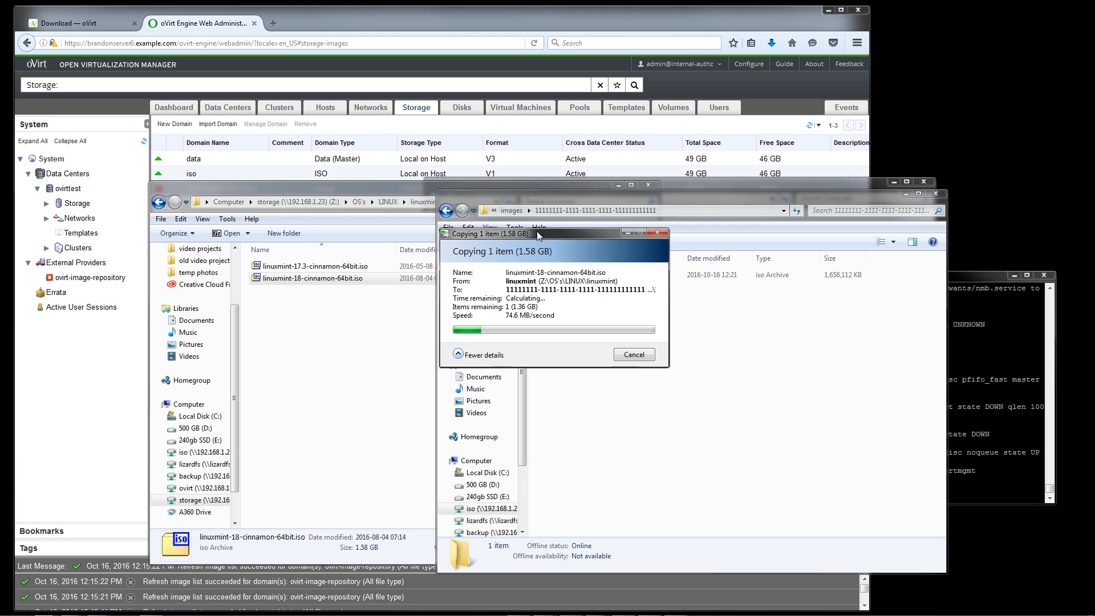
pyautogui.moveTo(534, 233); pyautogui.dragTo(947, 33)
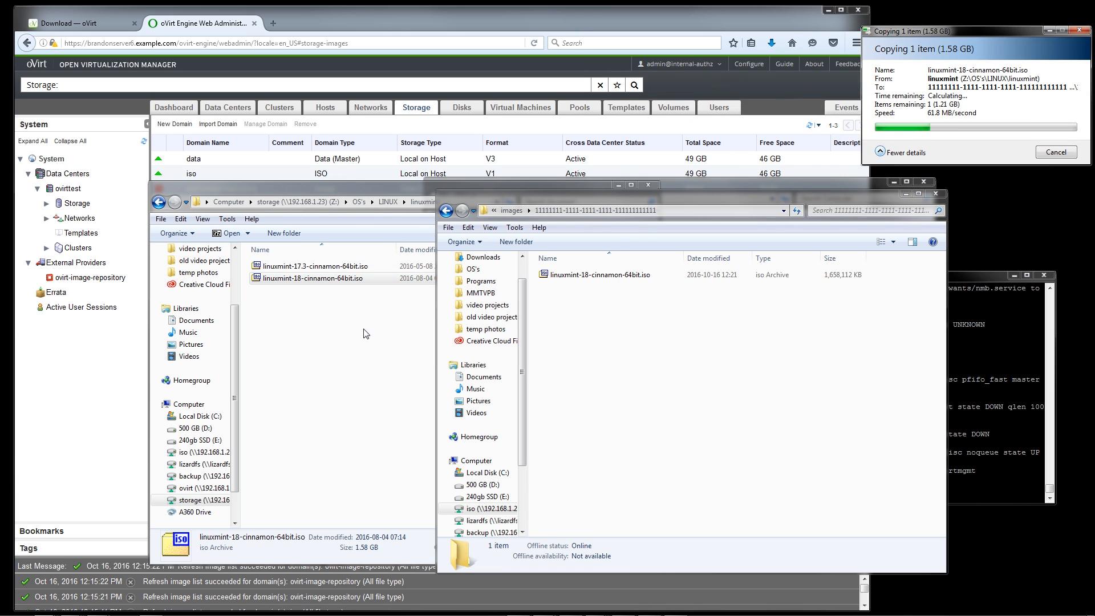
# Browse from the linuxmint folder back to OS's and into windows/from imagine X/Win7ProSP1
pyautogui.click(364, 330)
pyautogui.click(389, 202)
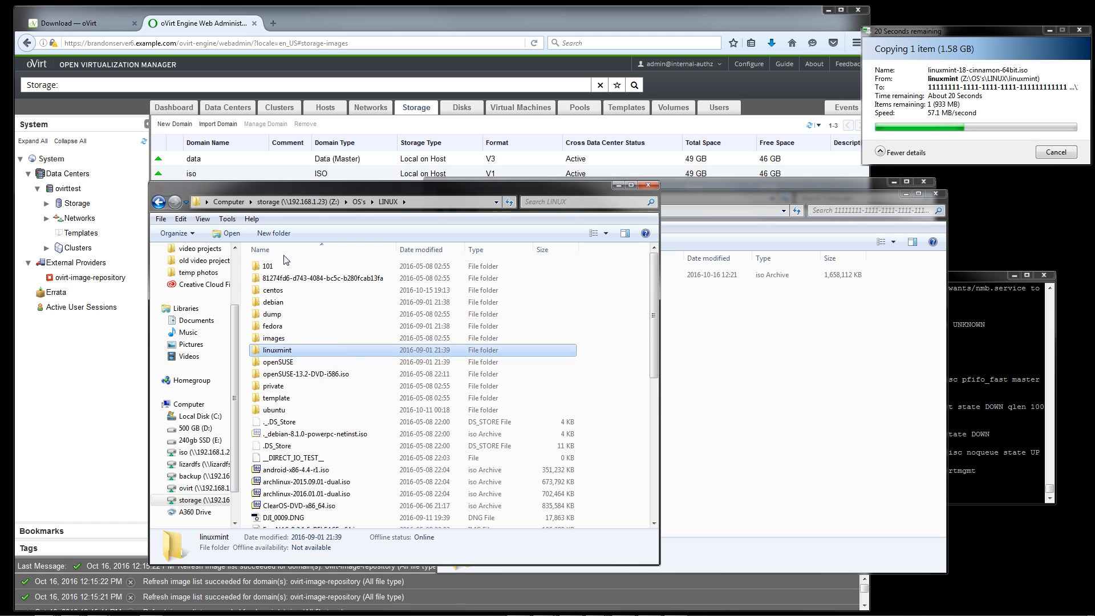
pyautogui.click(363, 204)
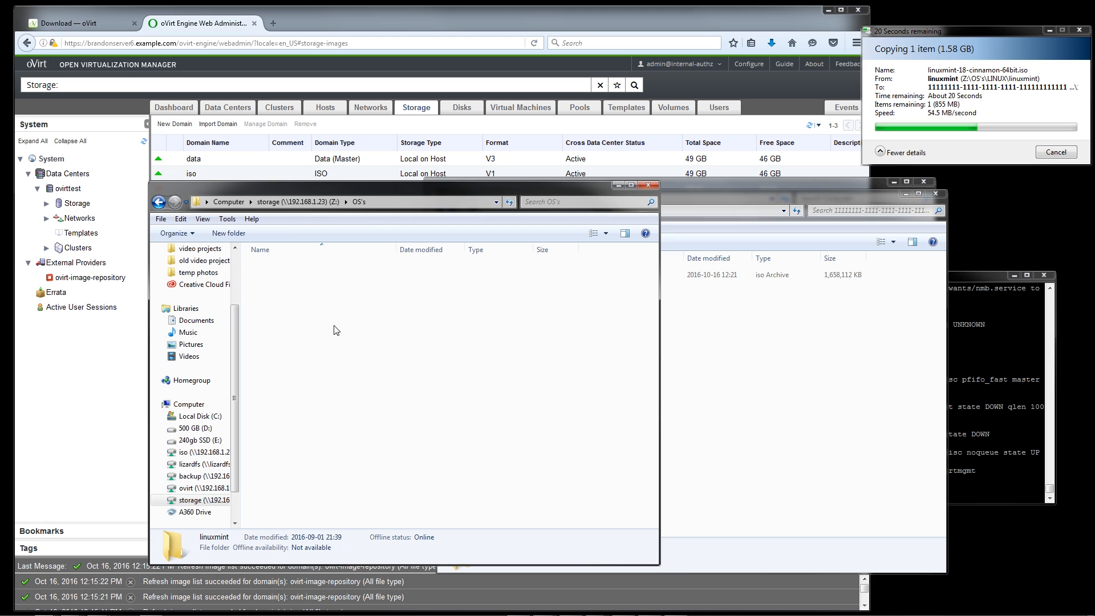
pyautogui.doubleClick(305, 297)
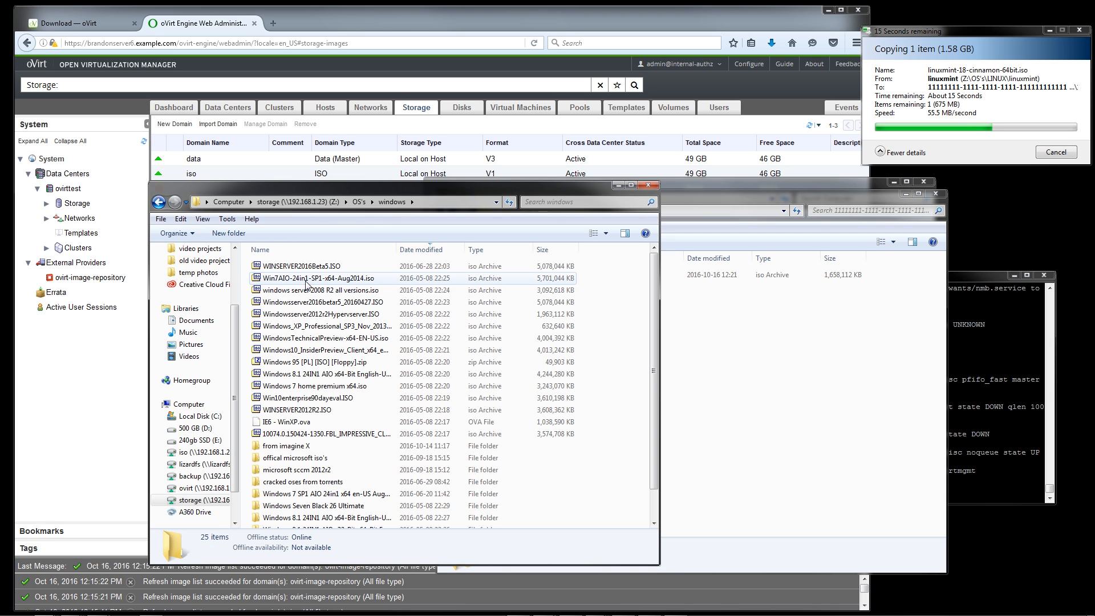
pyautogui.doubleClick(304, 445)
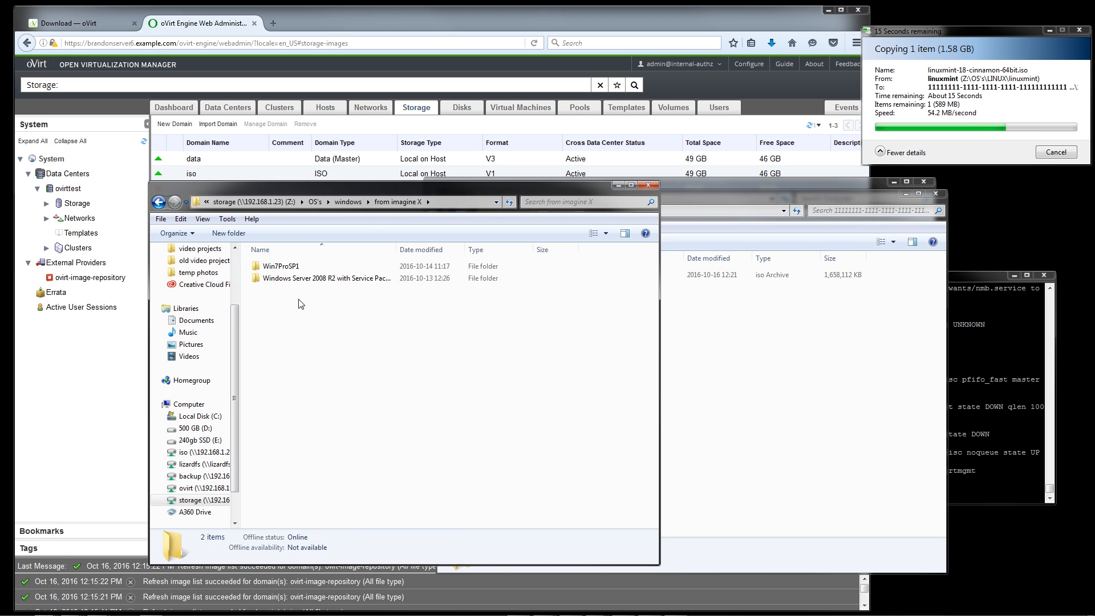
pyautogui.doubleClick(302, 266)
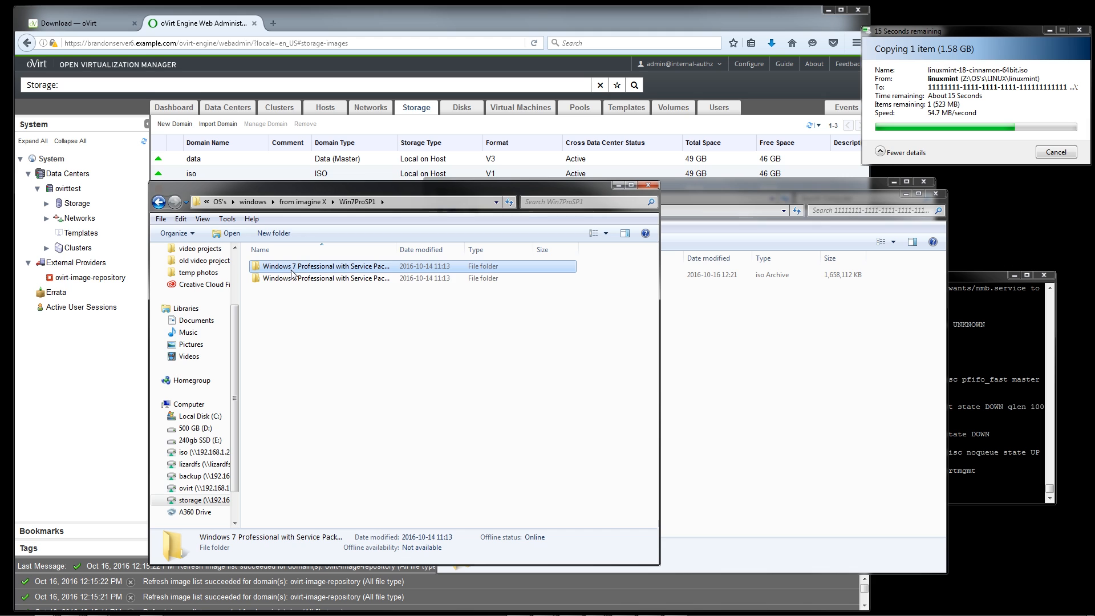
# Copy the ISO from the Windows 7 Professional with Service Pack 1 (x64) folder into the share's images subfolder
pyautogui.click(290, 277)
pyautogui.doubleClick(285, 275)
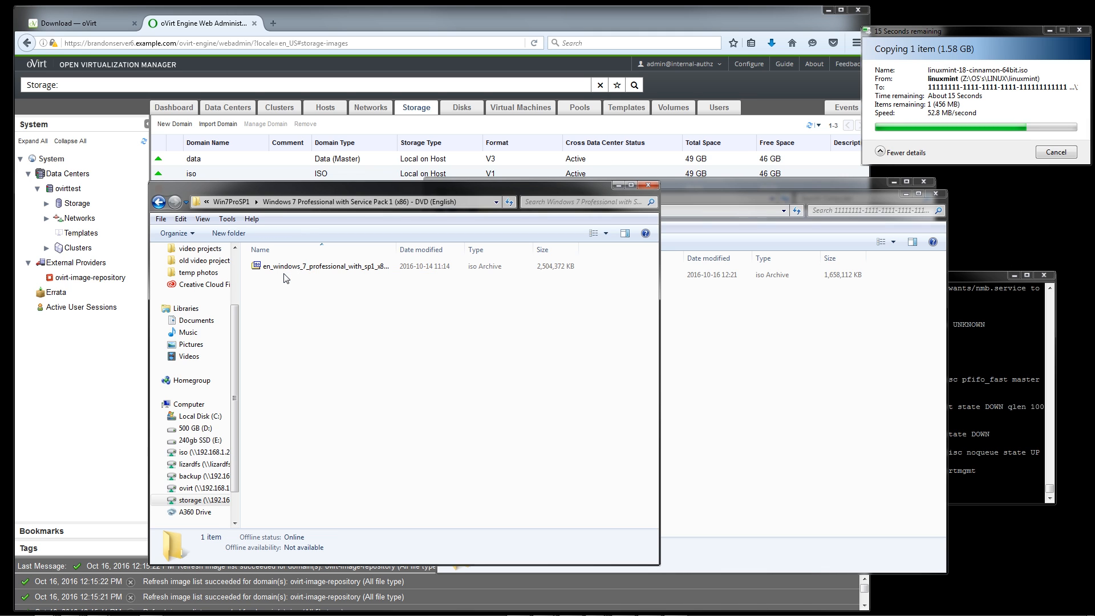
pyautogui.hotkey('alt', 'Left')
pyautogui.click(300, 266)
pyautogui.doubleClick(301, 266)
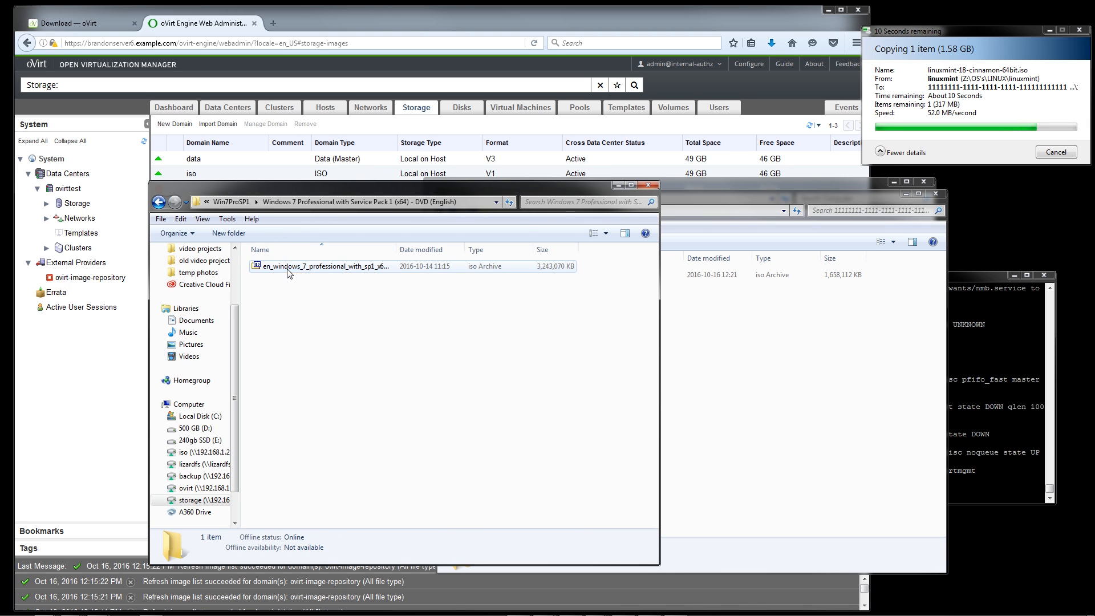
pyautogui.moveTo(303, 266); pyautogui.dragTo(803, 333)
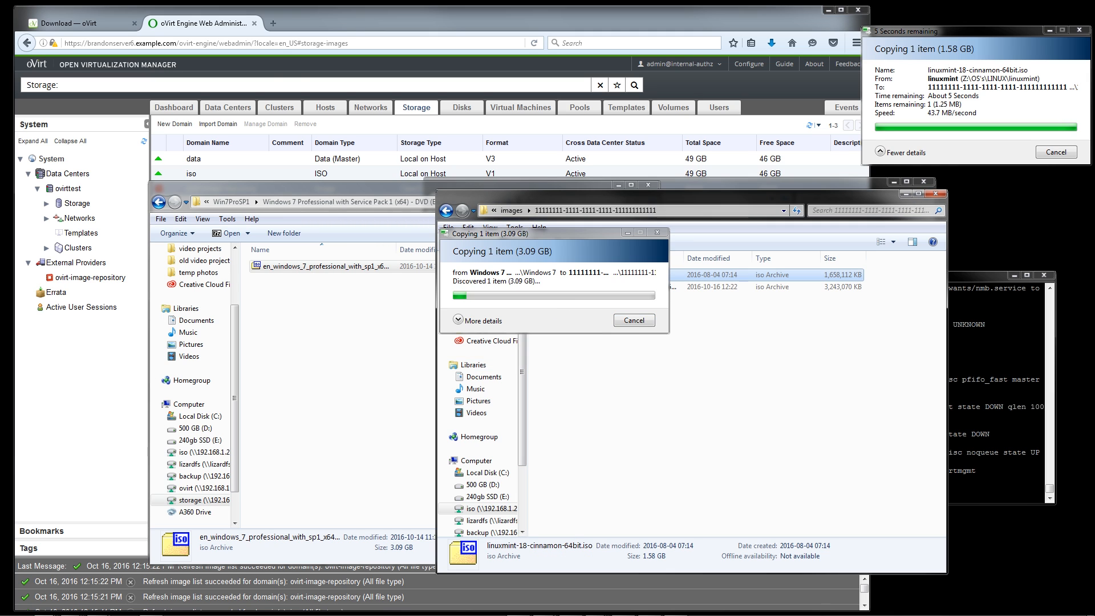
# Search the web for virtio drivers in a new Firefox tab and follow the KVM driver page to Fedora's latest Windows VirtIO drivers
pyautogui.click(337, 23)
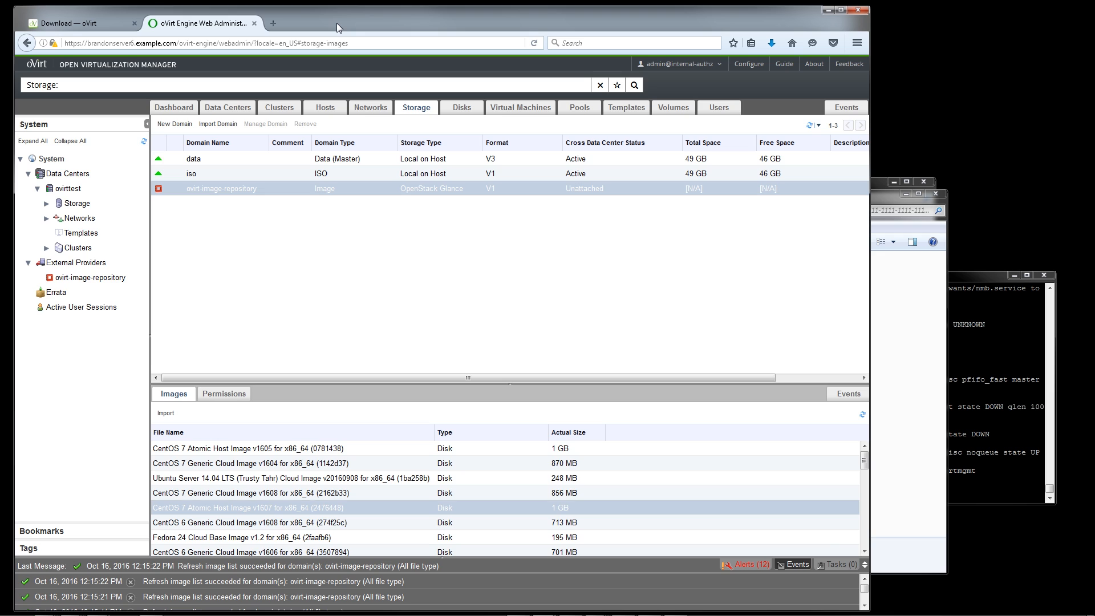
pyautogui.hotkey('ctrl', 't')
pyautogui.write('vi')
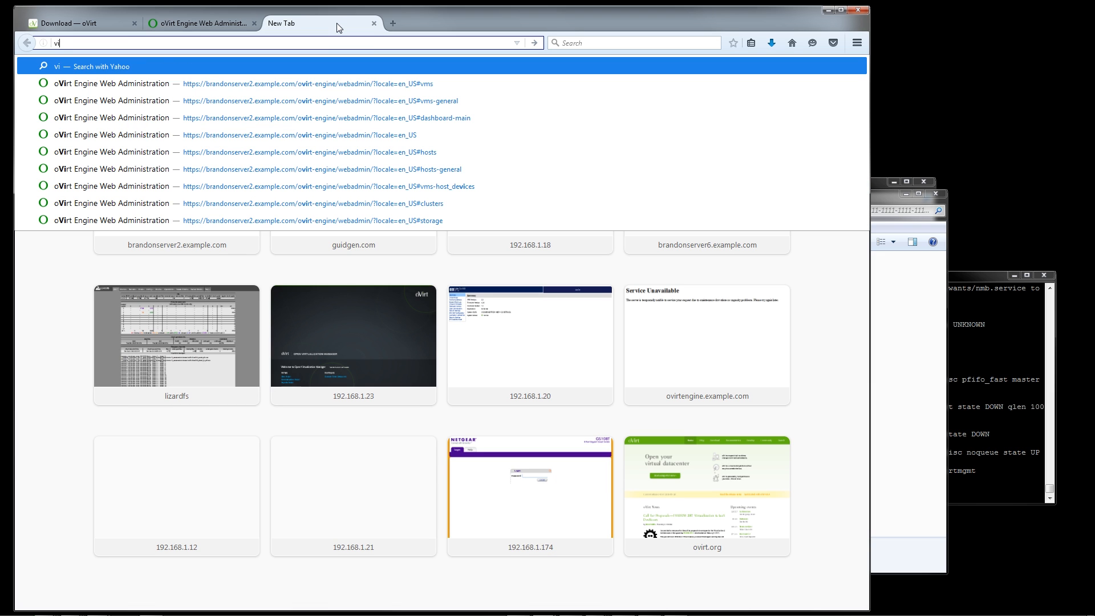
pyautogui.write('rtio drivers')
pyautogui.press('Return')
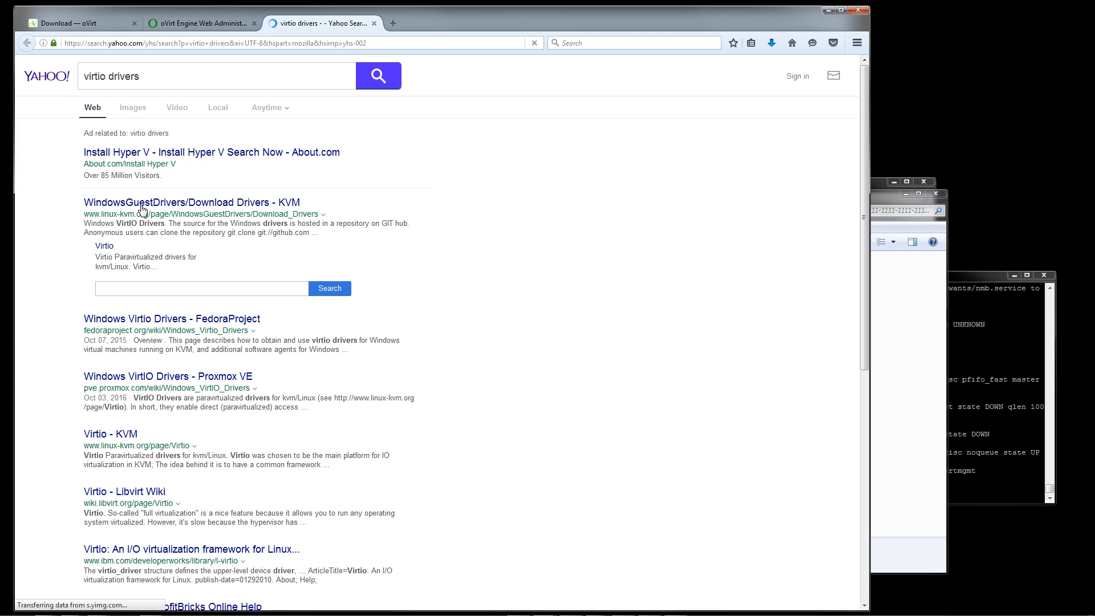
pyautogui.click(143, 207)
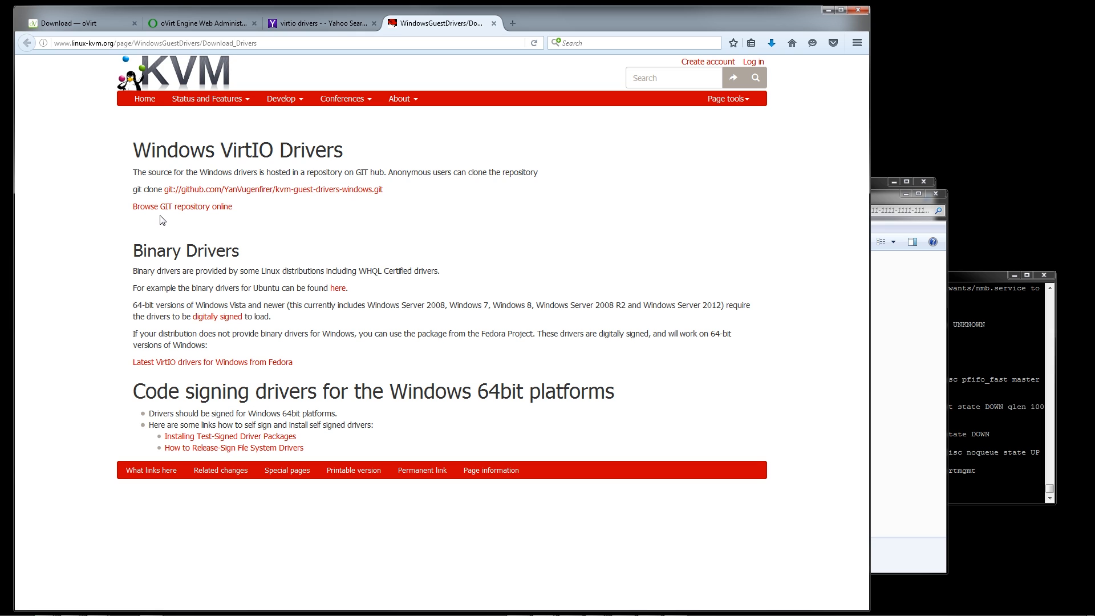
pyautogui.click(160, 365)
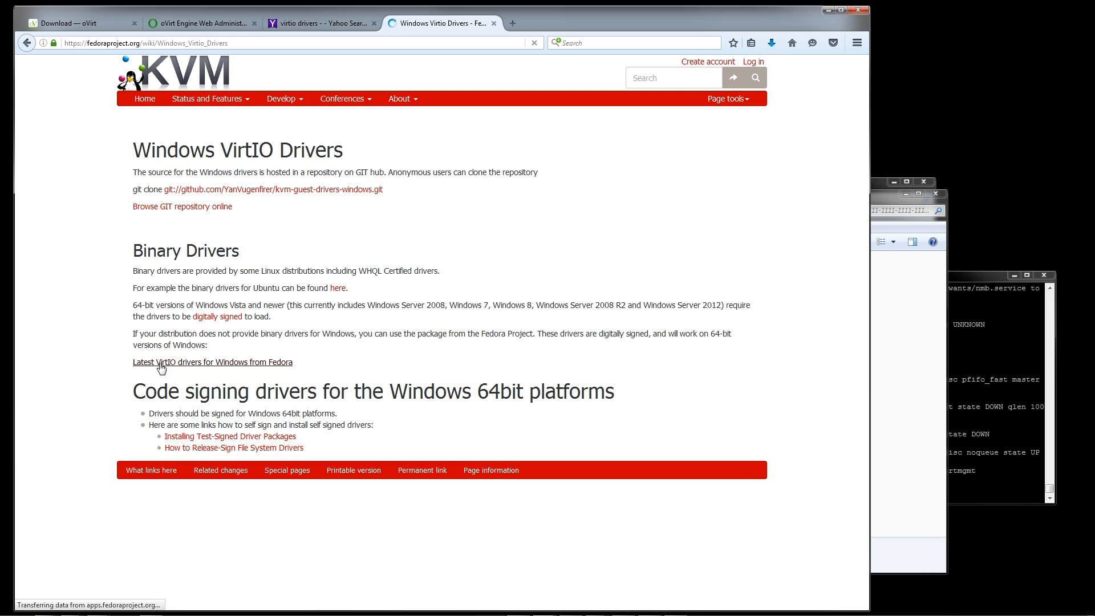
# Download the stable virtio-win ISO from the Direct download section and save the file virtio-win-0.1.126.iso
pyautogui.scroll(-8, 163, 366)
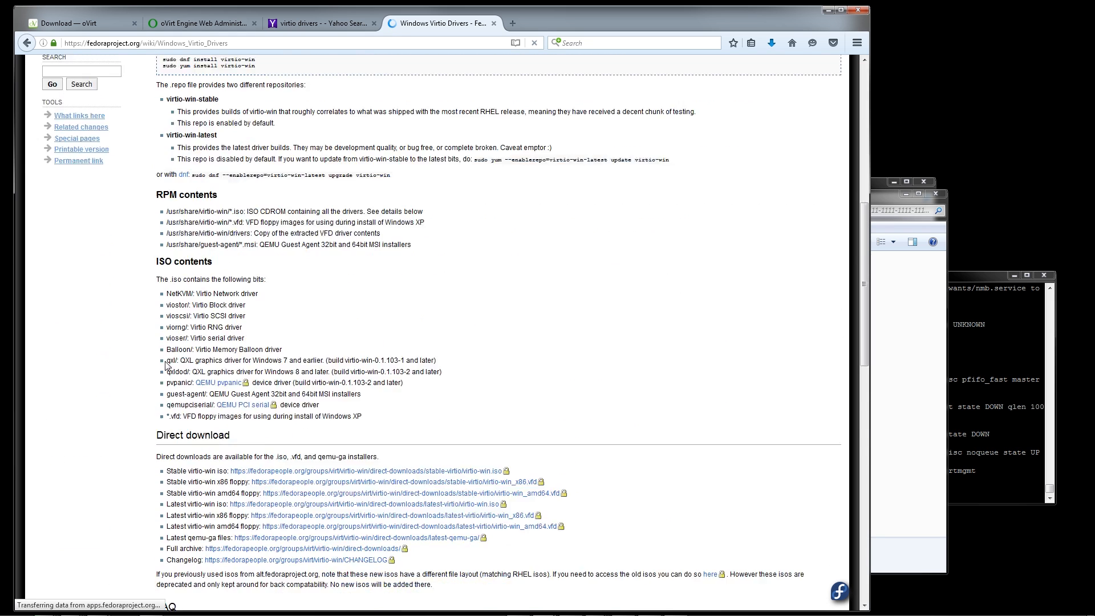
pyautogui.scroll(-7, 166, 365)
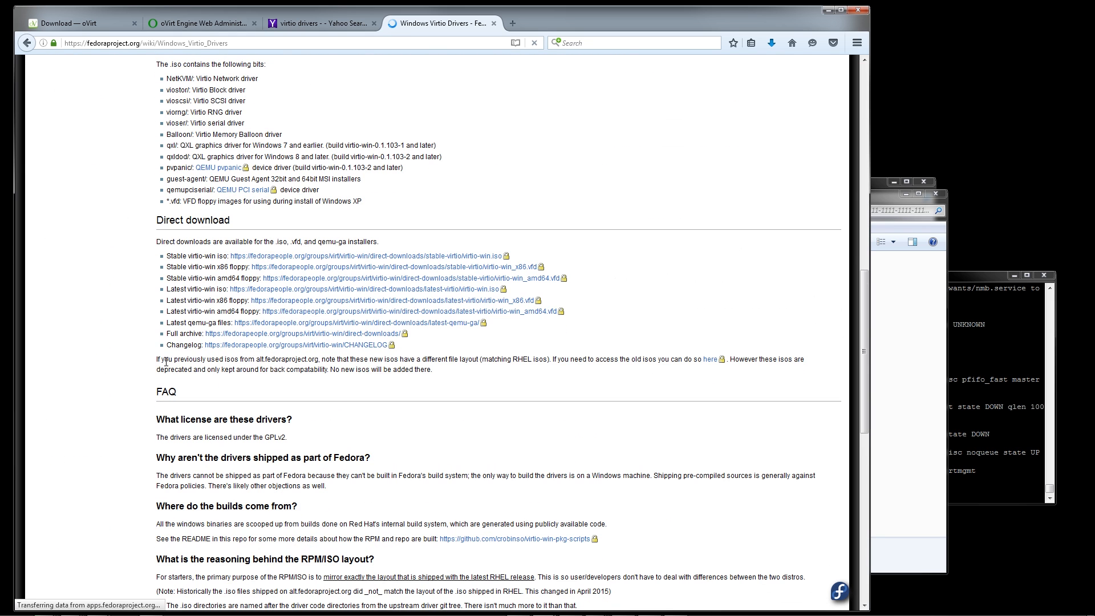
pyautogui.moveTo(168, 279); pyautogui.dragTo(229, 256)
pyautogui.click(201, 259)
pyautogui.click(240, 257)
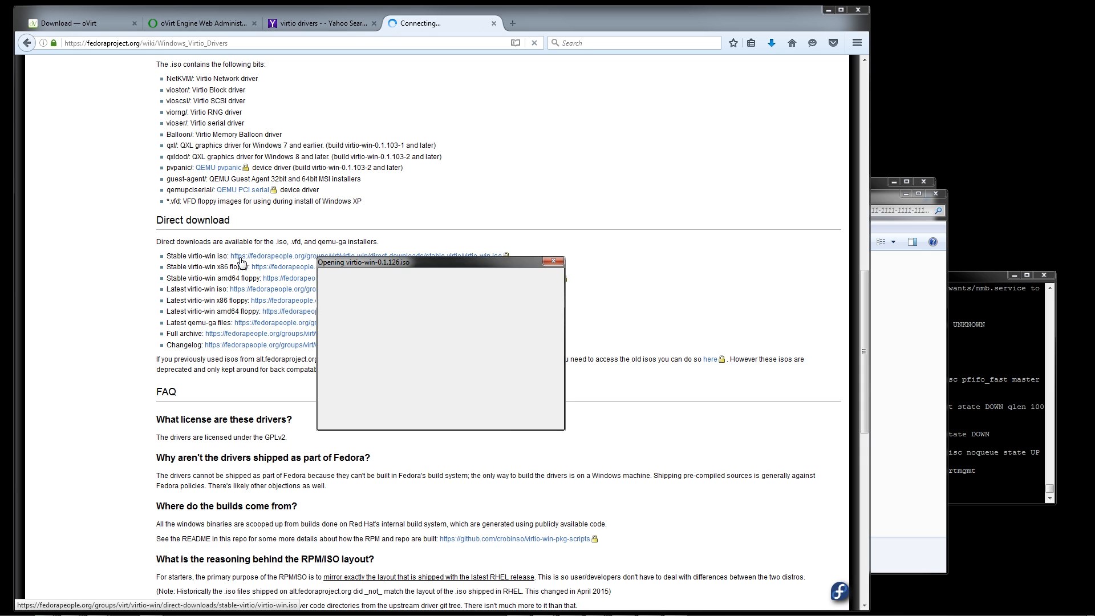
pyautogui.click(468, 415)
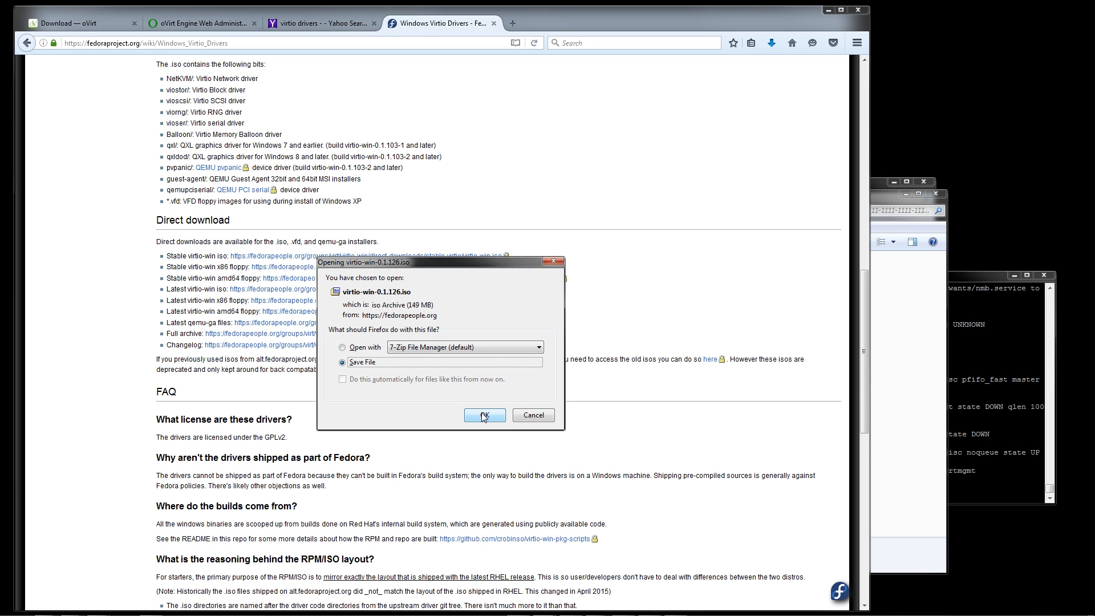
# Check the progress of the Windows 7 ISO copy in Explorer and return the source window to the OS's folder
pyautogui.click(827, 10)
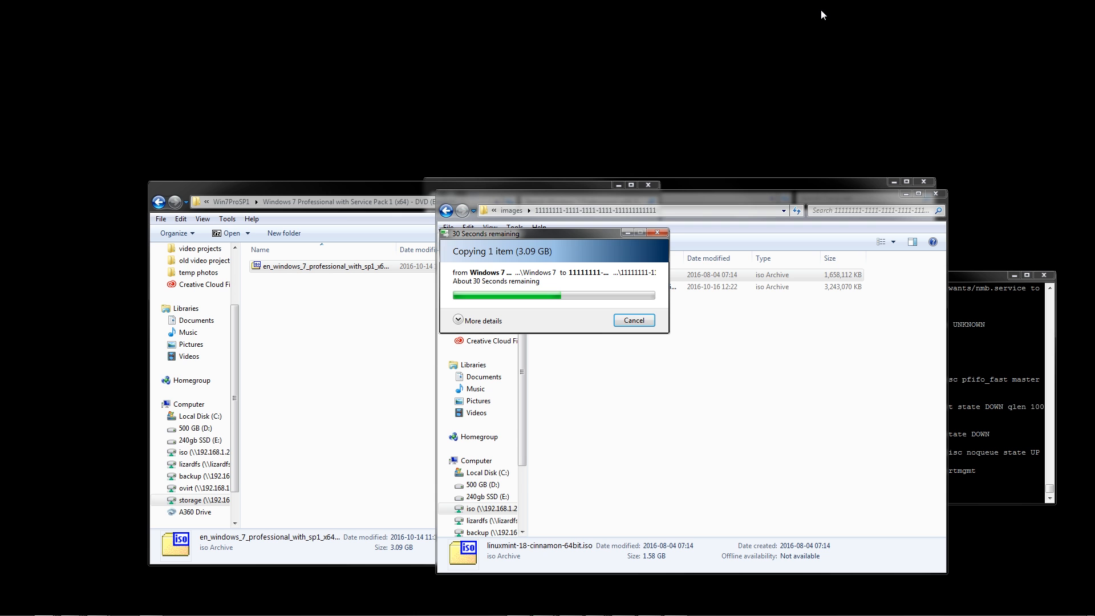
pyautogui.click(763, 381)
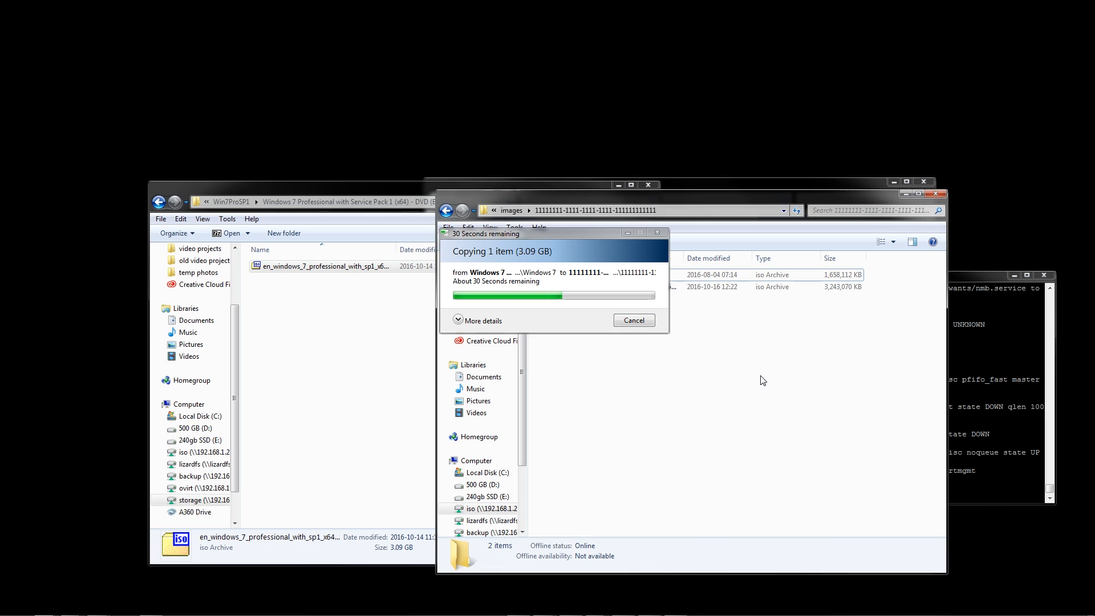
pyautogui.click(350, 362)
pyautogui.scroll(2, 233, 266)
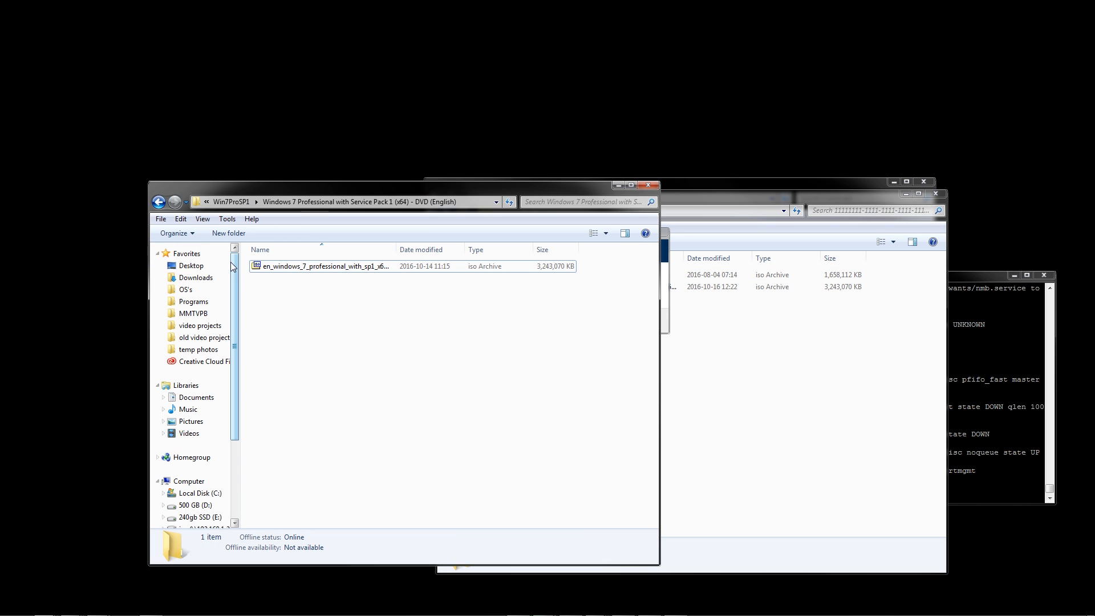
pyautogui.click(211, 287)
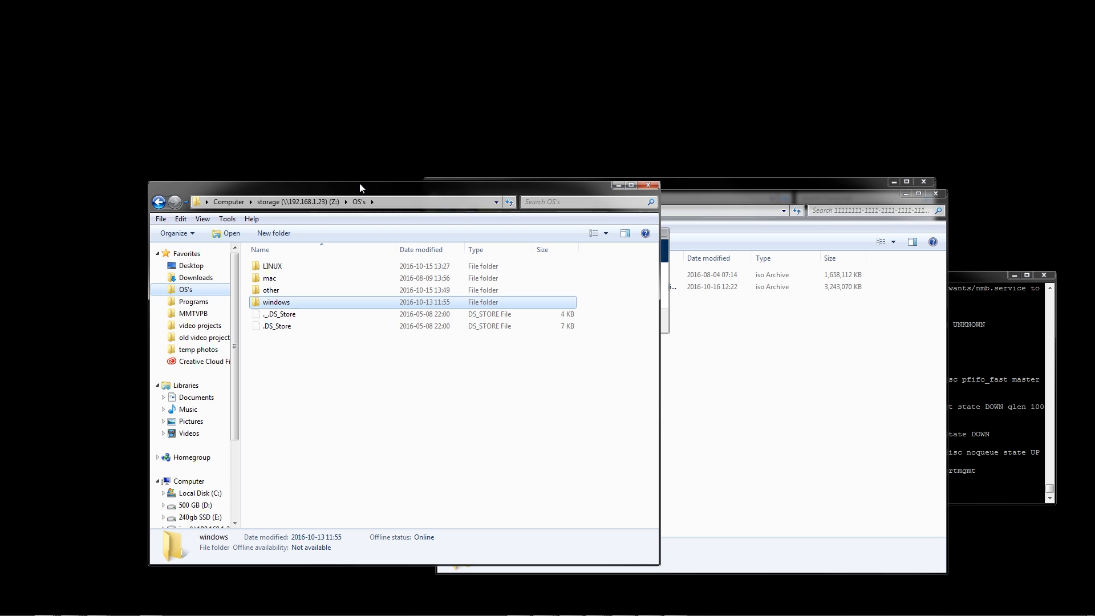
# Switch back to the oVirt administration page in Firefox and start a new virtual machine named linuxmint
pyautogui.hotkey('alt', 'Tab')
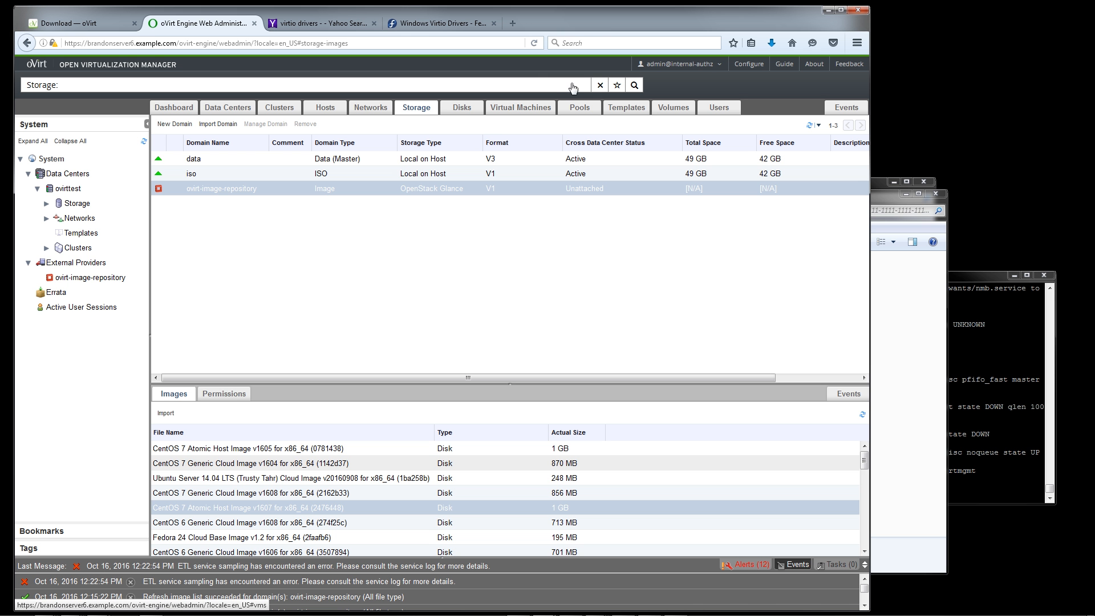
pyautogui.click(515, 109)
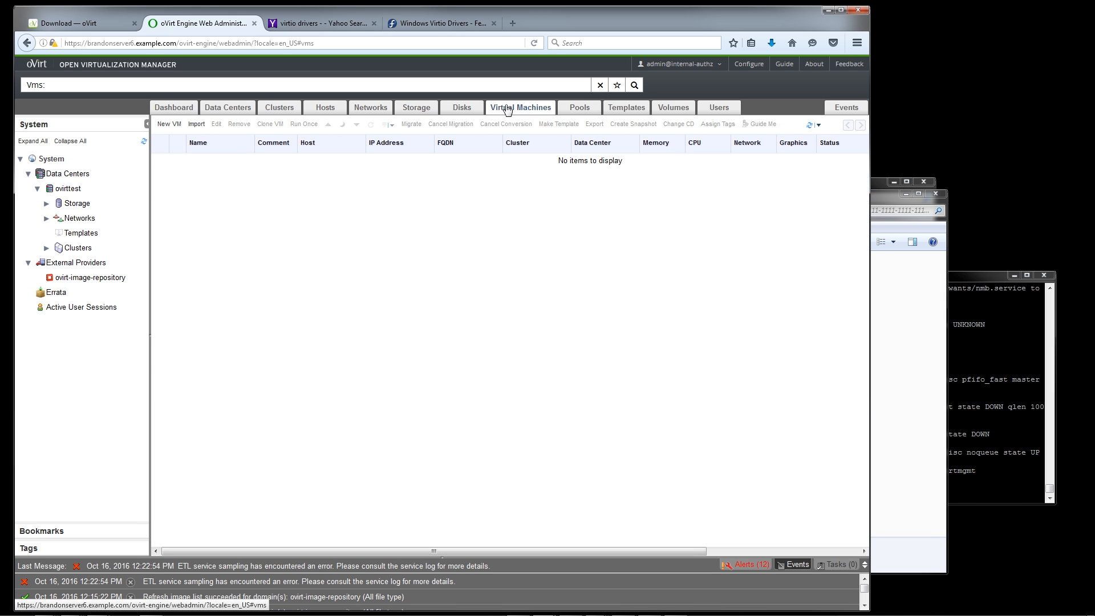
pyautogui.click(166, 129)
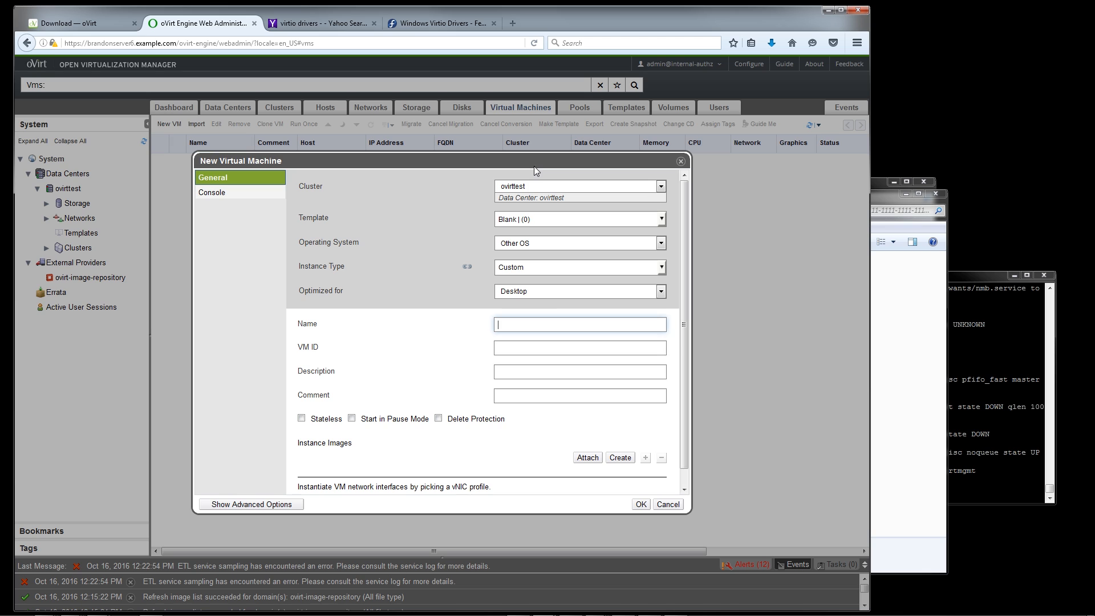
pyautogui.write('linuxmin')
pyautogui.press('Tab')
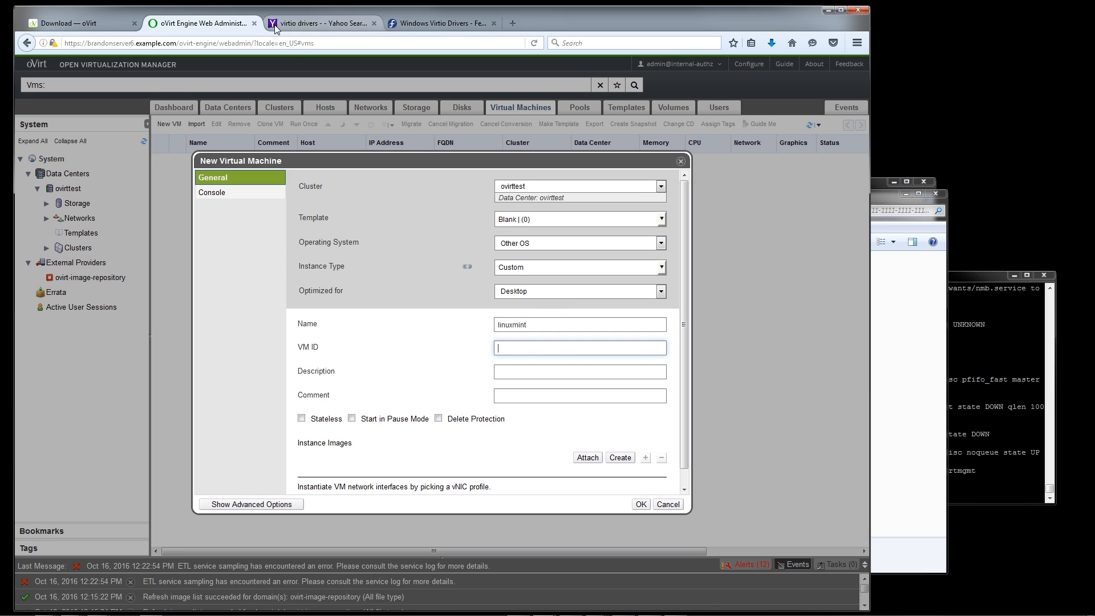
# Copy a generated GUID from guidgen.com in a new browser tab and enter it as the virtual machine's VM ID
pyautogui.click(513, 23)
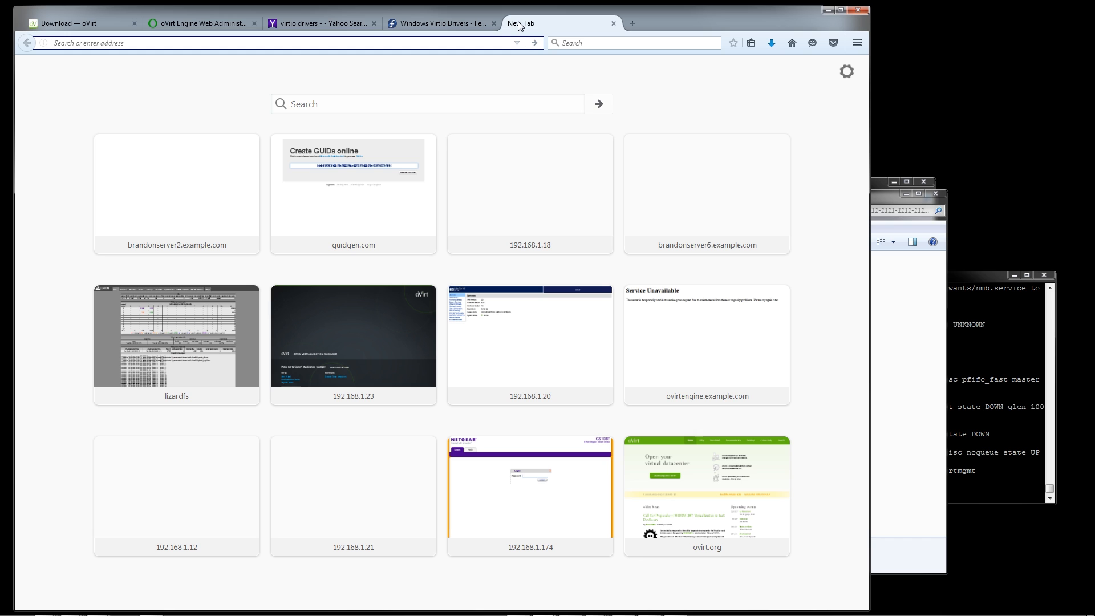
pyautogui.click(337, 189)
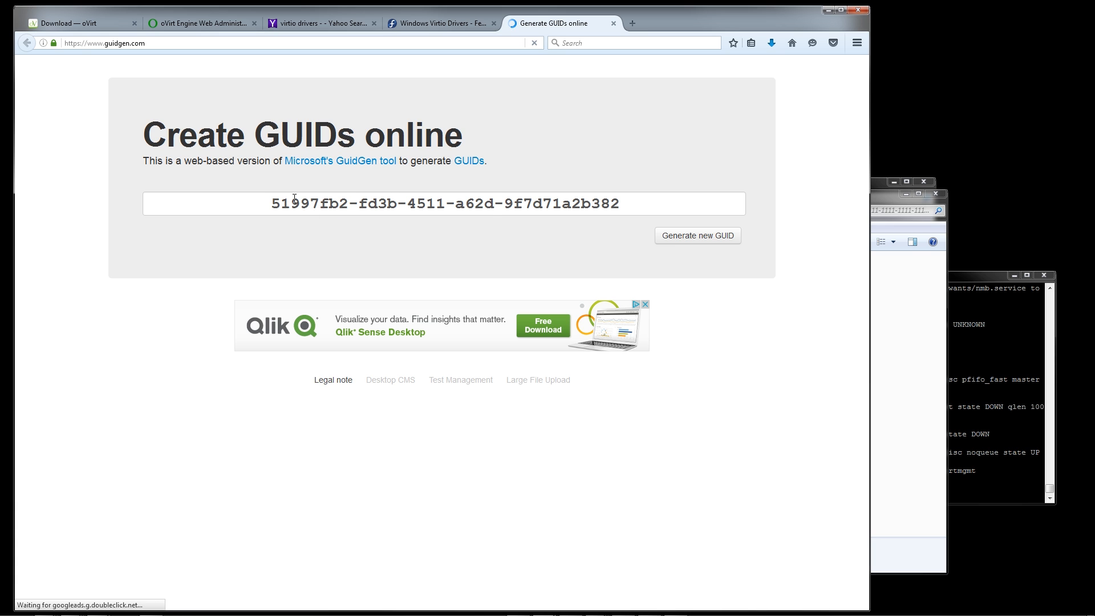
pyautogui.moveTo(247, 209); pyautogui.dragTo(690, 231)
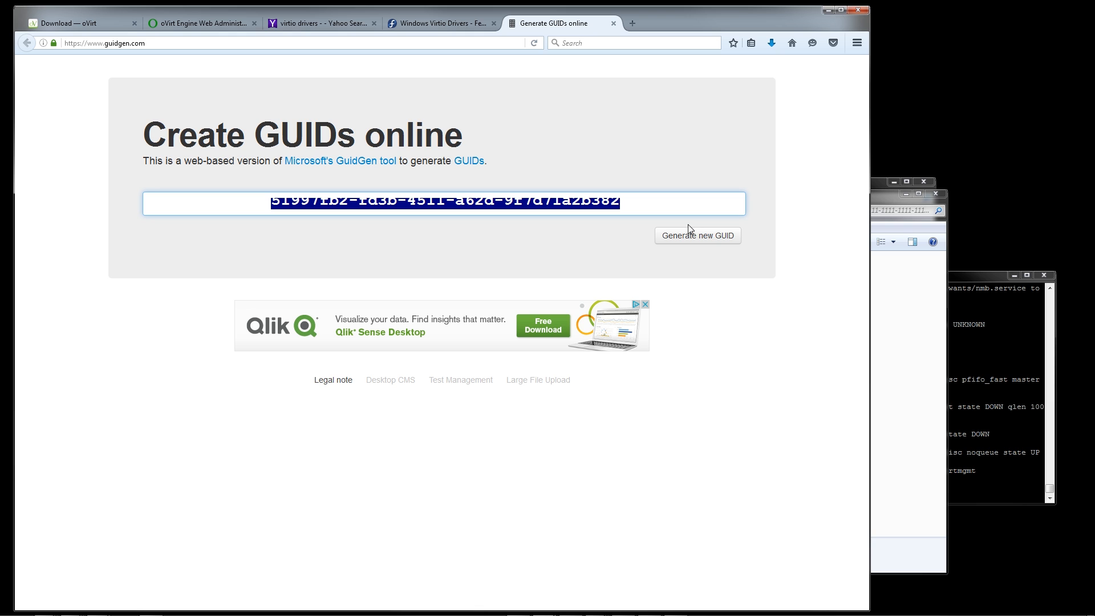
pyautogui.hotkey('ctrl', 'c')
pyautogui.hotkey('ctrl', '2')
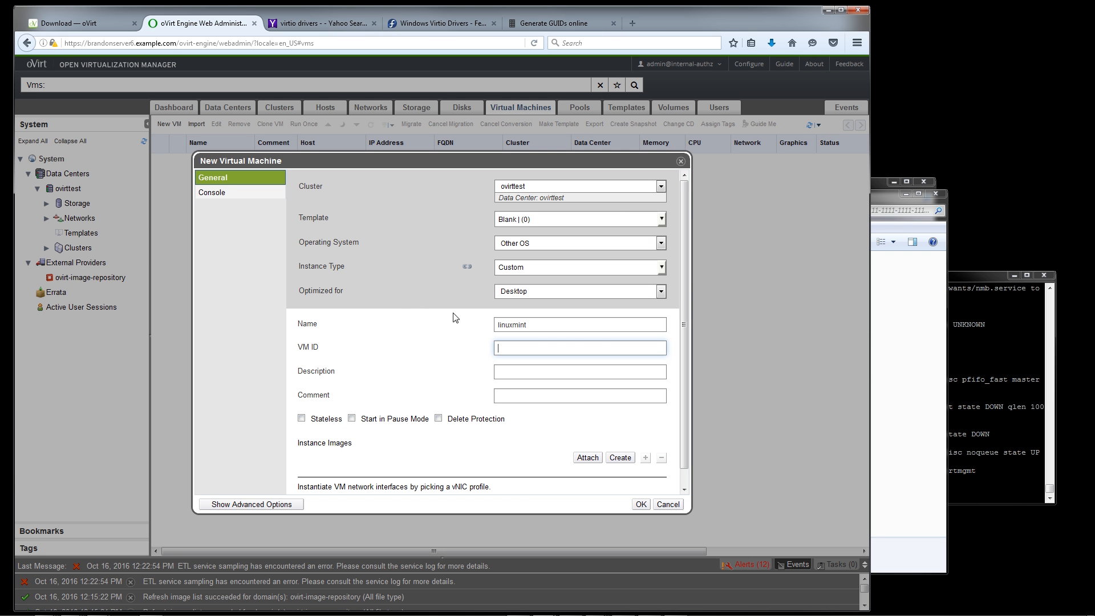
pyautogui.hotkey('ctrl', 'v')
pyautogui.press('Tab')
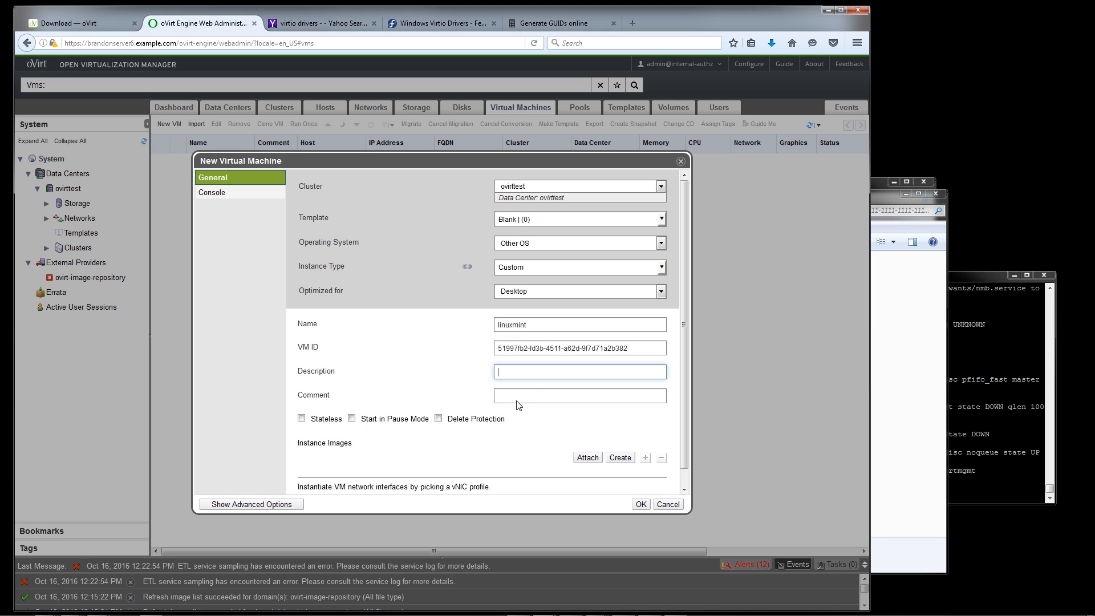
# Create a 20 GB VirtIO disk image for the linuxmint VM and assign the ovirtmgmt vNIC profile to nic1
pyautogui.click(623, 462)
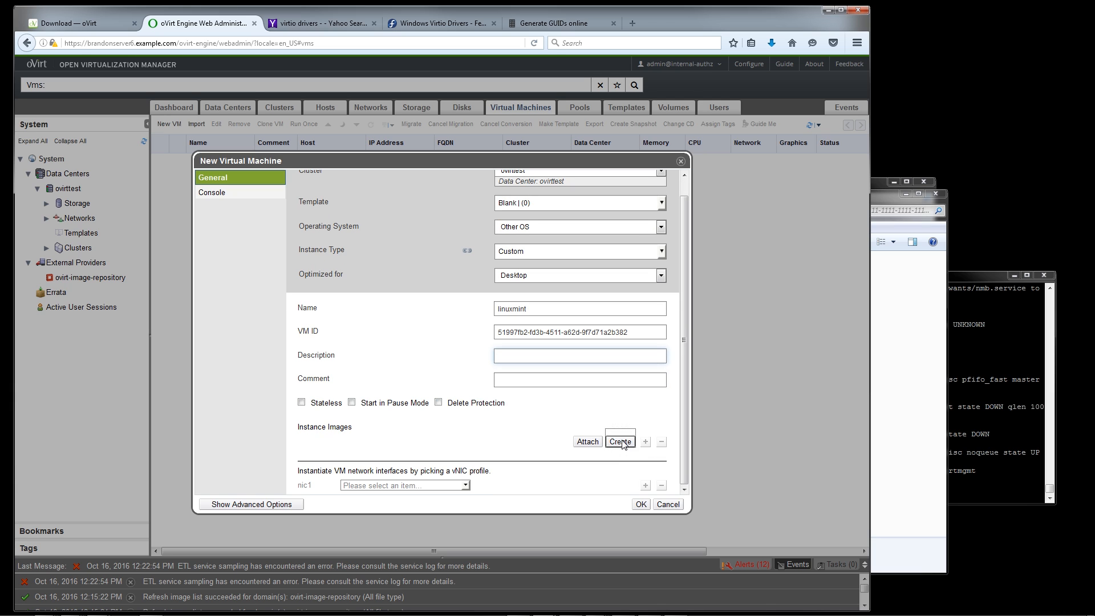
pyautogui.click(620, 442)
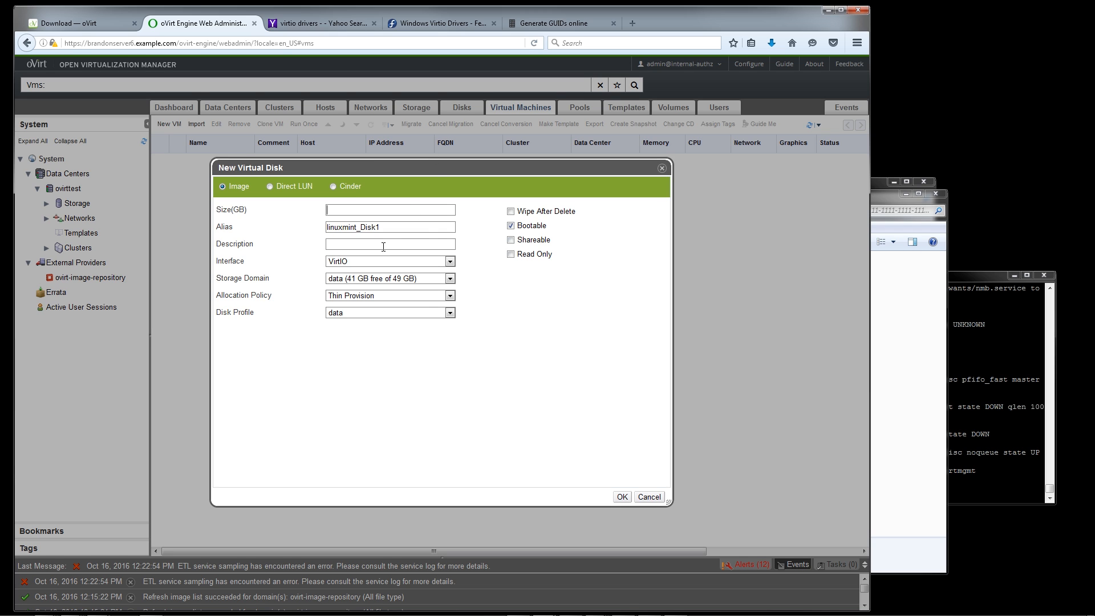
pyautogui.write('20')
pyautogui.click(622, 498)
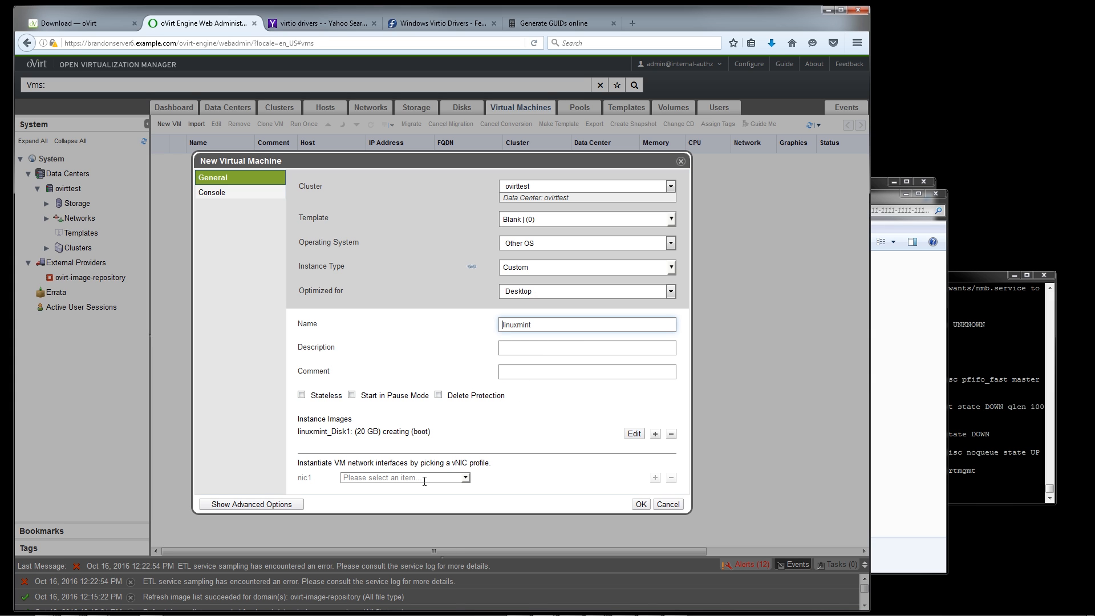
pyautogui.click(466, 478)
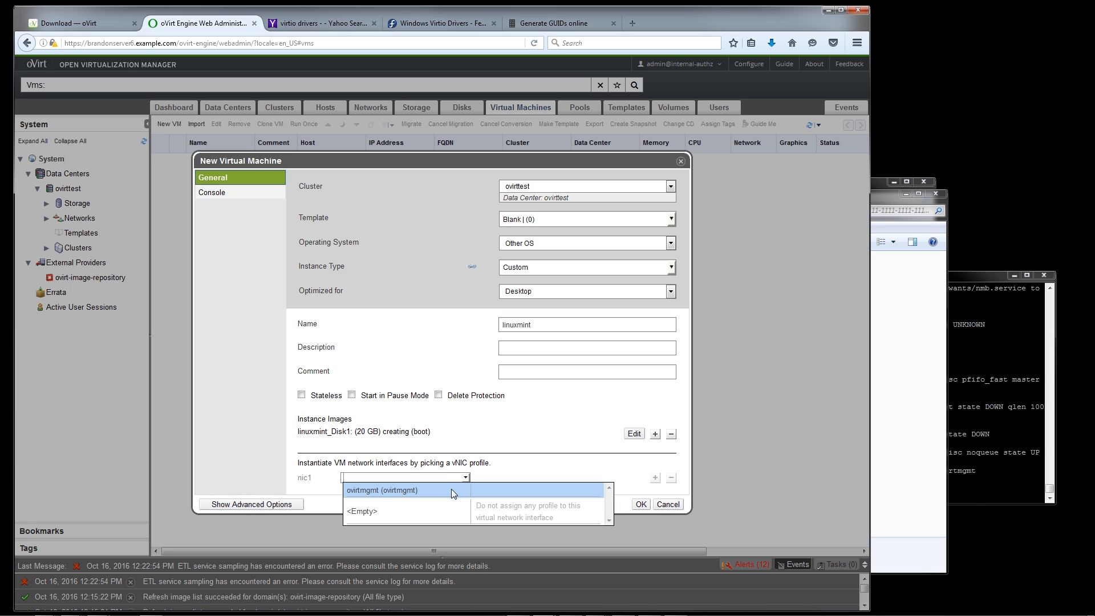
pyautogui.click(453, 491)
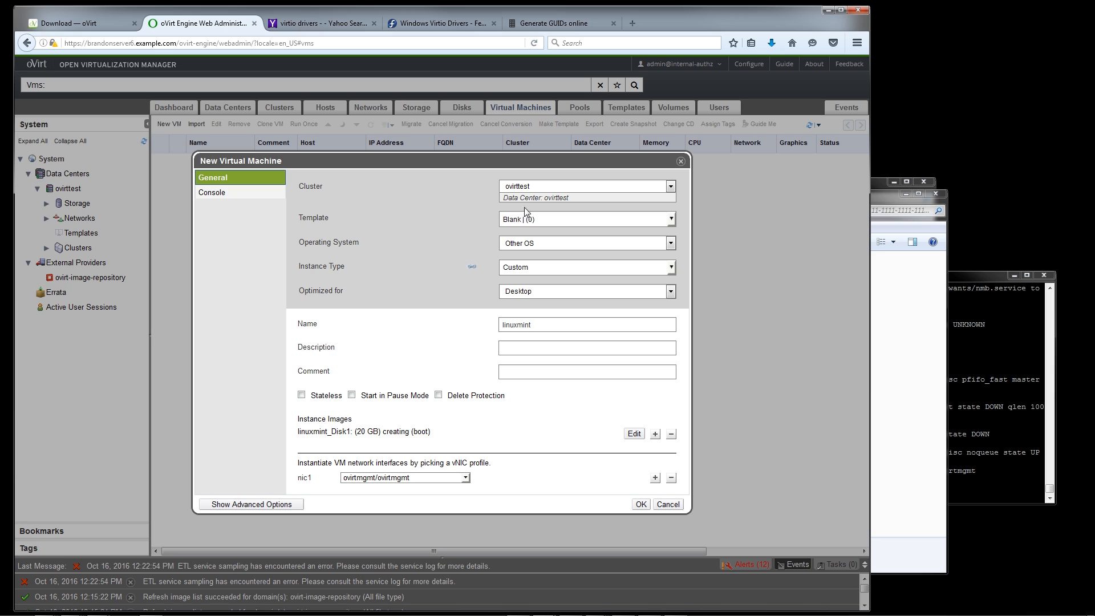
# Review the available cluster and operating system choices for the new virtual machine
pyautogui.click(531, 188)
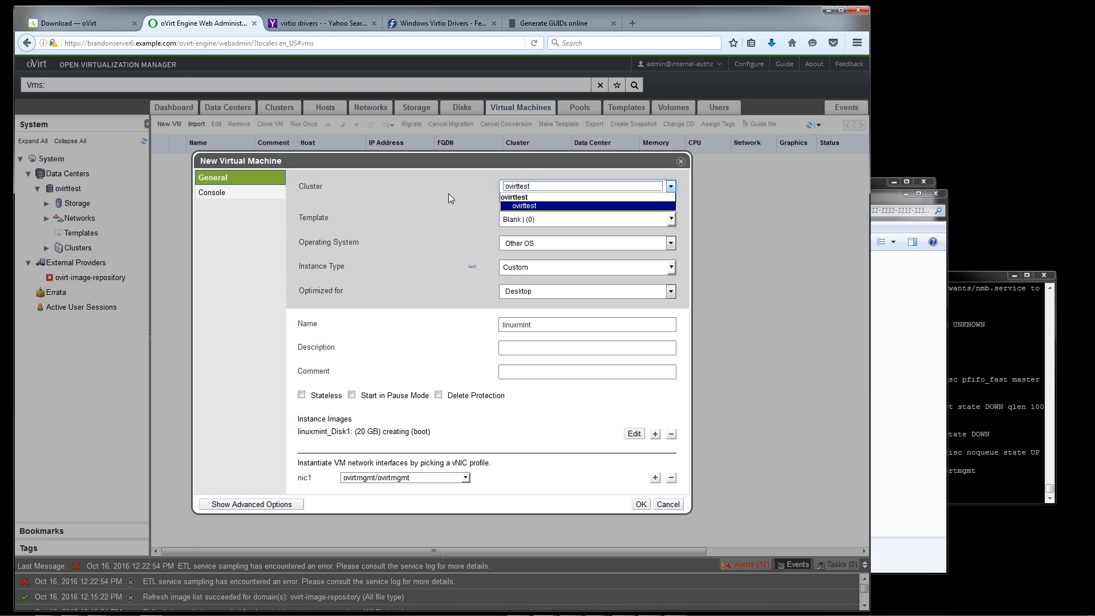
pyautogui.click(475, 218)
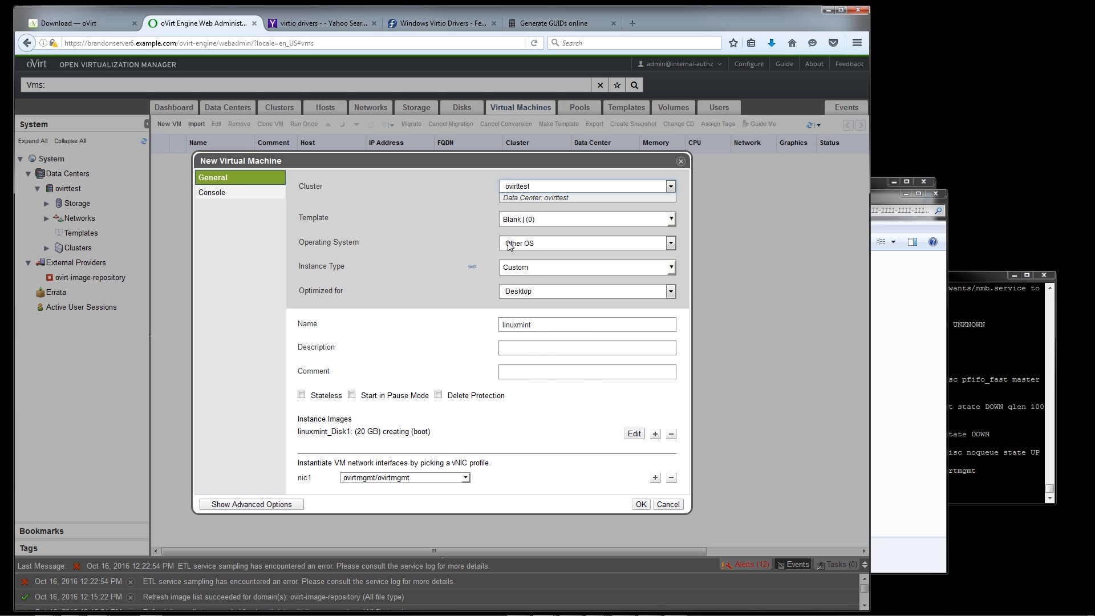
pyautogui.click(512, 245)
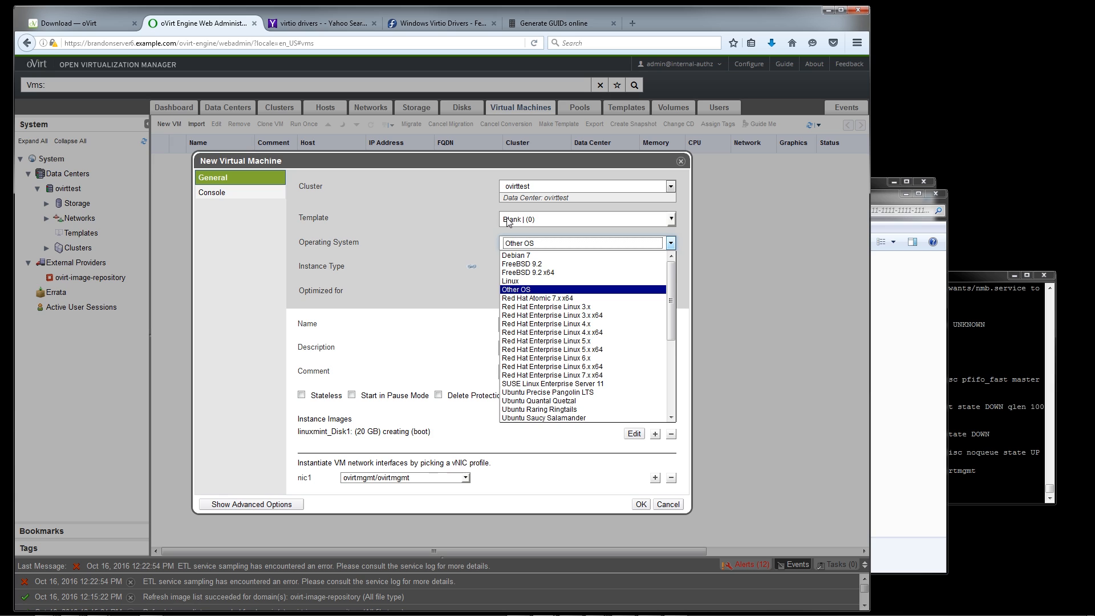
pyautogui.click(456, 242)
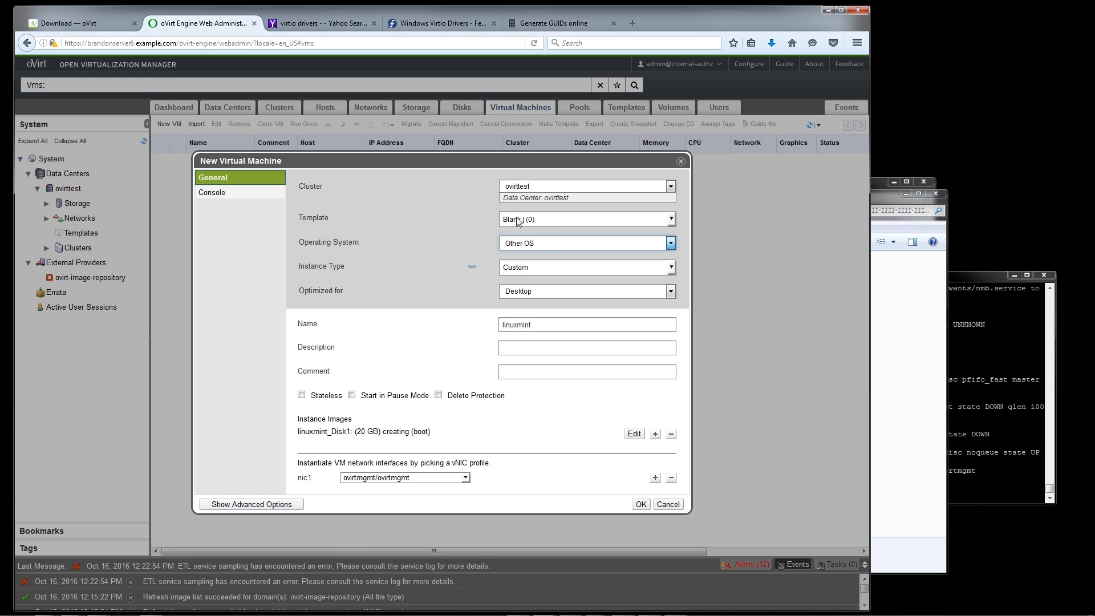
pyautogui.click(520, 272)
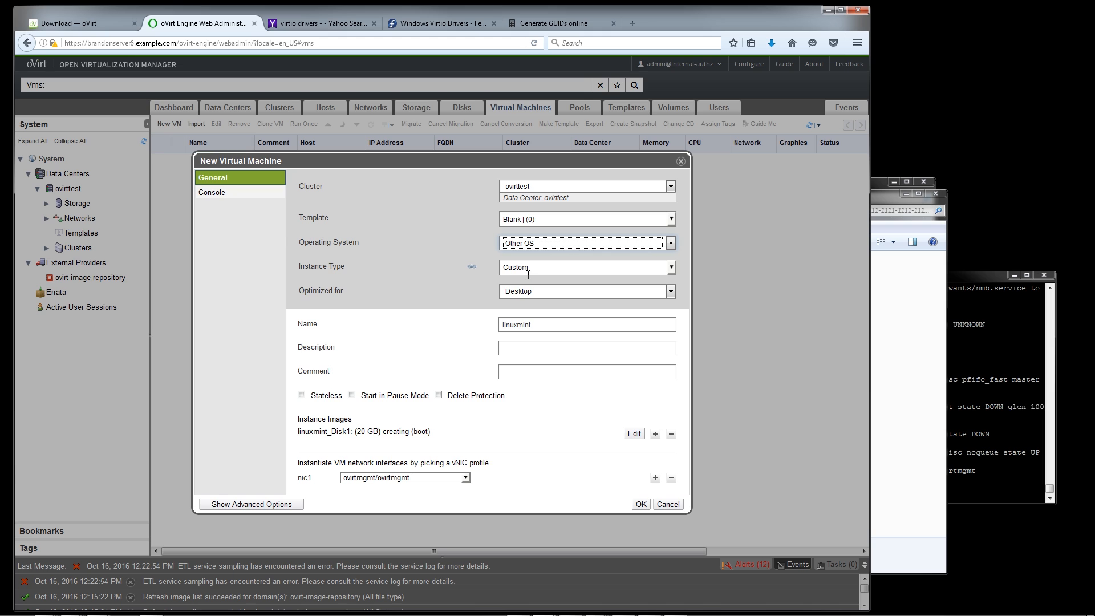
# Show the advanced options and set the VM's system resources to 4 virtual CPUs and a memory size of 2048
pyautogui.click(277, 504)
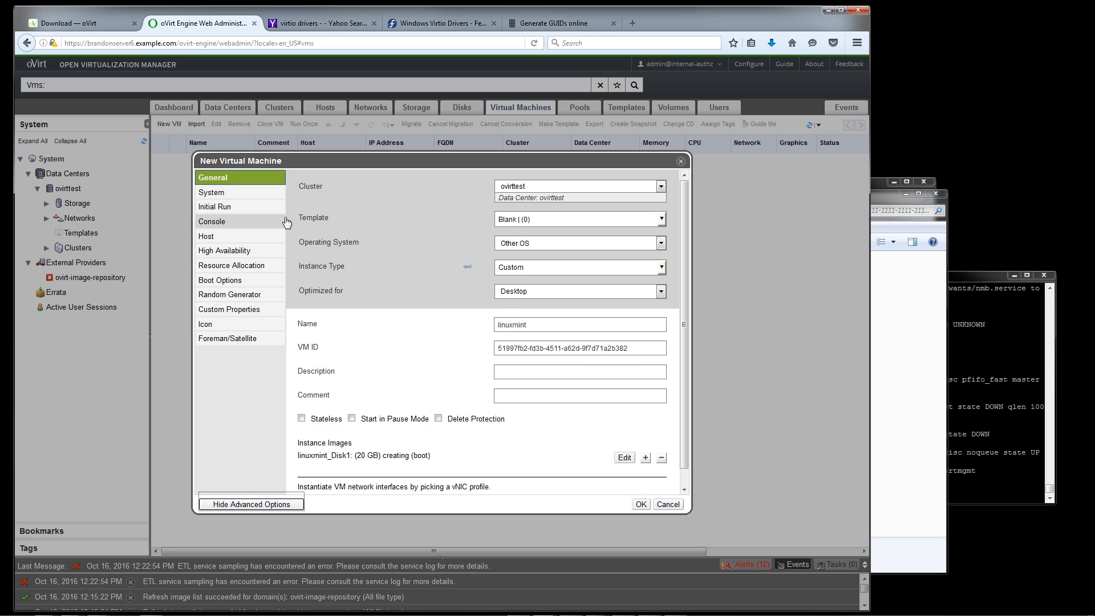
pyautogui.click(242, 195)
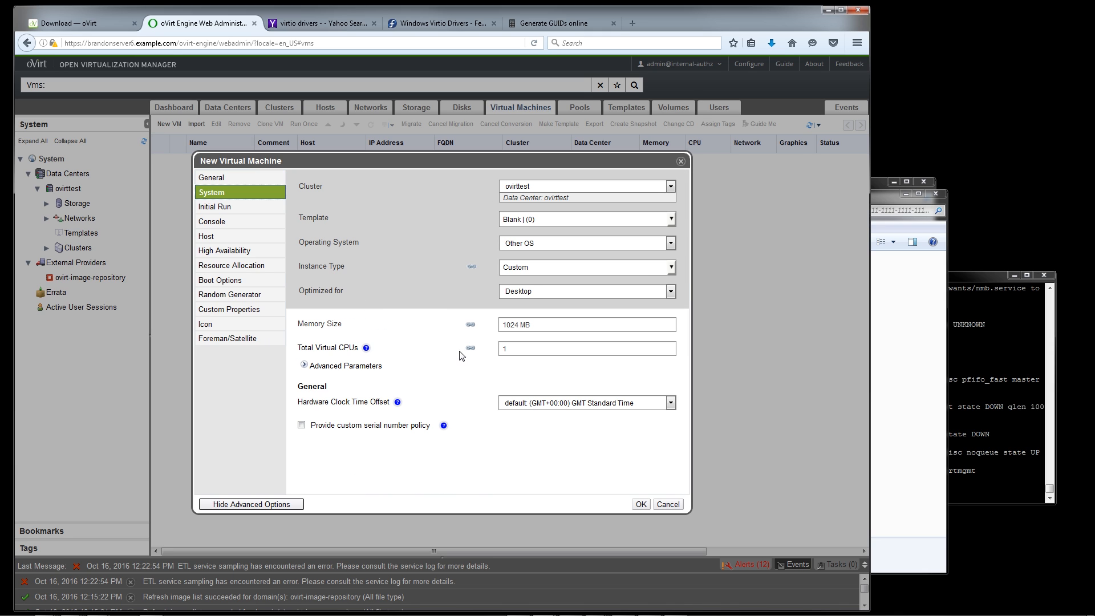
pyautogui.click(504, 349)
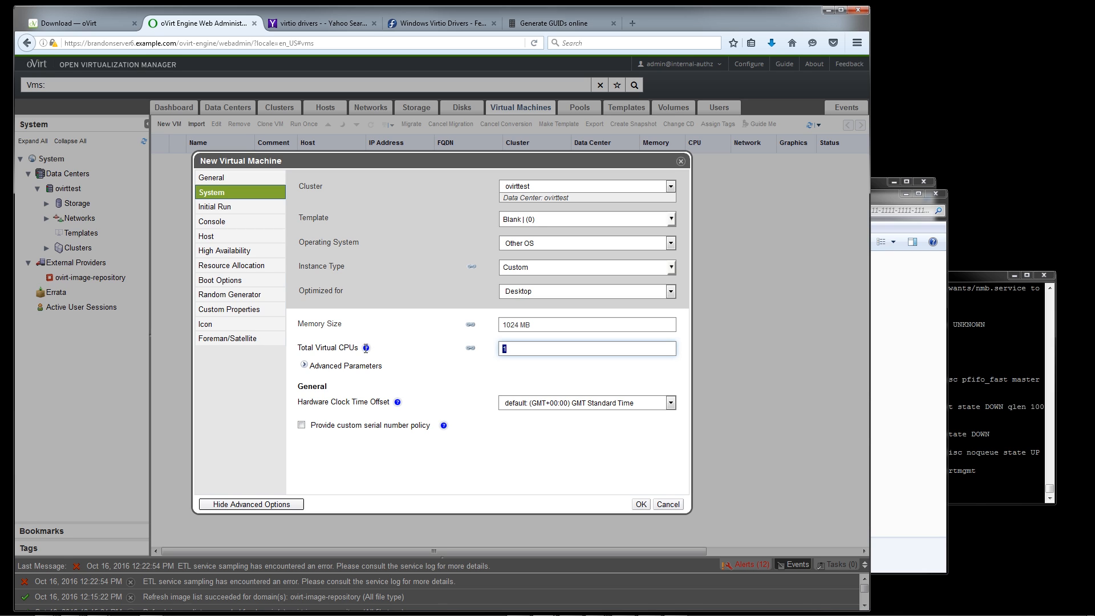
pyautogui.write('4')
pyautogui.click(581, 327)
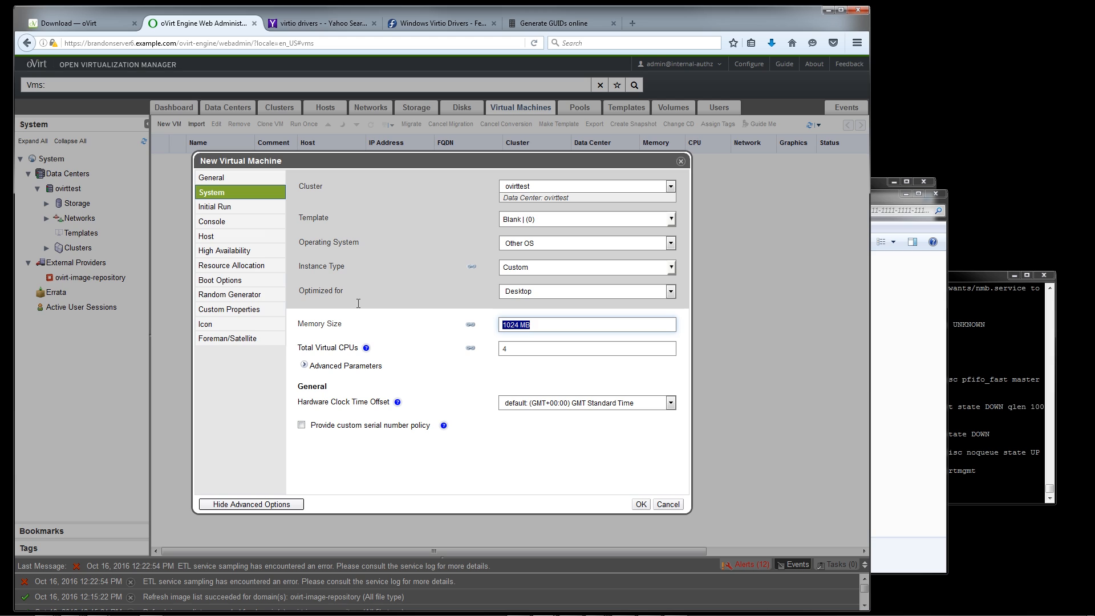
pyautogui.write('3')
pyautogui.press('BackSpace')
pyautogui.write('2048')
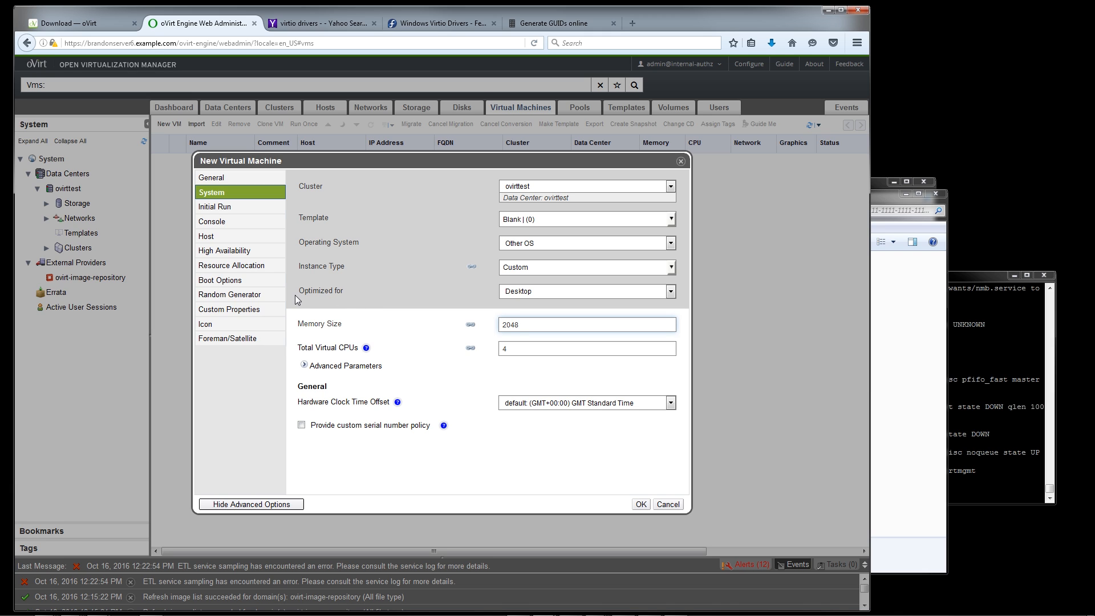
# Expand the advanced CPU parameters for review and create the linuxmint virtual machine with its configured settings
pyautogui.click(318, 371)
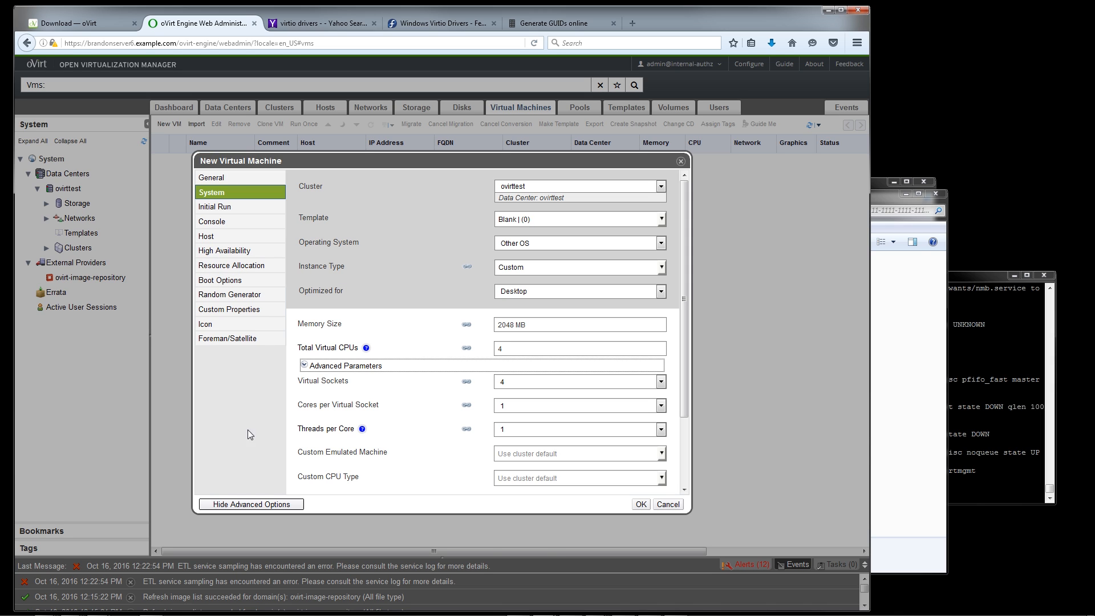
pyautogui.click(641, 504)
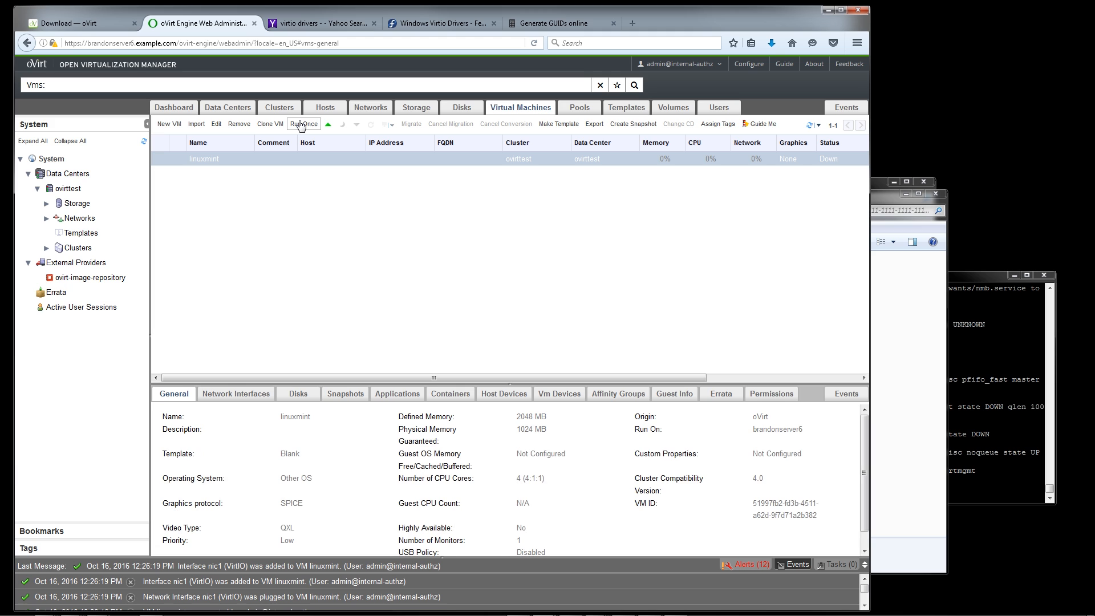
# Start the linuxmint VM with Run Once, refreshing the ISO list and attaching linuxmint-18-cinnamon-64bit.iso as the CD
pyautogui.click(302, 125)
pyautogui.click(305, 126)
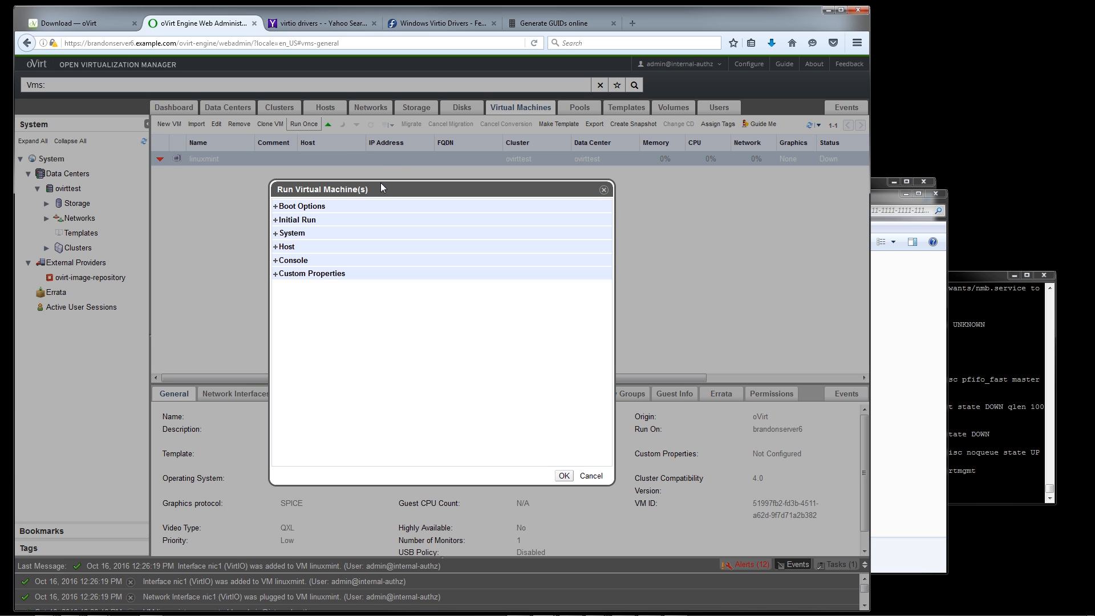
pyautogui.click(301, 209)
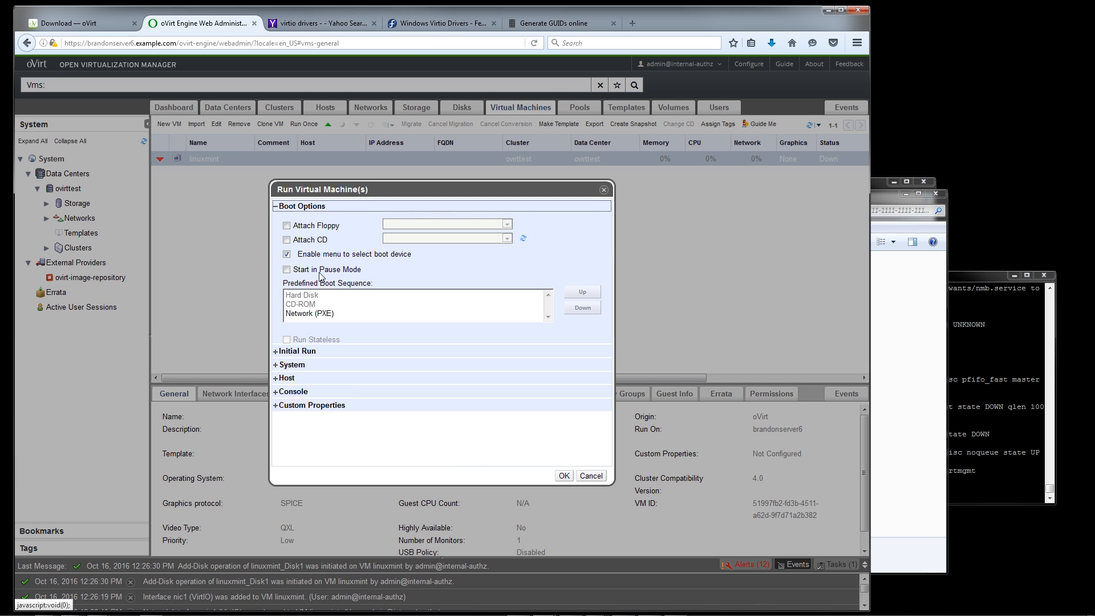
pyautogui.click(289, 241)
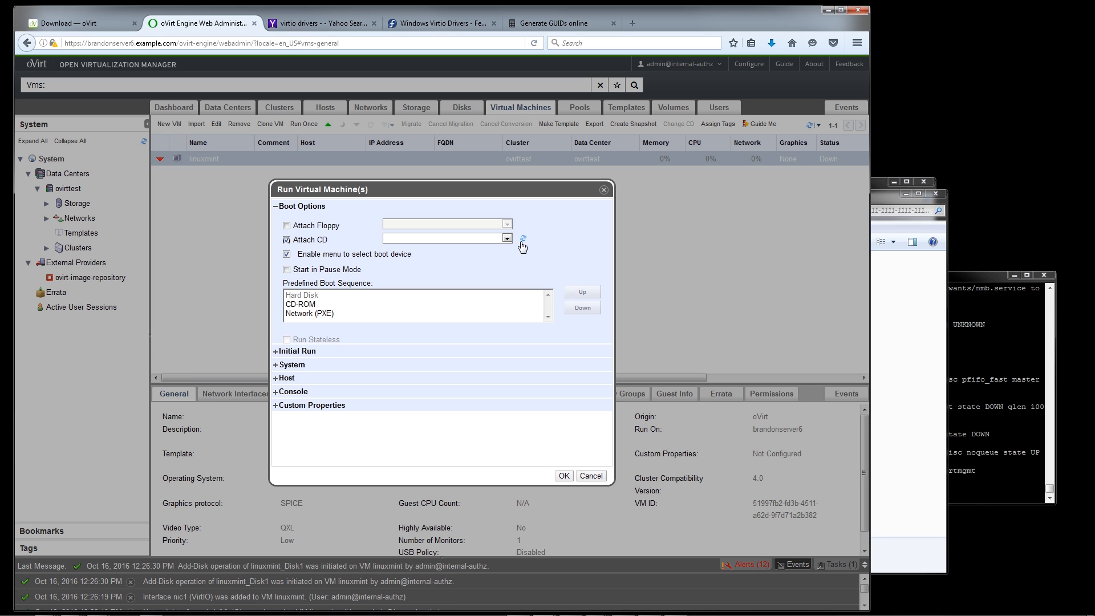
pyautogui.click(523, 241)
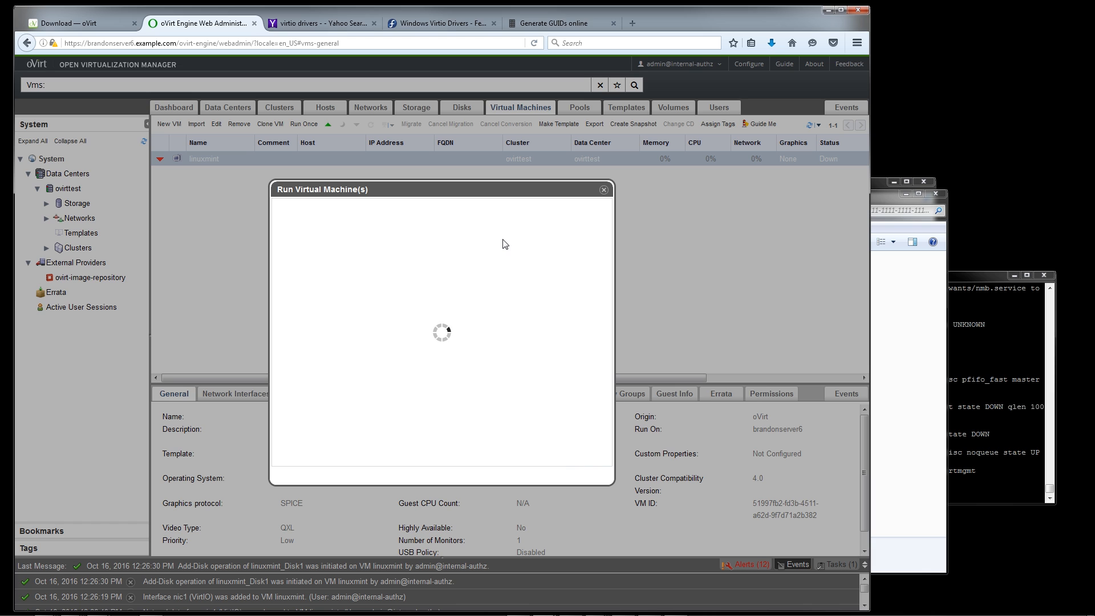
pyautogui.click(480, 239)
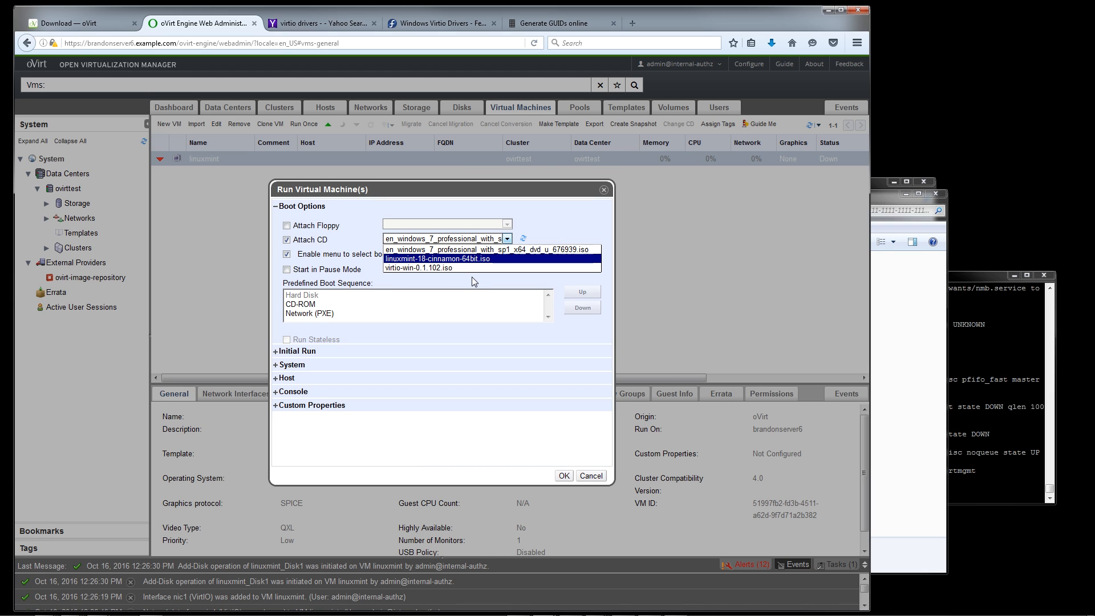
pyautogui.press('Return')
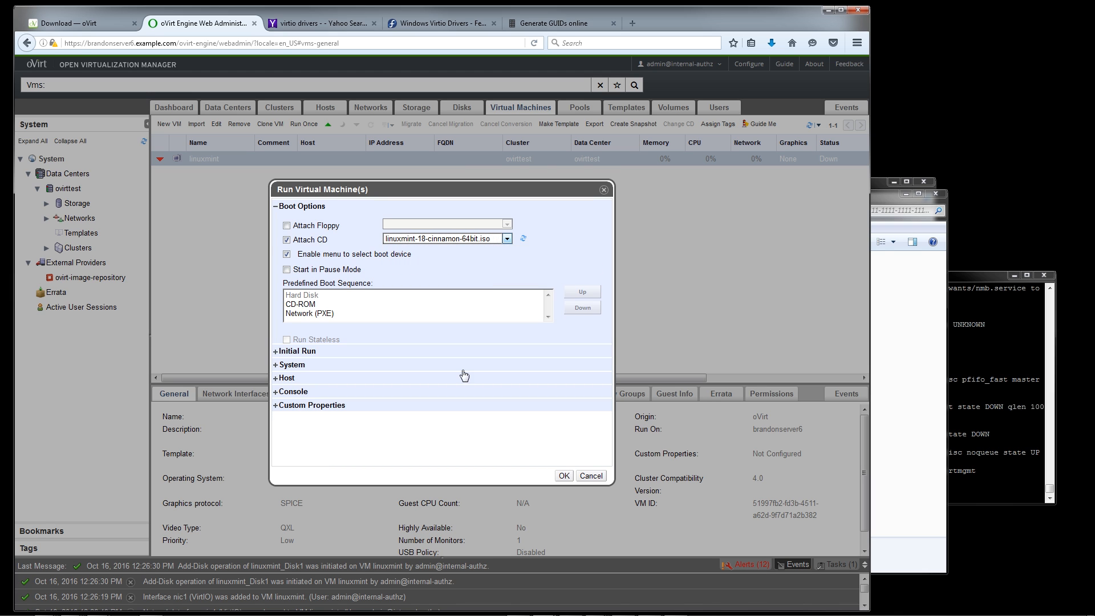
pyautogui.click(561, 476)
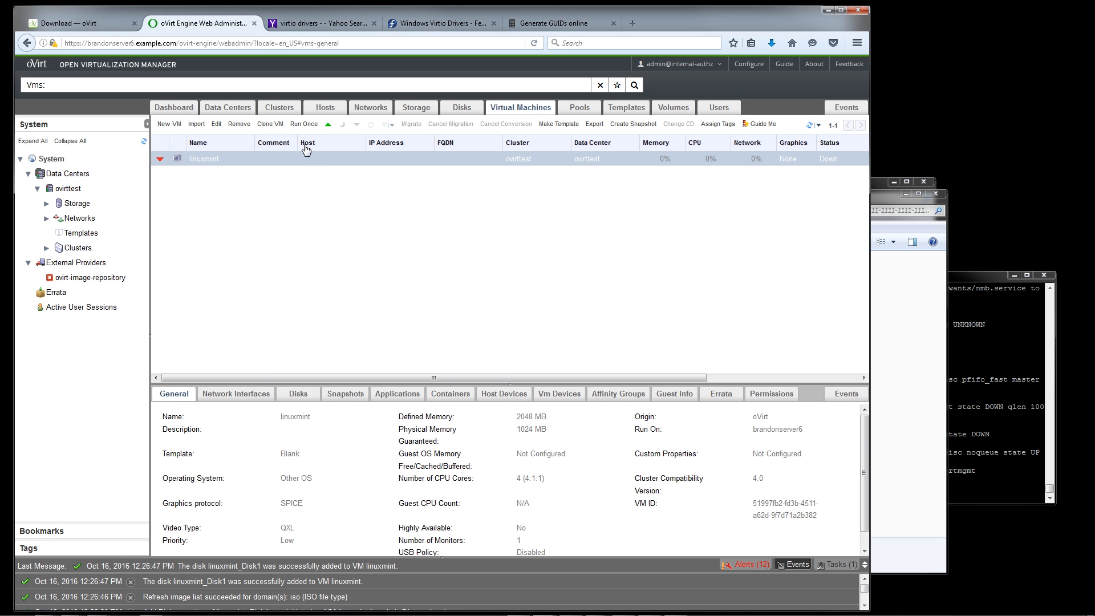
pyautogui.click(328, 125)
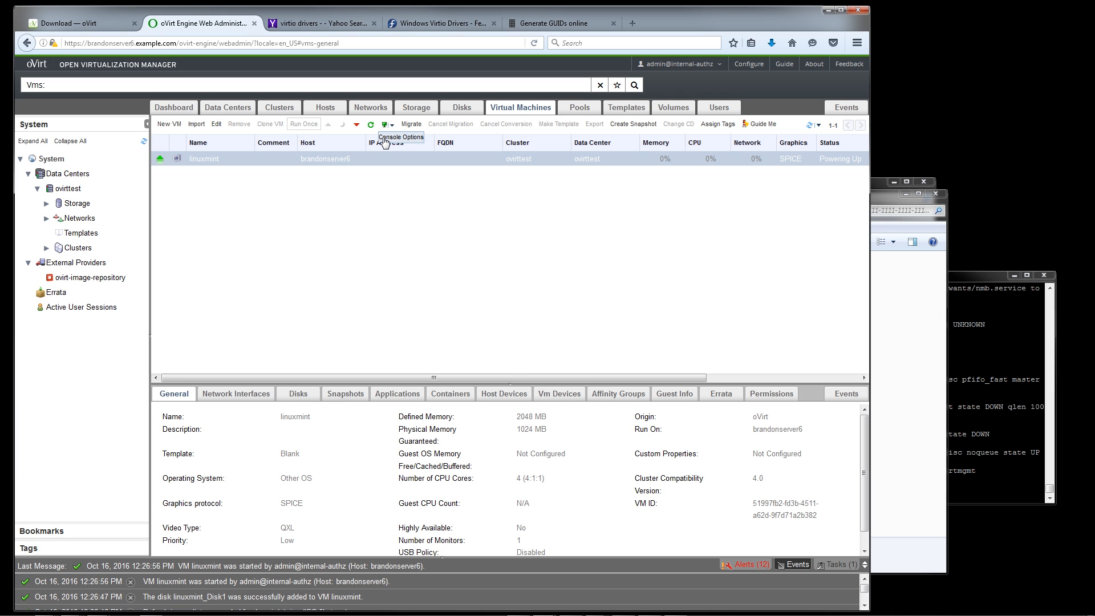
# Check the linuxmint console options with Native client invocation and read the Console Client Resources page
pyautogui.click(385, 138)
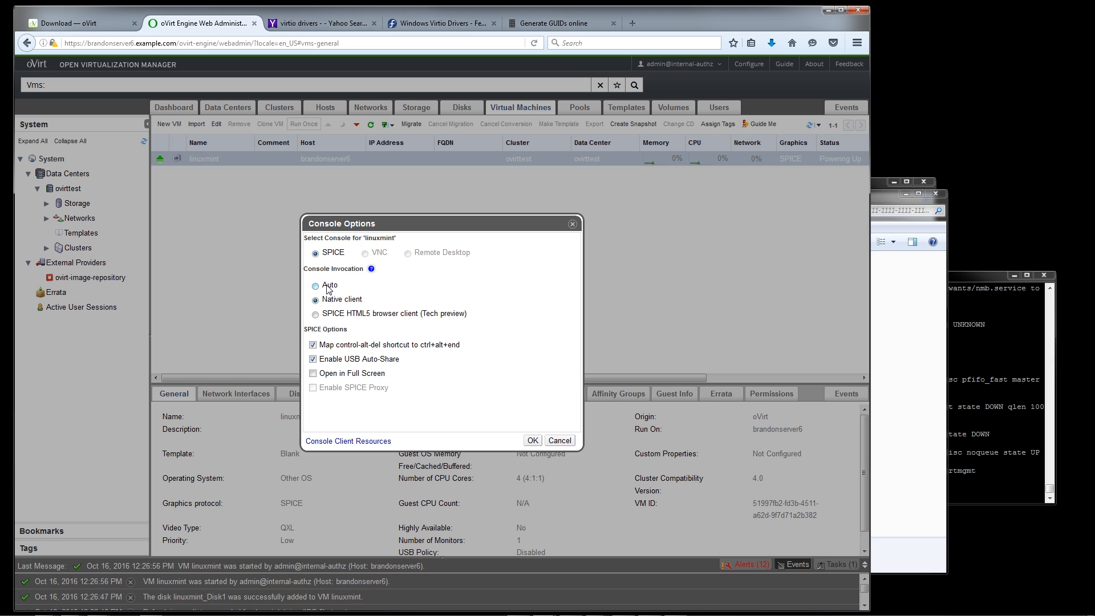
pyautogui.click(316, 301)
pyautogui.click(374, 447)
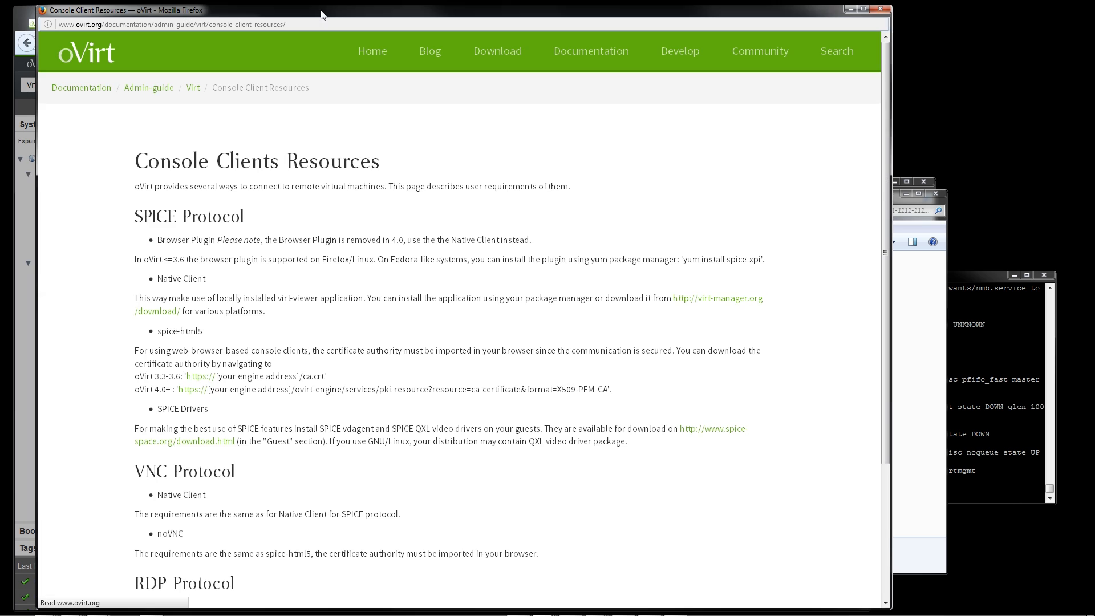
pyautogui.scroll(-4, 337, 254)
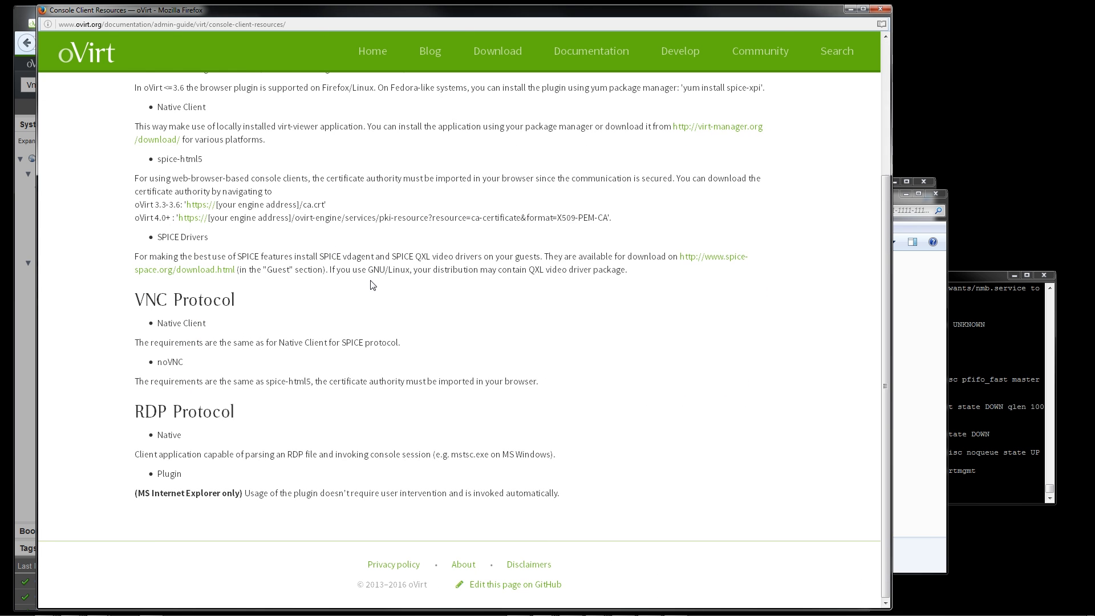
pyautogui.scroll(3, 373, 285)
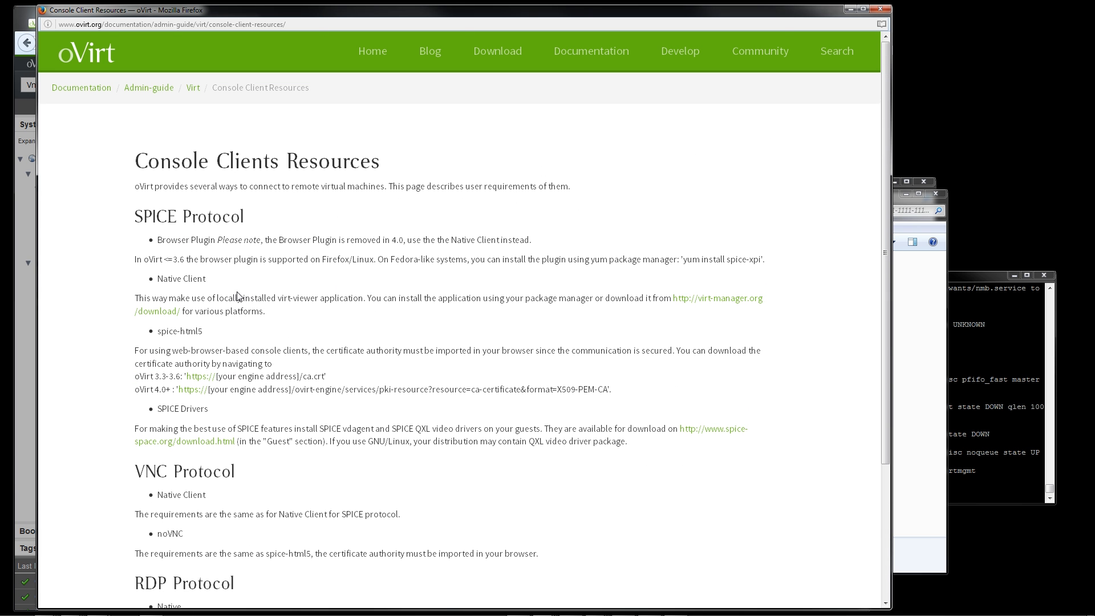
# Examine the virt-manager download page for installation commands and Windows virt-viewer installers, then close it and cancel the console options
pyautogui.click(161, 312)
pyautogui.scroll(-3, 337, 326)
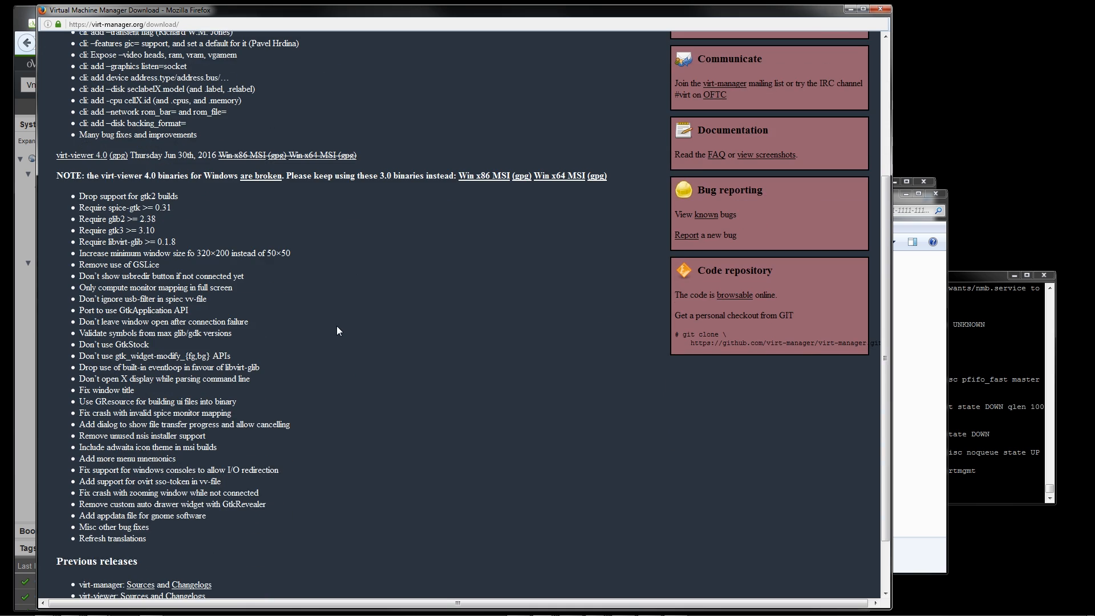
pyautogui.scroll(2, 390, 313)
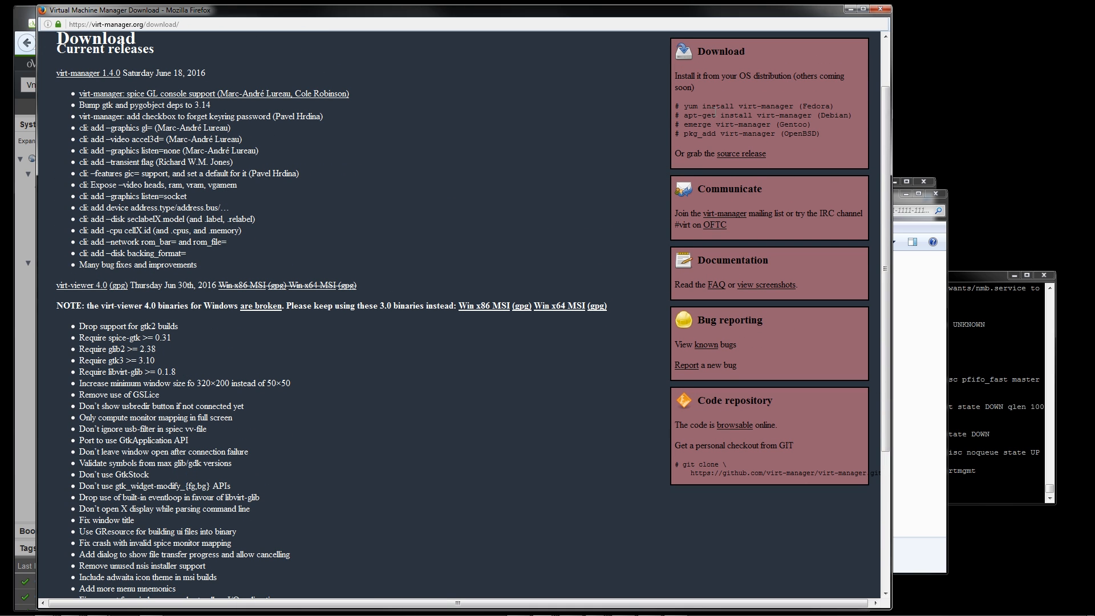
pyautogui.moveTo(707, 107); pyautogui.dragTo(803, 134)
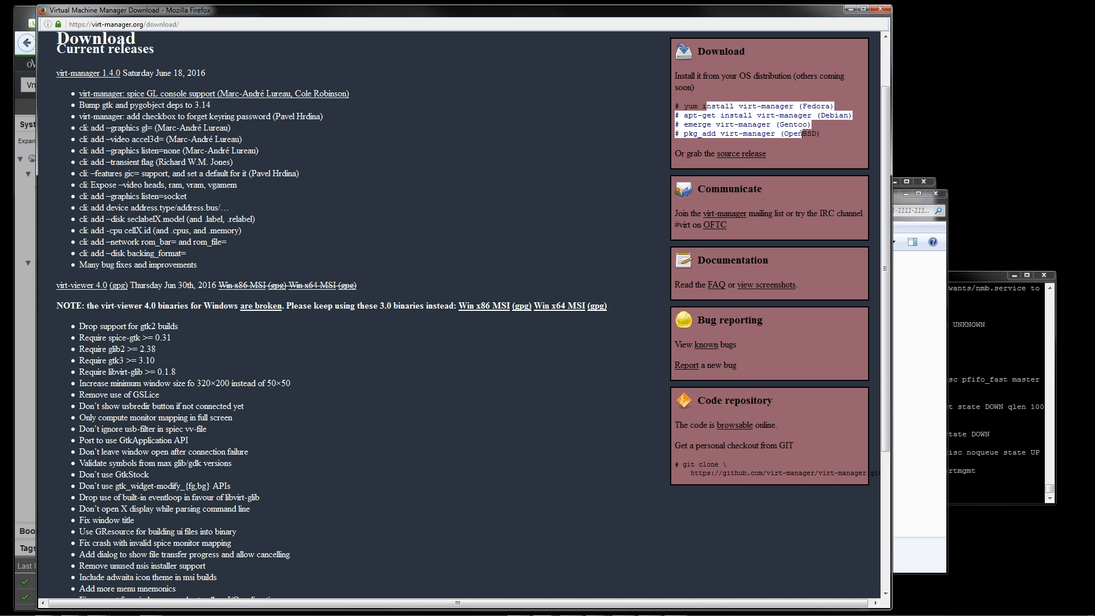
pyautogui.moveTo(802, 133); pyautogui.dragTo(782, 155)
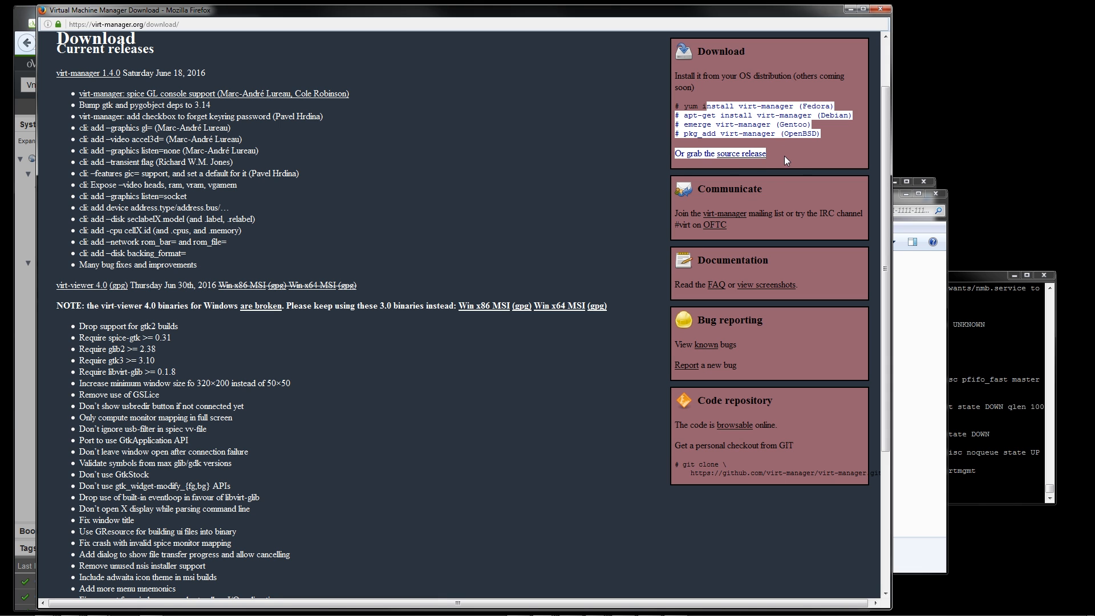
pyautogui.click(787, 160)
pyautogui.scroll(-3, 387, 307)
pyautogui.scroll(5, 395, 319)
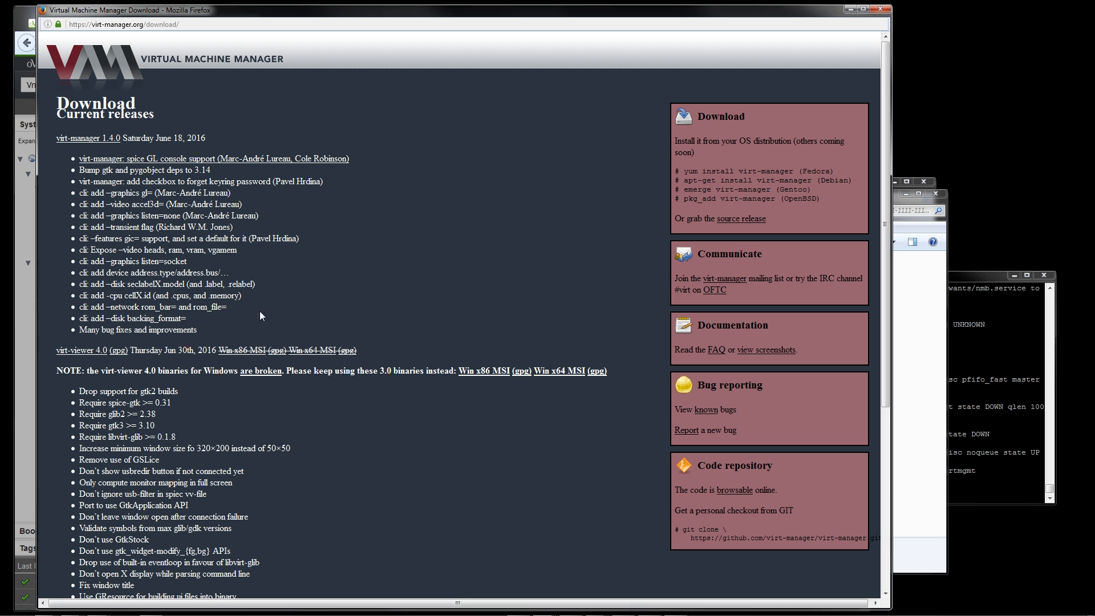
pyautogui.moveTo(102, 139)
pyautogui.mouseDown()
pyautogui.moveTo(80, 146)
pyautogui.moveTo(85, 137)
pyautogui.mouseUp()
pyautogui.scroll(-5, 108, 97)
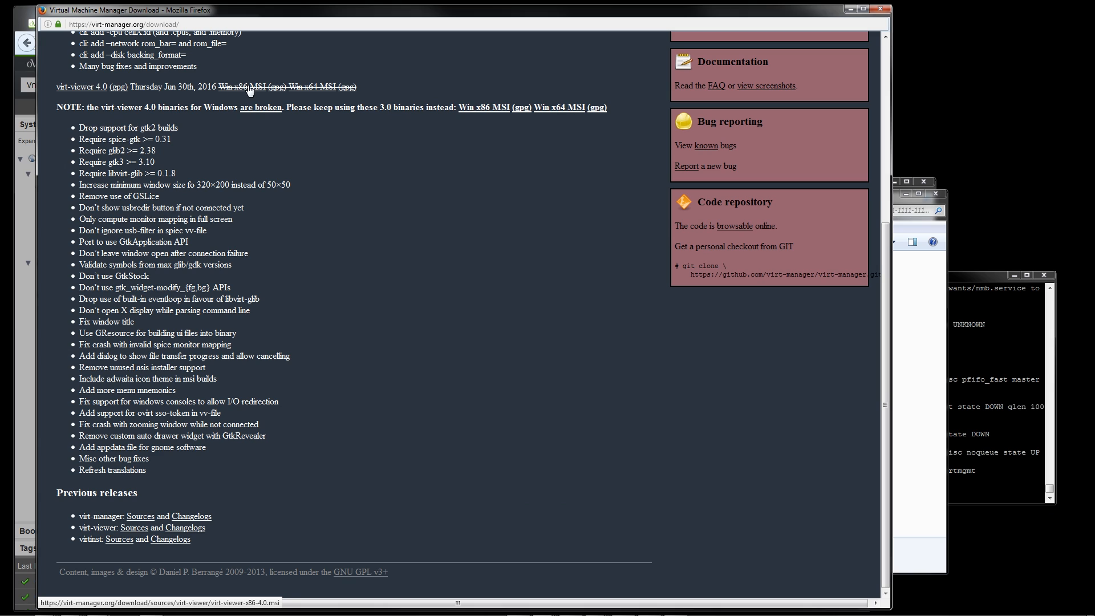
pyautogui.moveTo(219, 108); pyautogui.dragTo(618, 109)
pyautogui.click(619, 109)
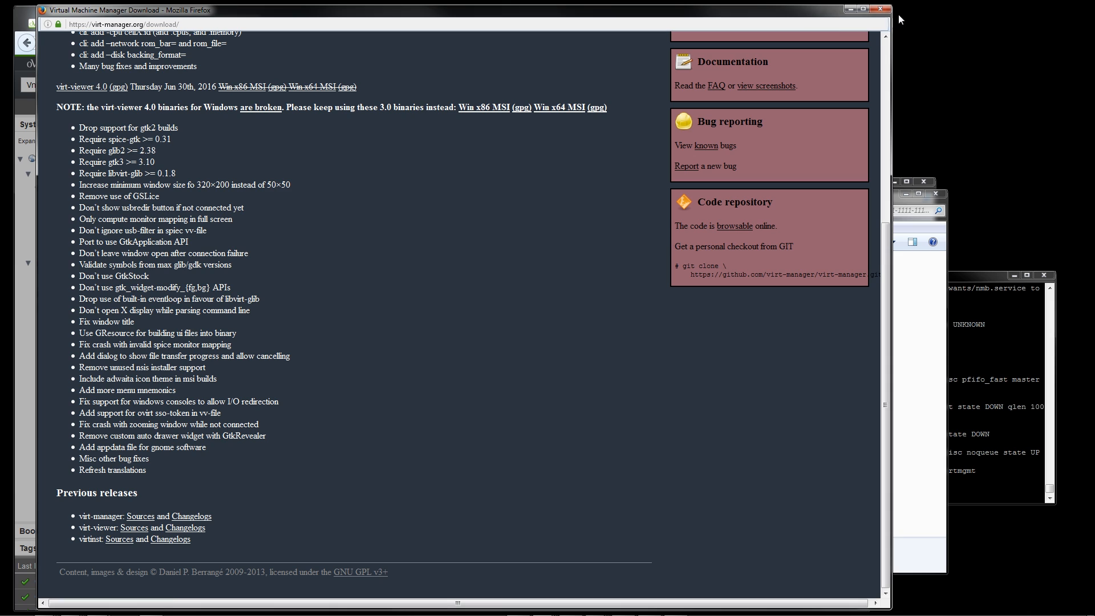
pyautogui.click(882, 9)
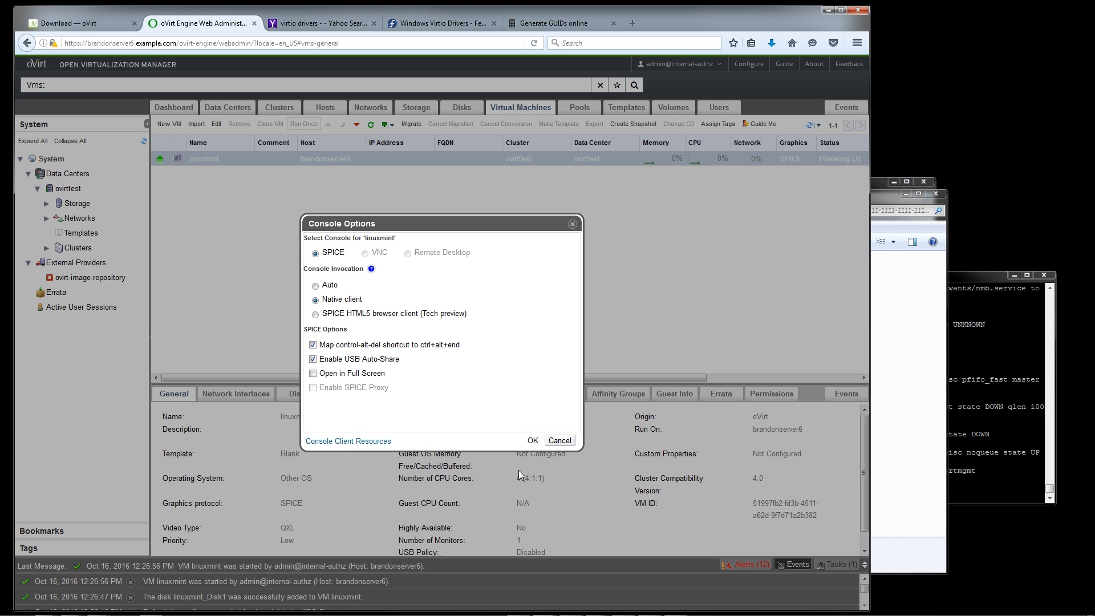
pyautogui.click(560, 440)
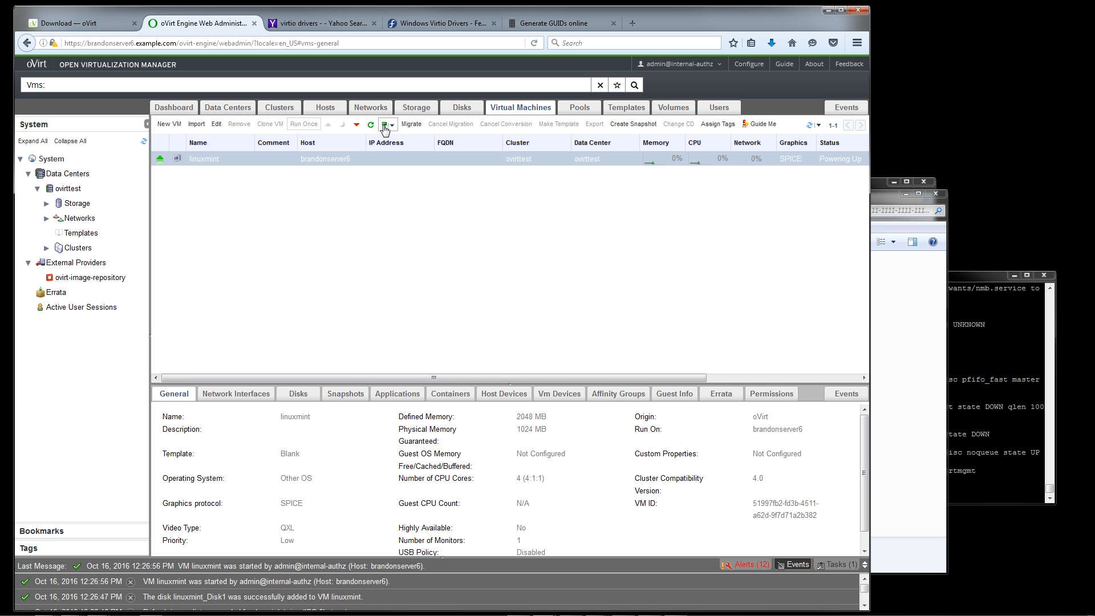
# Open the linuxmint VM's console in Remote Viewer and reposition its window over the administration portal
pyautogui.click(385, 124)
pyautogui.click(384, 124)
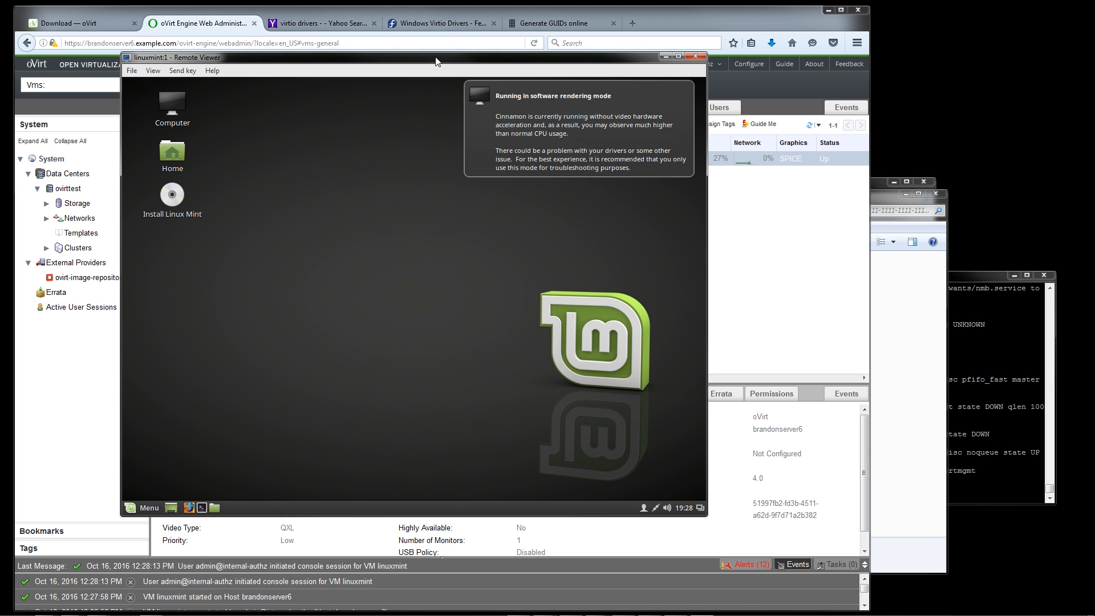
pyautogui.moveTo(425, 64); pyautogui.dragTo(499, 78)
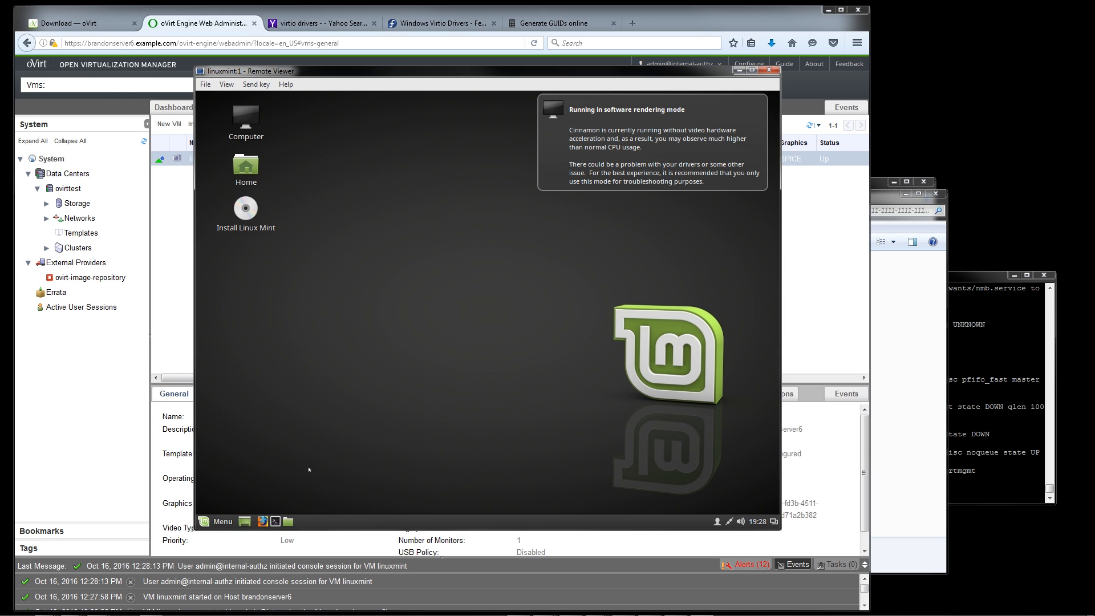
# Launch the Linux Mint installer from the guest desktop and continue with English as the language
pyautogui.click(240, 169)
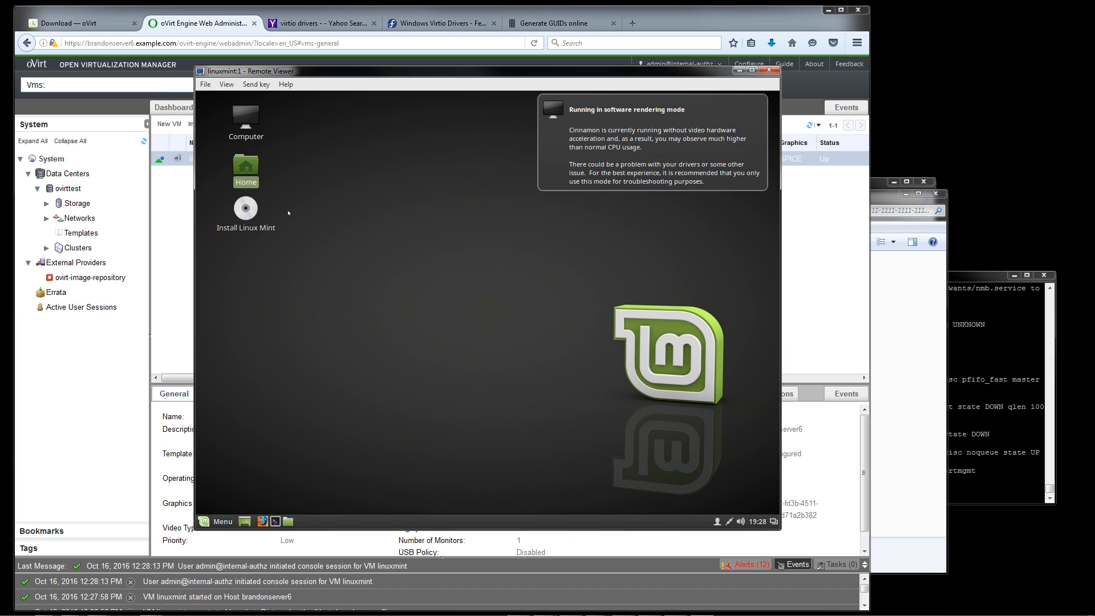
pyautogui.click(242, 207)
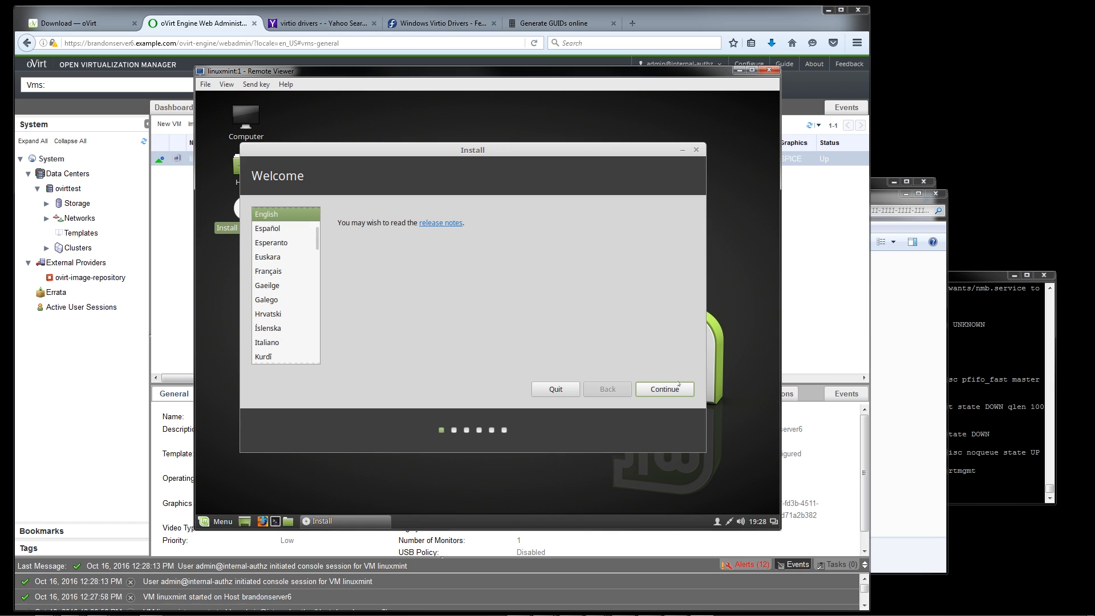
pyautogui.click(681, 389)
# Return to the oVirt administration portal and start a new virtual machine named win7pro
pyautogui.click(807, 341)
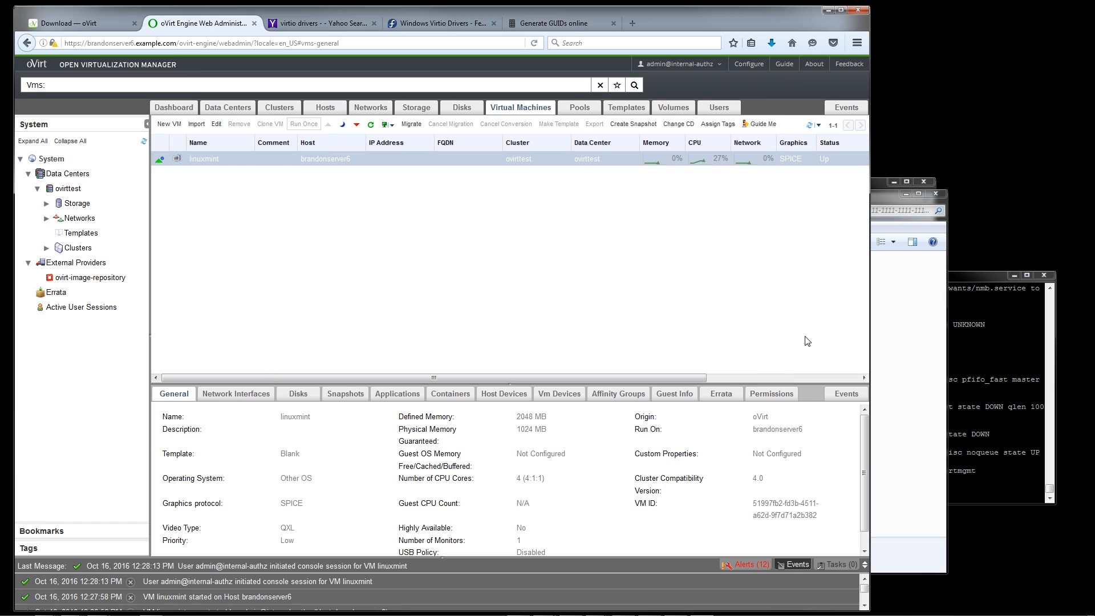
pyautogui.click(165, 123)
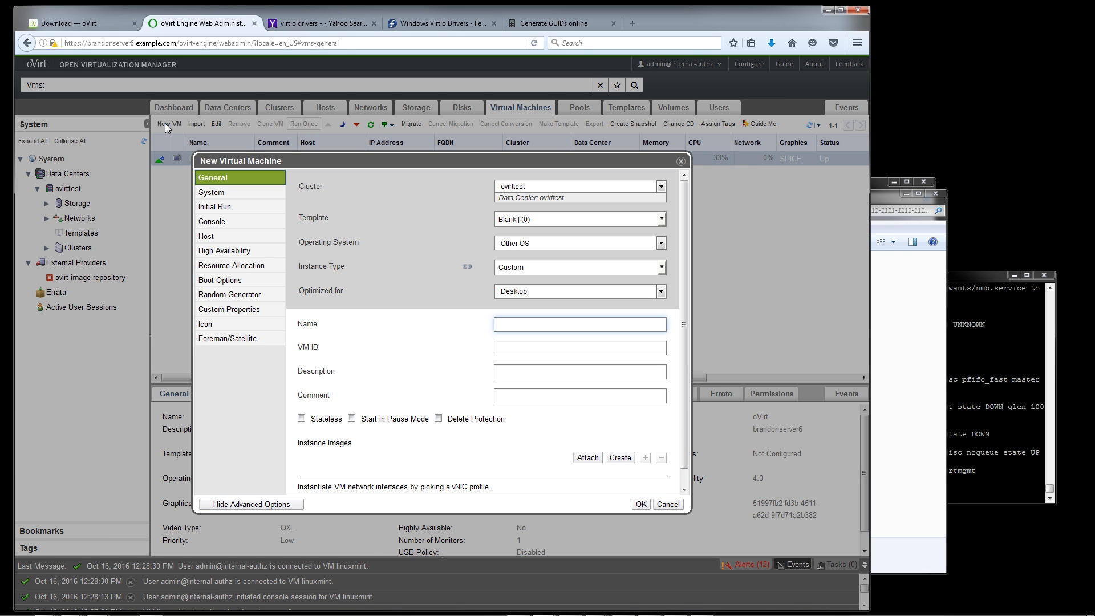
pyautogui.write('wi')
pyautogui.press('BackSpace')
pyautogui.write('in7pro')
# Generate a new GUID on guidgen.com and paste it as the VM ID of the win7pro virtual machine
pyautogui.click(546, 25)
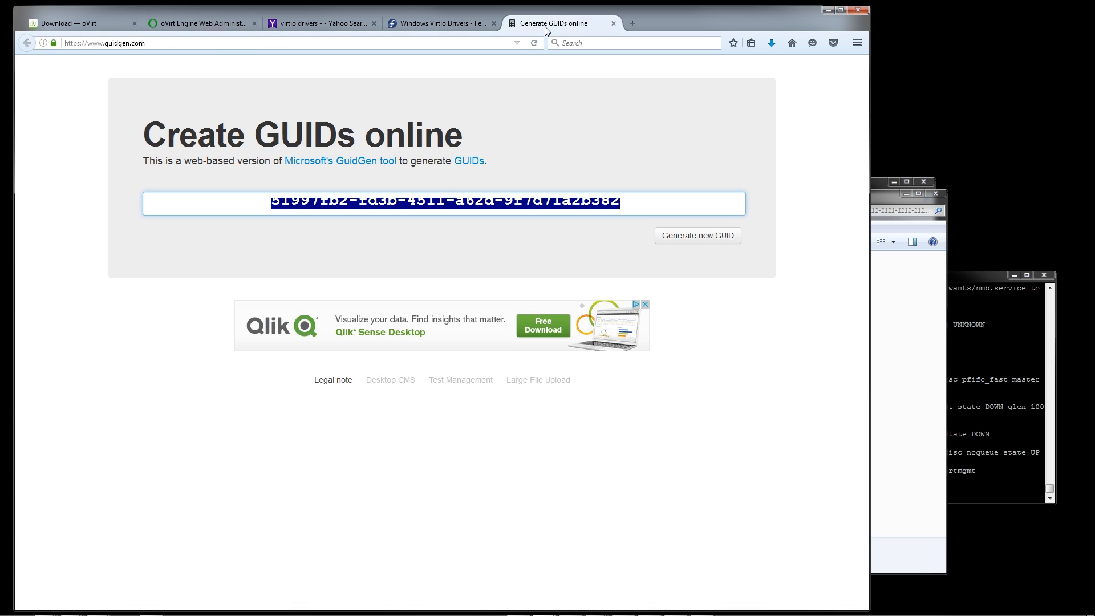
pyautogui.click(707, 239)
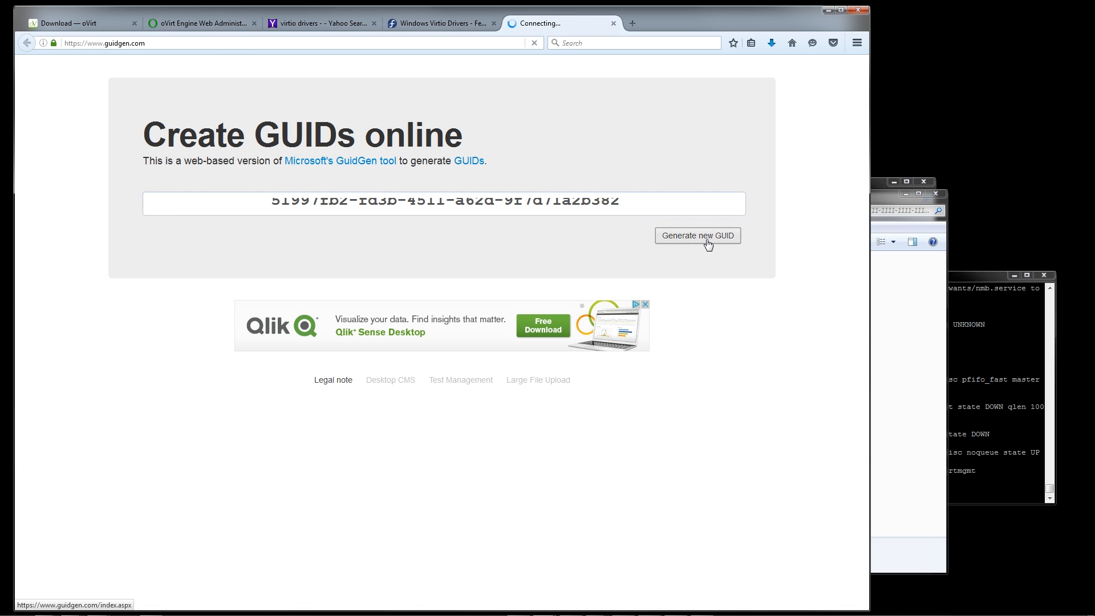
pyautogui.moveTo(643, 210); pyautogui.dragTo(105, 213)
pyautogui.hotkey('ctrl', 'c')
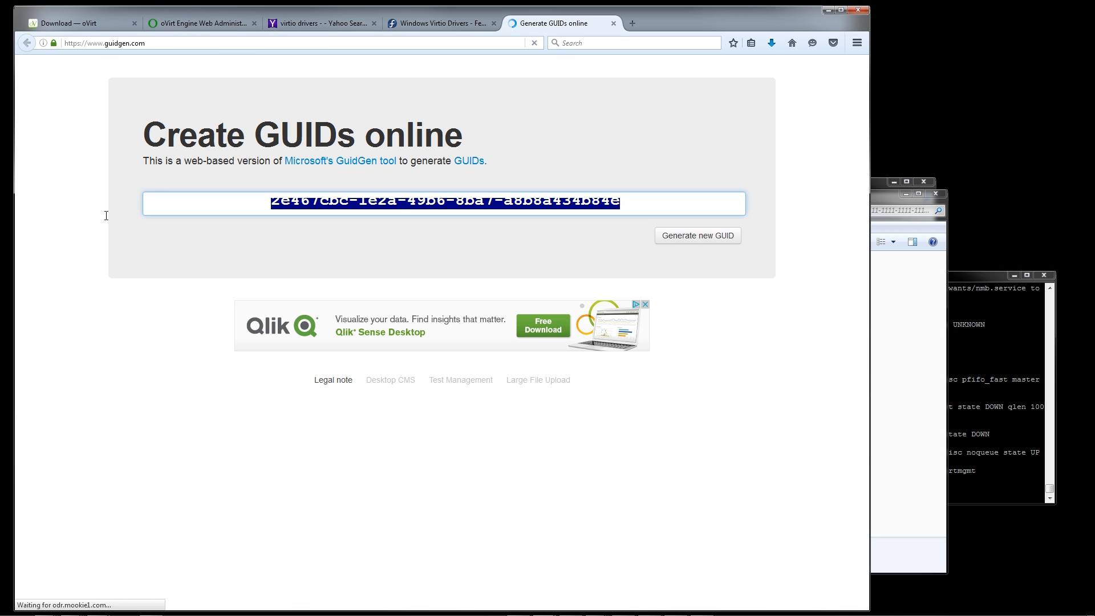
pyautogui.hotkey('ctrl', 'Tab')
pyautogui.hotkey('ctrl', 'Tab')
pyautogui.hotkey('ctrl', 'Tab')
pyautogui.hotkey('ctrl', 'shift', 'Tab')
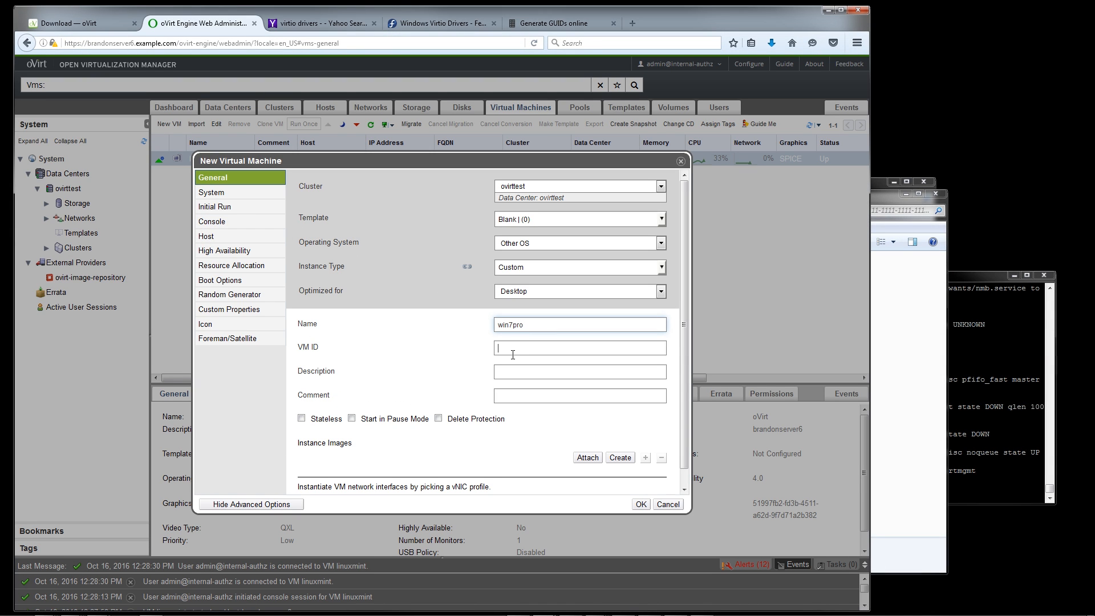
pyautogui.hotkey('ctrl', 'v')
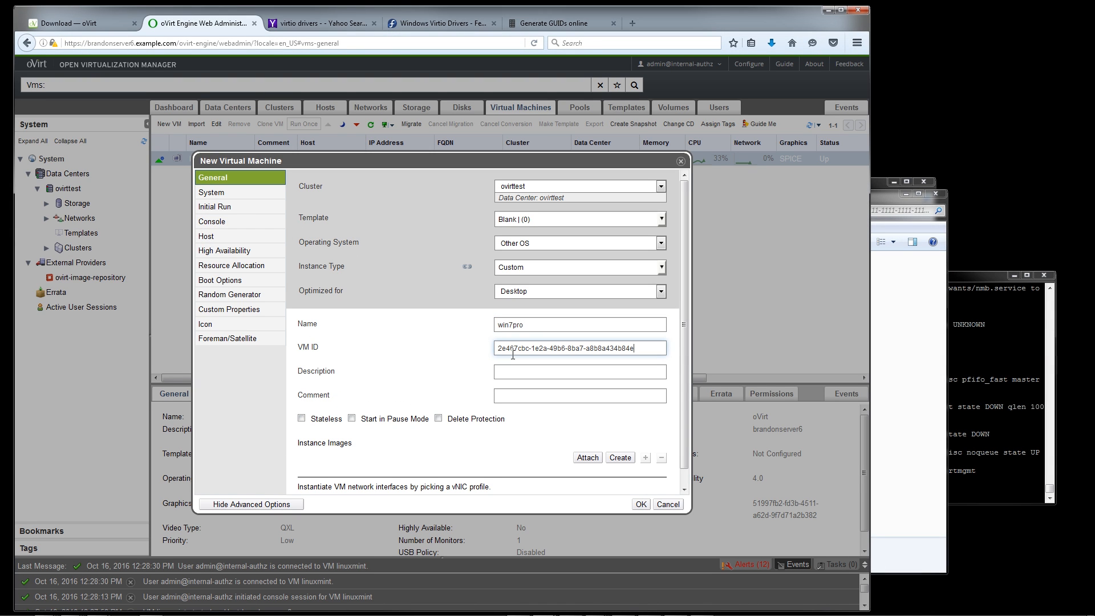
# Create a 30 GB bootable virtual disk for the win7pro VM and assign the ovirtmgmt profile to nic1
pyautogui.scroll(-1, 501, 385)
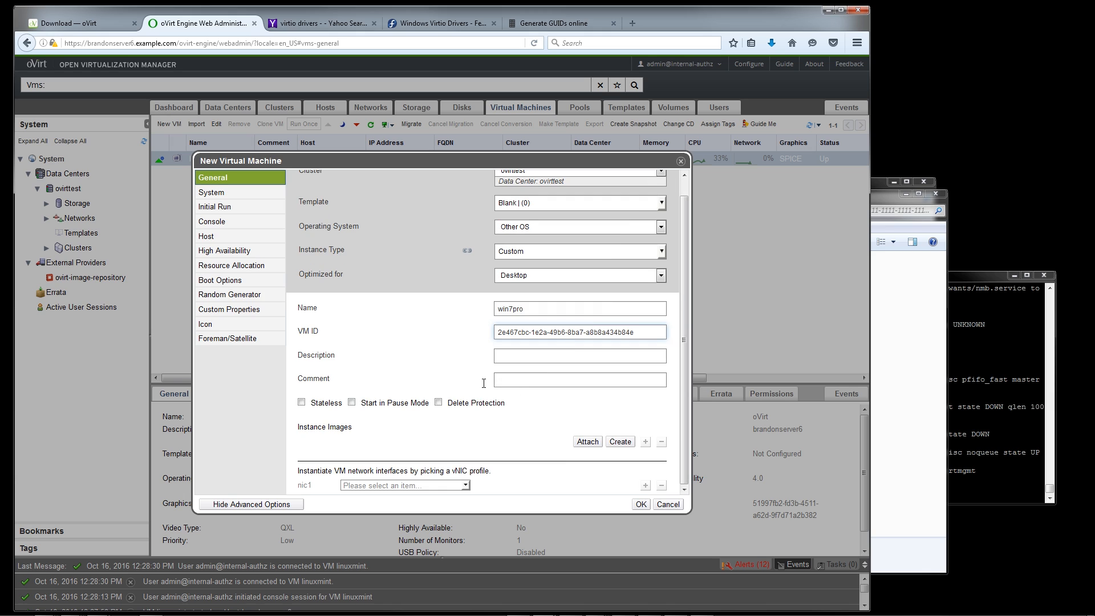
pyautogui.click(620, 444)
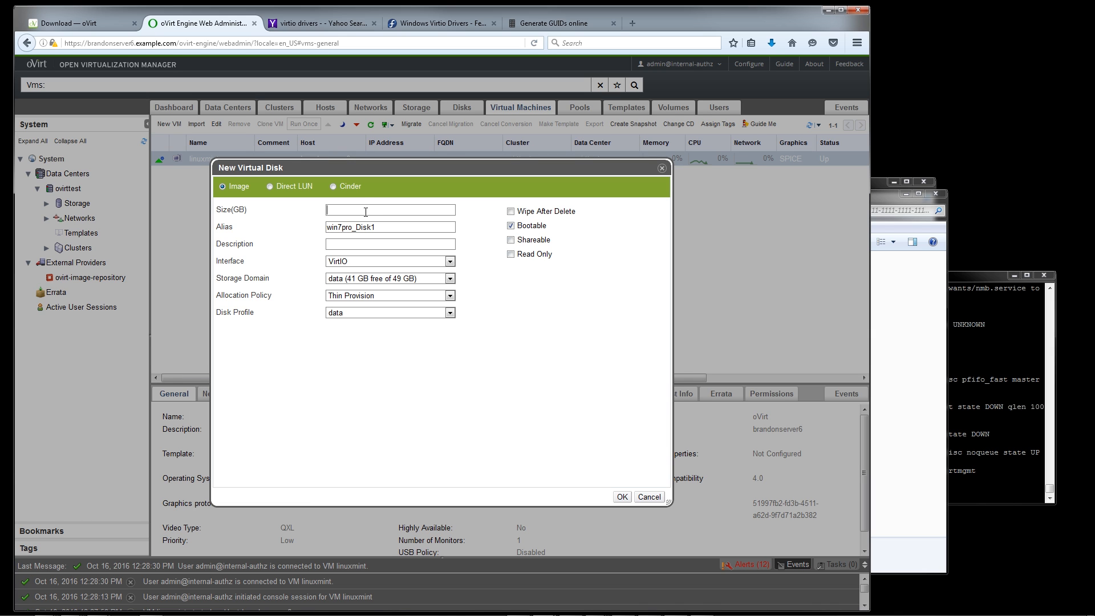
pyautogui.write('30')
pyautogui.click(621, 497)
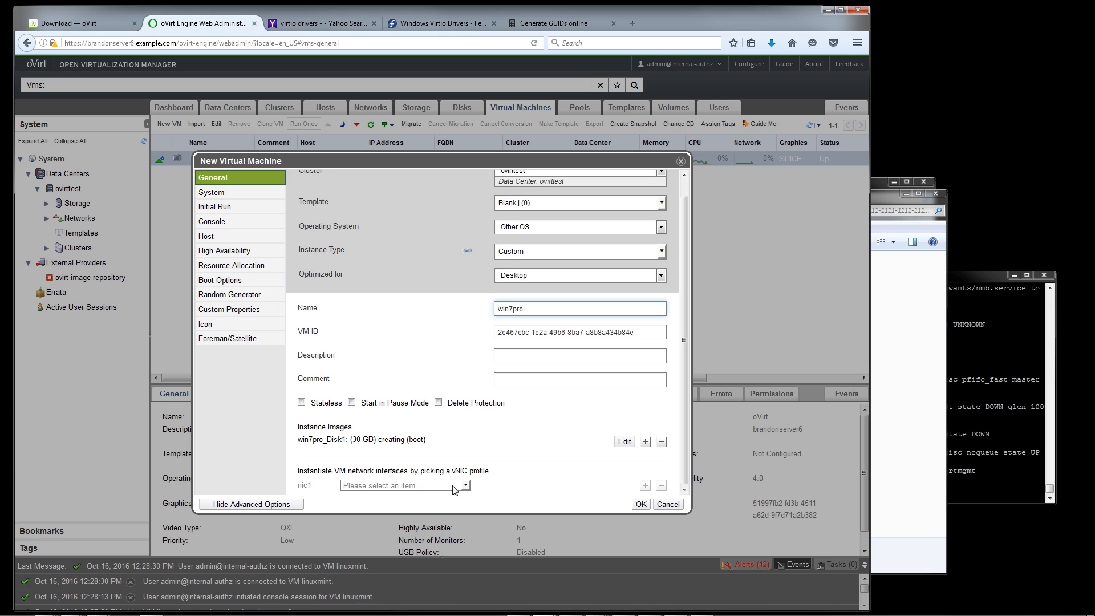
pyautogui.click(457, 486)
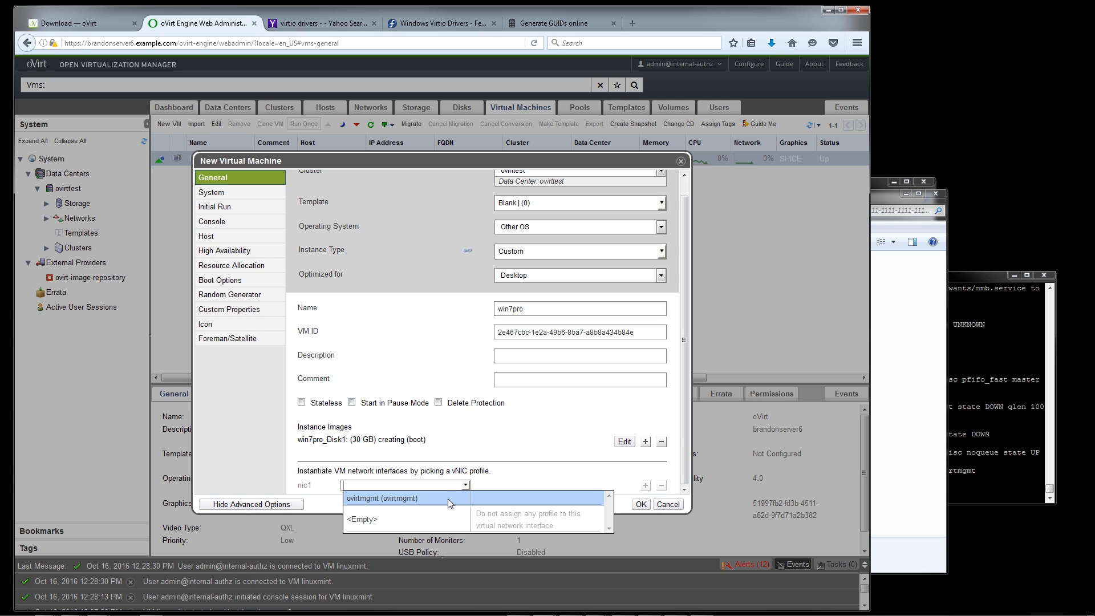
pyautogui.click(451, 497)
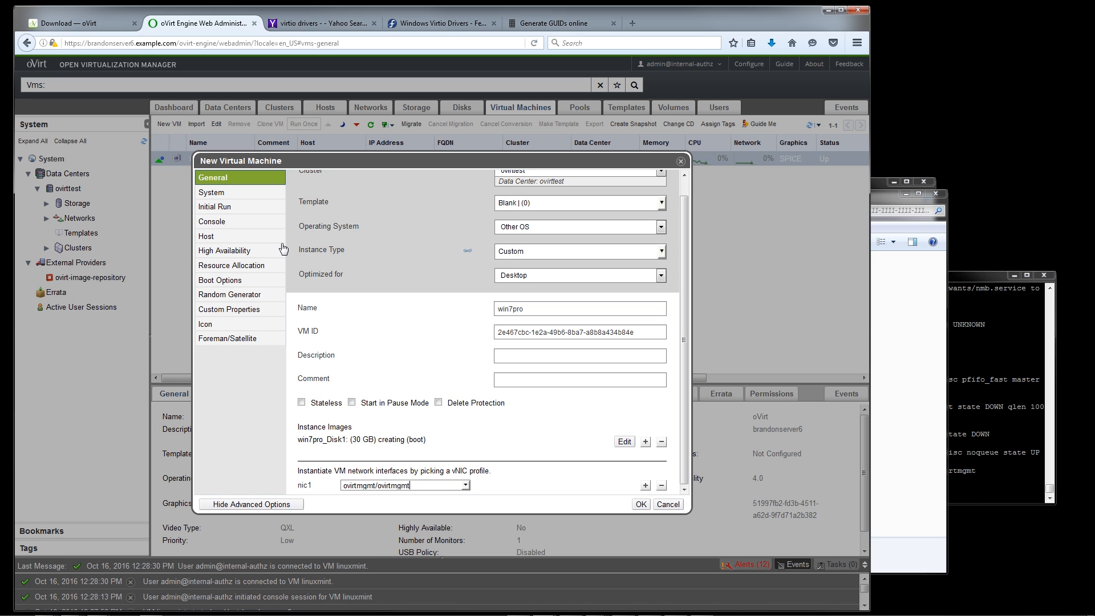
# Set the memory size of the win7pro virtual machine to 4086 MB
pyautogui.click(227, 197)
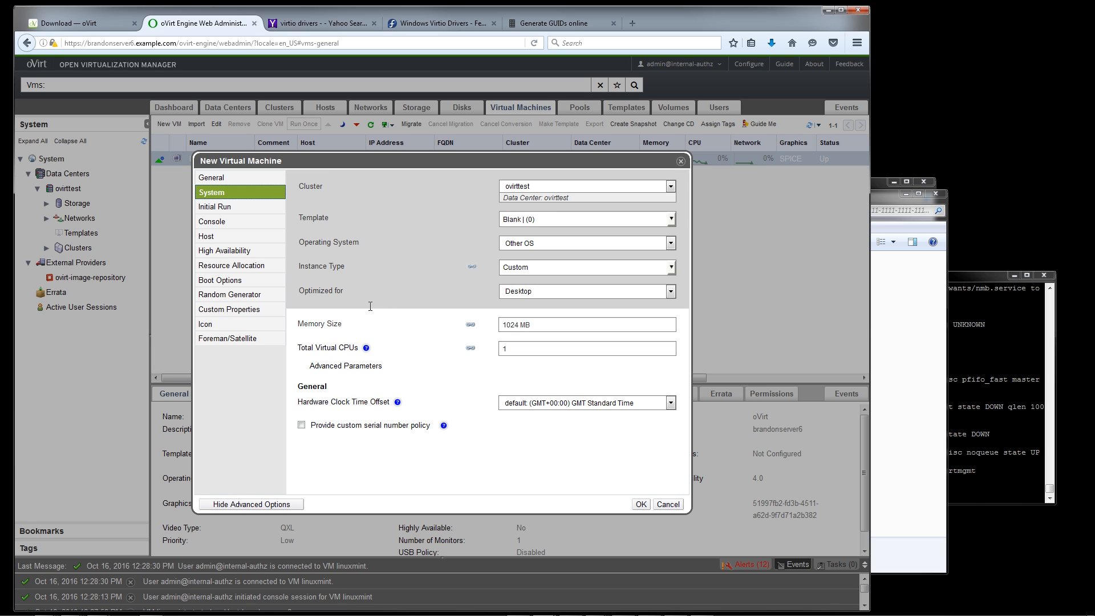
pyautogui.tripleClick(551, 326)
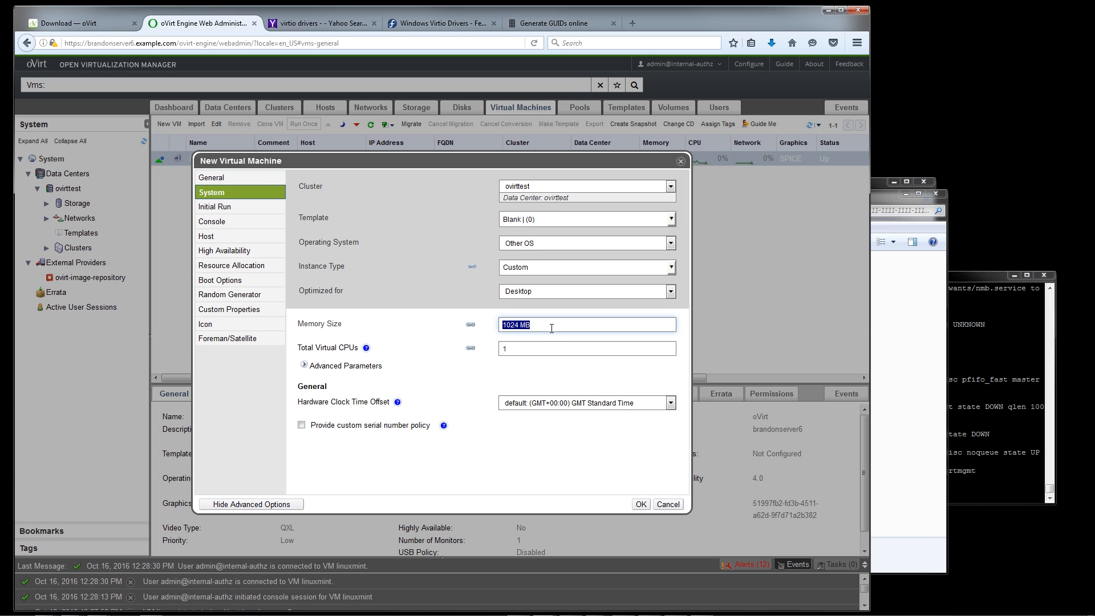
pyautogui.write('4086')
# Run top in the server's terminal session to check the host's total memory
pyautogui.click(1003, 438)
pyautogui.write('top')
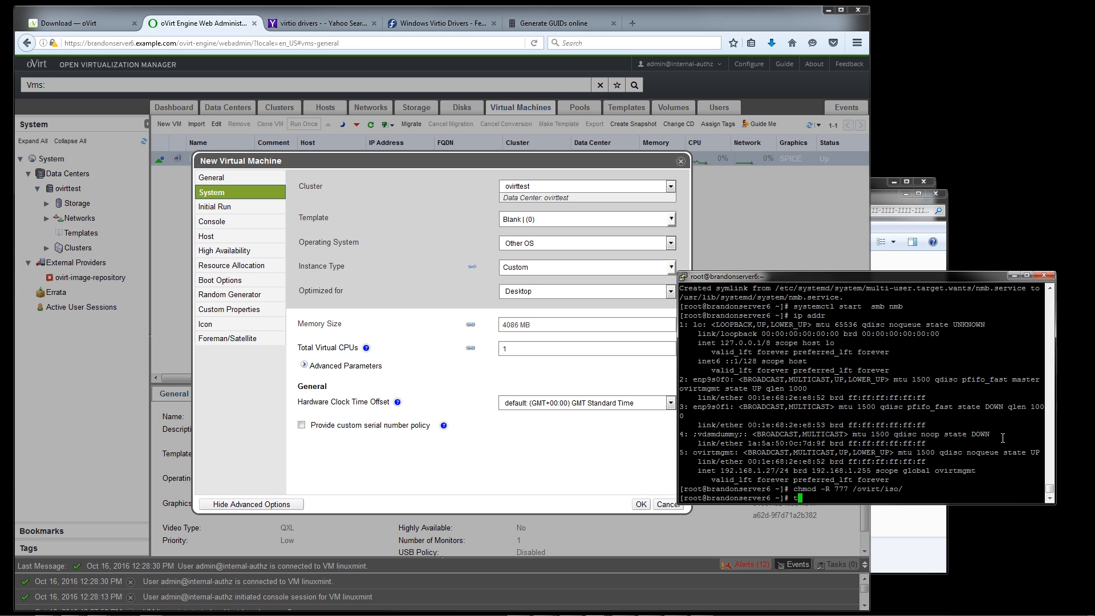
pyautogui.press('Return')
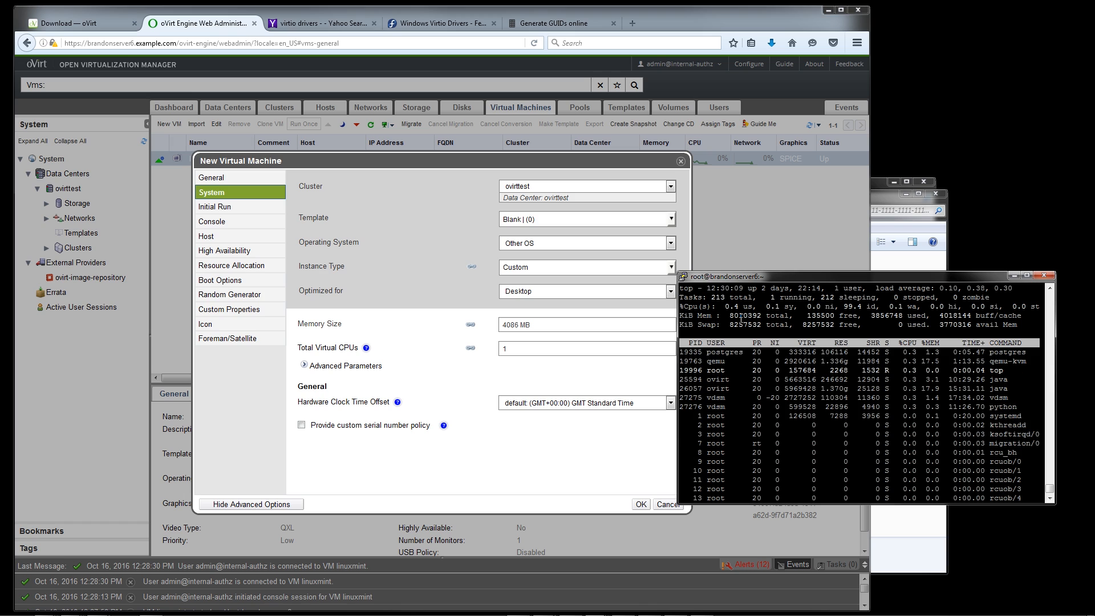
pyautogui.moveTo(739, 317); pyautogui.dragTo(762, 317)
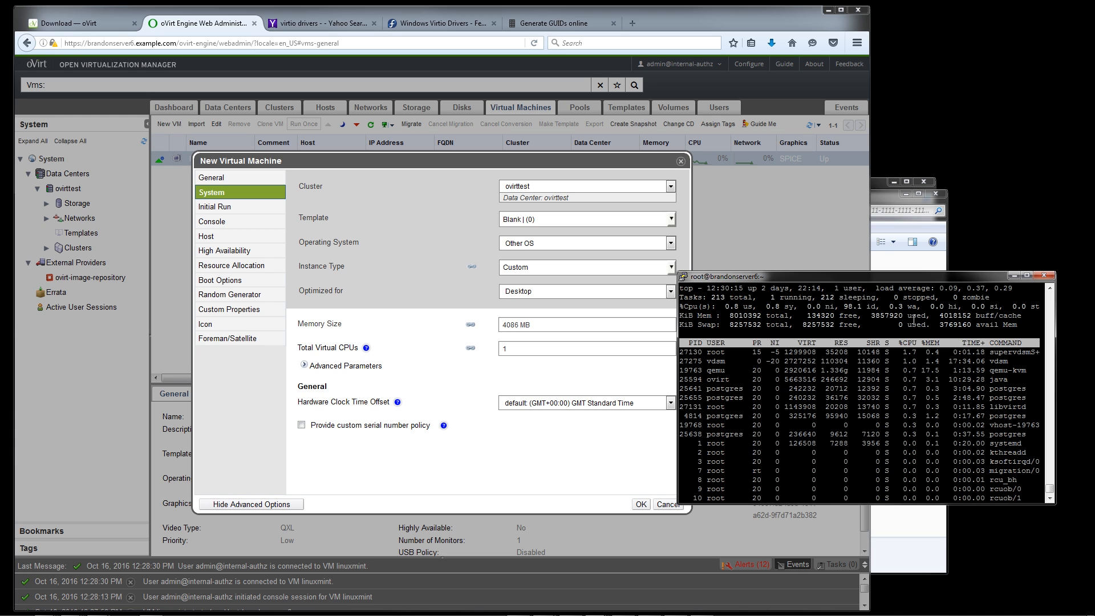
# Give the win7pro VM 4 total virtual CPUs with 4 cores per virtual socket and create the machine
pyautogui.click(550, 329)
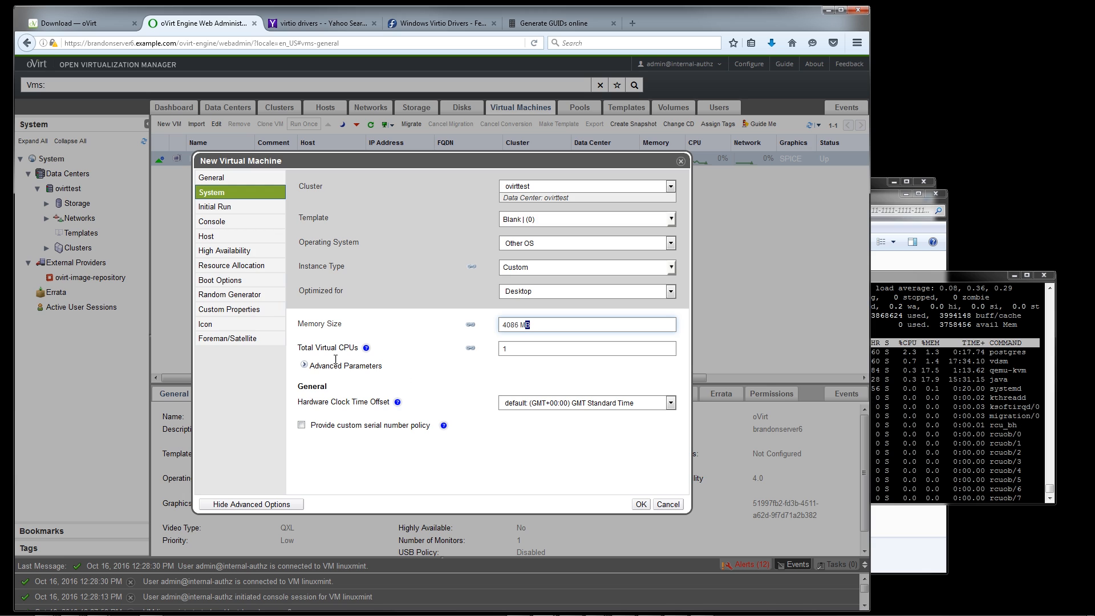
pyautogui.click(311, 368)
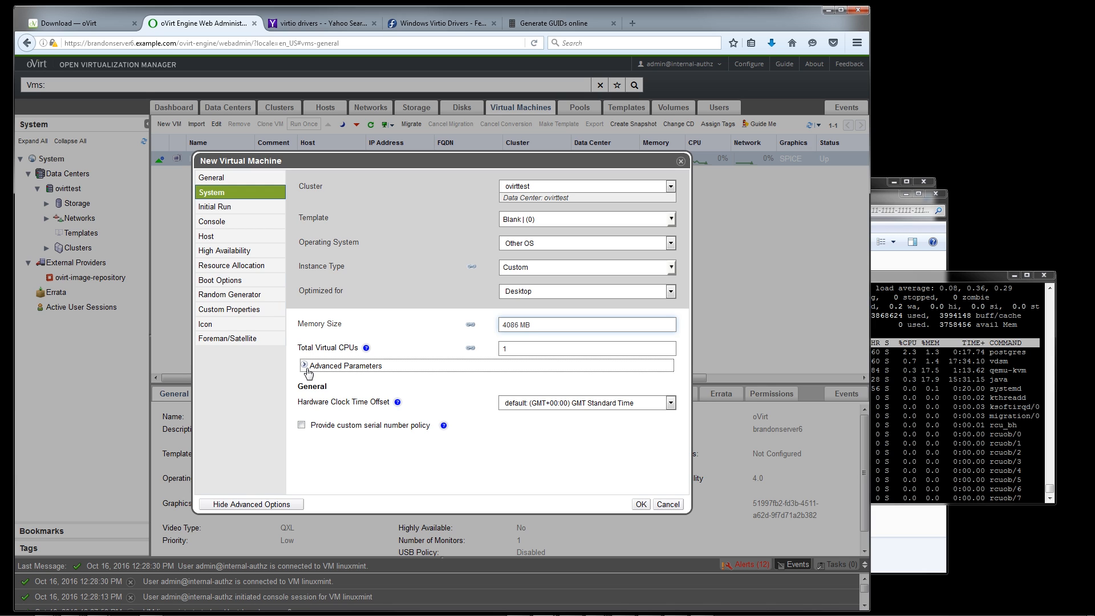
pyautogui.click(530, 367)
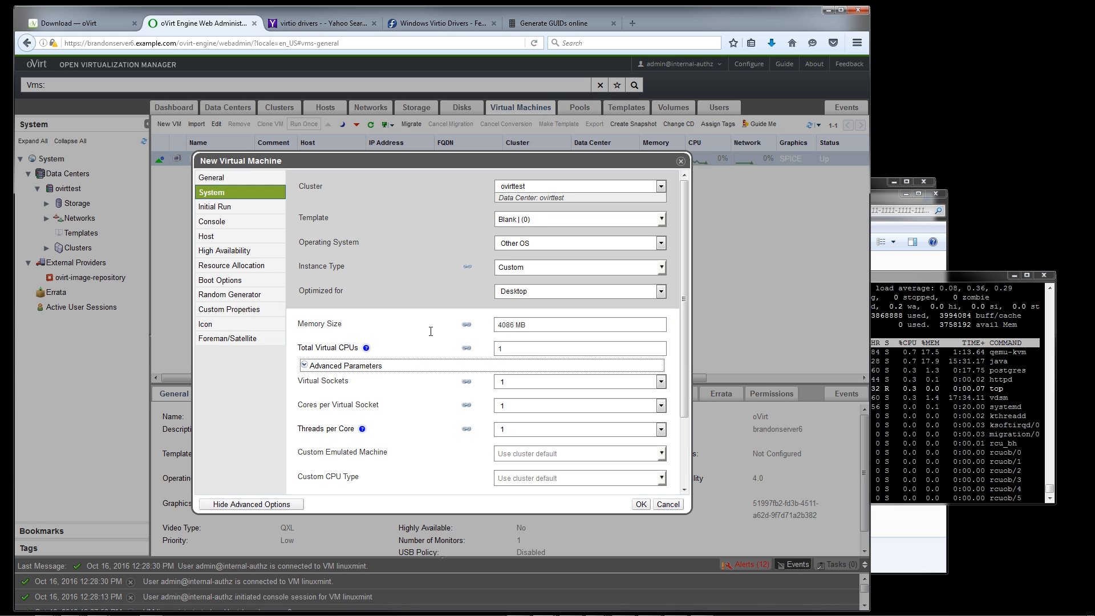
pyautogui.doubleClick(509, 349)
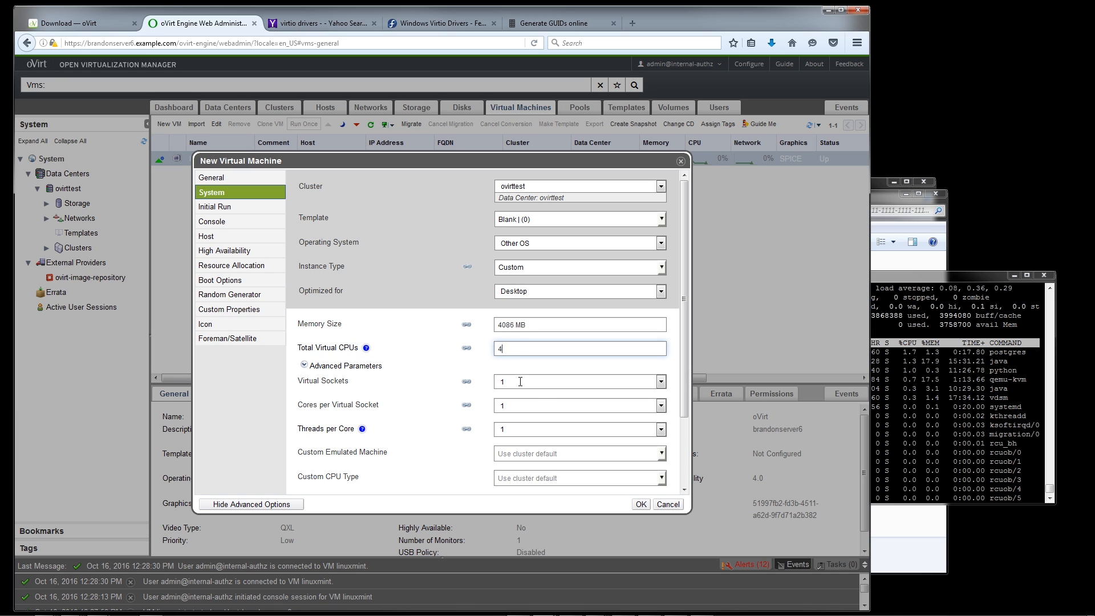
pyautogui.click(622, 412)
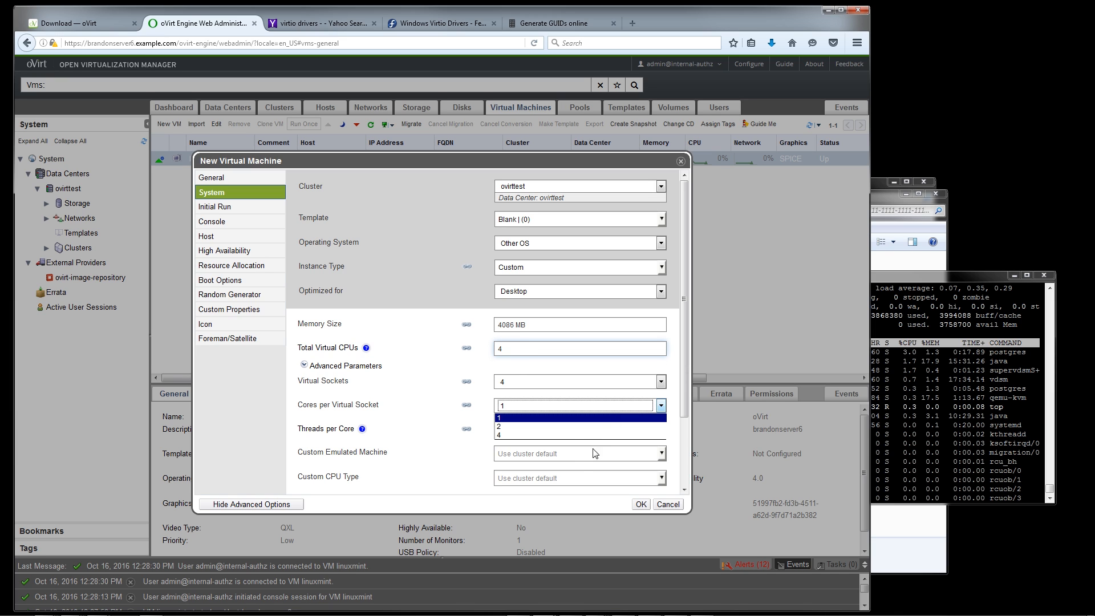
pyautogui.click(563, 435)
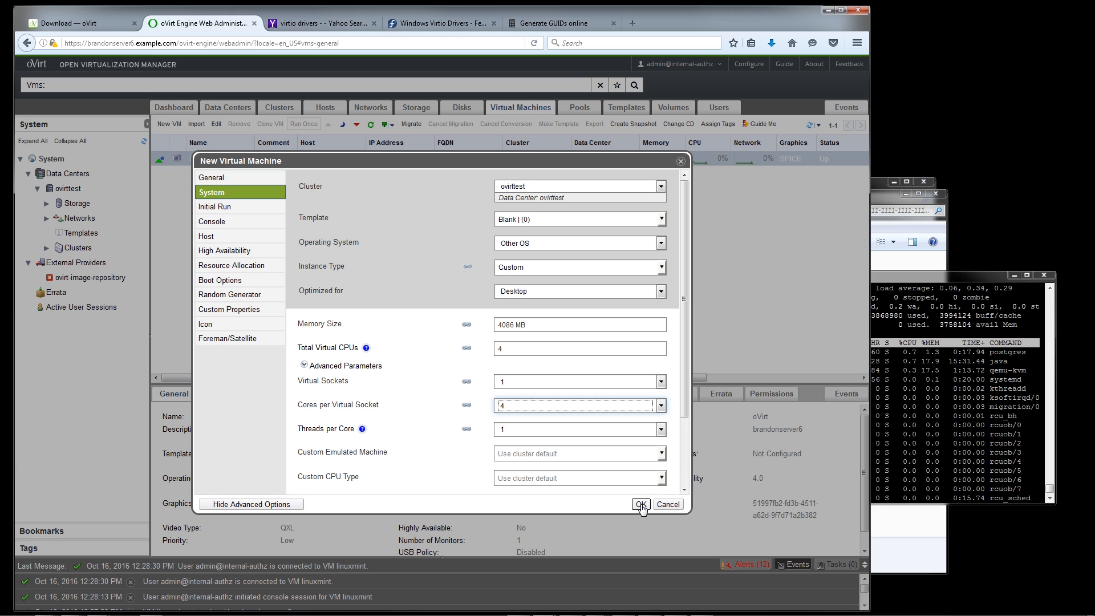
pyautogui.click(641, 504)
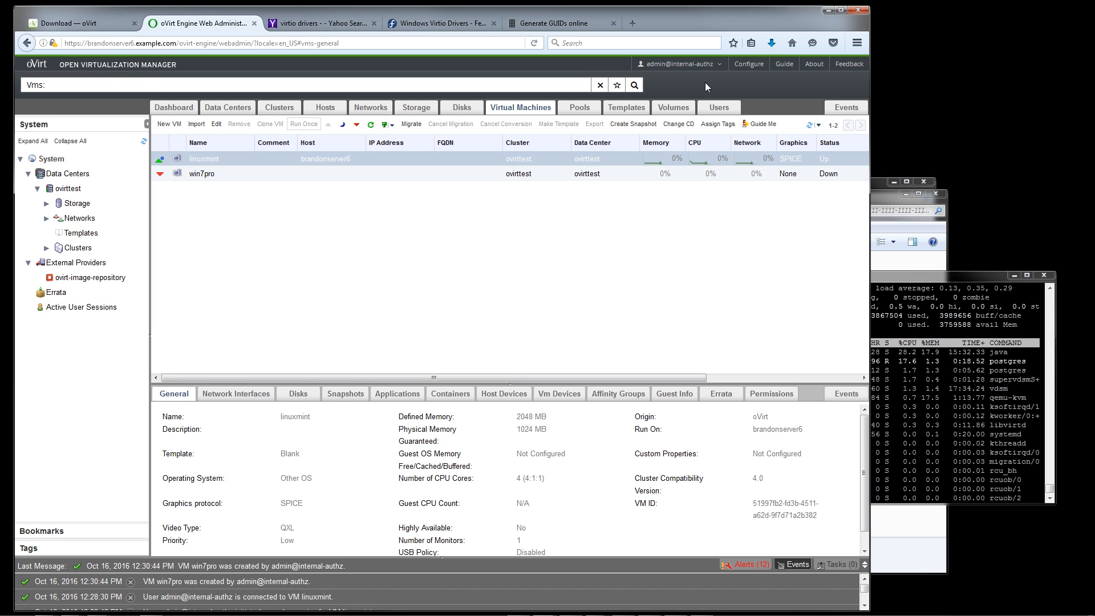
# Start the win7pro VM with Run Once, attaching the Windows 7 Professional ISO as its CD
pyautogui.click(354, 179)
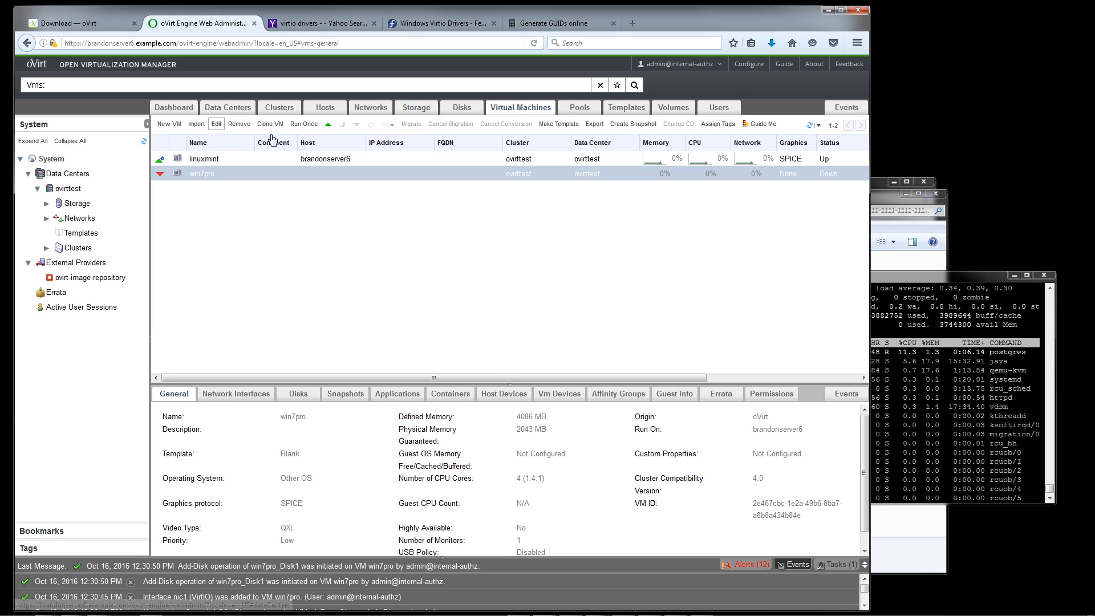
pyautogui.click(303, 127)
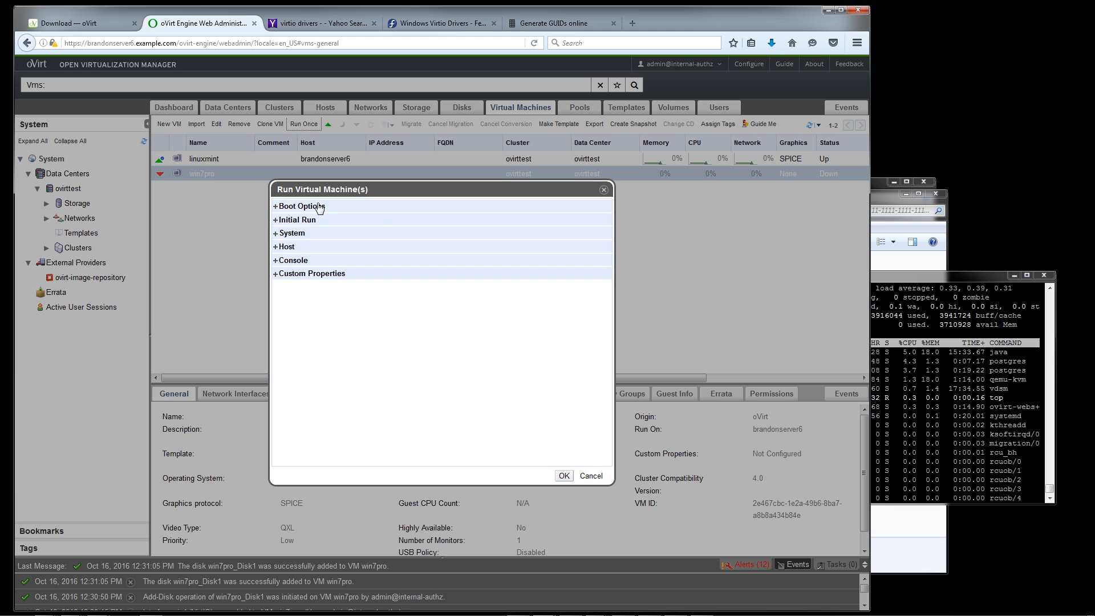
pyautogui.click(319, 208)
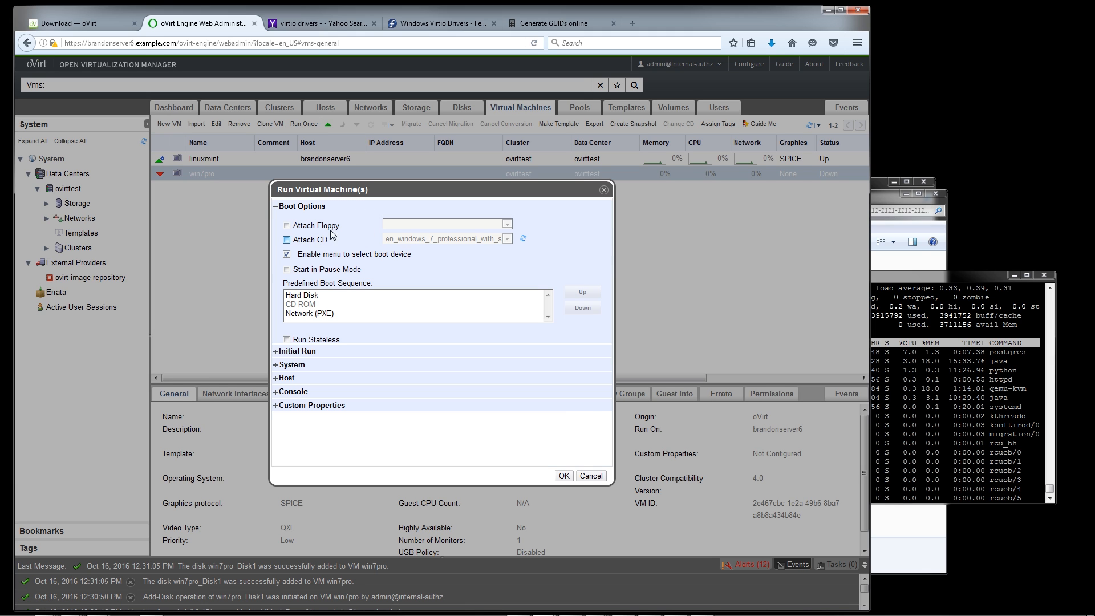
pyautogui.press('space')
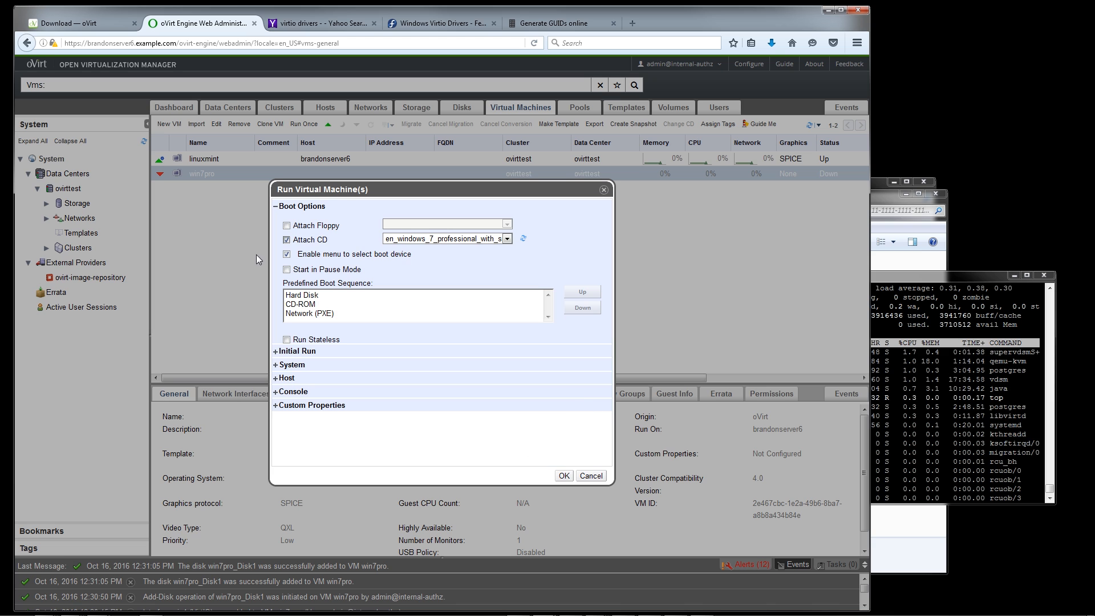
pyautogui.click(564, 482)
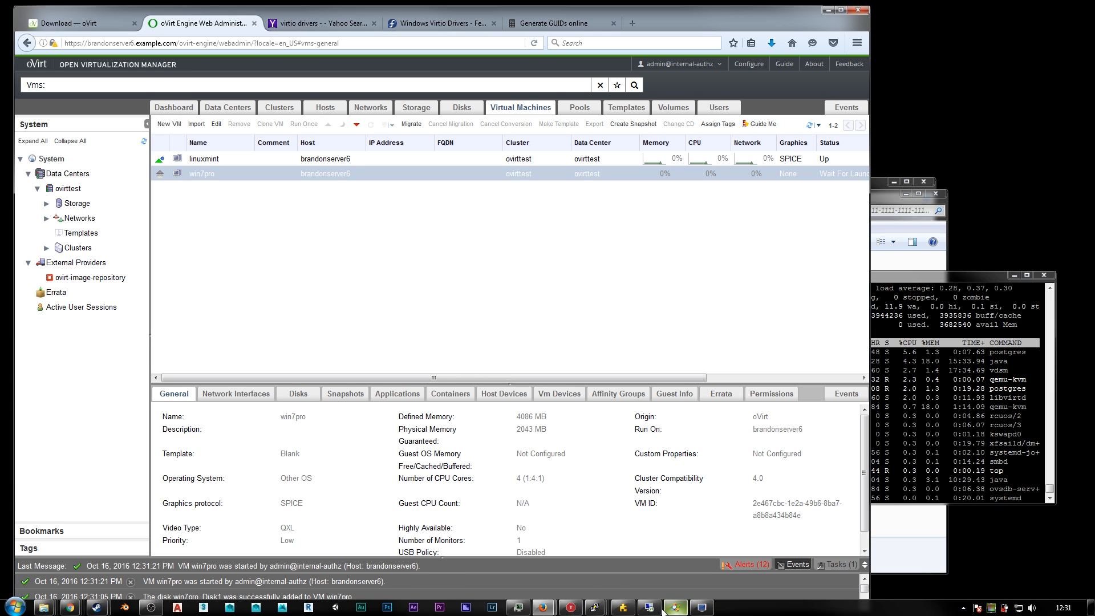
# In the linuxmint console, advance the installer with the erase-disk option to the disk-write confirmation, and move the console window aside
pyautogui.click(702, 608)
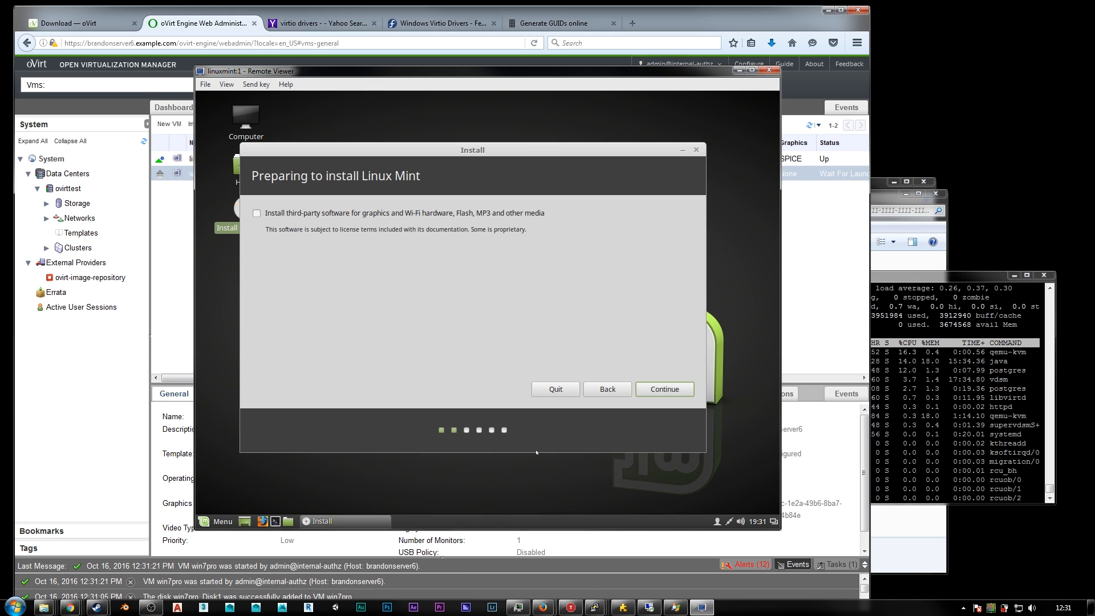
pyautogui.click(665, 391)
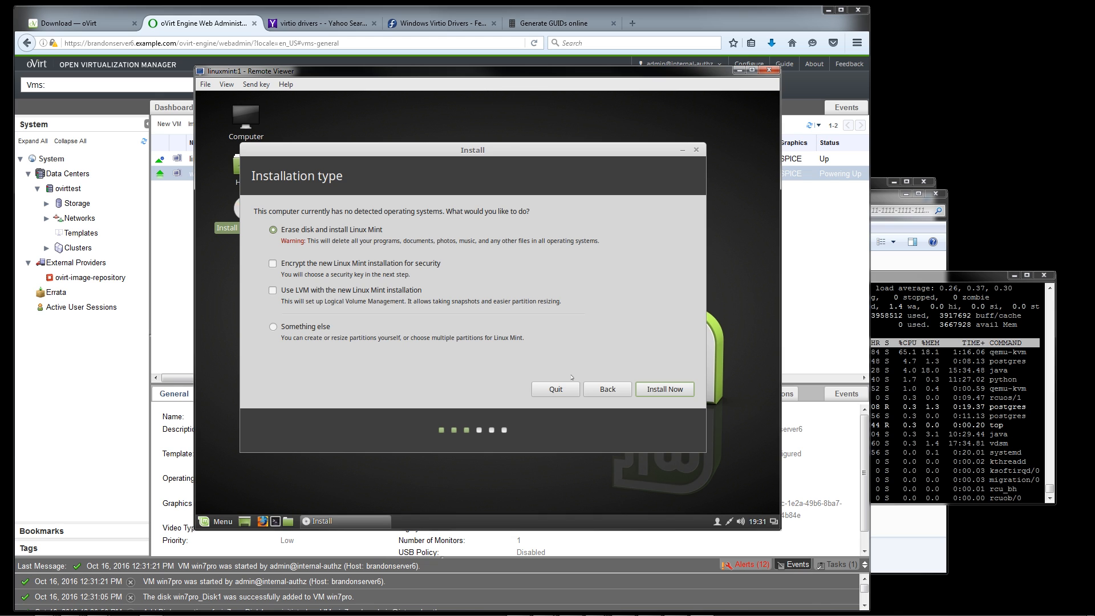
pyautogui.click(665, 389)
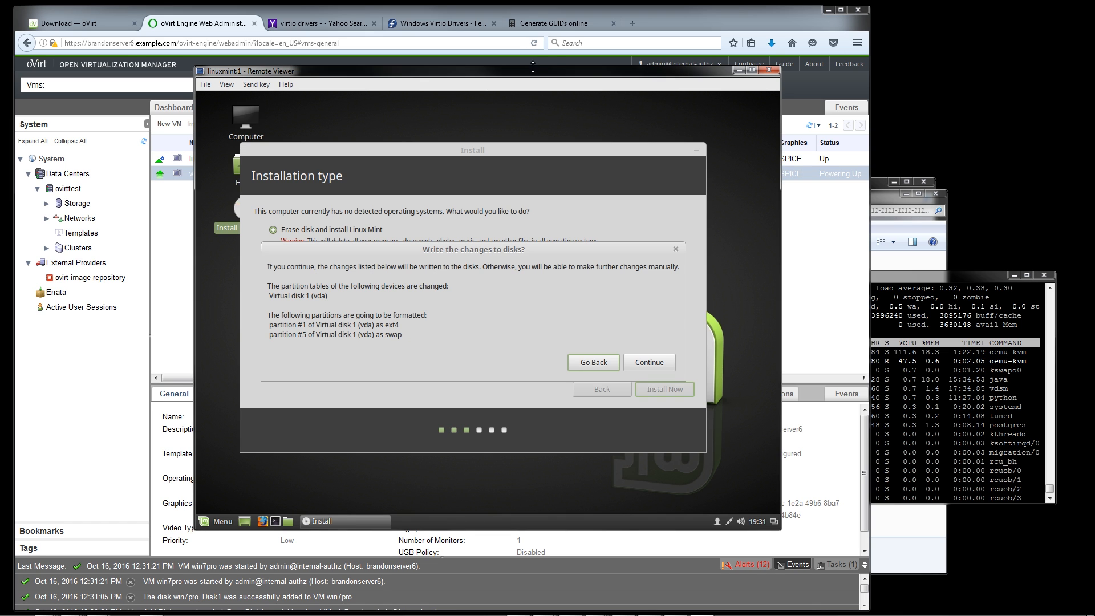
pyautogui.moveTo(573, 80); pyautogui.dragTo(708, 107)
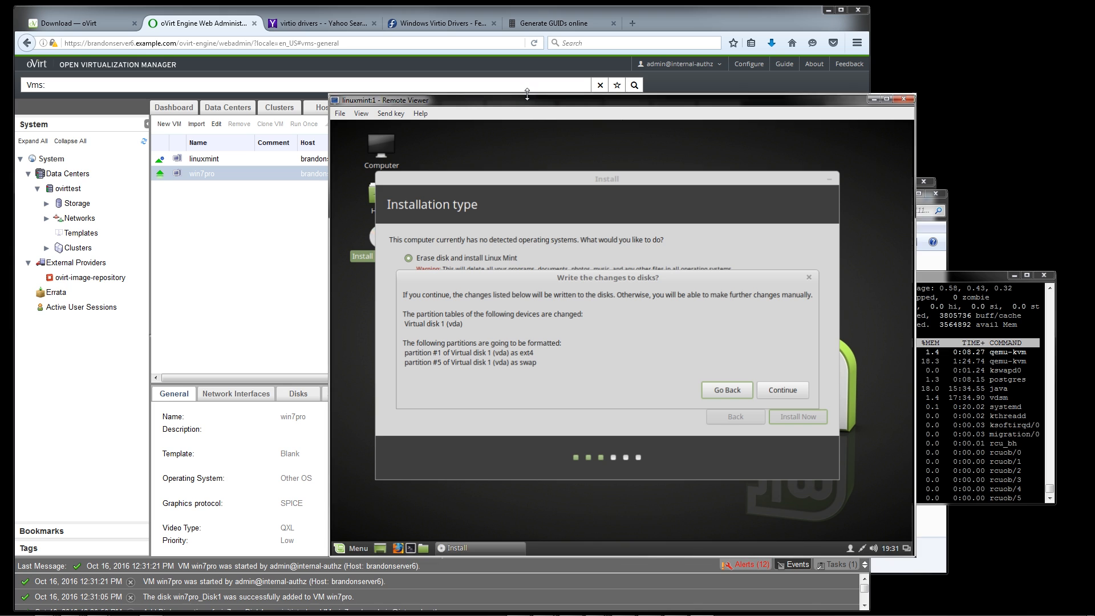
pyautogui.moveTo(523, 95); pyautogui.dragTo(540, 88)
# Open the win7pro VM's console and start the Windows 7 installation with English, English (United States) and the US keyboard
pyautogui.click(207, 260)
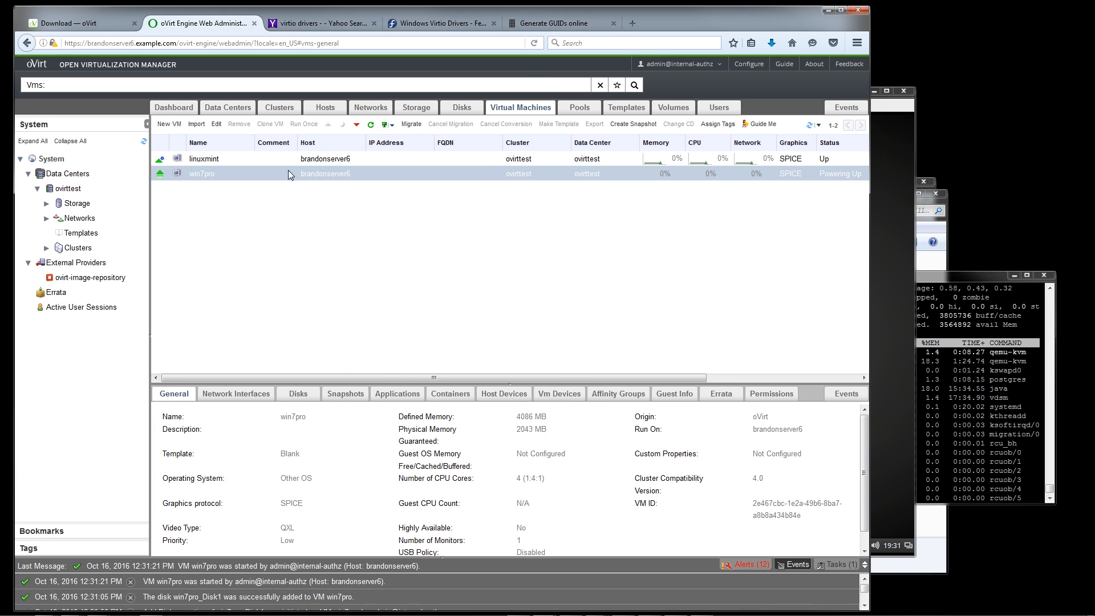
pyautogui.click(386, 127)
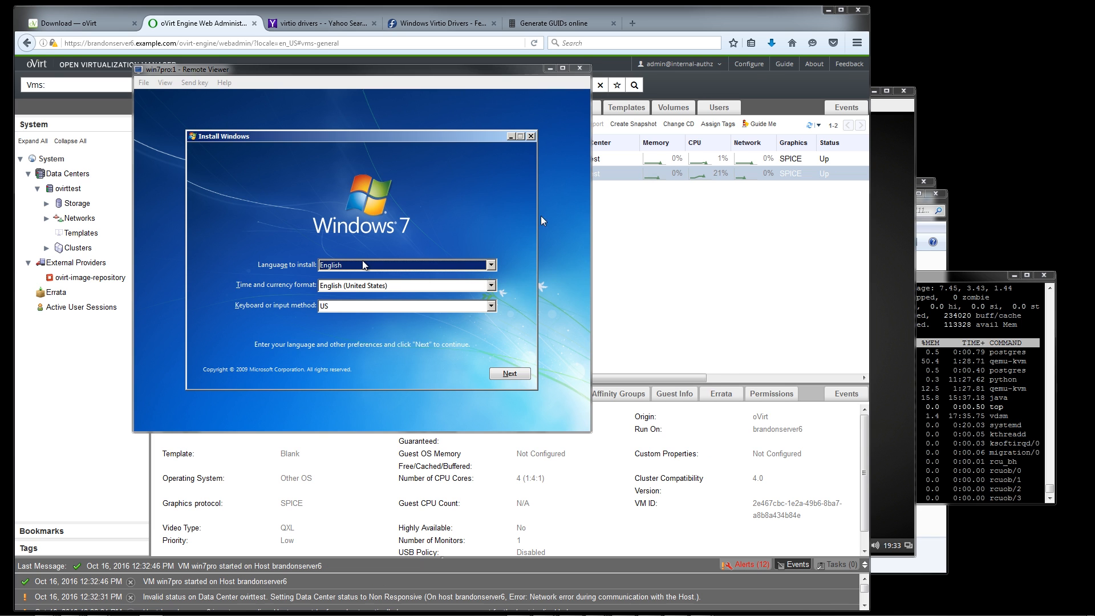
pyautogui.click(485, 211)
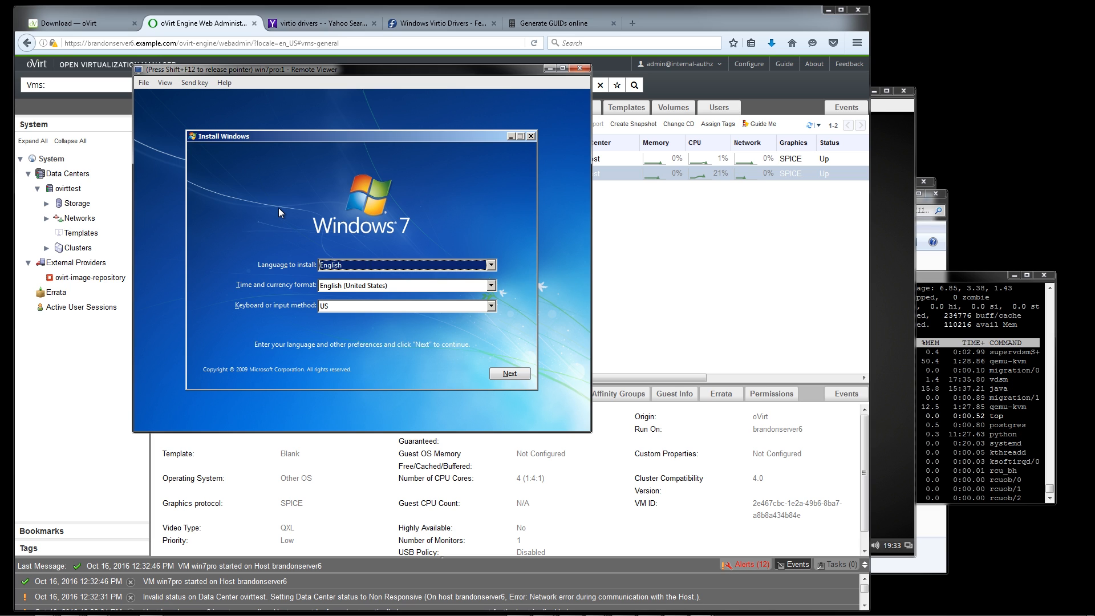
pyautogui.click(513, 378)
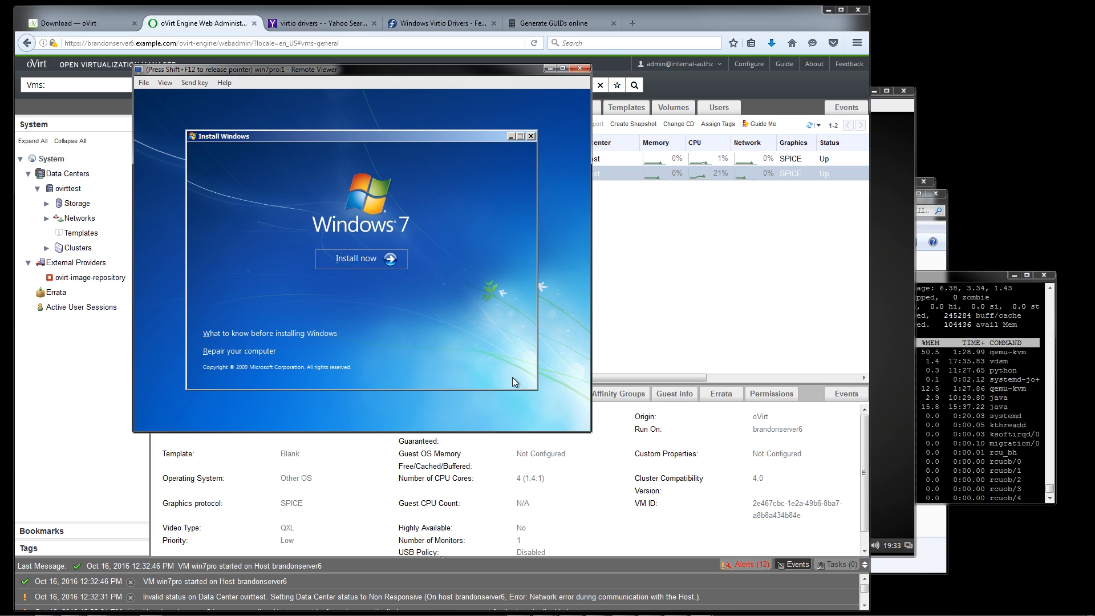
pyautogui.click(348, 254)
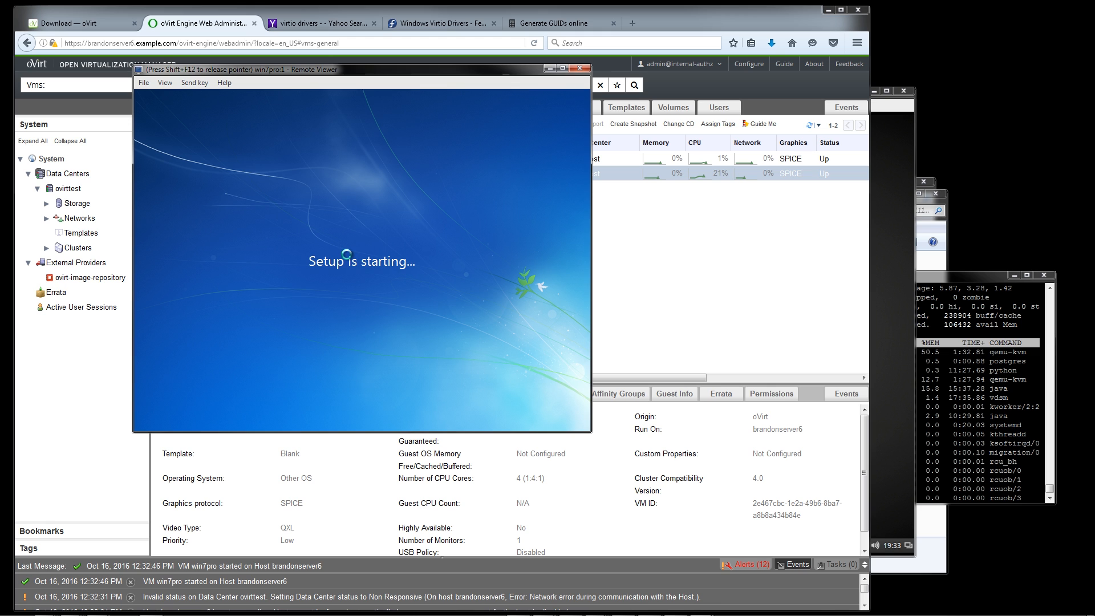
# Move the win7pro console window clear of the VM list and accept the Windows 7 license terms
pyautogui.hotkey('shift', 'F12')
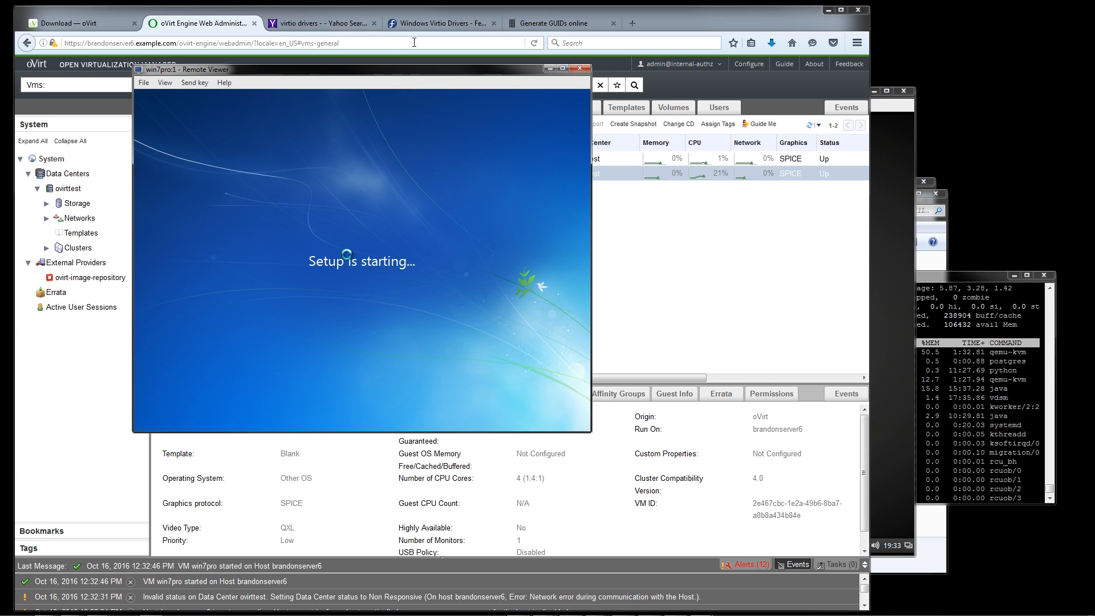
pyautogui.moveTo(398, 72); pyautogui.dragTo(762, 82)
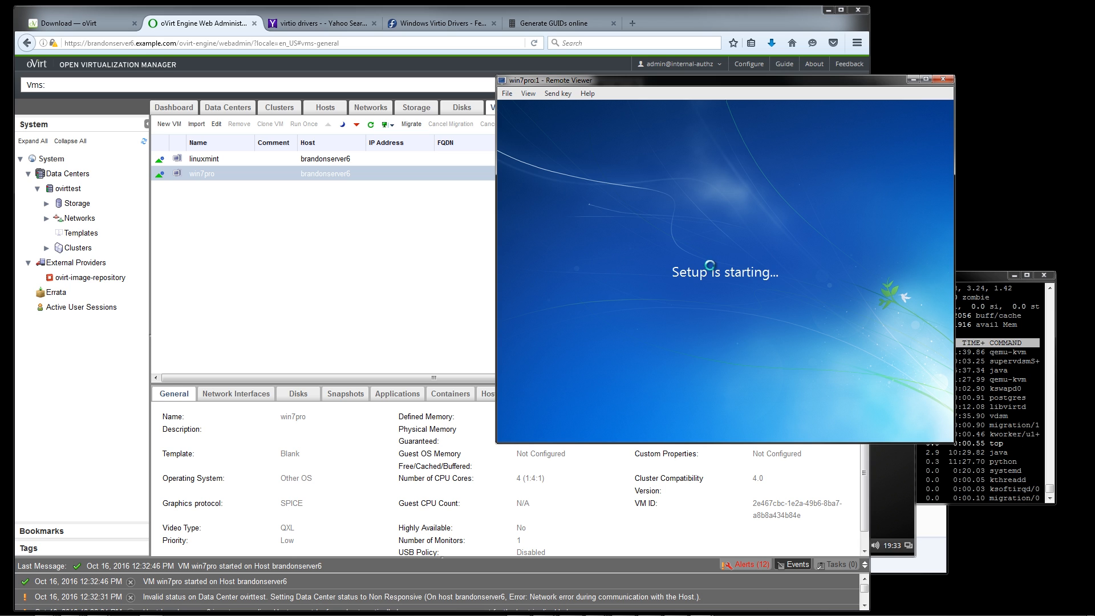
pyautogui.click(710, 265)
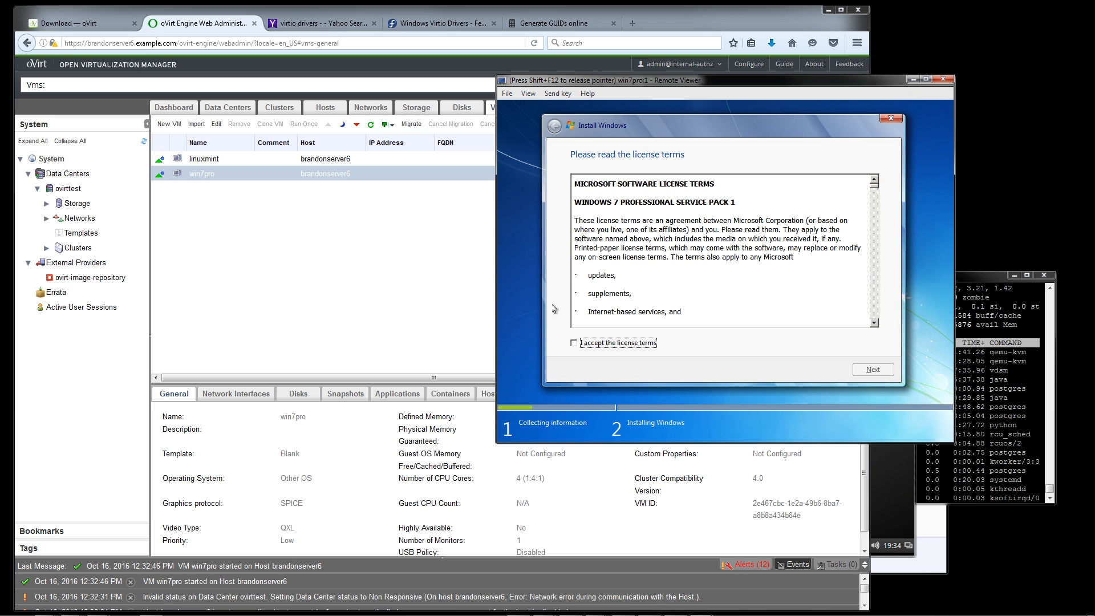
pyautogui.click(594, 341)
pyautogui.press('Return')
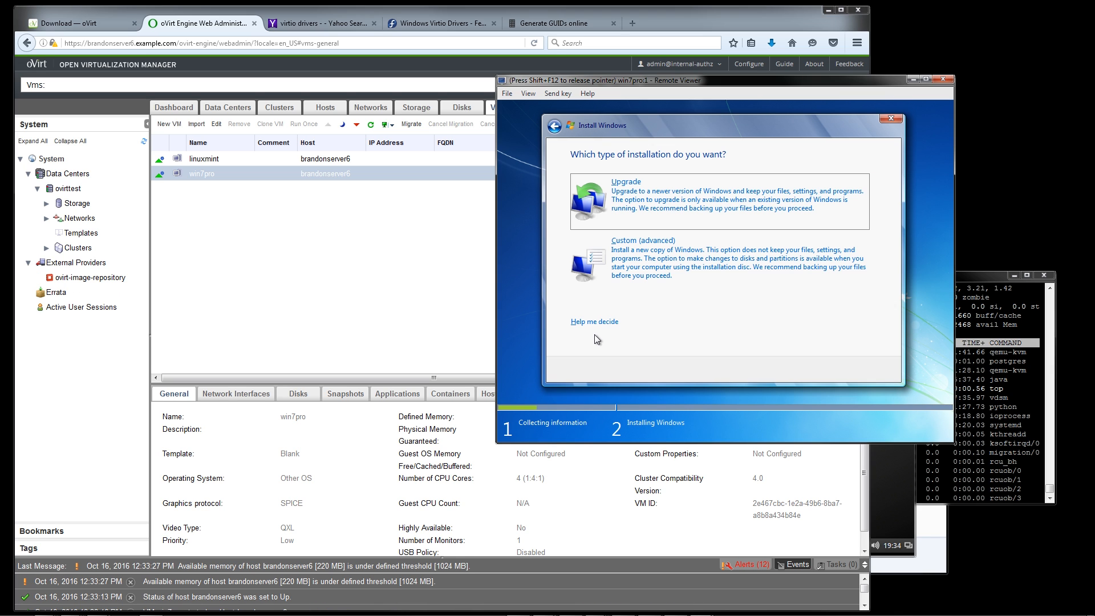
# Choose the Custom (advanced) installation in the win7pro console, and change the VM's CD to virtio-win-0.1.102.iso
pyautogui.hotkey('alt', 'c')
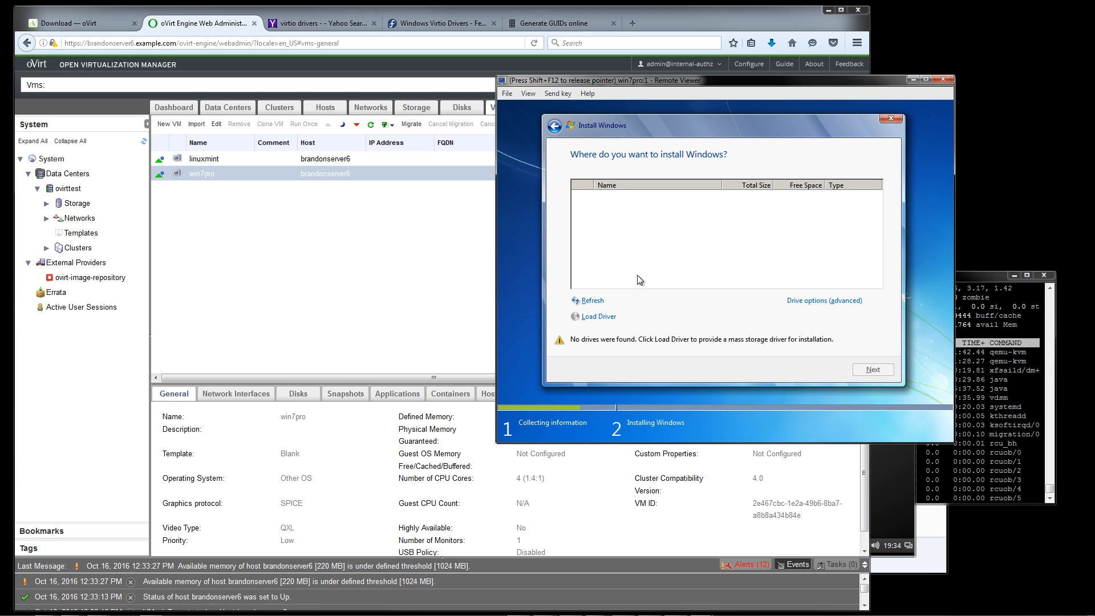
pyautogui.click(396, 225)
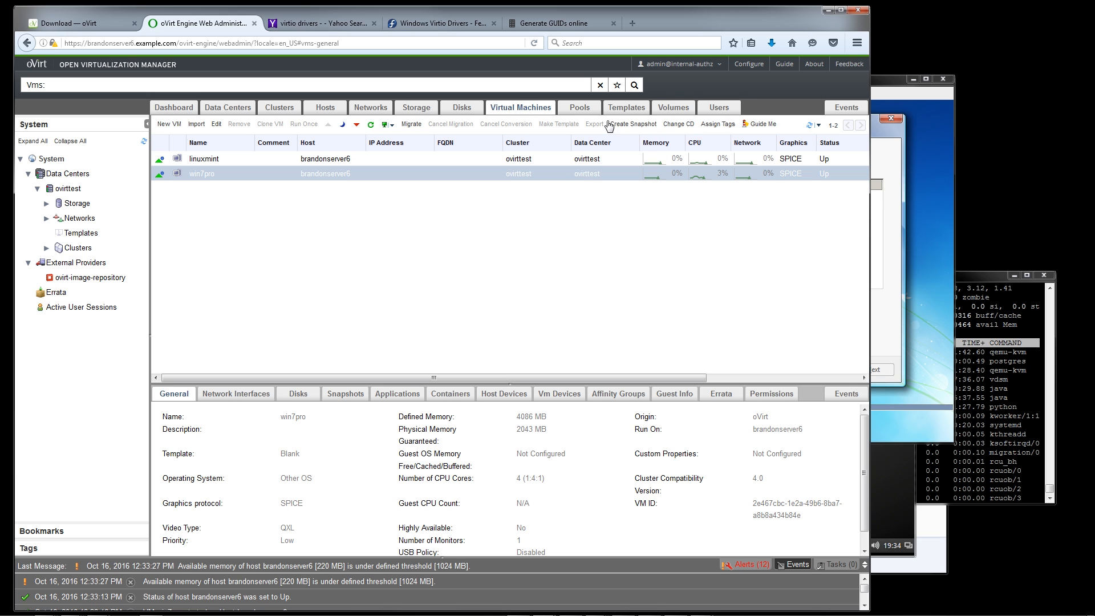
pyautogui.click(679, 124)
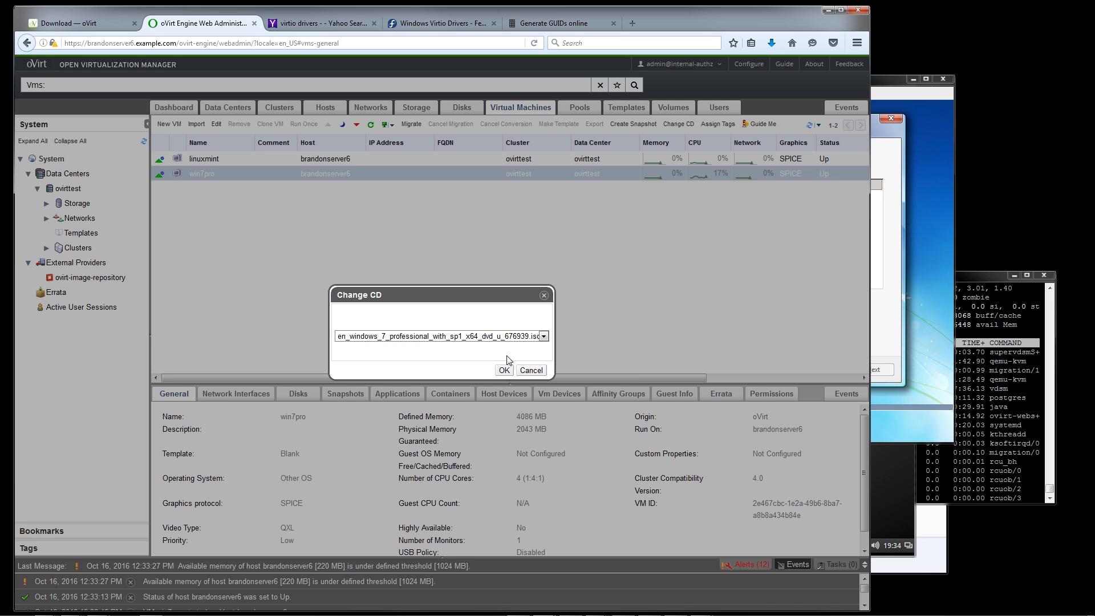
pyautogui.click(513, 338)
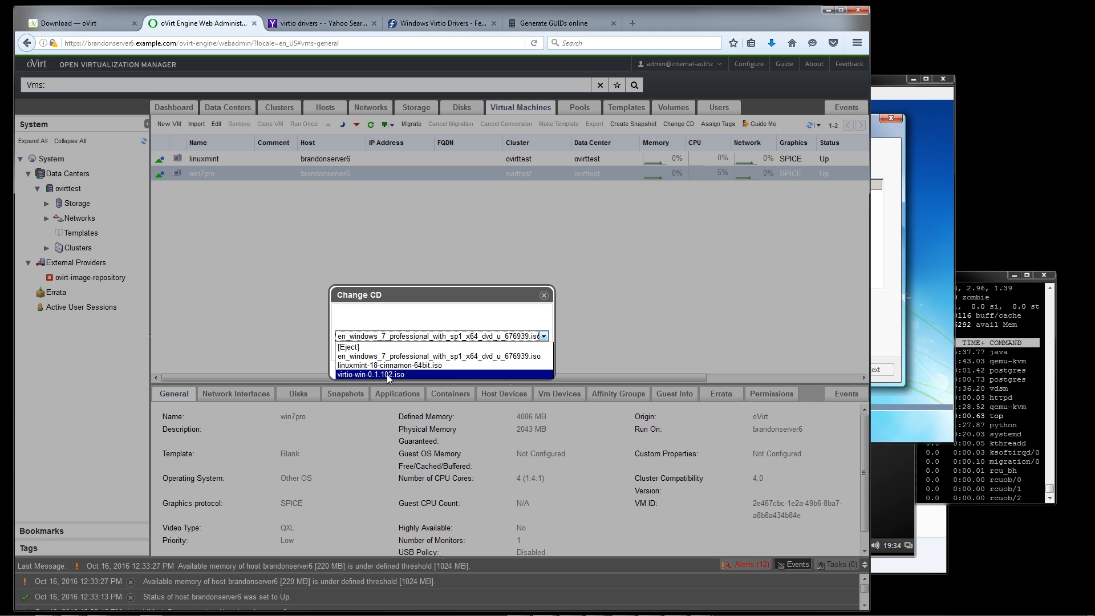
pyautogui.click(502, 374)
pyautogui.click(502, 372)
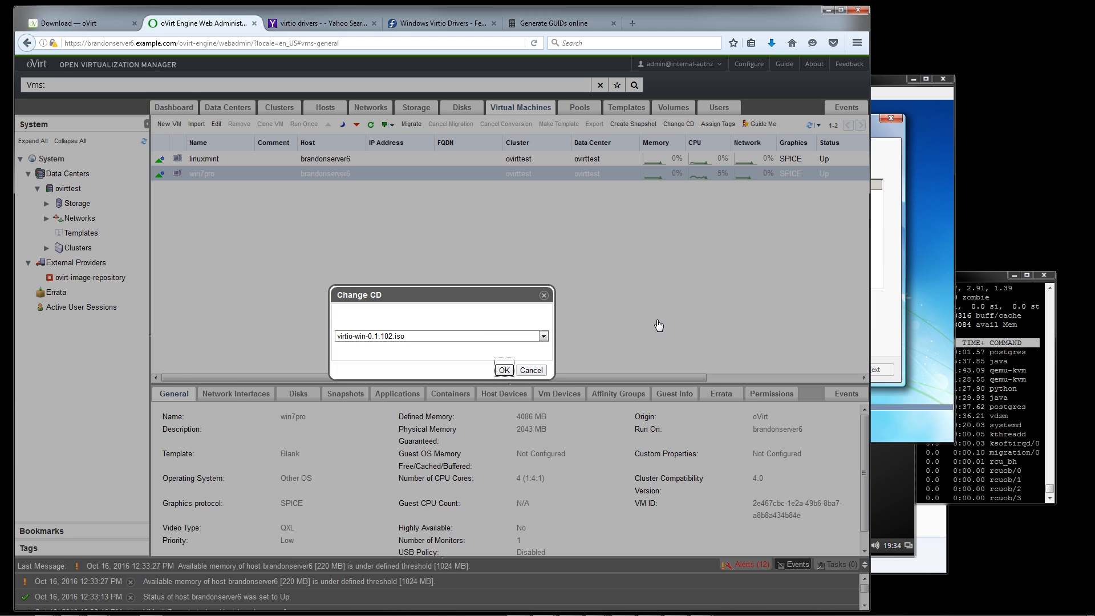
pyautogui.click(505, 371)
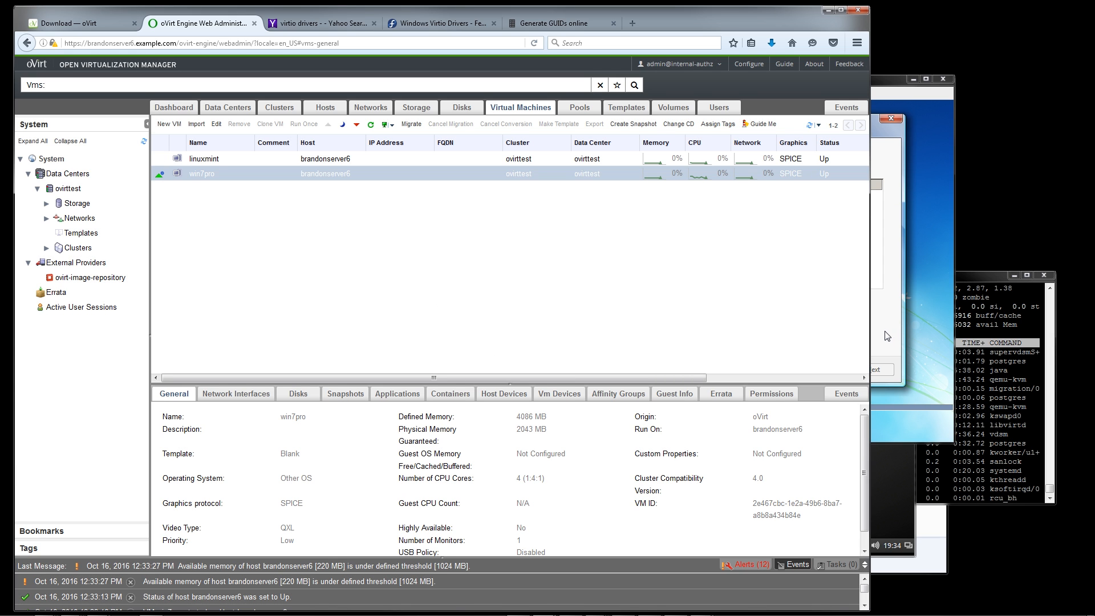
# In the win7pro Windows setup, browse for a storage driver on the virtio-win CD and select its viostor folder
pyautogui.click(888, 336)
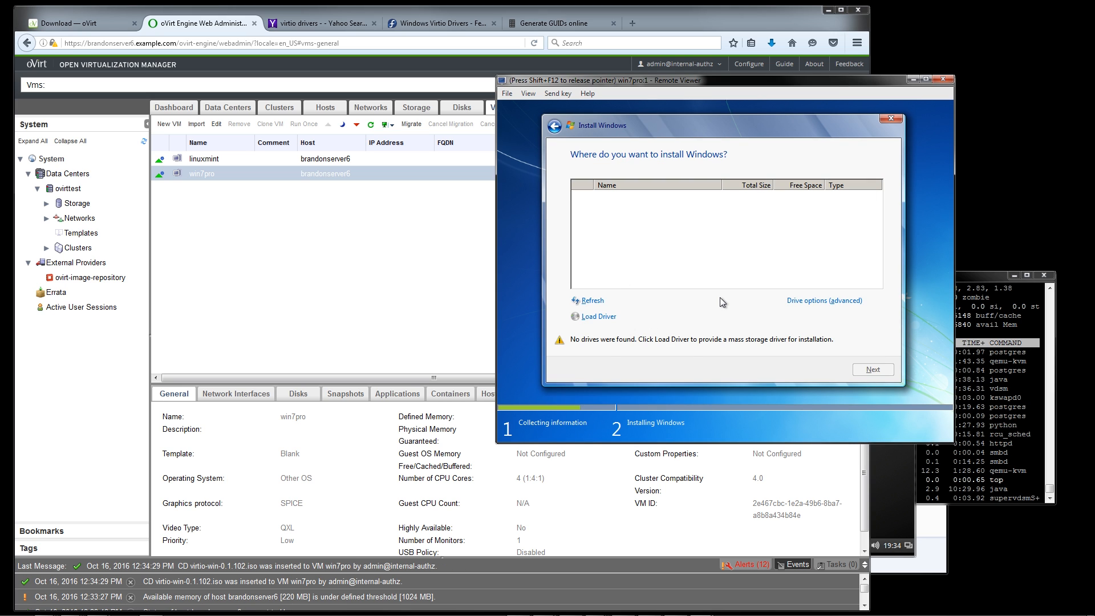
pyautogui.hotkey('alt', 'l')
pyautogui.hotkey('alt', 'b')
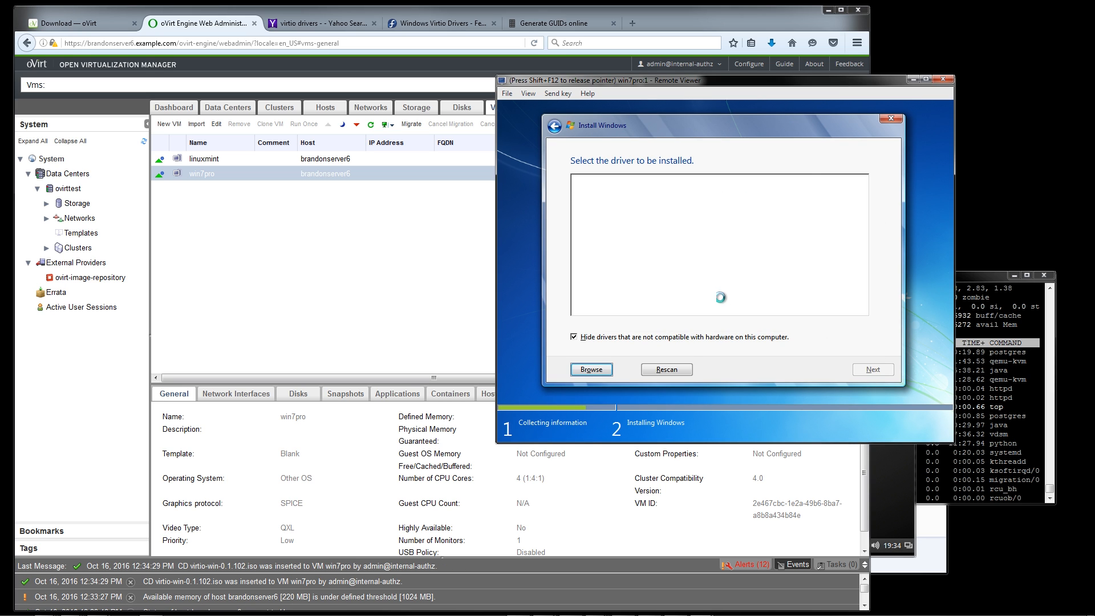
pyautogui.press('Down')
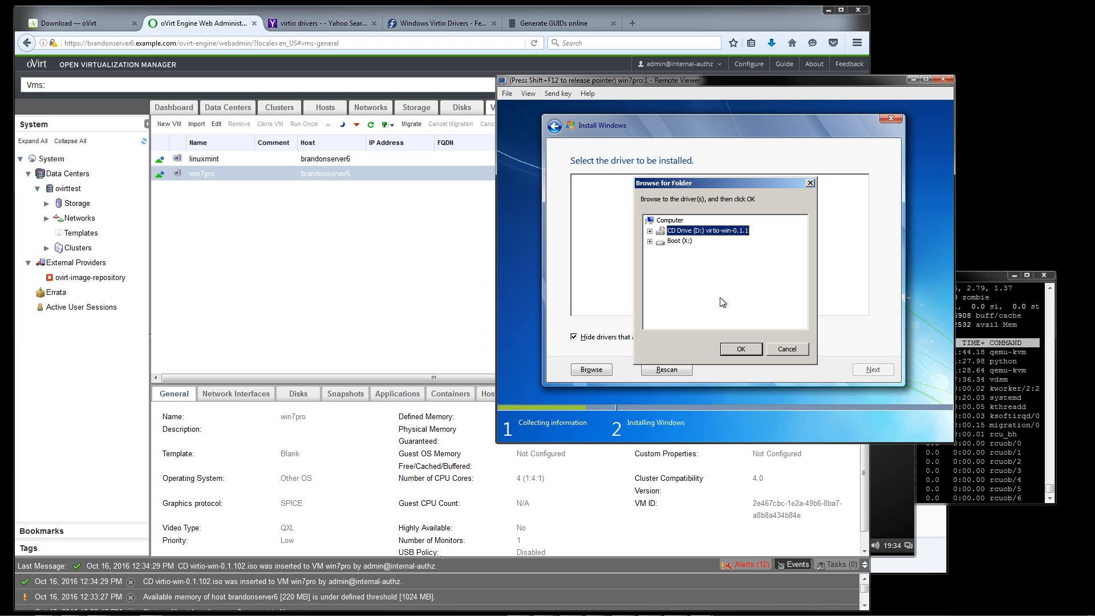
pyautogui.press('Right')
pyautogui.press('Down')
pyautogui.press('Down')
pyautogui.press('Down')
pyautogui.press('Down')
pyautogui.press('Down')
pyautogui.press('Down')
pyautogui.press('Down')
pyautogui.press('Down')
pyautogui.press('Down')
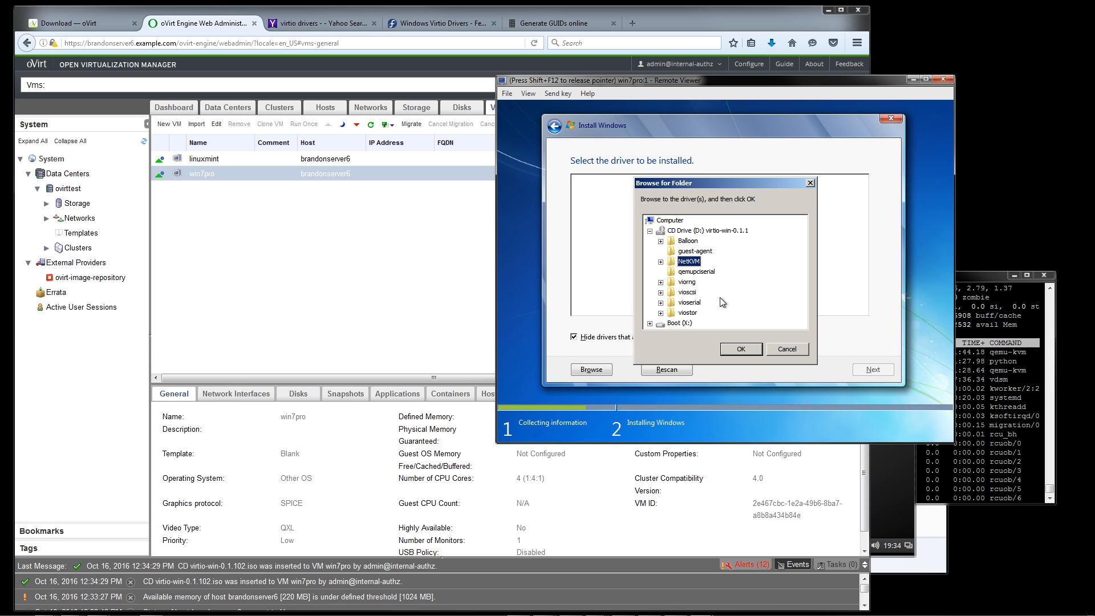
pyautogui.press('Up')
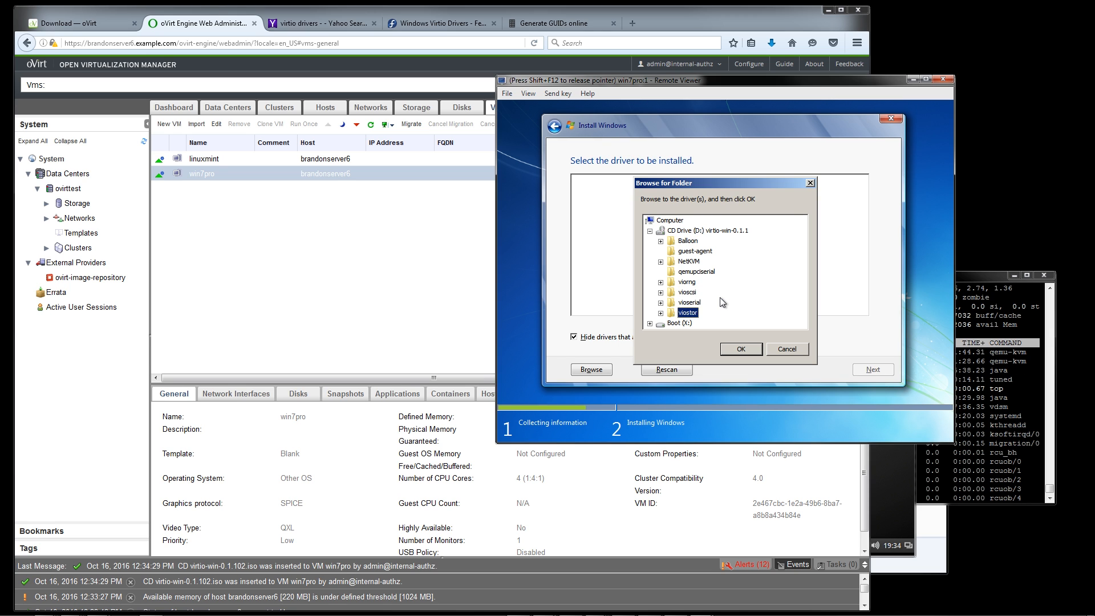
# Pick the w7\amd64 folder inside viostor and load the Red Hat VirtIO SCSI controller driver
pyautogui.press('Right')
pyautogui.press('Down')
pyautogui.press('Down')
pyautogui.press('Down')
pyautogui.press('Down')
pyautogui.press('Down')
pyautogui.press('Down')
pyautogui.press('Right')
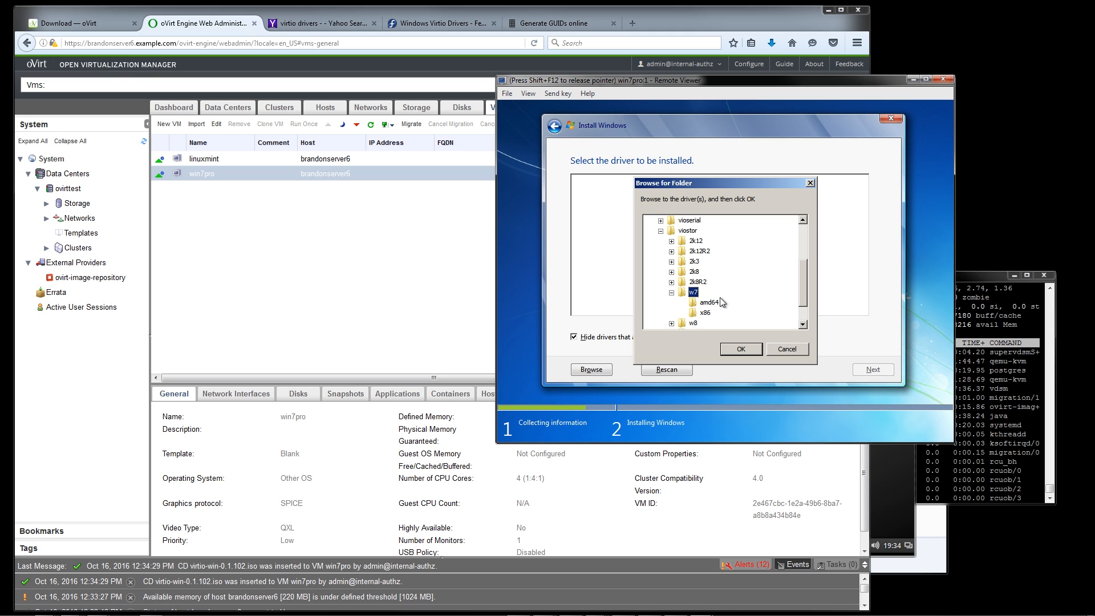
pyautogui.press('Down')
pyautogui.press('Return')
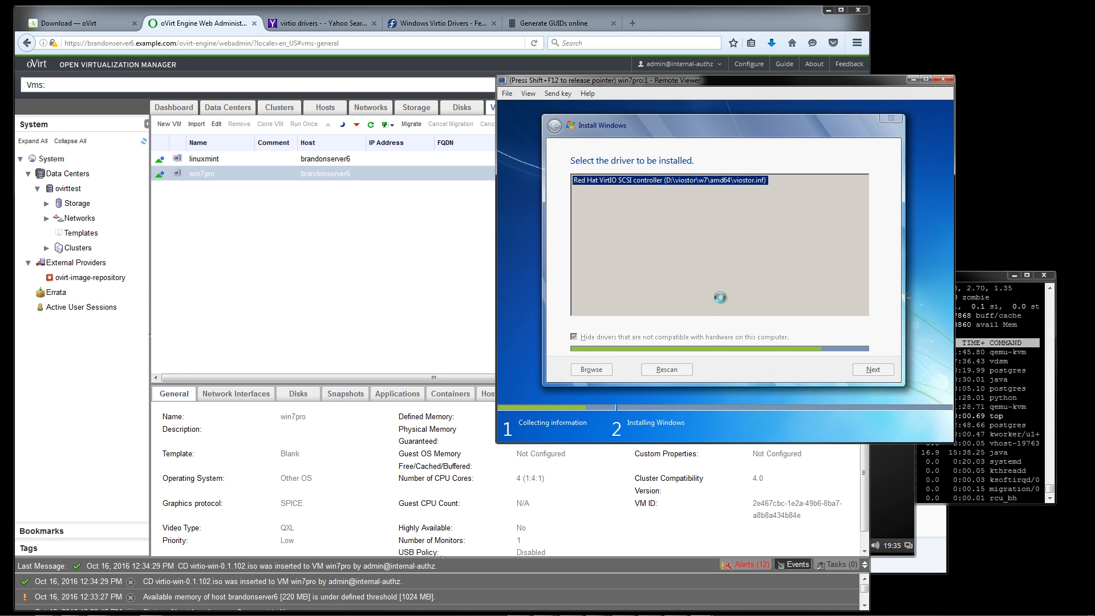
# Release the pointer from the console and change win7pro's CD back to en_windows_7_professional_with_sp1_x64_dvd_u_676939.iso
pyautogui.hotkey('shift', 'F12')
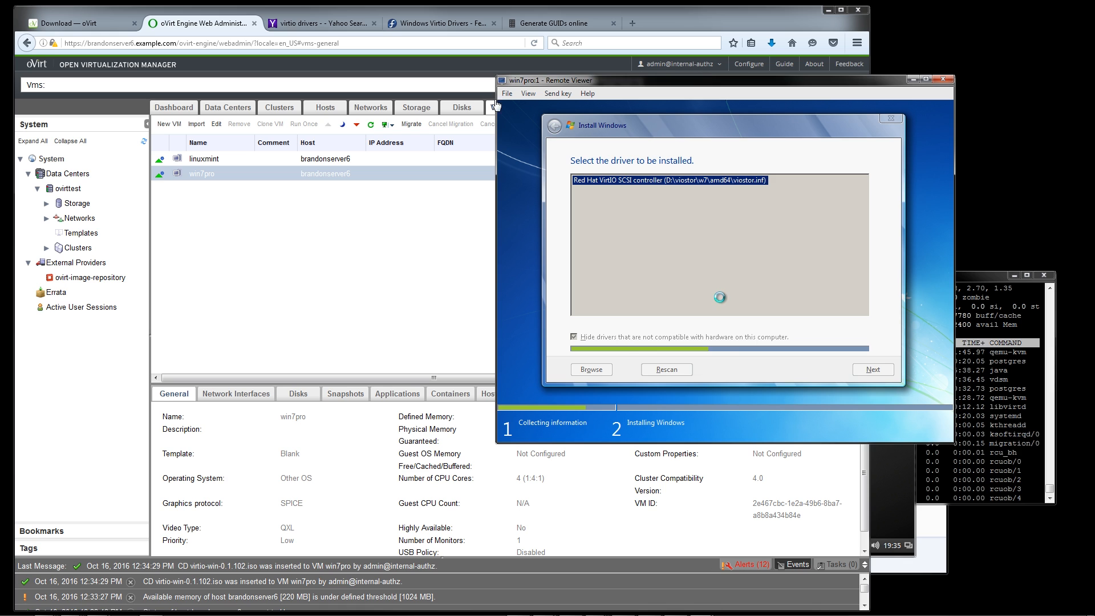
pyautogui.click(416, 256)
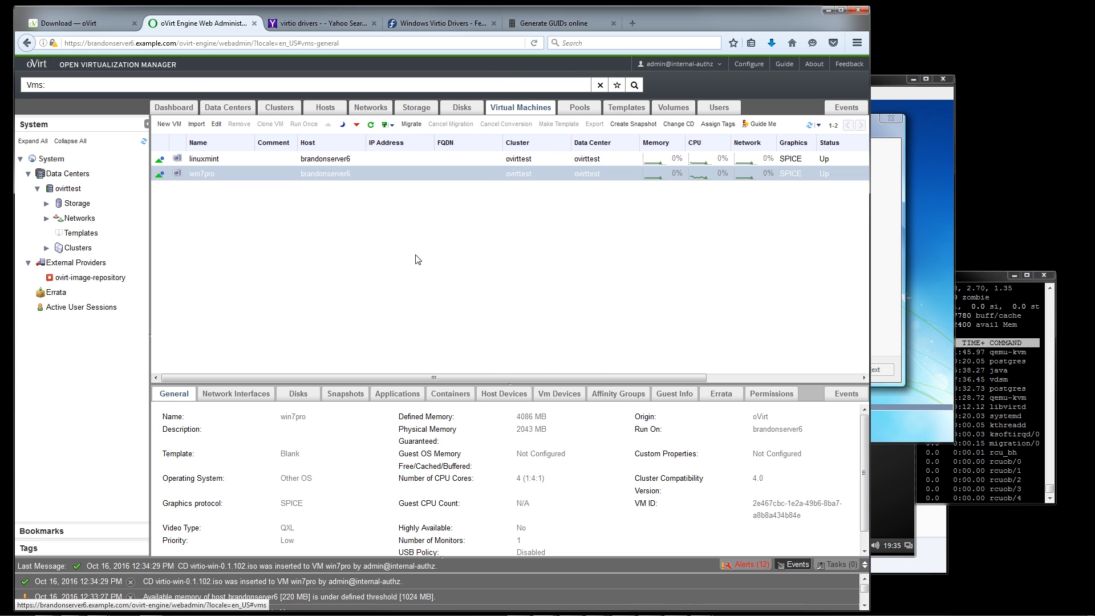
pyautogui.click(679, 124)
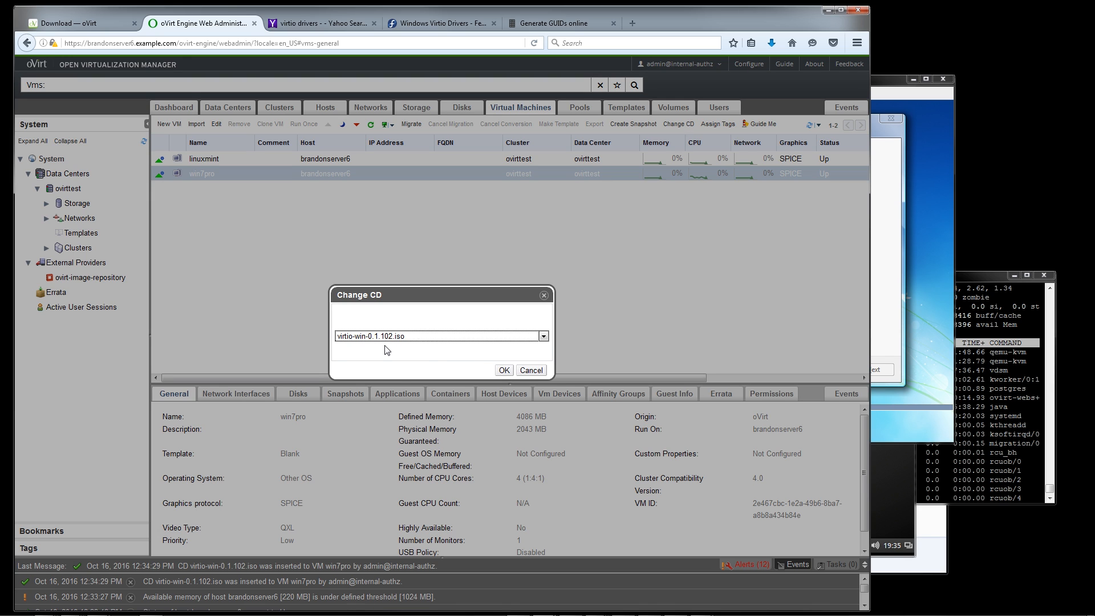
pyautogui.click(386, 337)
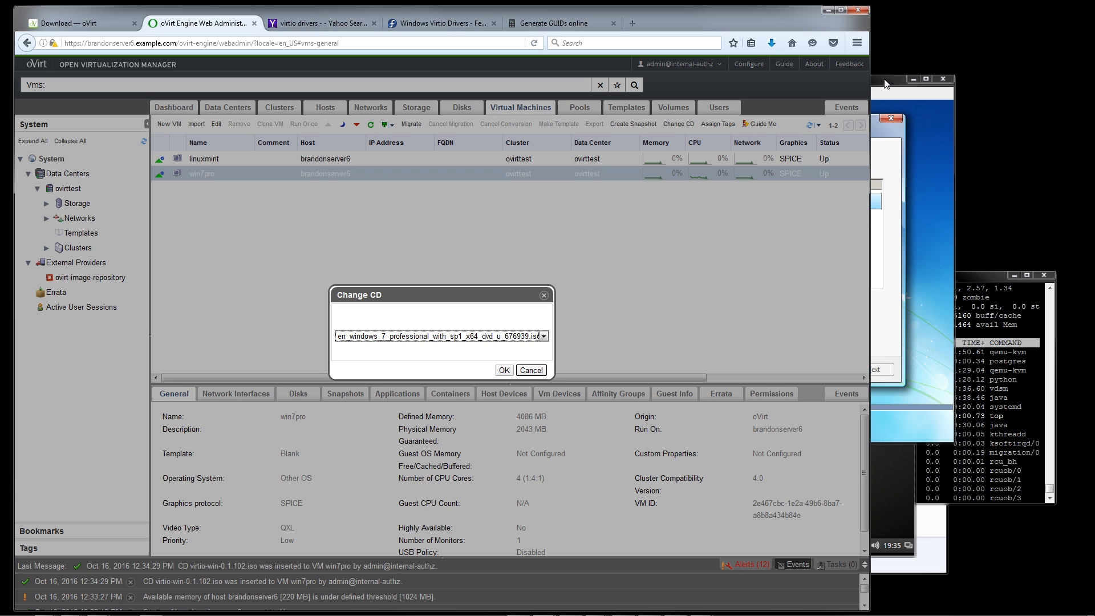
pyautogui.click(504, 371)
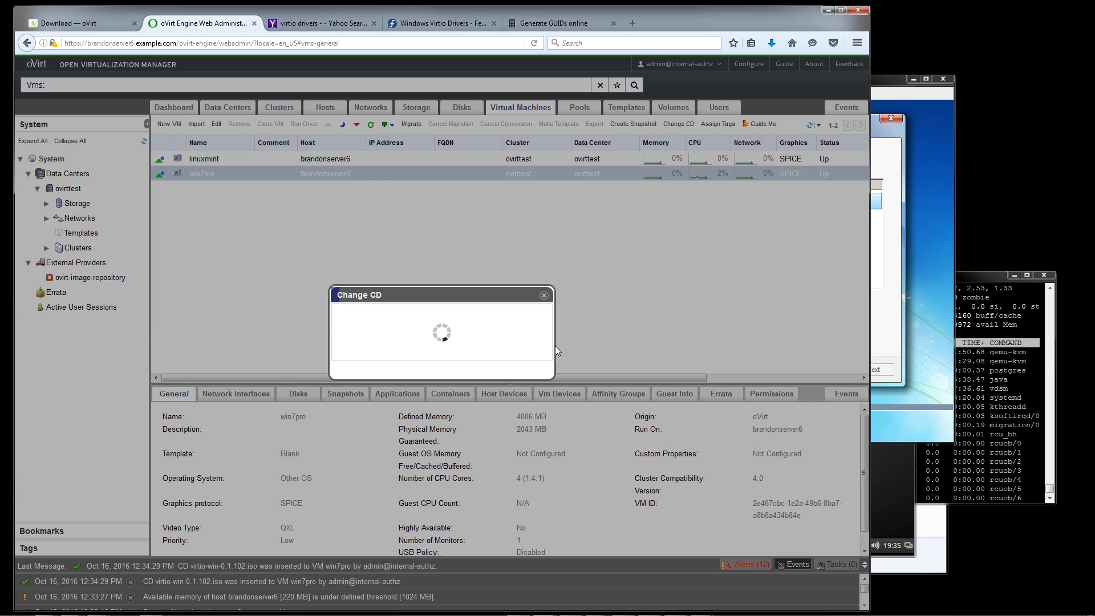
# Create a 30720 MB partition in Disk 0's unallocated space and start installing Windows on the resulting primary partition
pyautogui.click(887, 91)
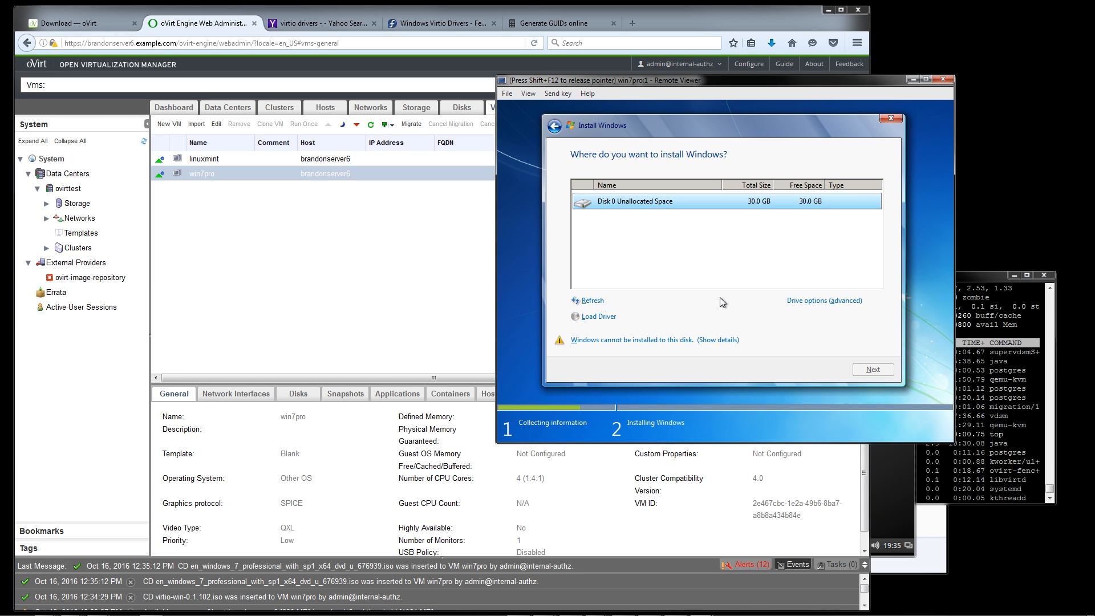
pyautogui.hotkey('alt', 'e')
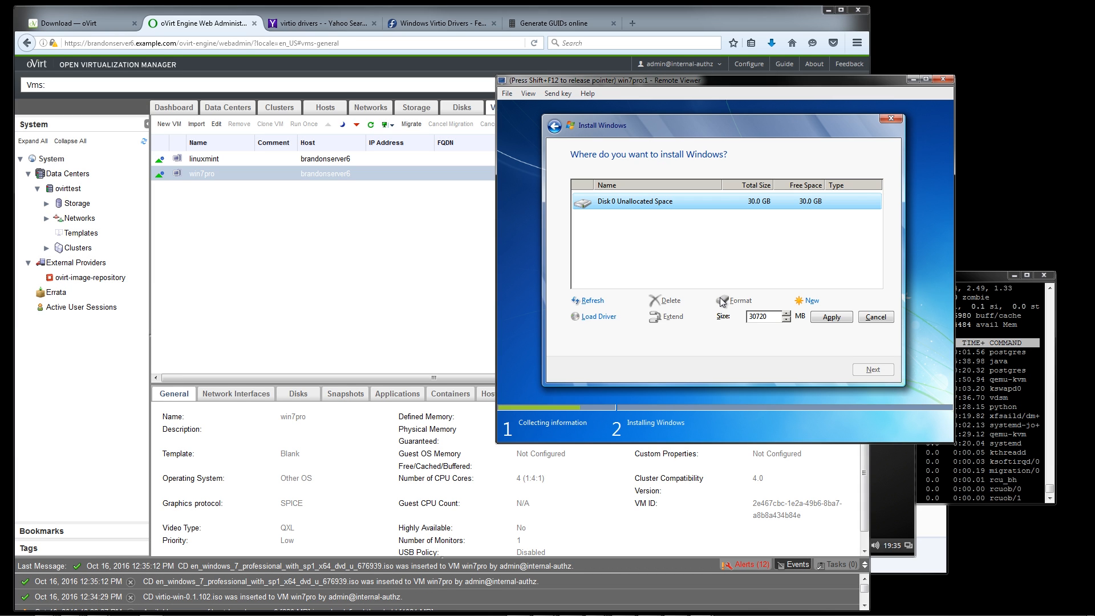
pyautogui.hotkey('alt', 'p')
pyautogui.press('Return')
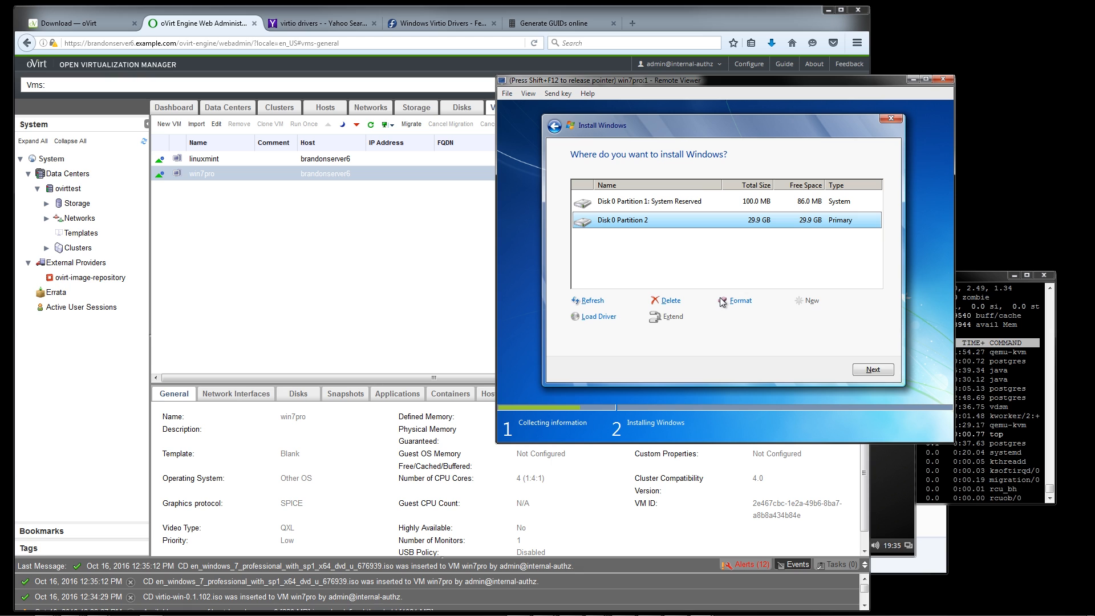
pyautogui.press('Return')
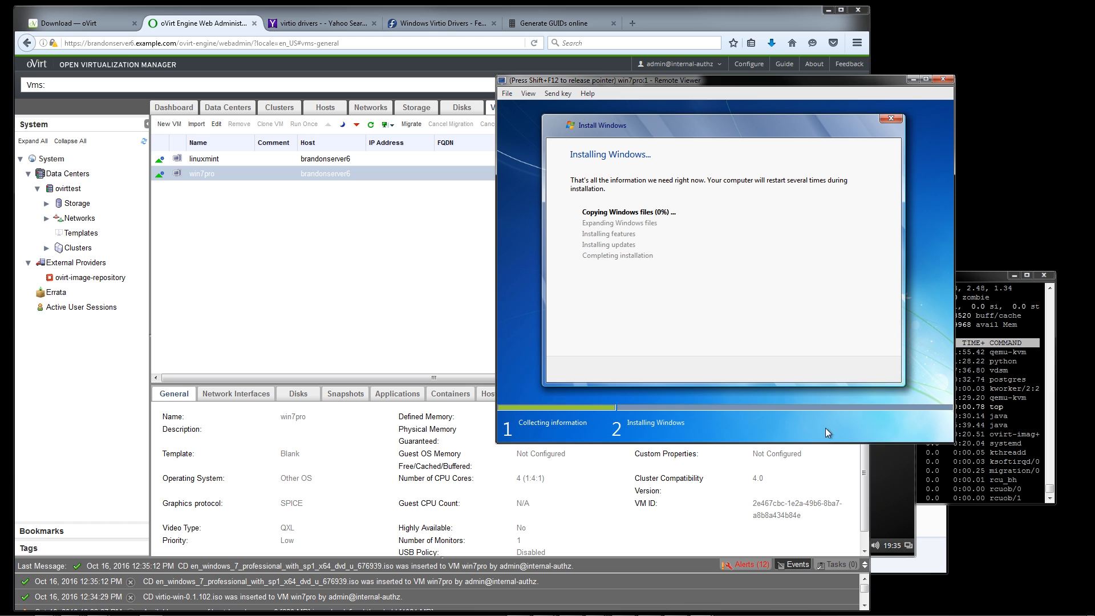
# Release the pointer from the win7pro console and bring the linuxmint console forward to check its installer
pyautogui.hotkey('shift', 'F12')
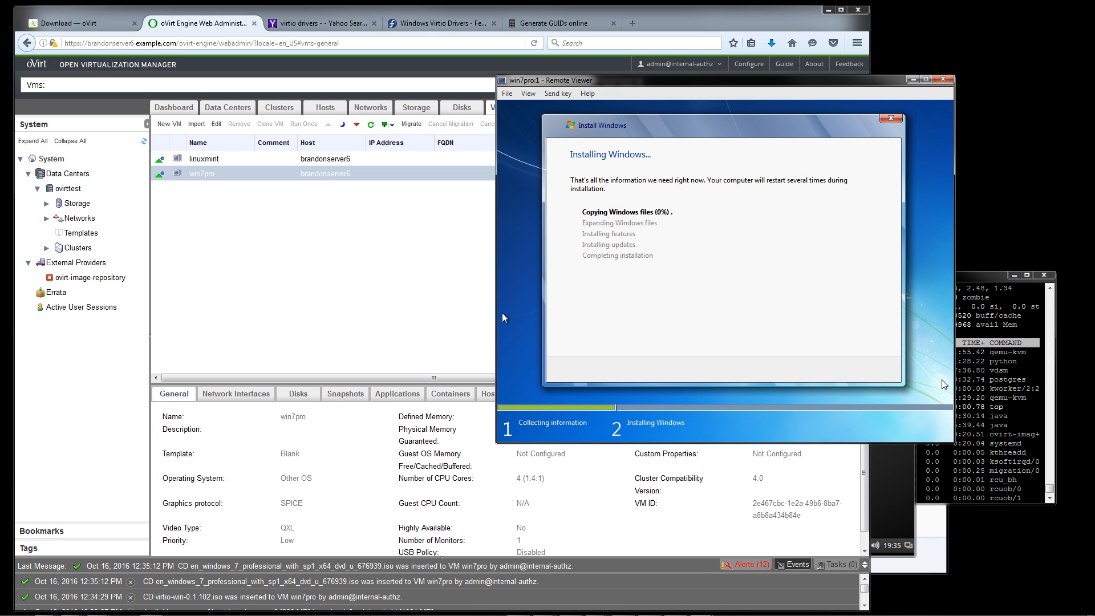
pyautogui.moveTo(867, 480); pyautogui.dragTo(876, 478)
pyautogui.click(895, 475)
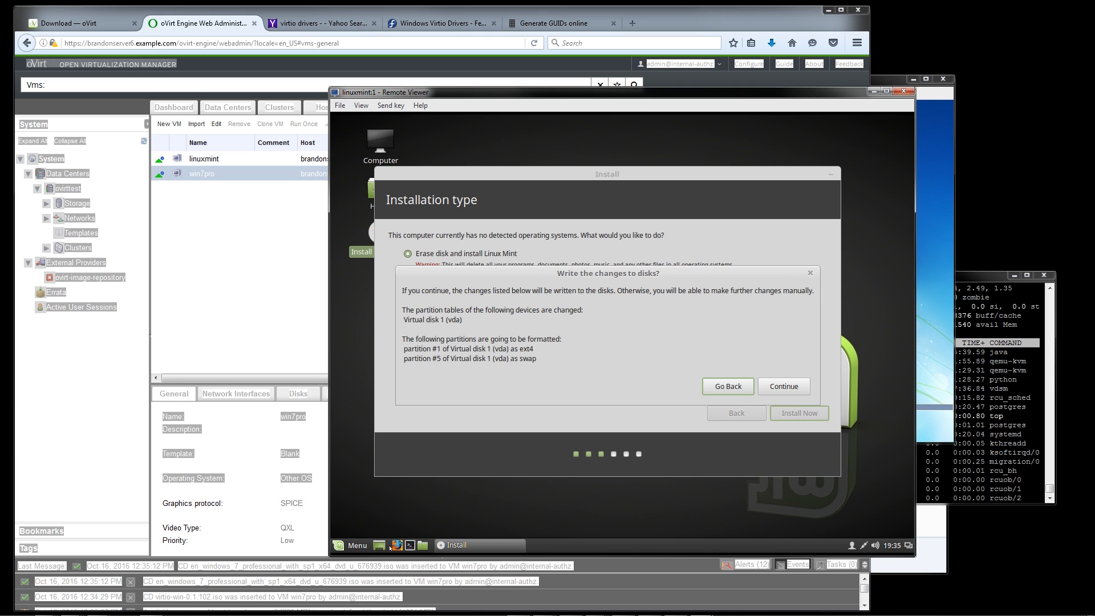
pyautogui.click(325, 539)
pyautogui.click(911, 394)
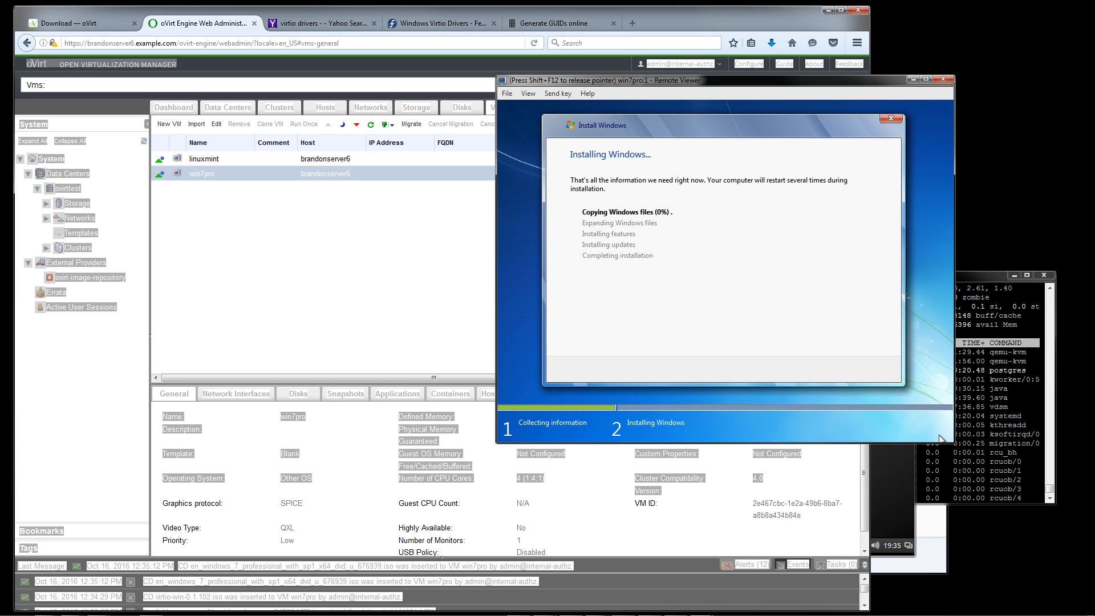
pyautogui.hotkey('shift', 'F12')
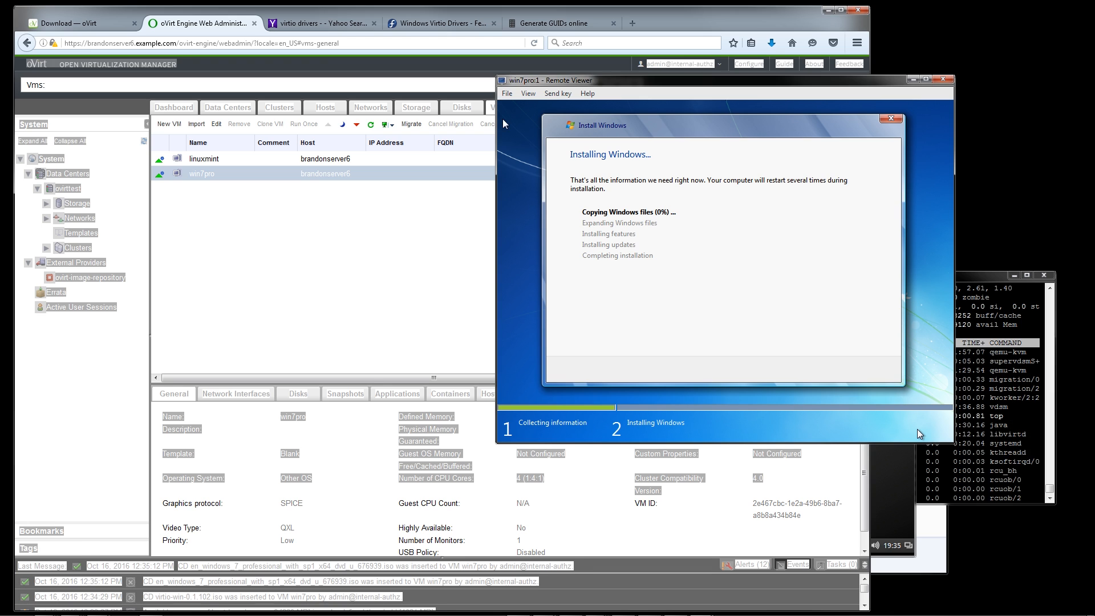
pyautogui.click(893, 477)
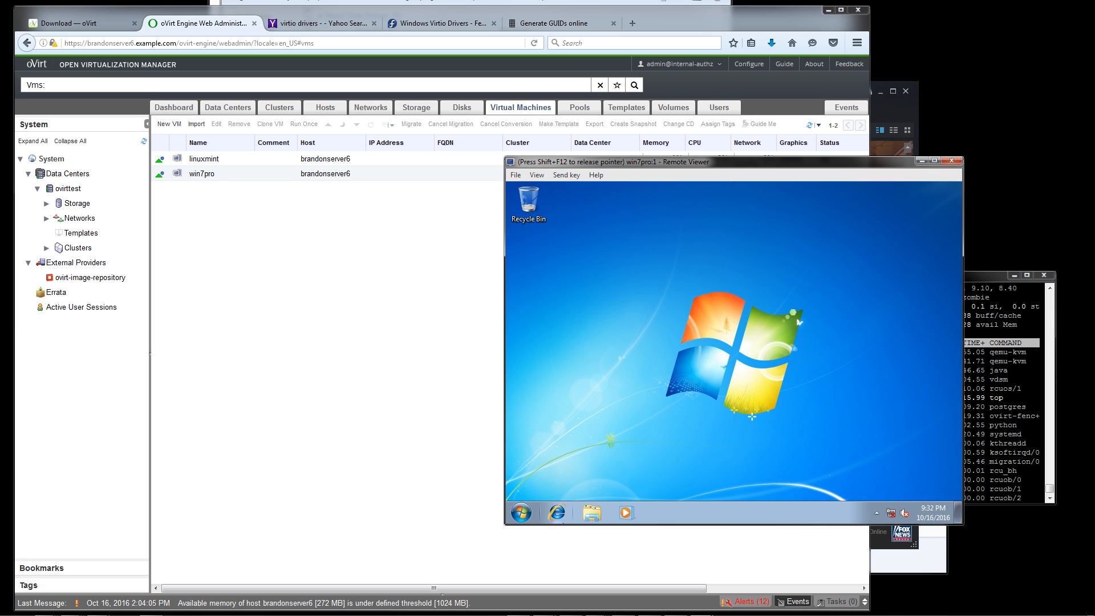
# Open the Start menu in win7pro, change the VM's CD to virtio-win-0.1.102.iso and return to its console
pyautogui.click(521, 512)
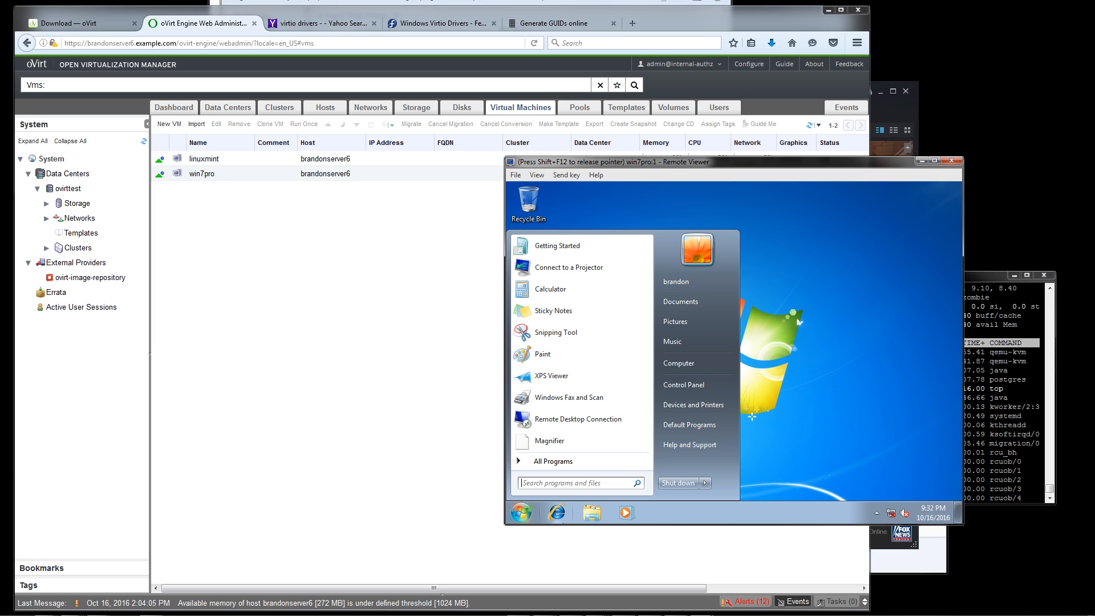
pyautogui.hotkey('shift', 'F12')
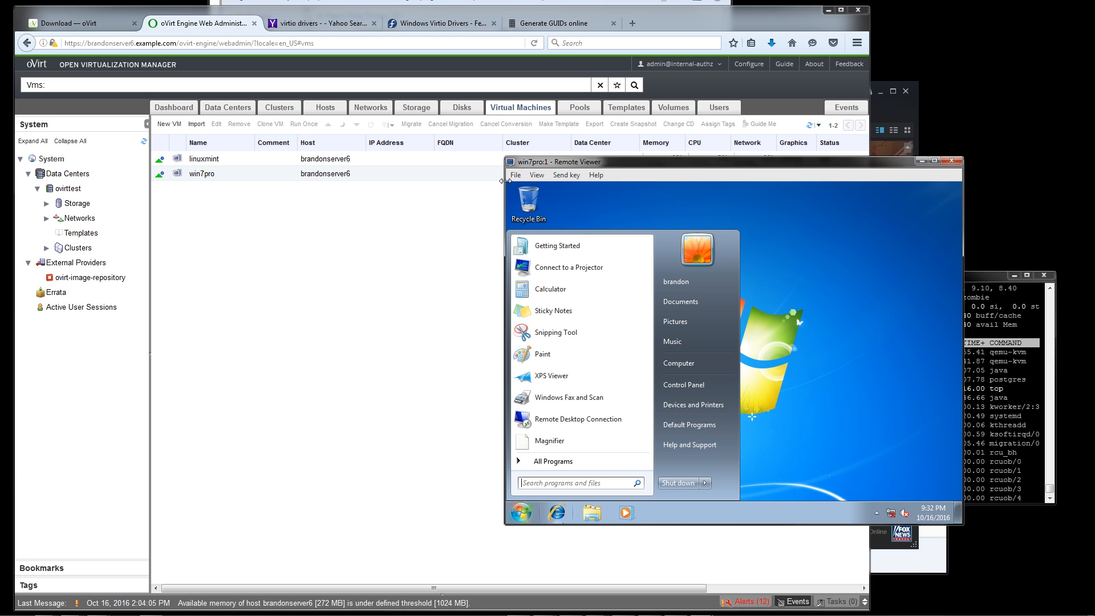
pyautogui.click(491, 302)
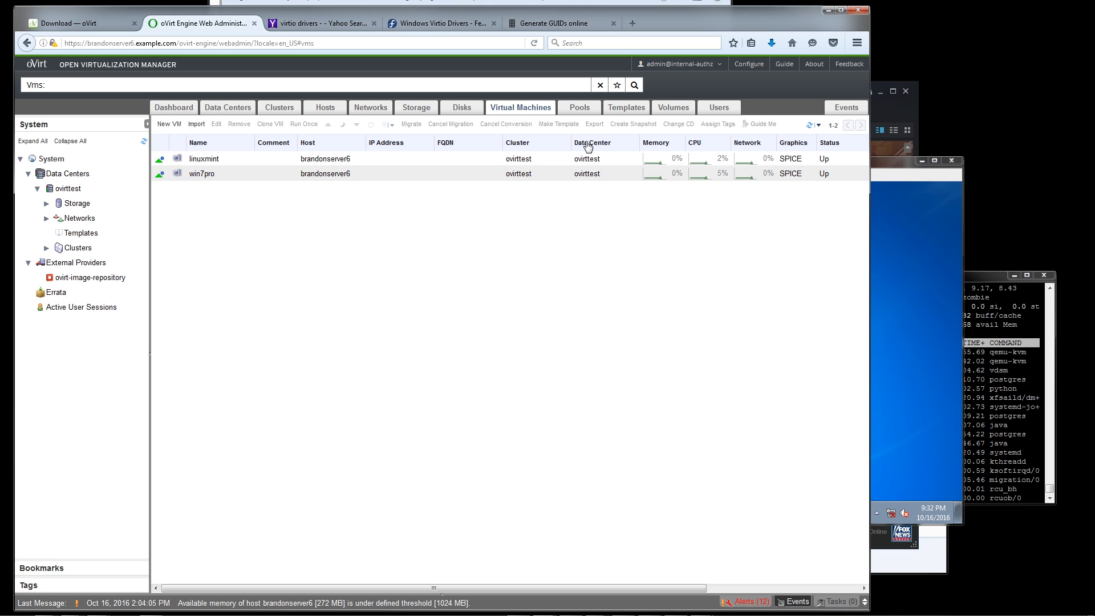
pyautogui.click(605, 174)
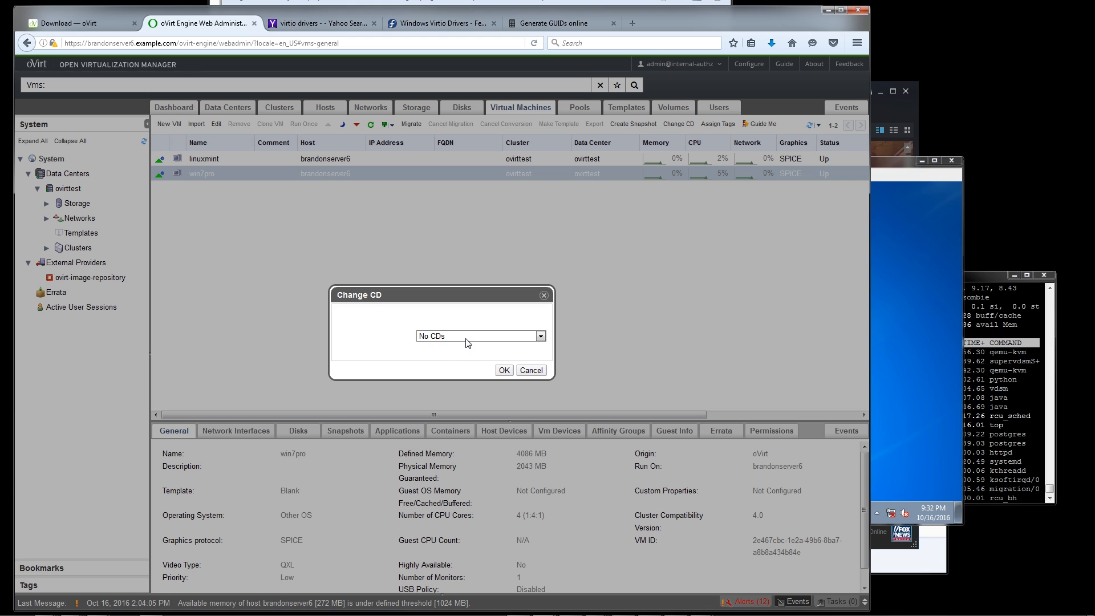
pyautogui.click(468, 338)
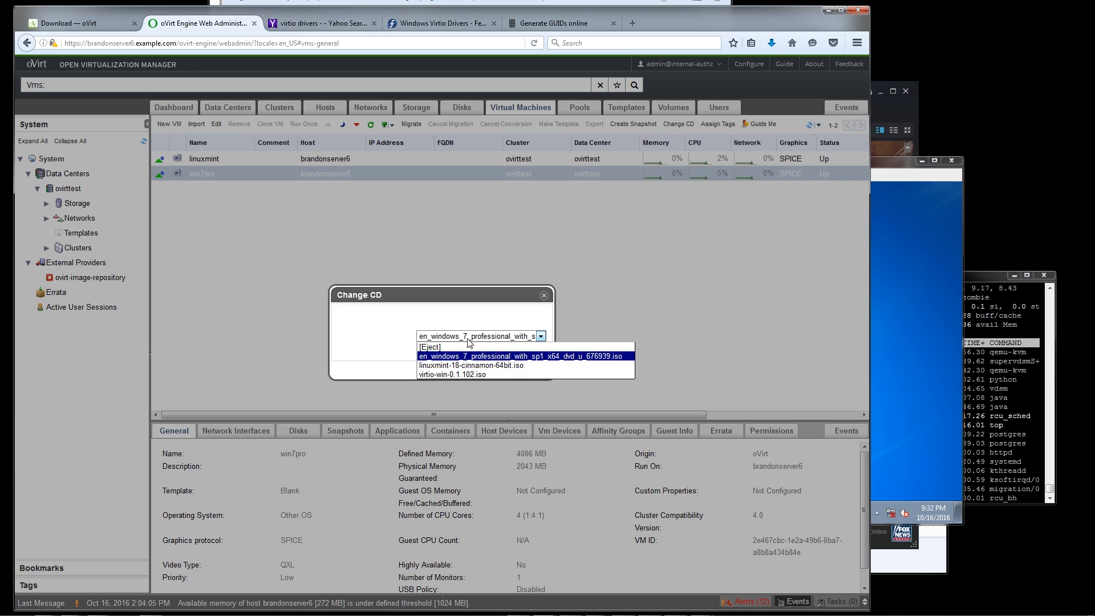
pyautogui.click(460, 374)
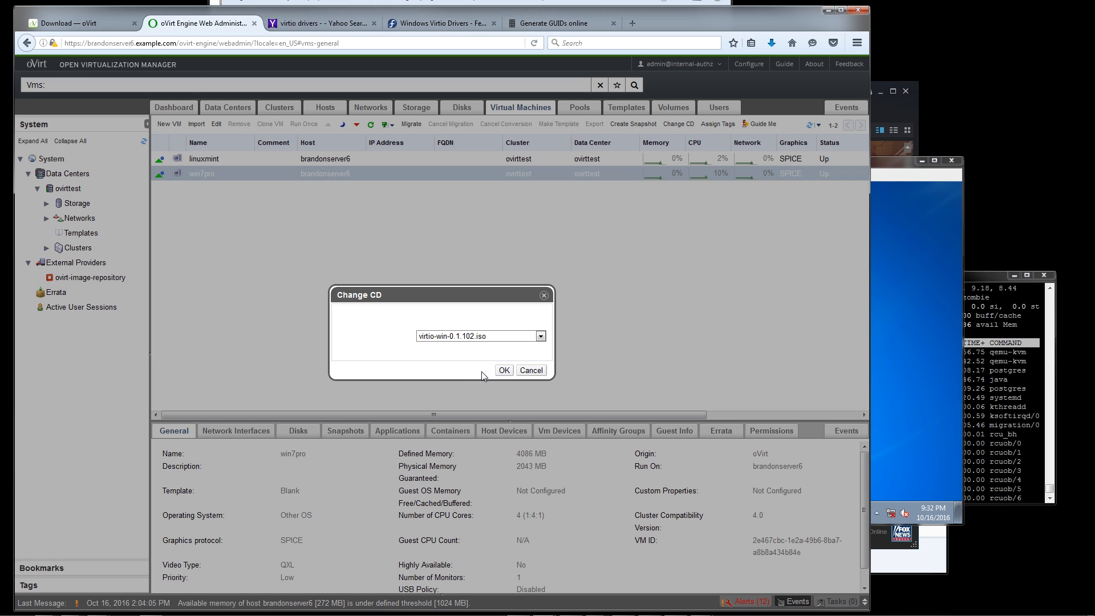
pyautogui.click(505, 371)
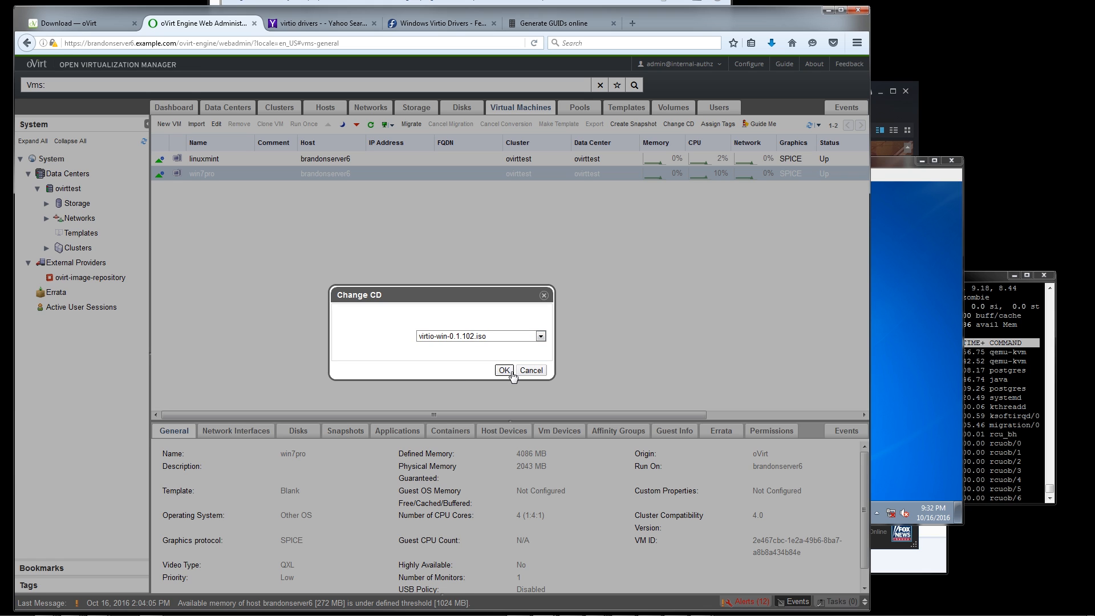
pyautogui.click(922, 358)
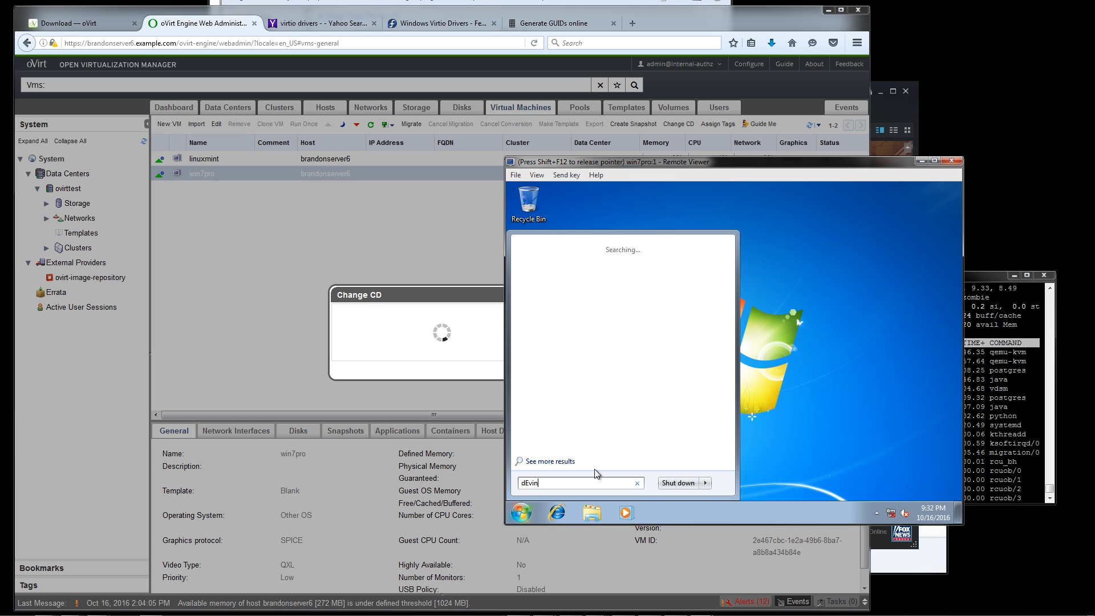
pyautogui.press('BackSpace')
pyautogui.press('BackSpace')
pyautogui.press('BackSpace')
pyautogui.press('BackSpace')
pyautogui.write('e')
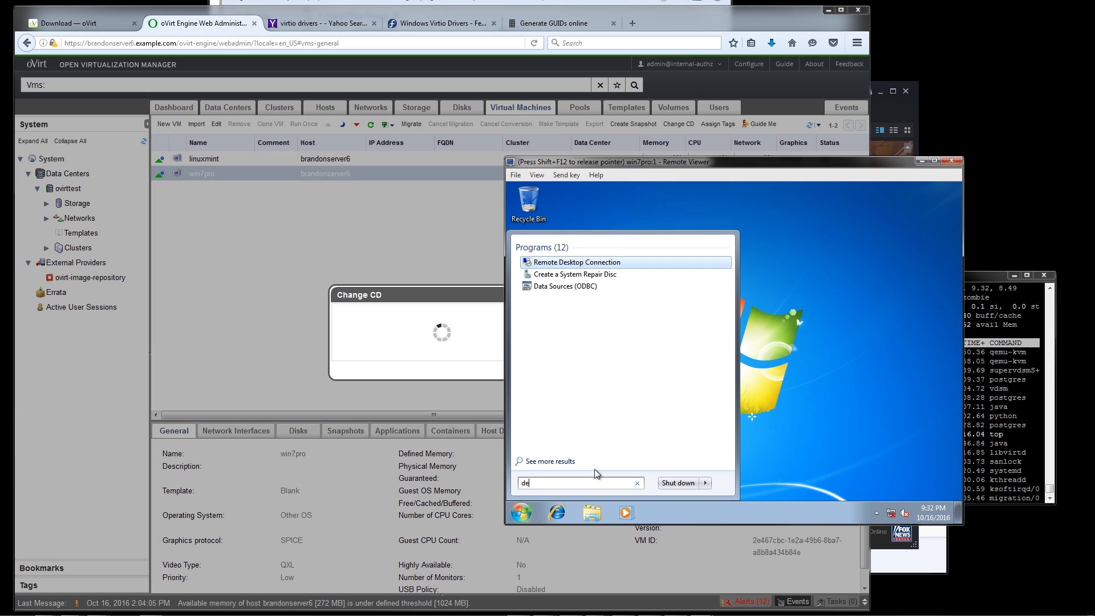
pyautogui.write('vice')
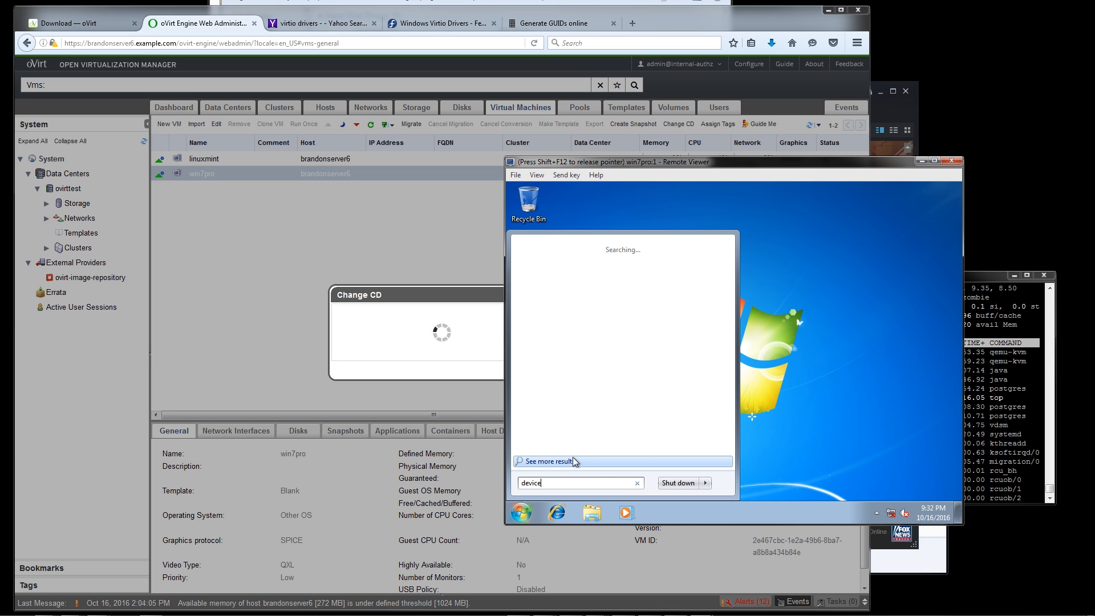
# Open Device Manager in the win7pro guest with a Run command
pyautogui.press('super+r')
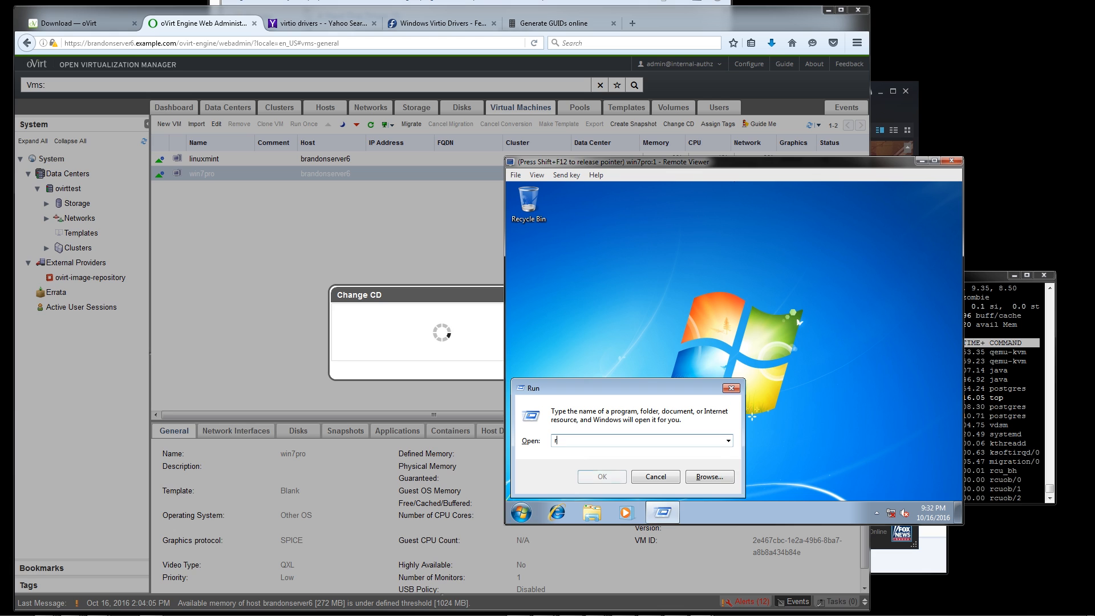
pyautogui.write('devmgmt.msc')
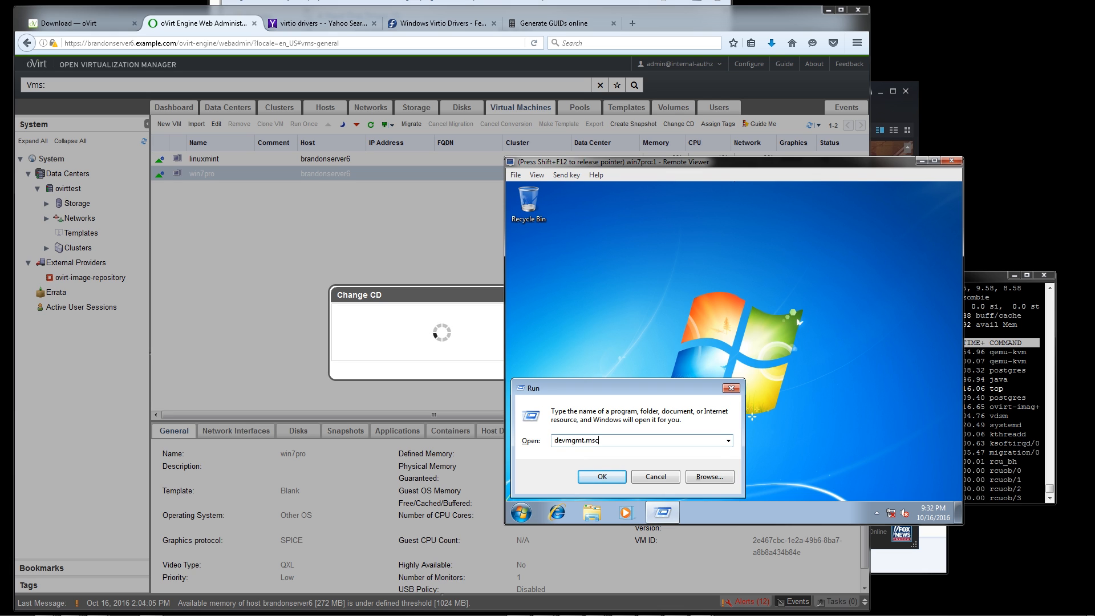
pyautogui.press('Return')
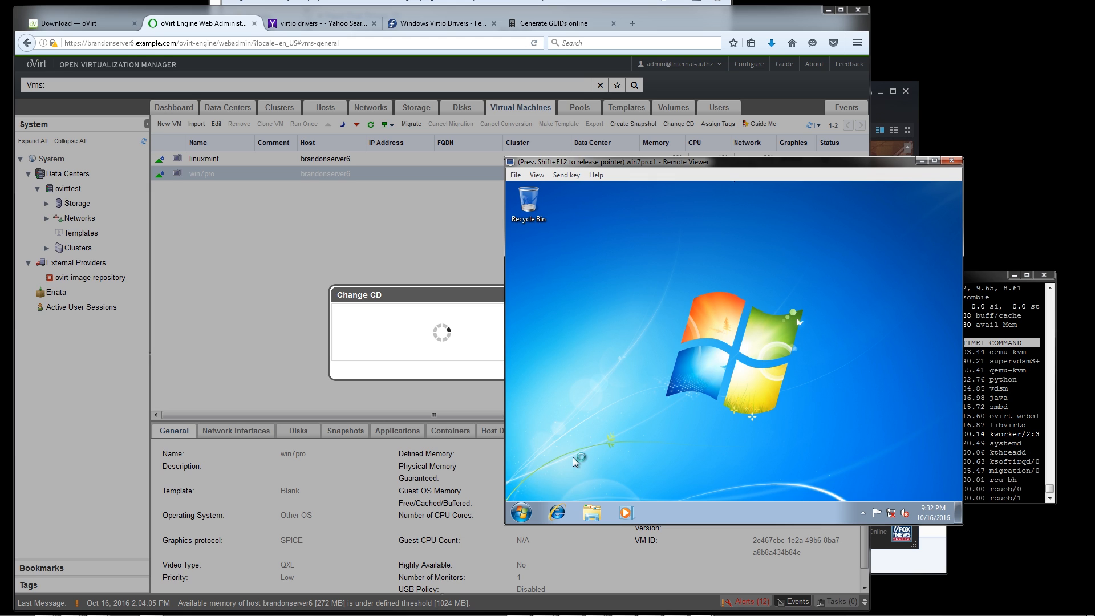
# Release the pointer from the win7pro console, check resource utilization on the oVirt dashboard, and bring the console back to the front
pyautogui.hotkey('shift', 'F12')
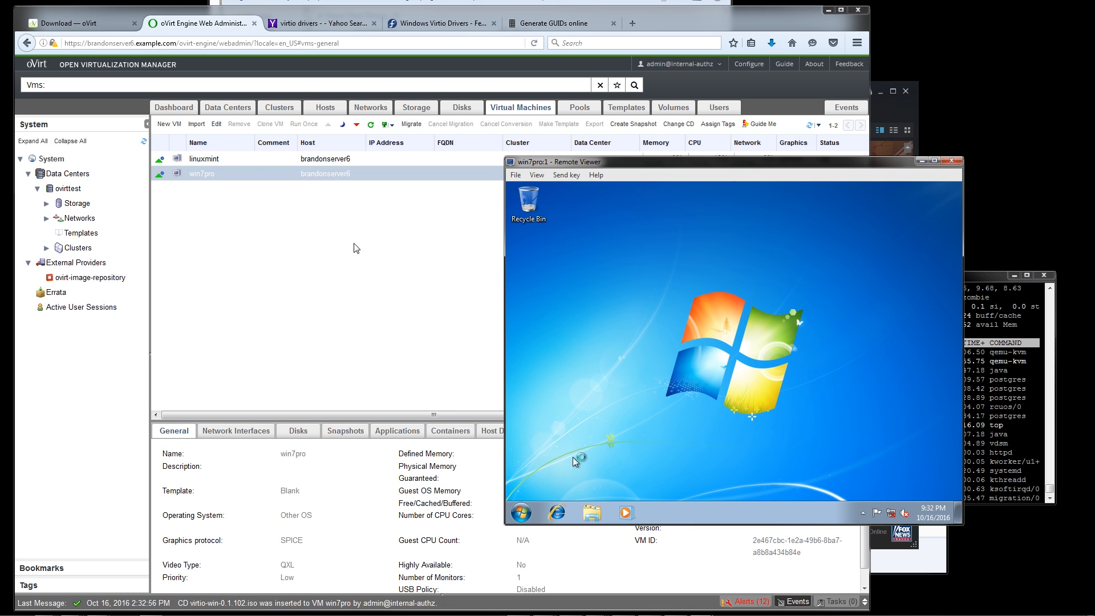
pyautogui.click(308, 255)
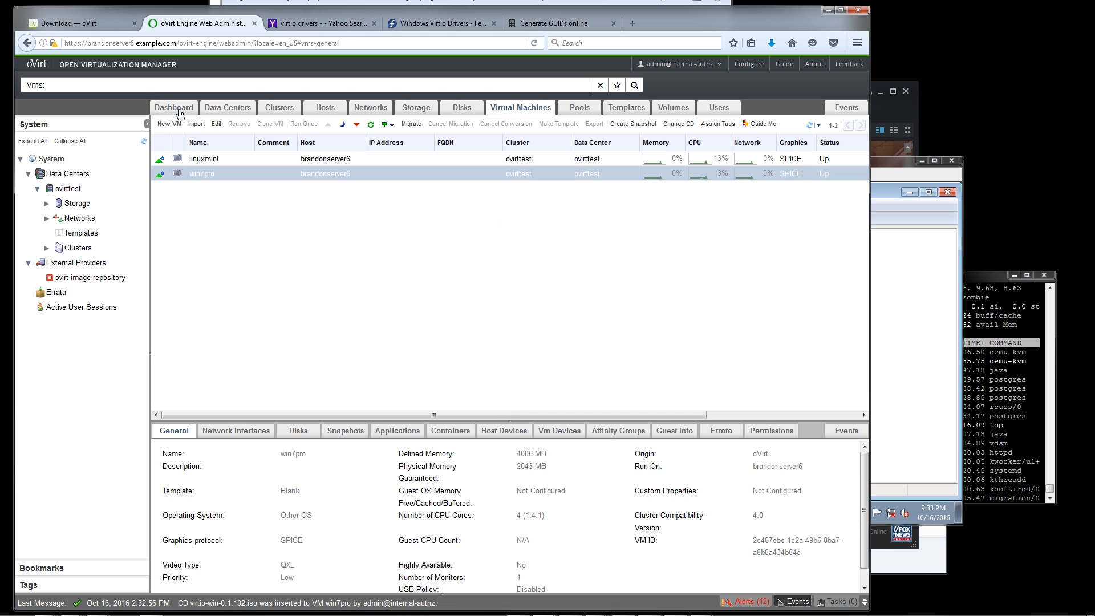
pyautogui.click(182, 110)
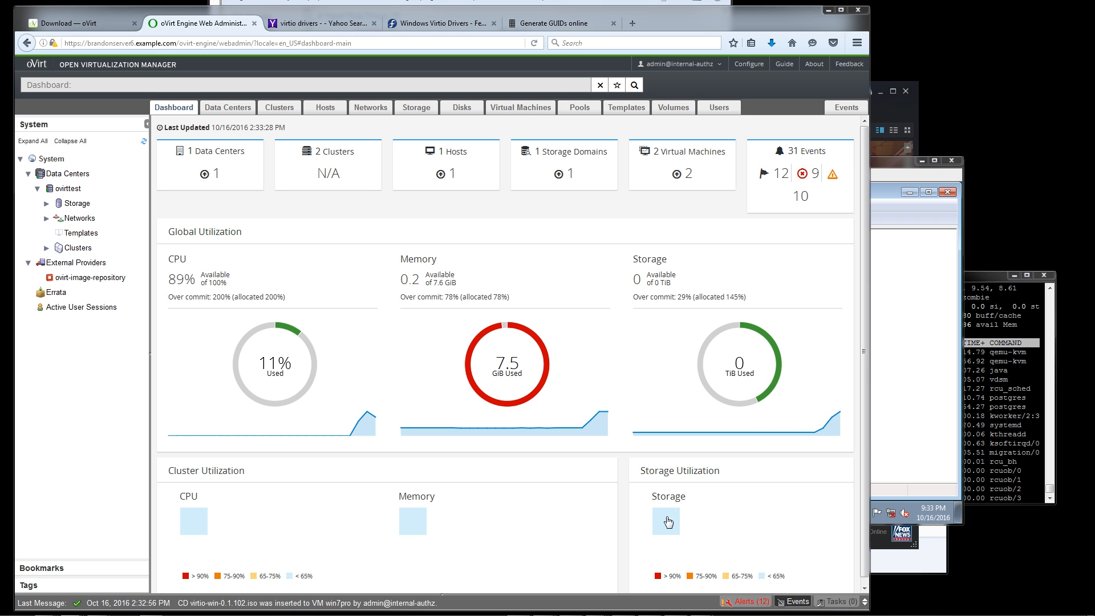
pyautogui.click(891, 165)
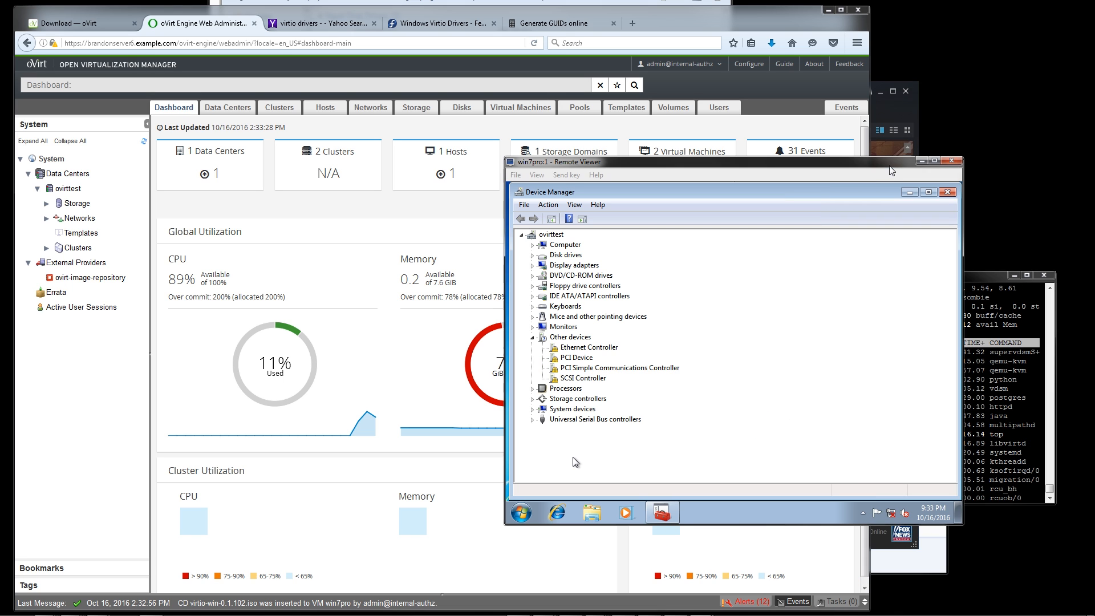
# Update the Ethernet Controller's driver in Device Manager by searching D:\ with its subfolders
pyautogui.click(575, 462)
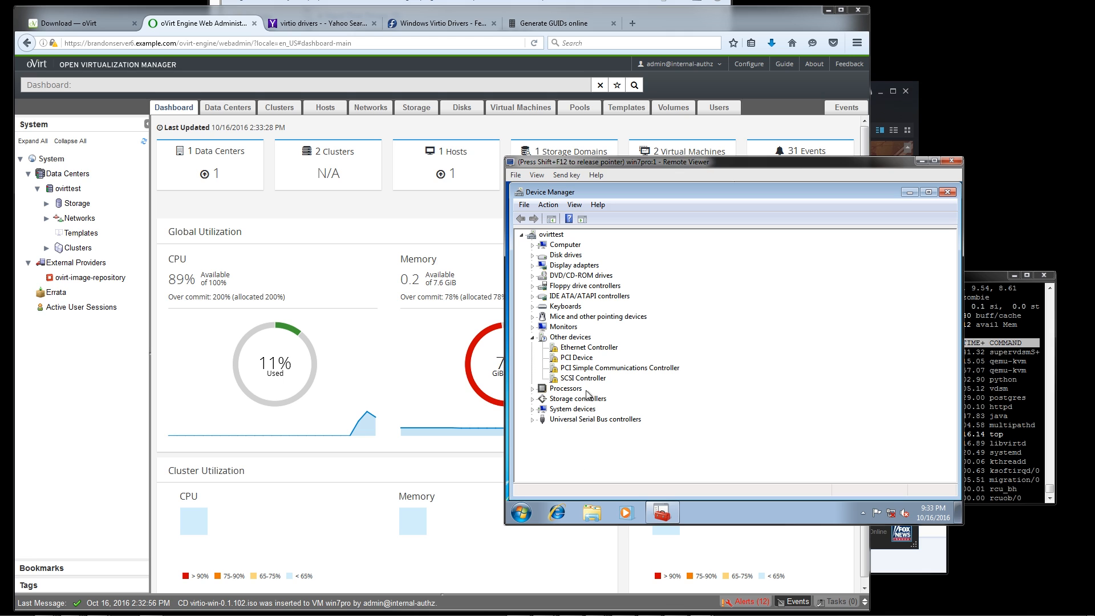
pyautogui.click(597, 353)
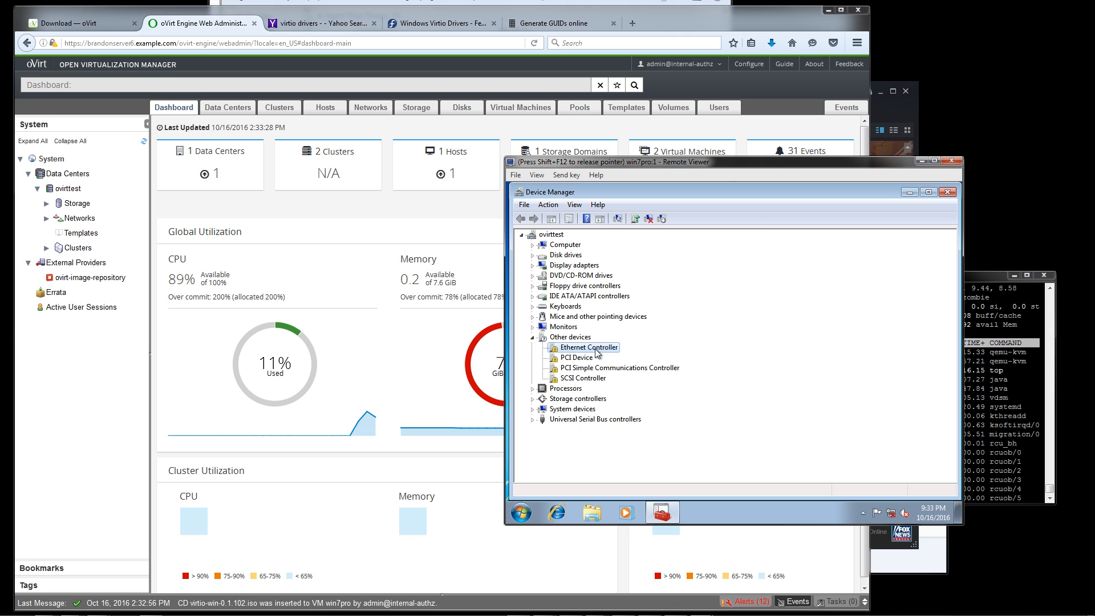
pyautogui.rightClick(596, 350)
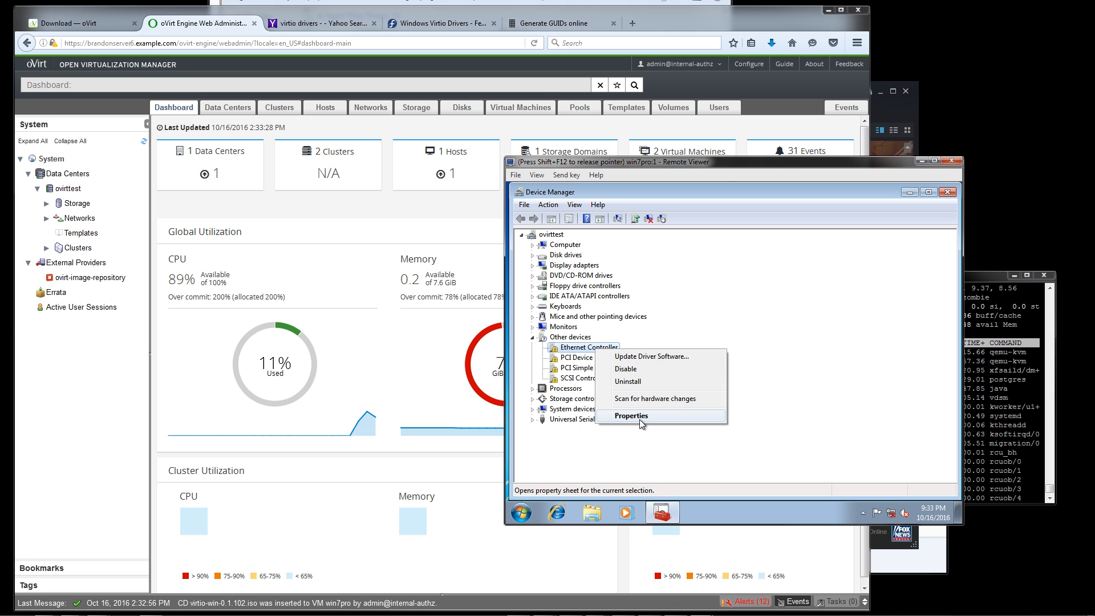
pyautogui.click(625, 357)
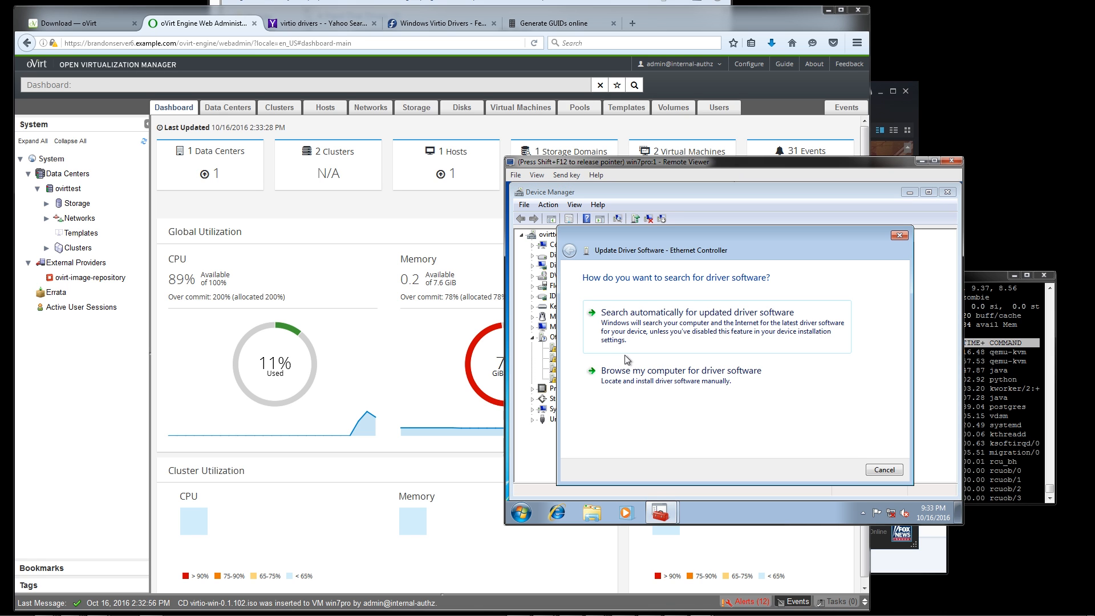
pyautogui.click(662, 389)
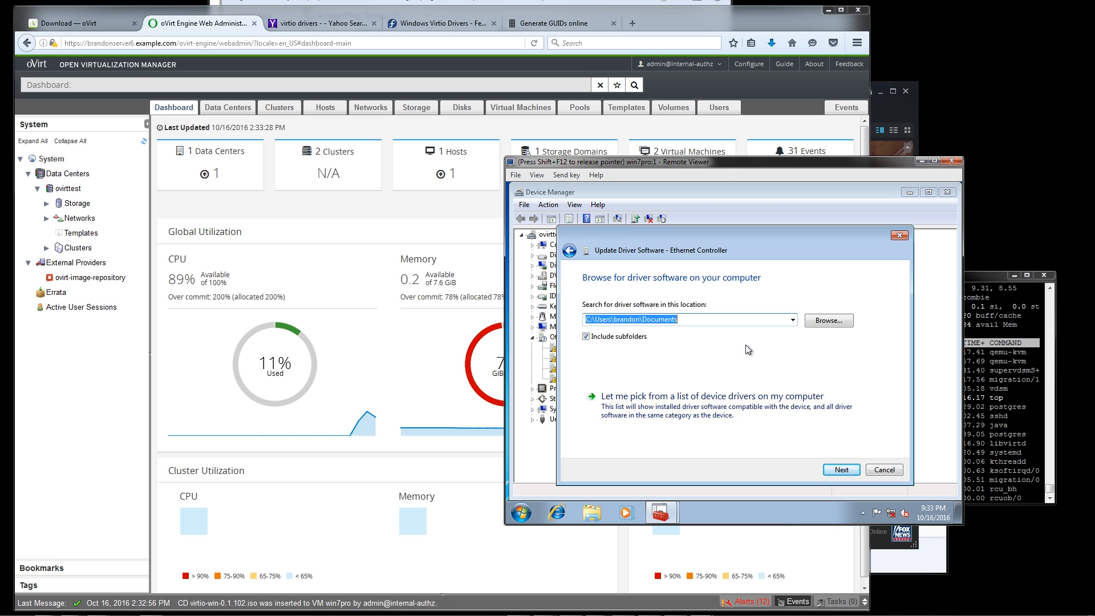
pyautogui.write('D')
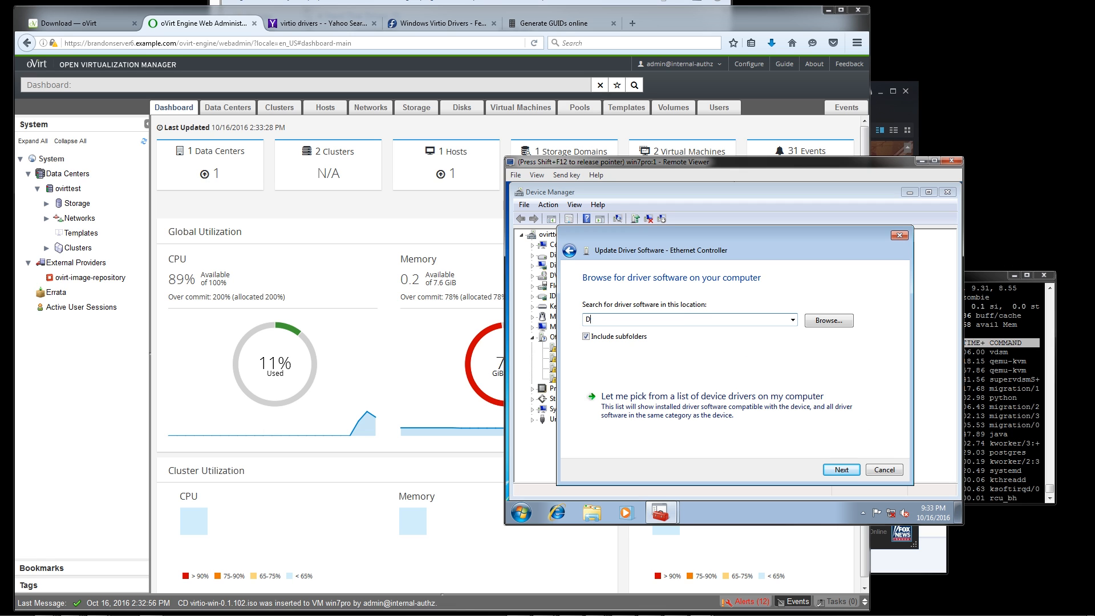
pyautogui.write(':\\')
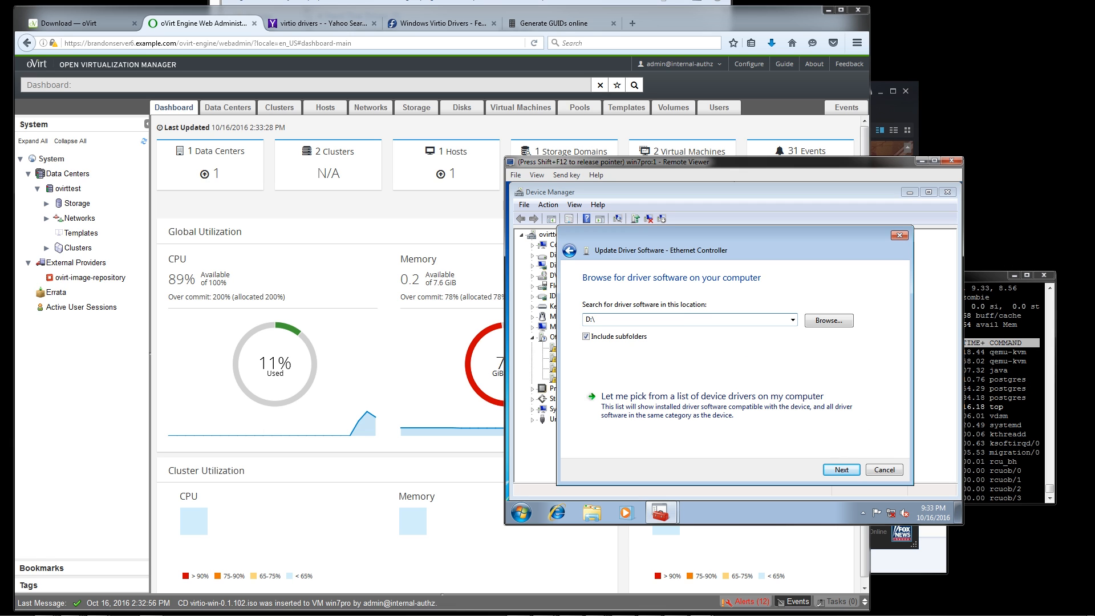
pyautogui.press('Return')
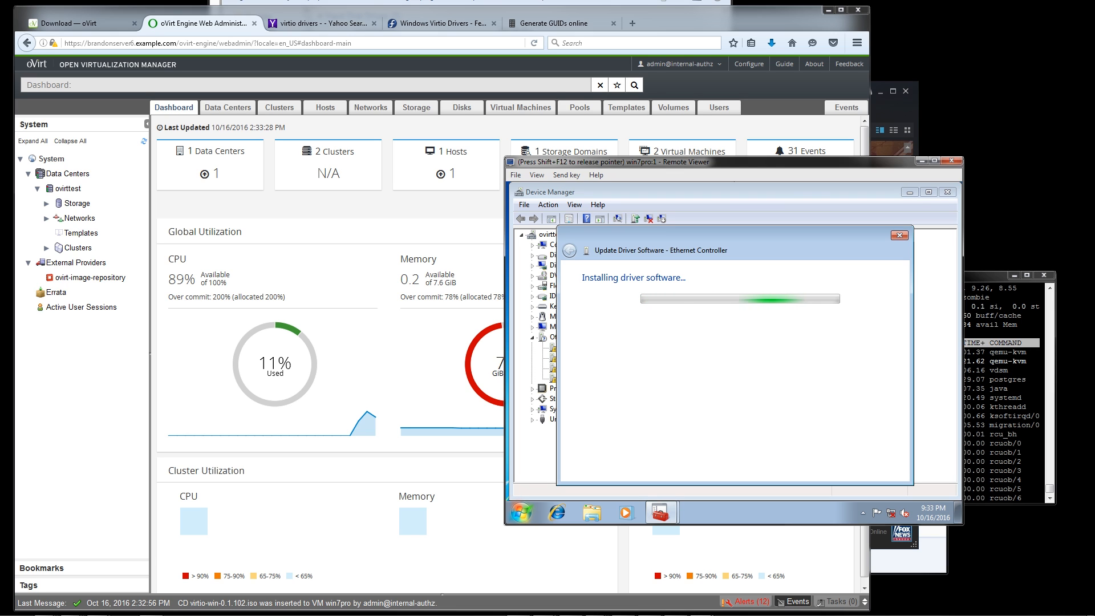
# Approve installing the Red Hat VirtIO Ethernet Adapter driver with software from Red Hat, Inc. always trusted
pyautogui.hotkey('shift', 'F12')
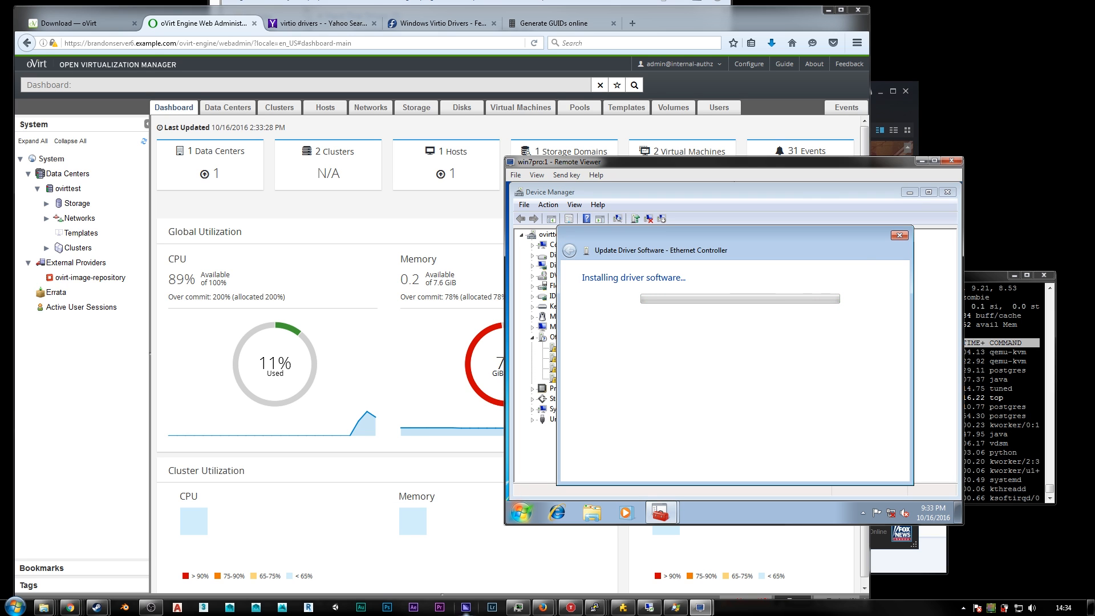
pyautogui.click(777, 372)
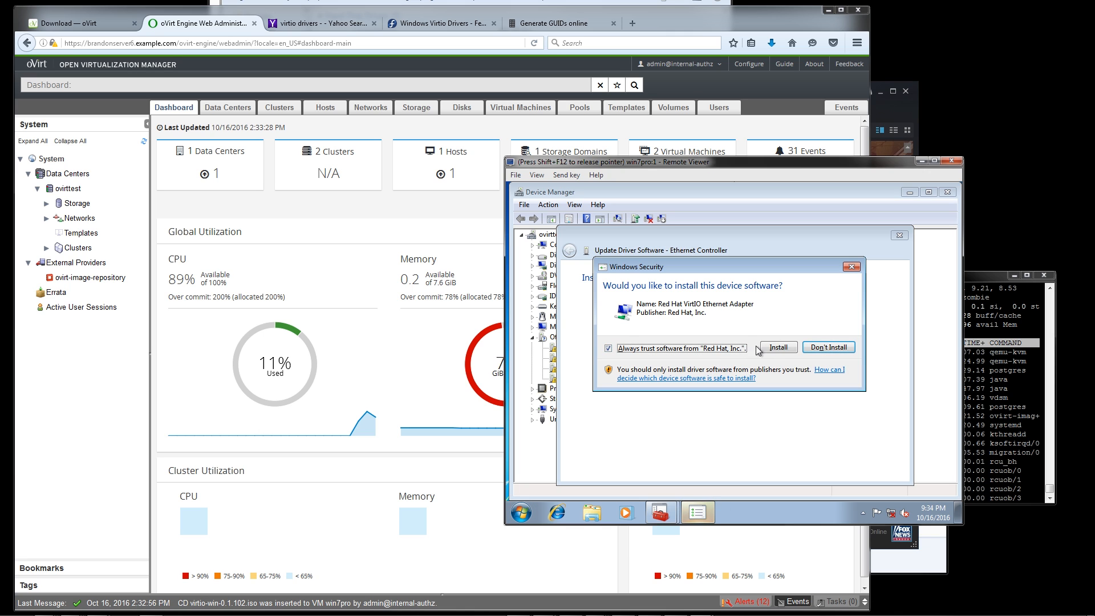
pyautogui.click(774, 349)
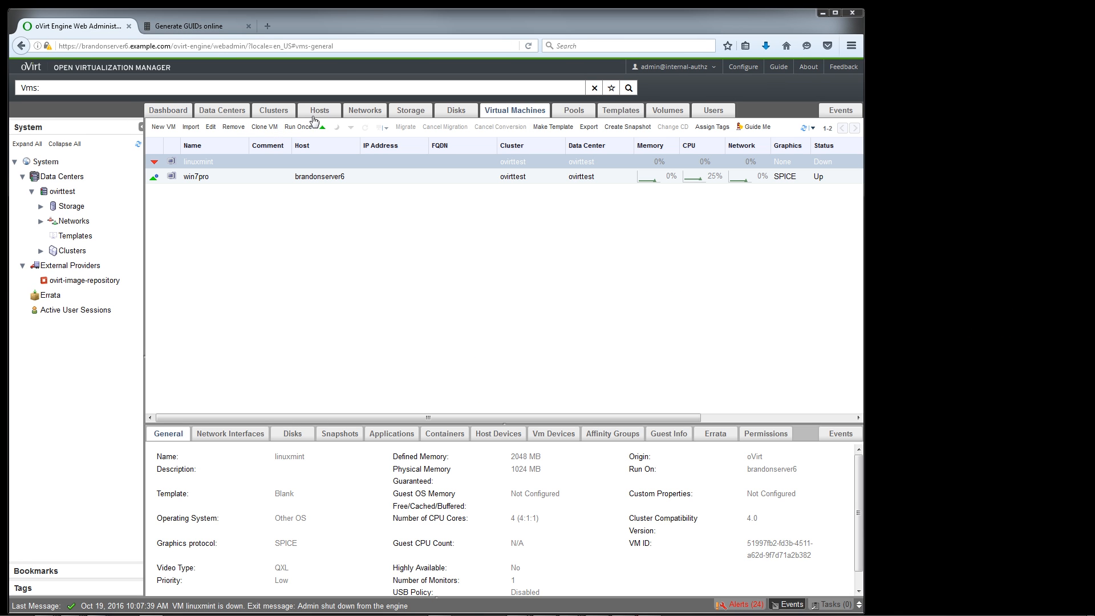
# Open the running win7pro VM's console, move its window aside, and give it input focus
pyautogui.click(329, 182)
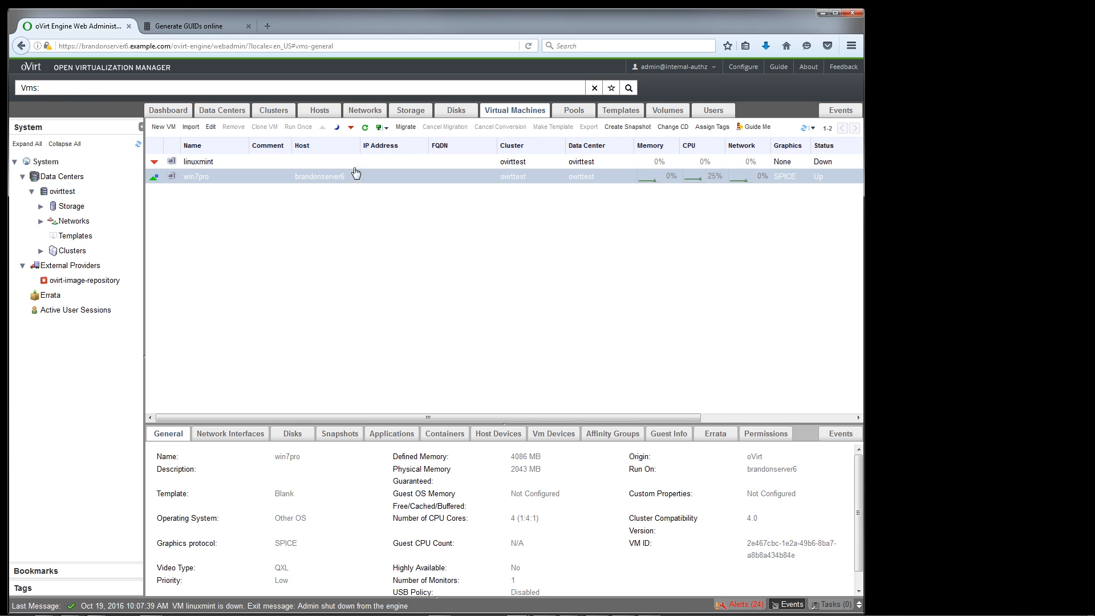
pyautogui.click(379, 128)
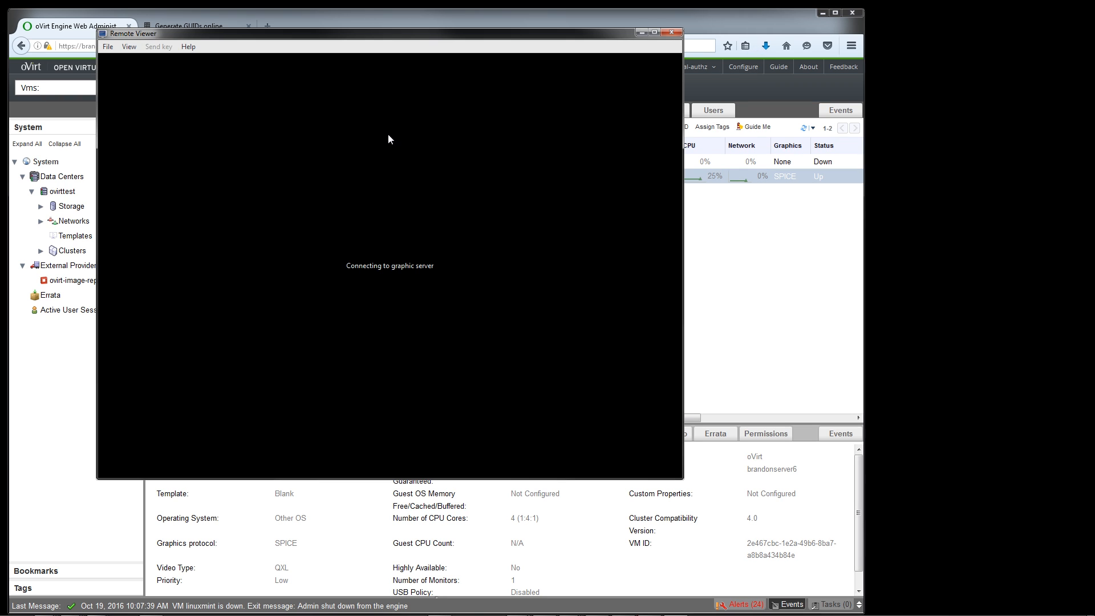
pyautogui.moveTo(417, 37); pyautogui.dragTo(605, 74)
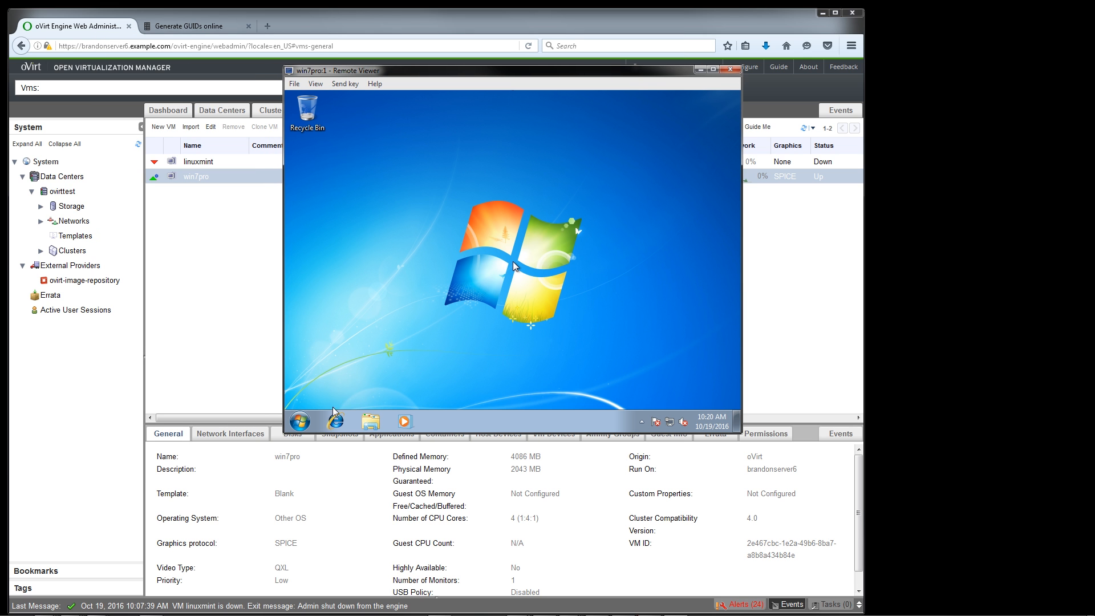
pyautogui.click(450, 352)
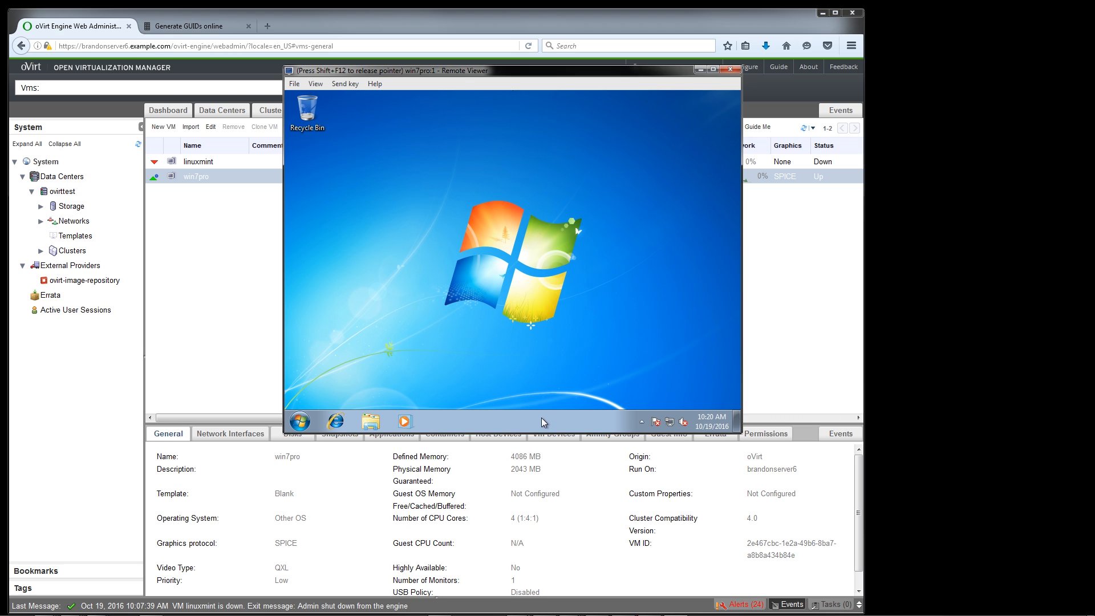
# Start Task Manager in the win7pro guest and examine its CPU and memory performance
pyautogui.rightClick(554, 395)
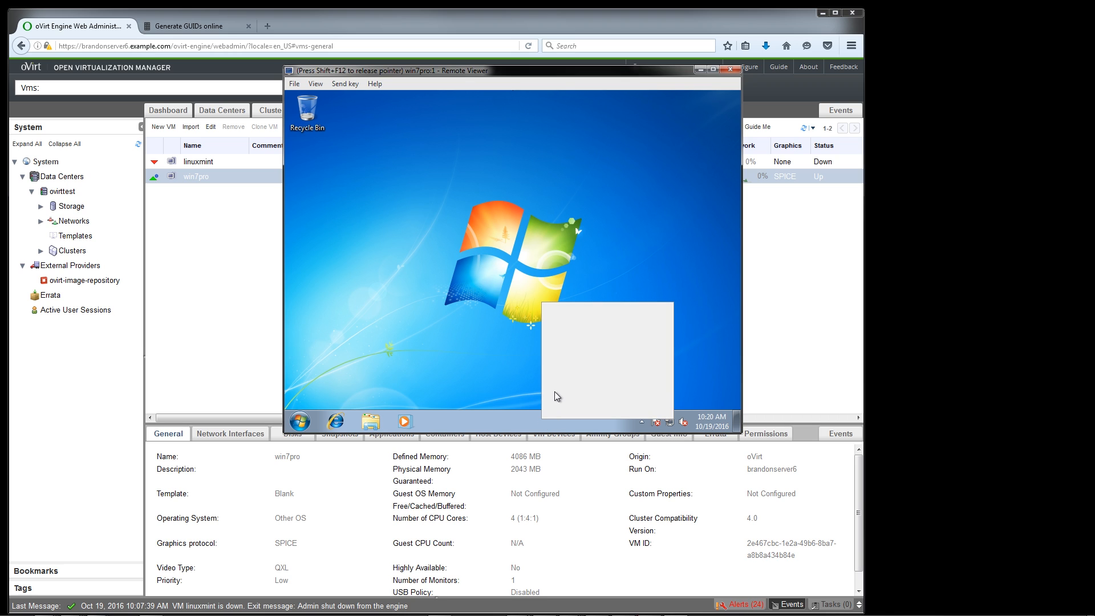
pyautogui.click(553, 382)
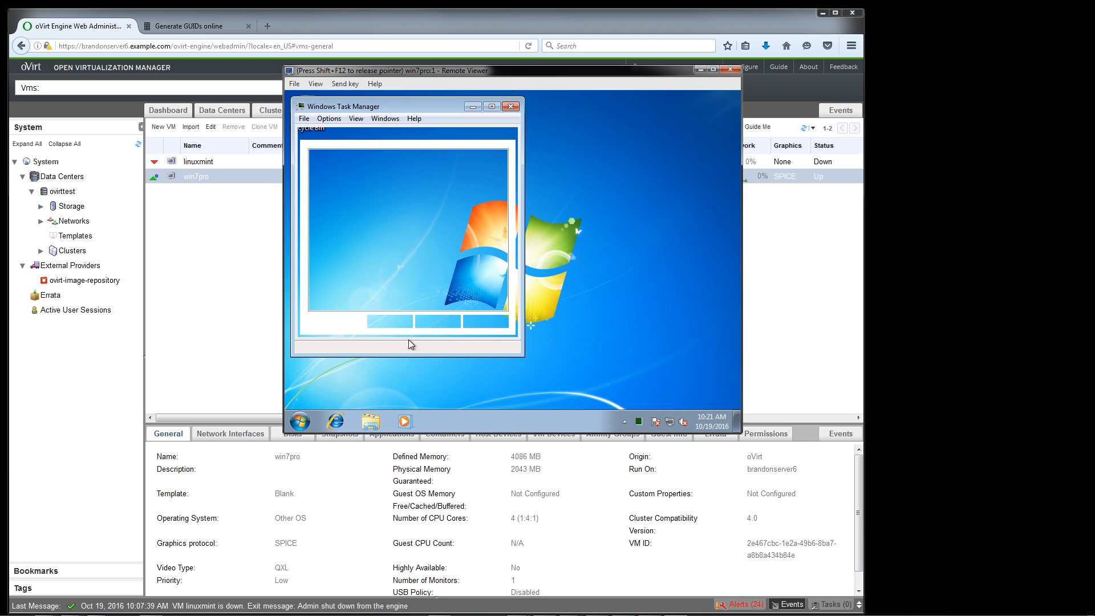
pyautogui.click(408, 135)
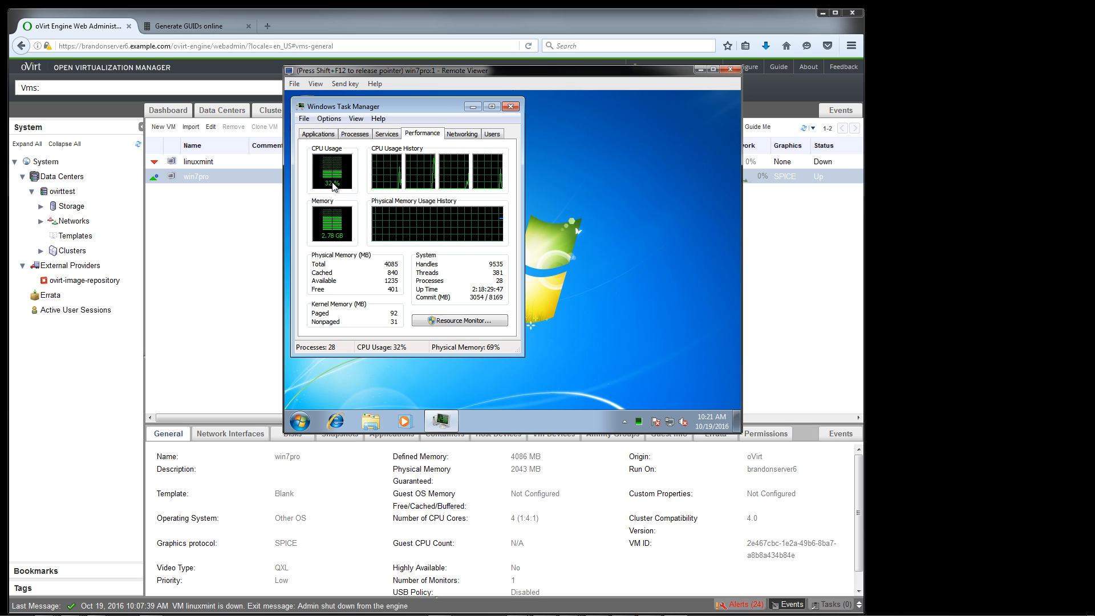
pyautogui.rightClick(549, 417)
pyautogui.click(527, 412)
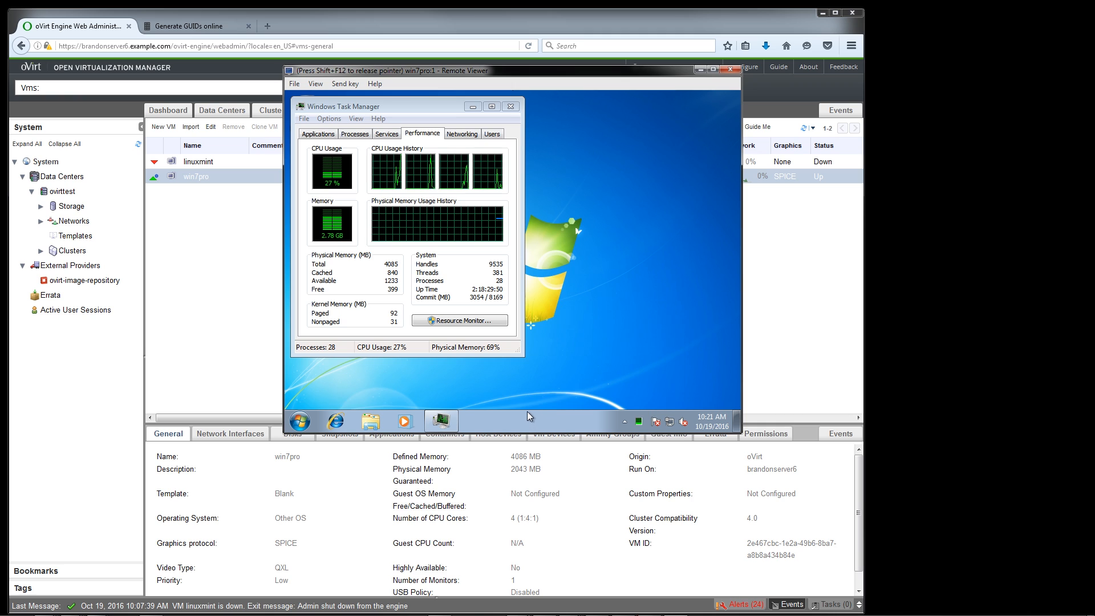
# Set the win7pro guest's screen resolution to 1024 × 768 and keep the change
pyautogui.rightClick(627, 225)
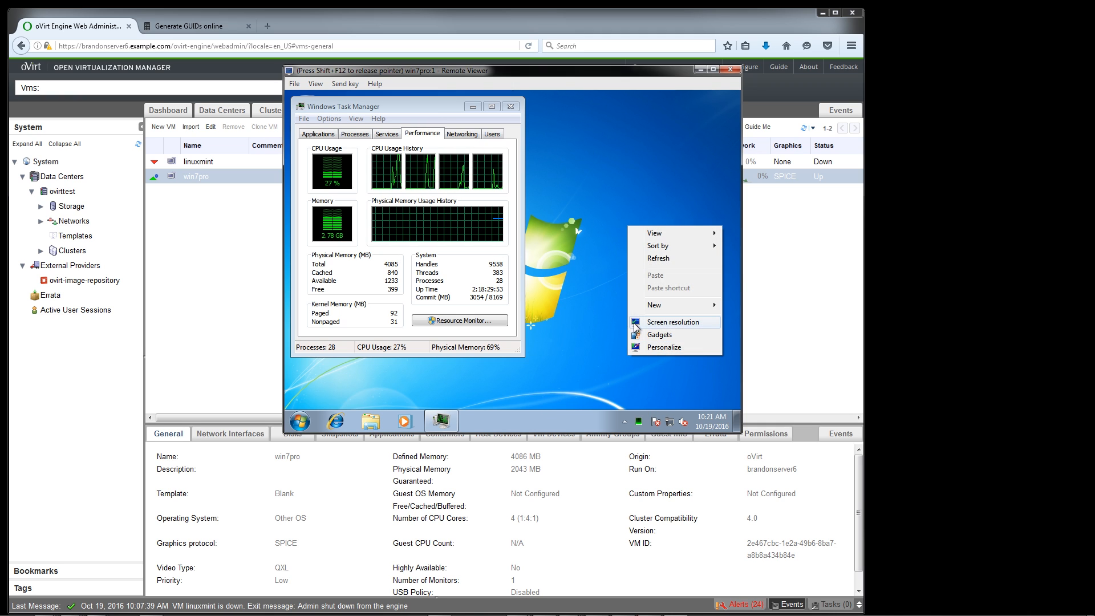
pyautogui.click(634, 323)
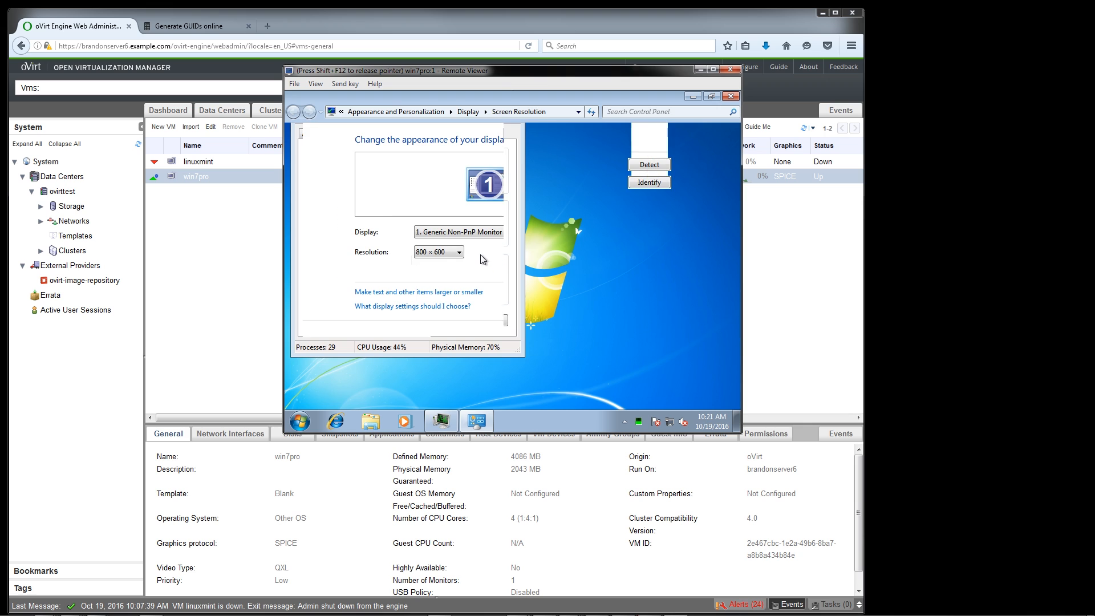
pyautogui.click(451, 251)
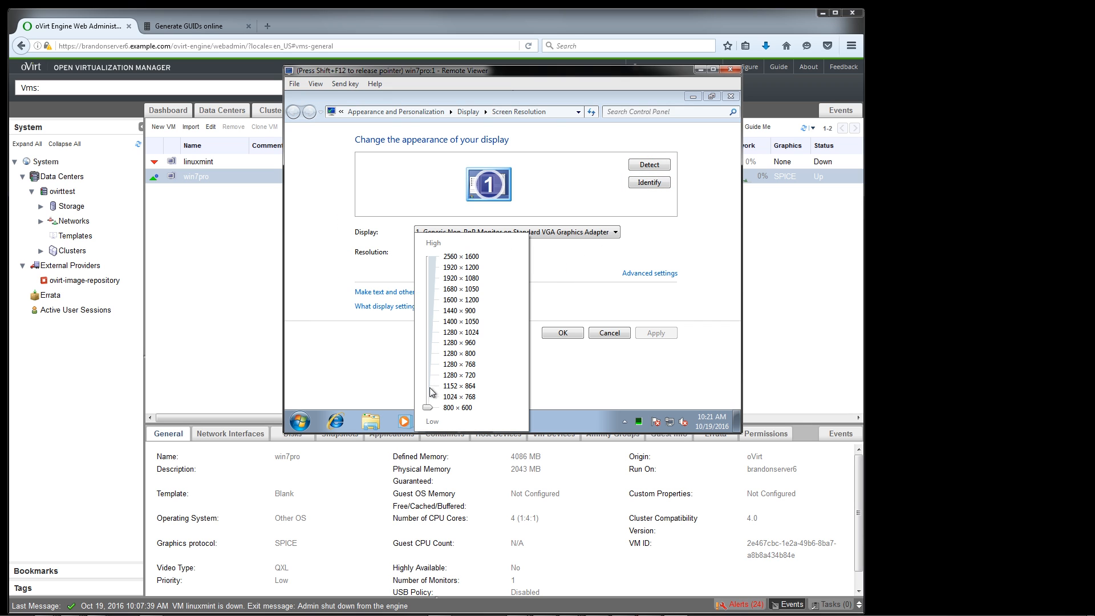
pyautogui.moveTo(427, 399); pyautogui.dragTo(427, 397)
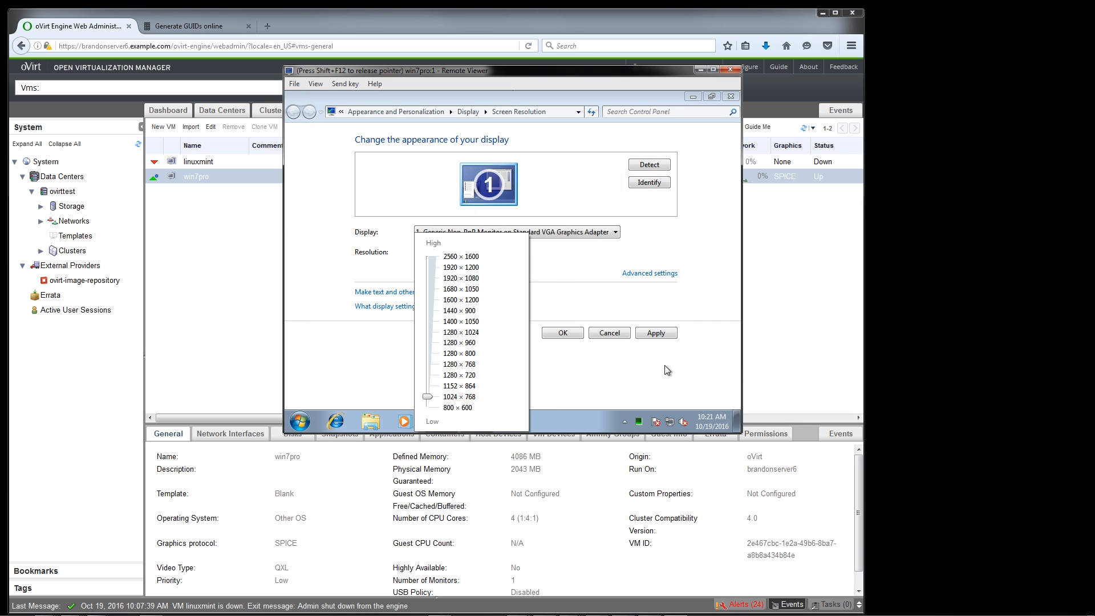
pyautogui.click(656, 336)
pyautogui.click(656, 336)
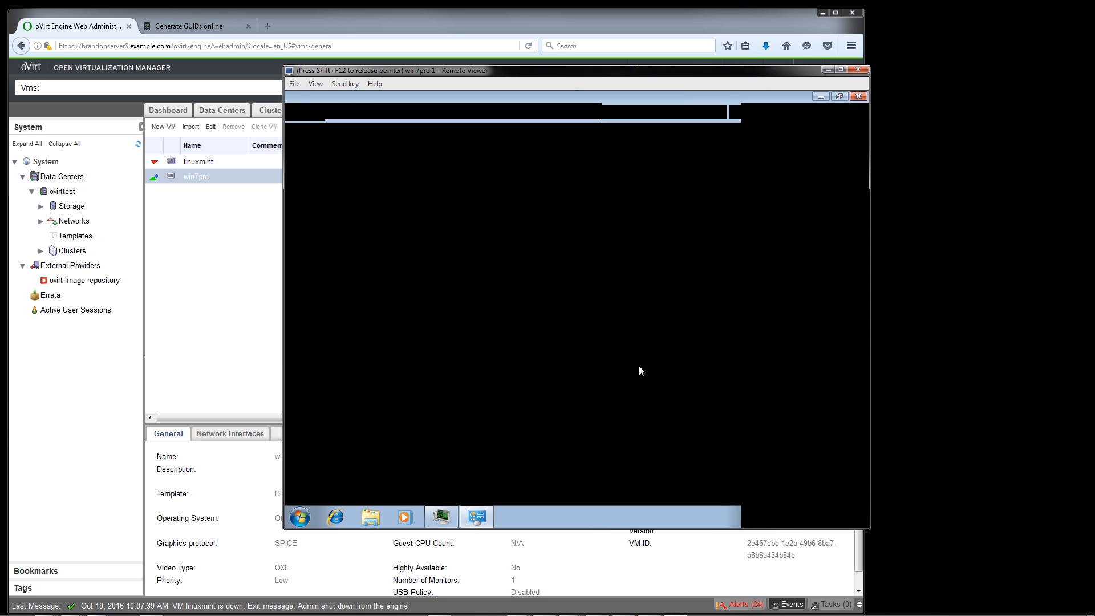
pyautogui.click(586, 297)
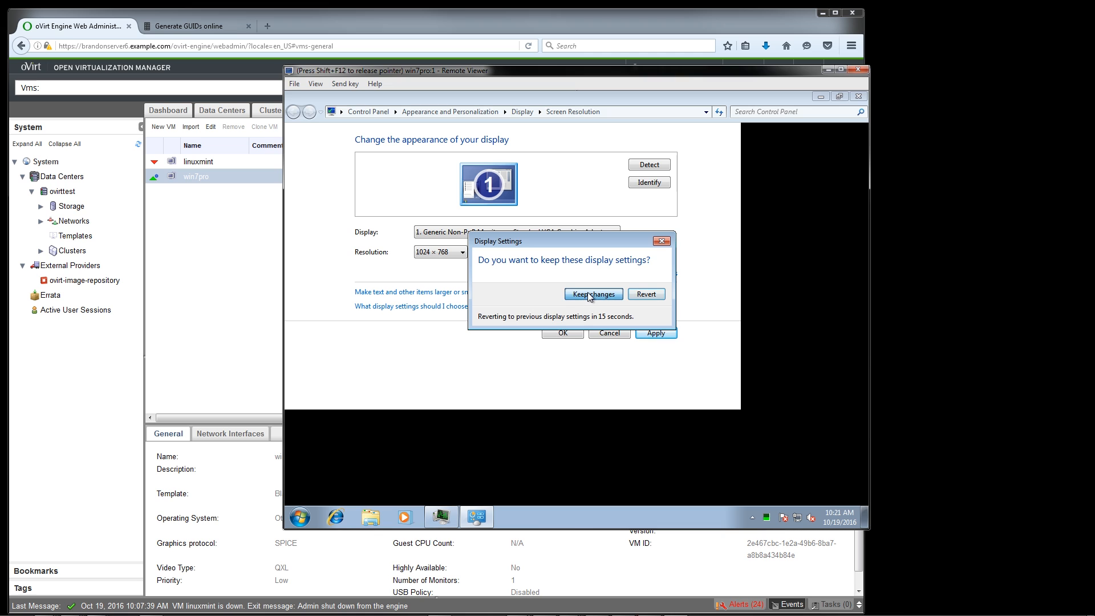
# Open a file explorer window in the win7pro guest and show the Computer location
pyautogui.click(370, 520)
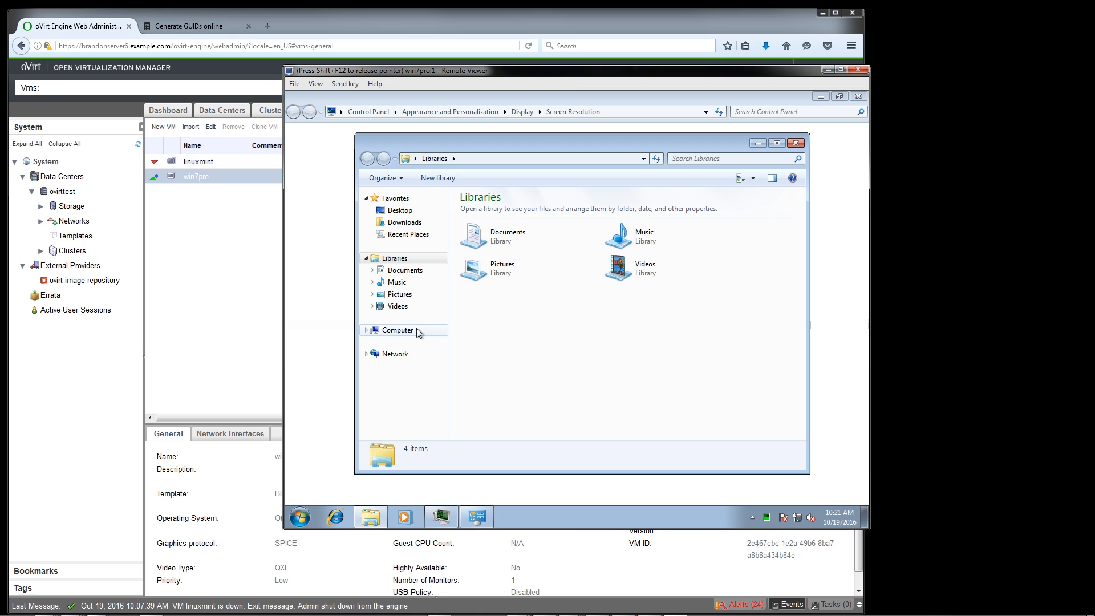
pyautogui.click(416, 329)
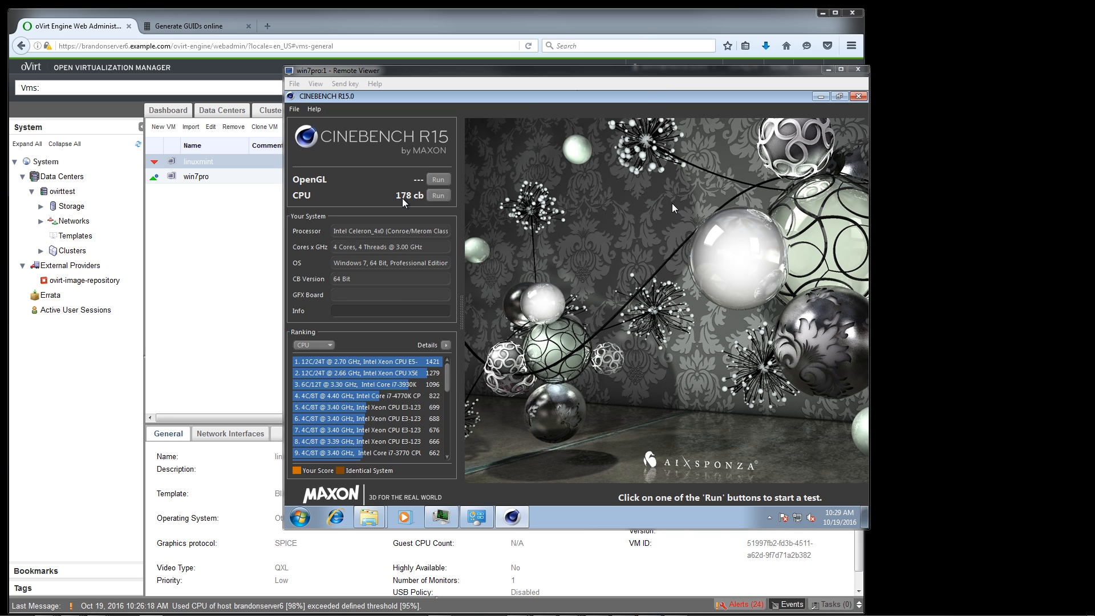
# Shut down Windows inside the win7pro guest, release the captured pointer, and close the VM's console window
pyautogui.click(484, 275)
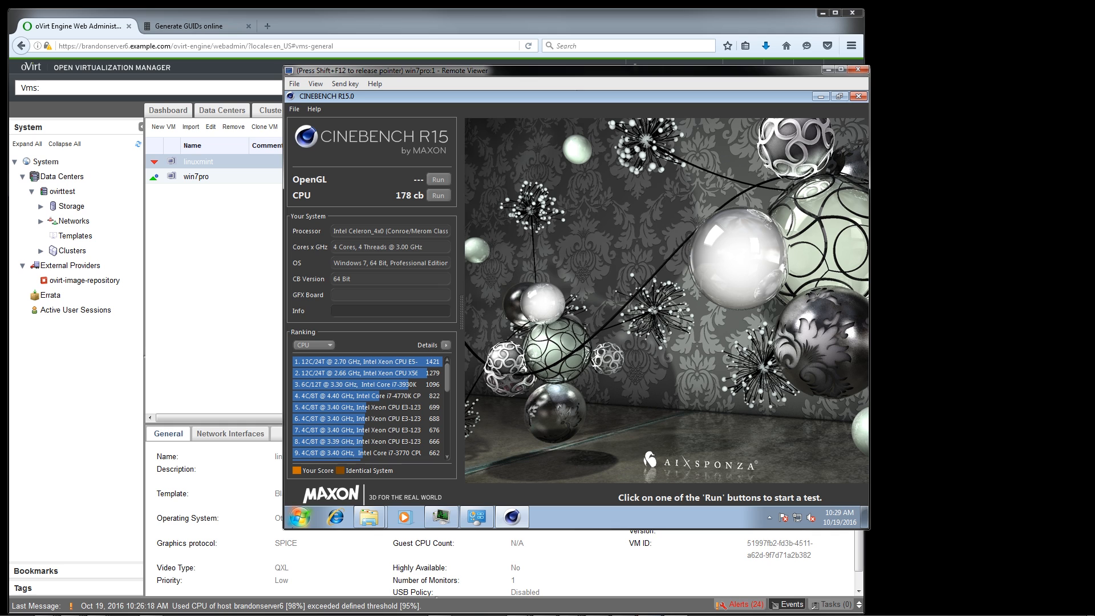
pyautogui.click(300, 517)
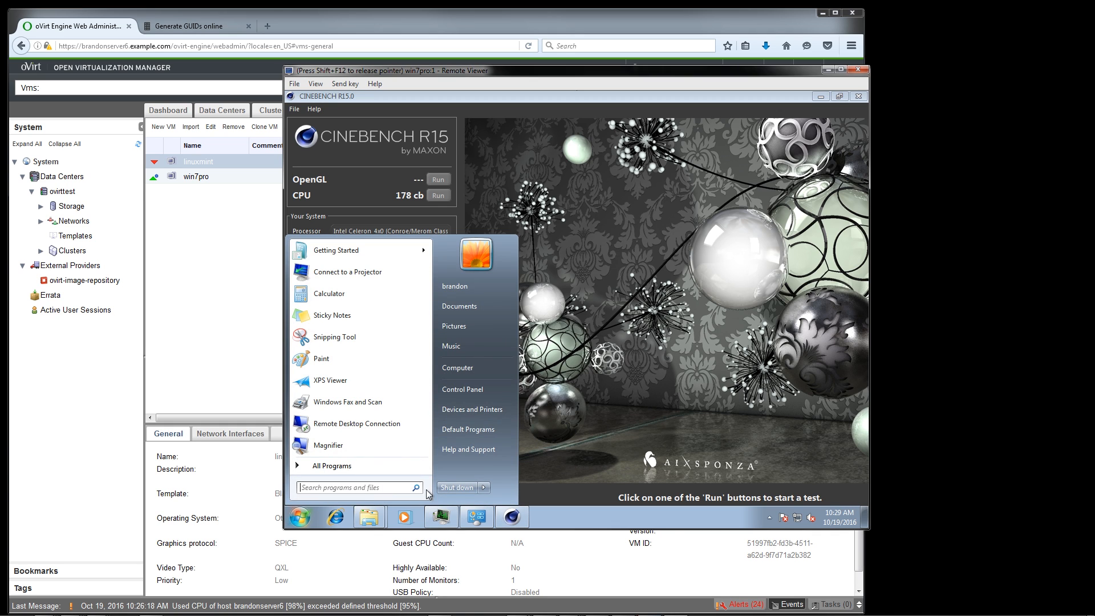
pyautogui.click(440, 489)
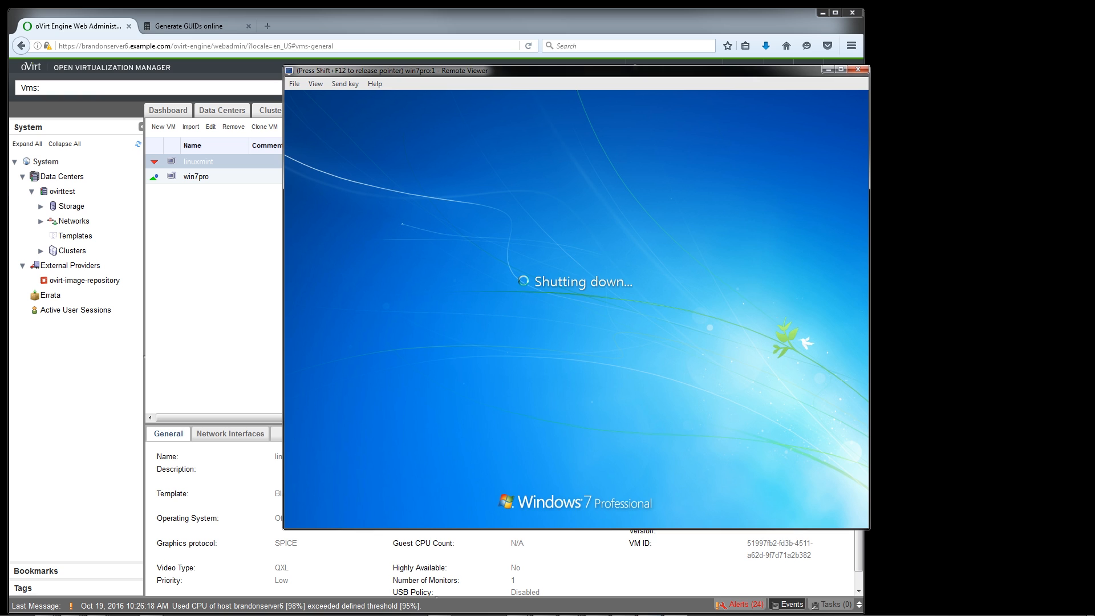
pyautogui.hotkey('shift', 'F12')
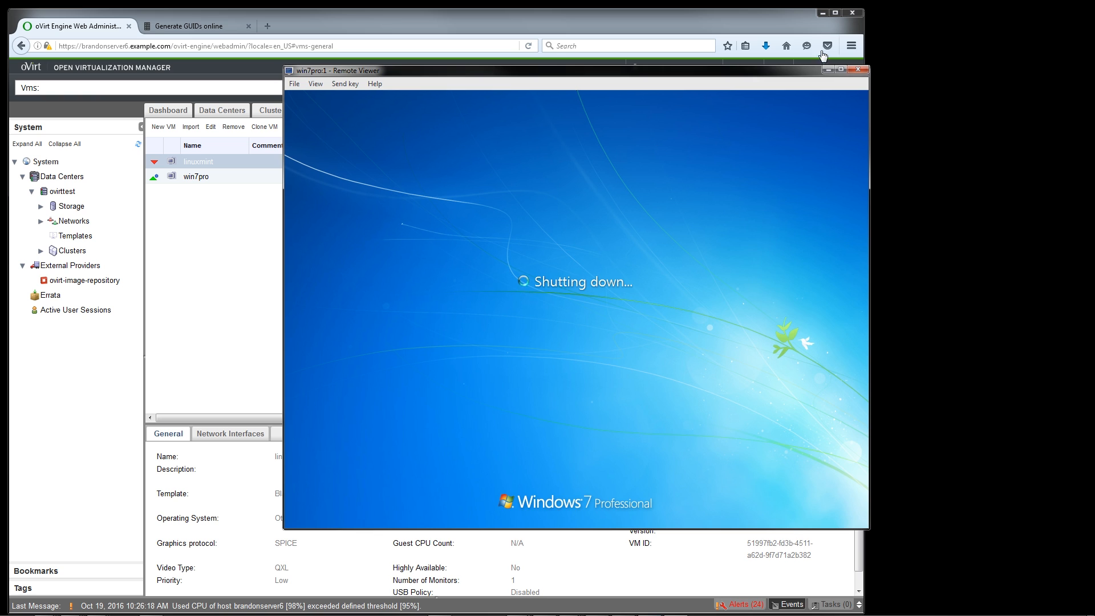
pyautogui.click(868, 69)
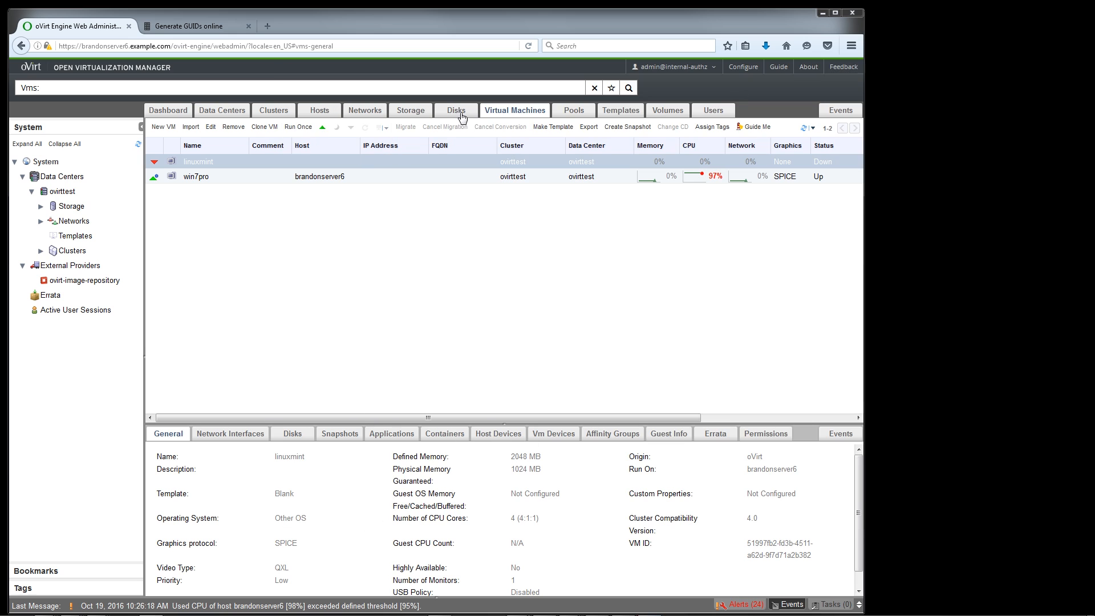
# Check the actions available for the linuxmint VM and examine the dashboard's global CPU, memory, and storage utilization
pyautogui.rightClick(309, 167)
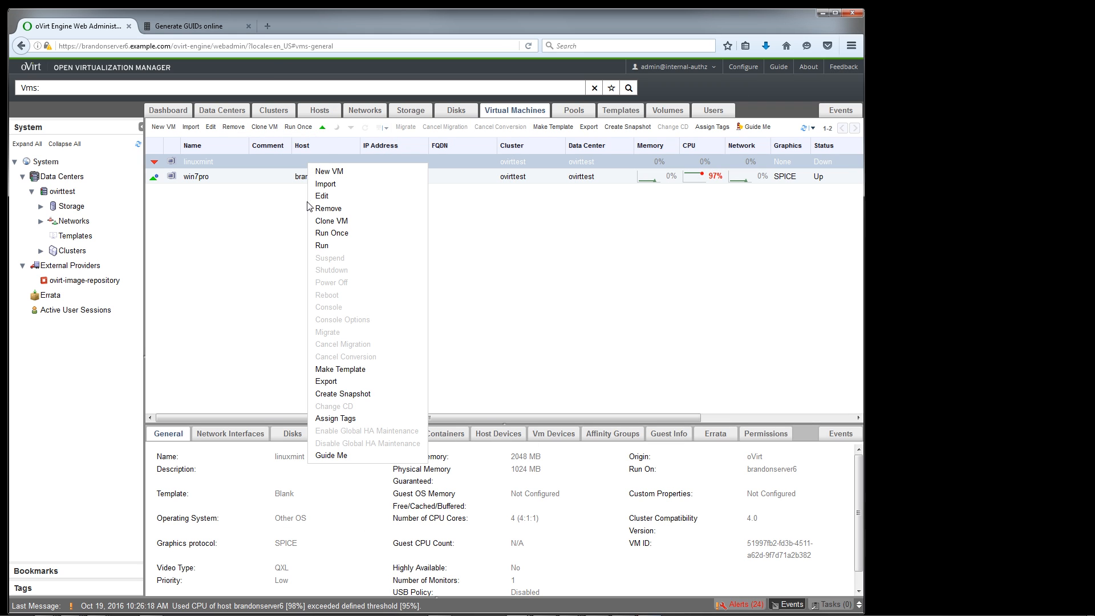
pyautogui.click(281, 197)
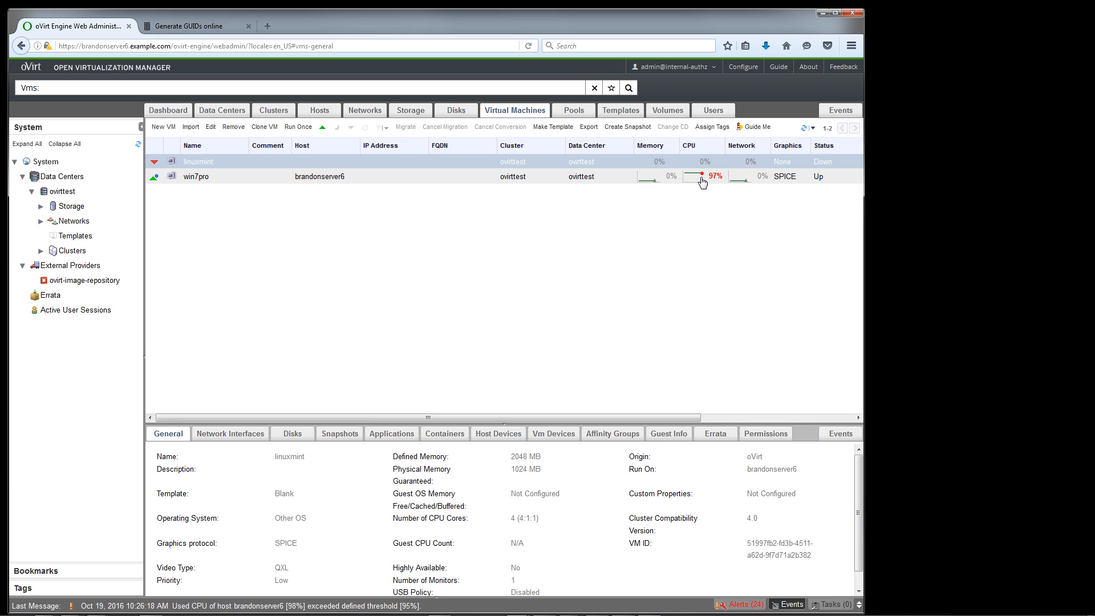
pyautogui.click(172, 110)
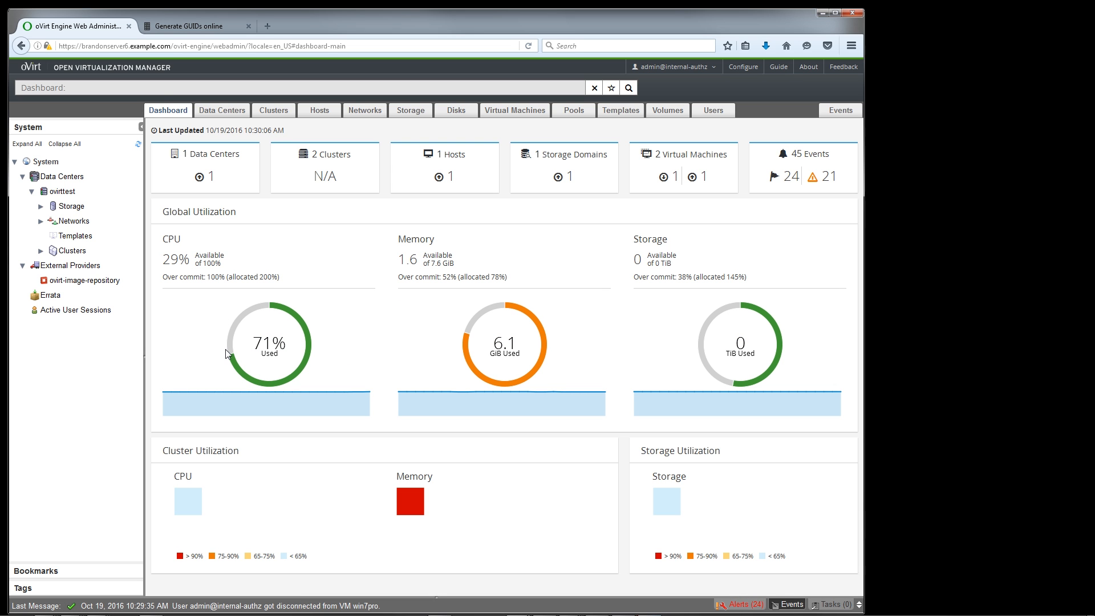
pyautogui.moveTo(758, 399)
# View the list of oVirt users and return to the virtual machines list
pyautogui.click(696, 114)
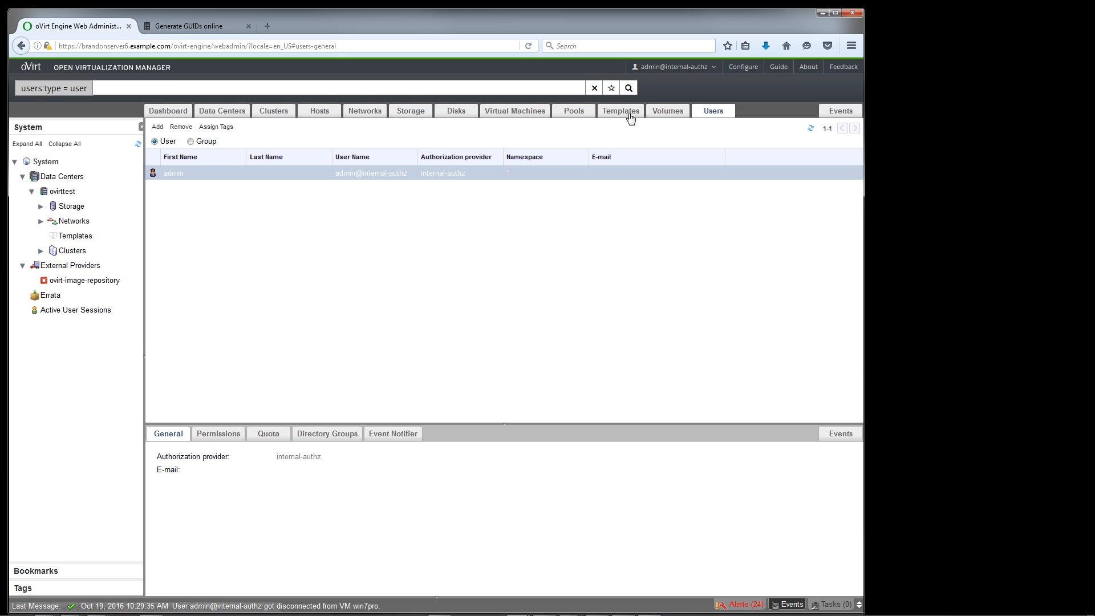
pyautogui.click(499, 117)
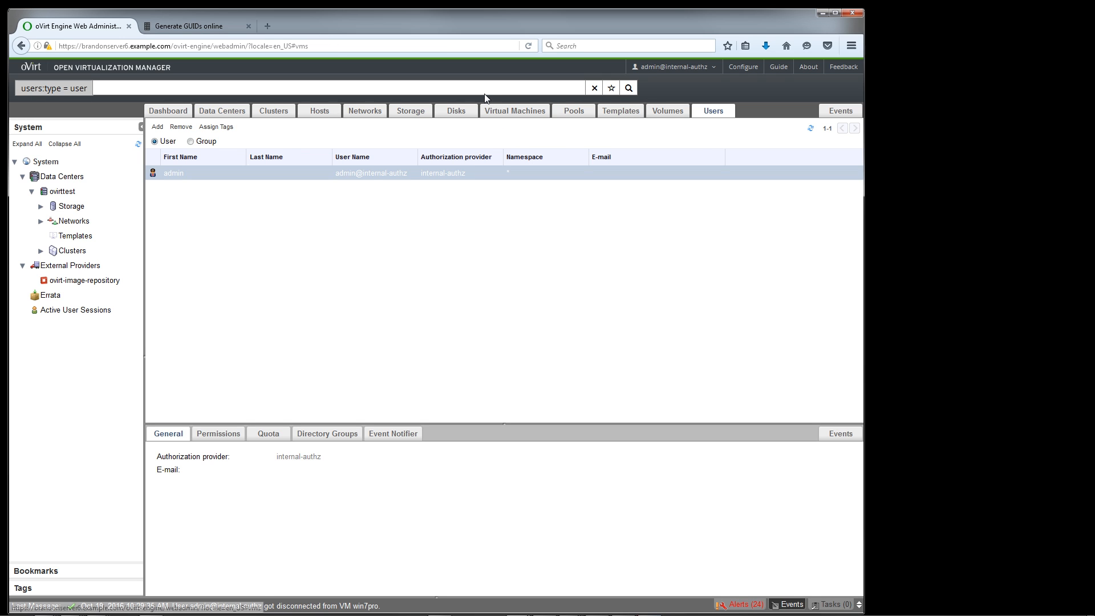